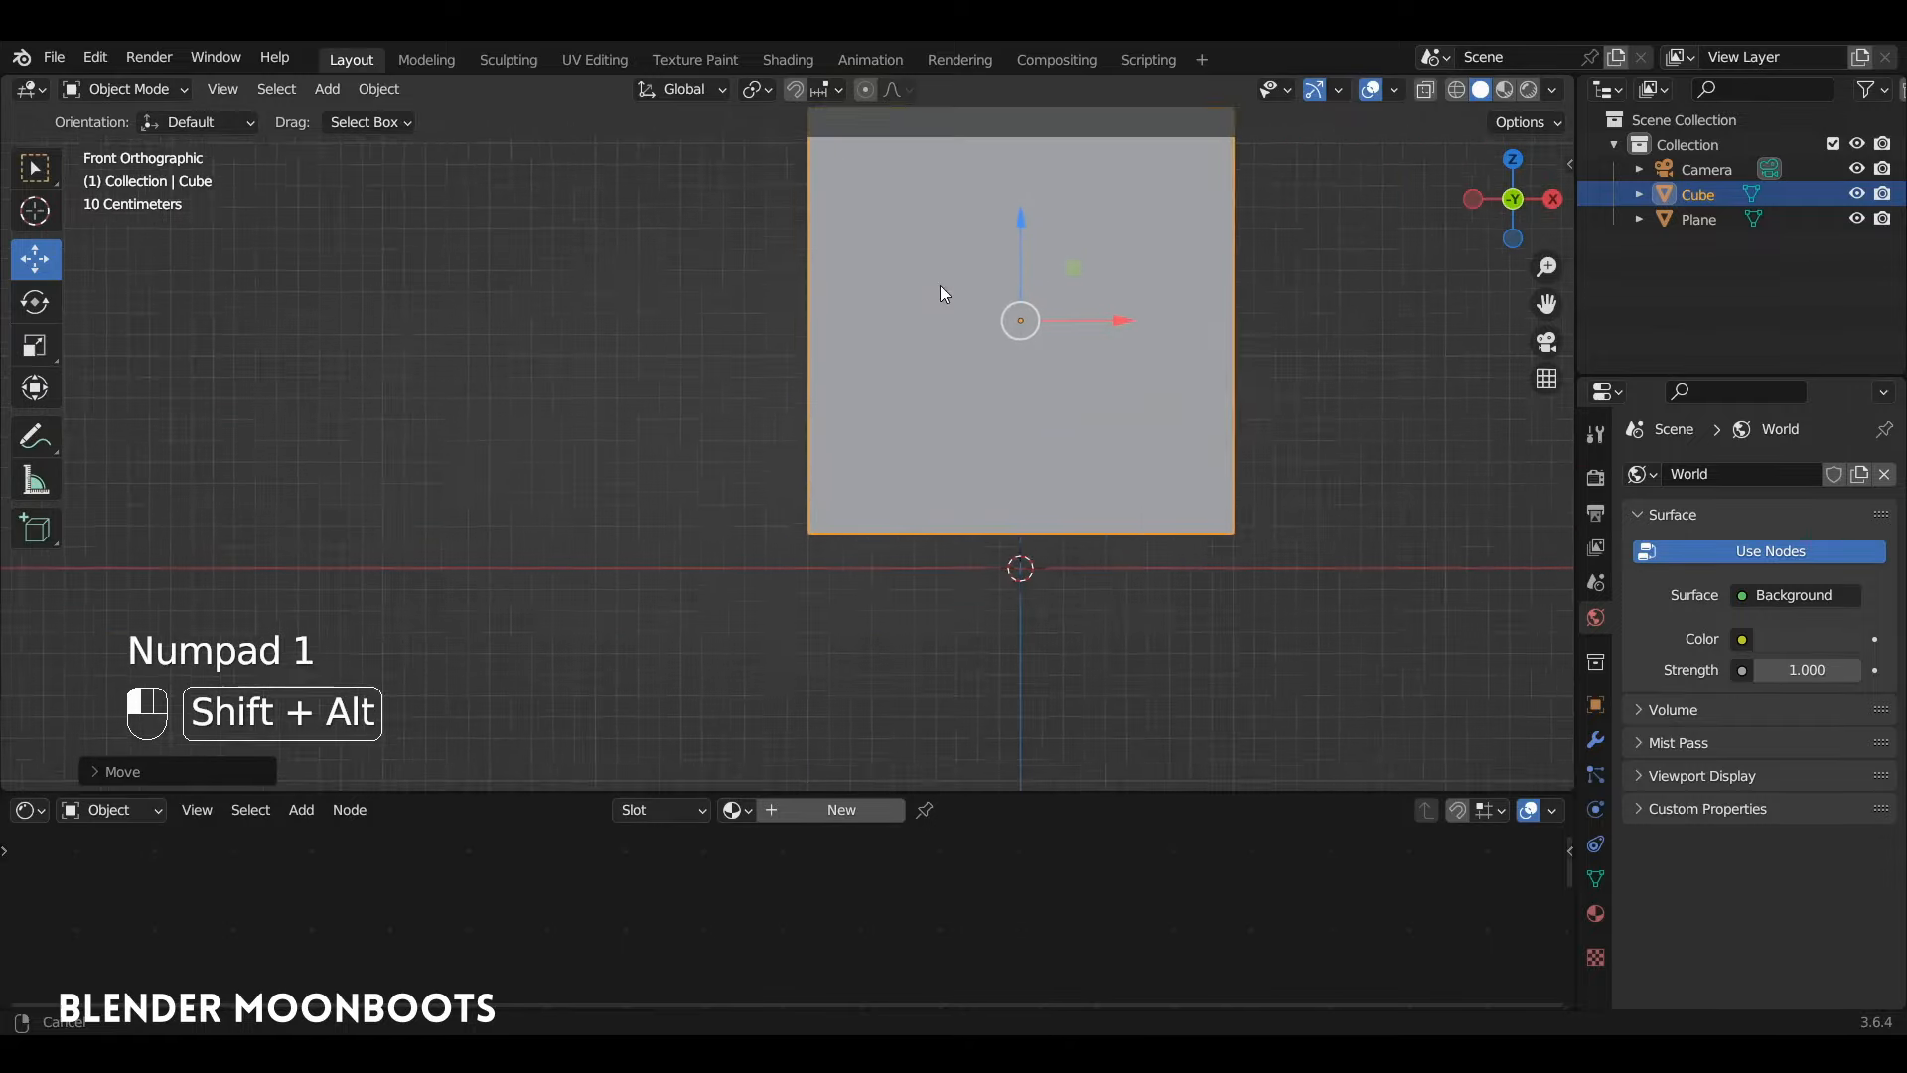
Add a cylinder mesh with no cap fill and raise it about 5.8 m, above the cube
left_click_drag(1111, 205, 1051, 474)
key("shift+a")
mouse_move(1025, 457)
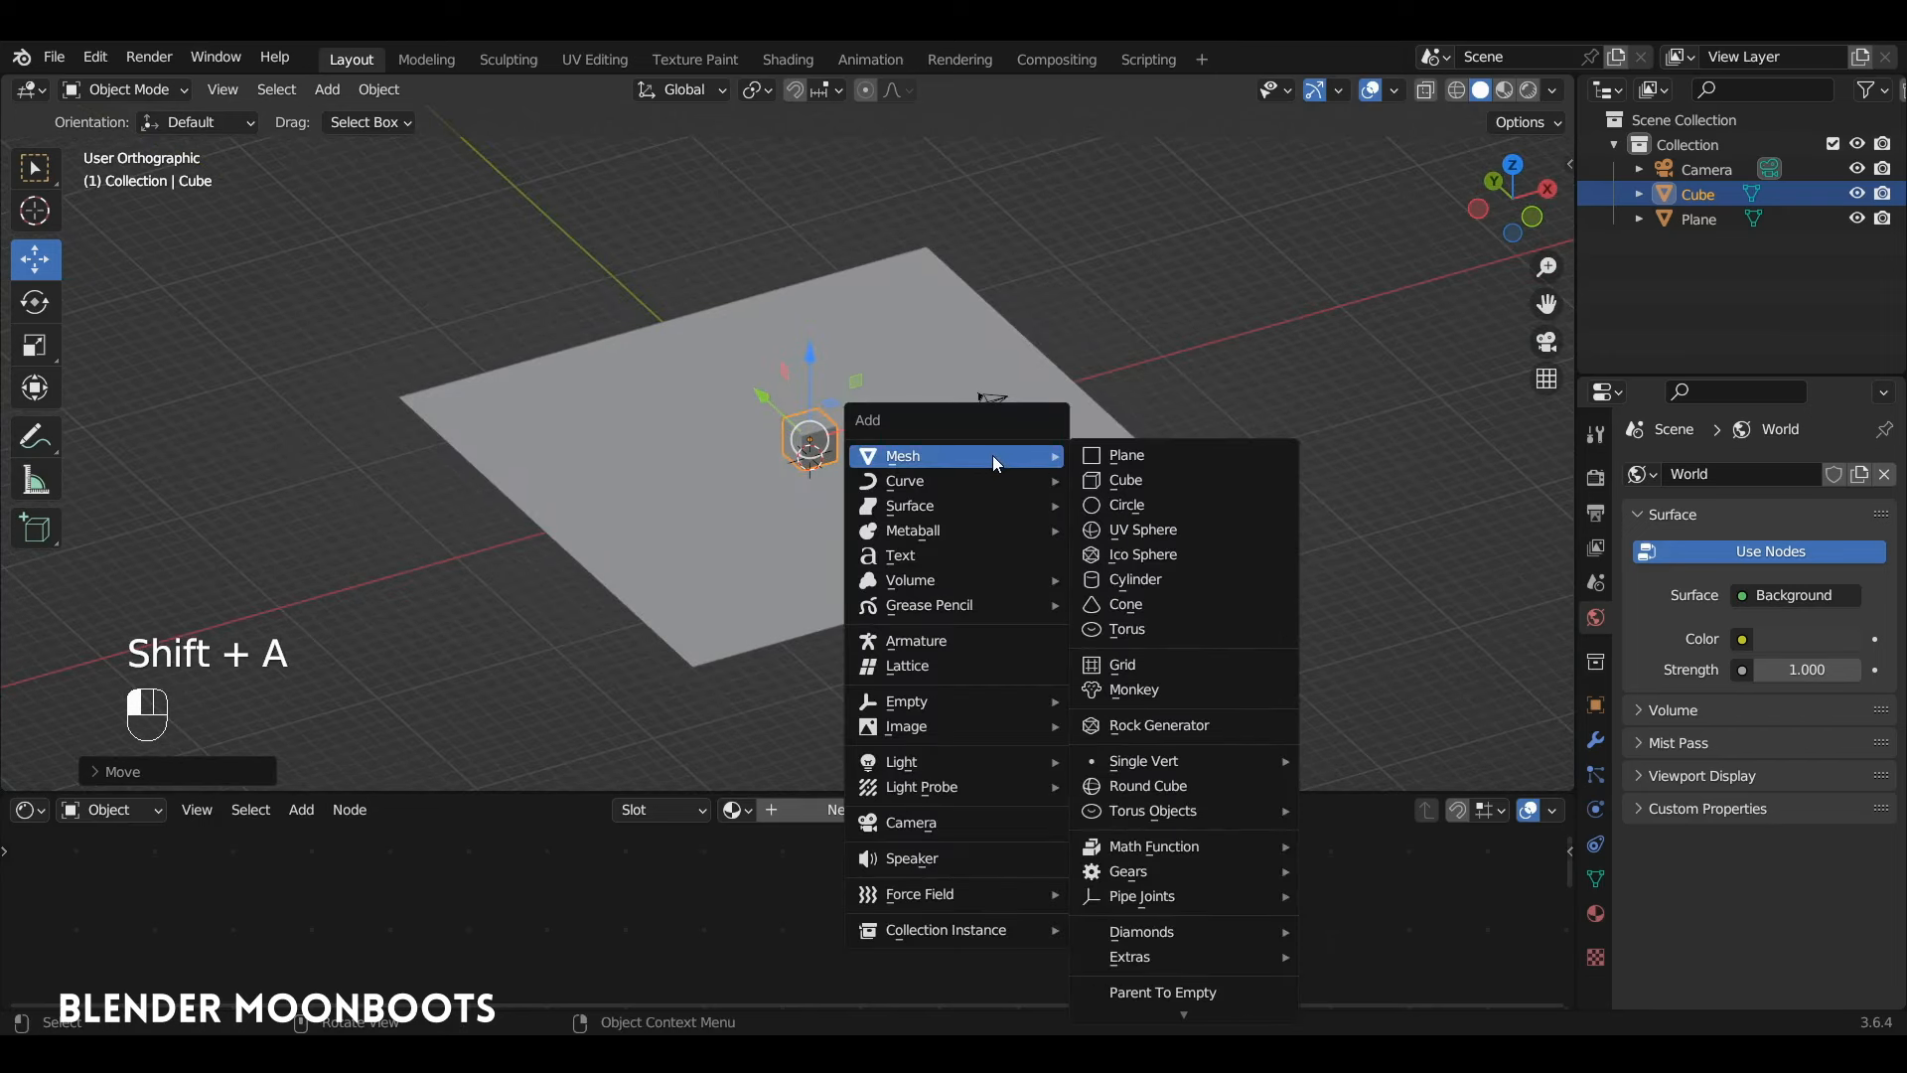
left_click(1185, 581)
left_click(237, 763)
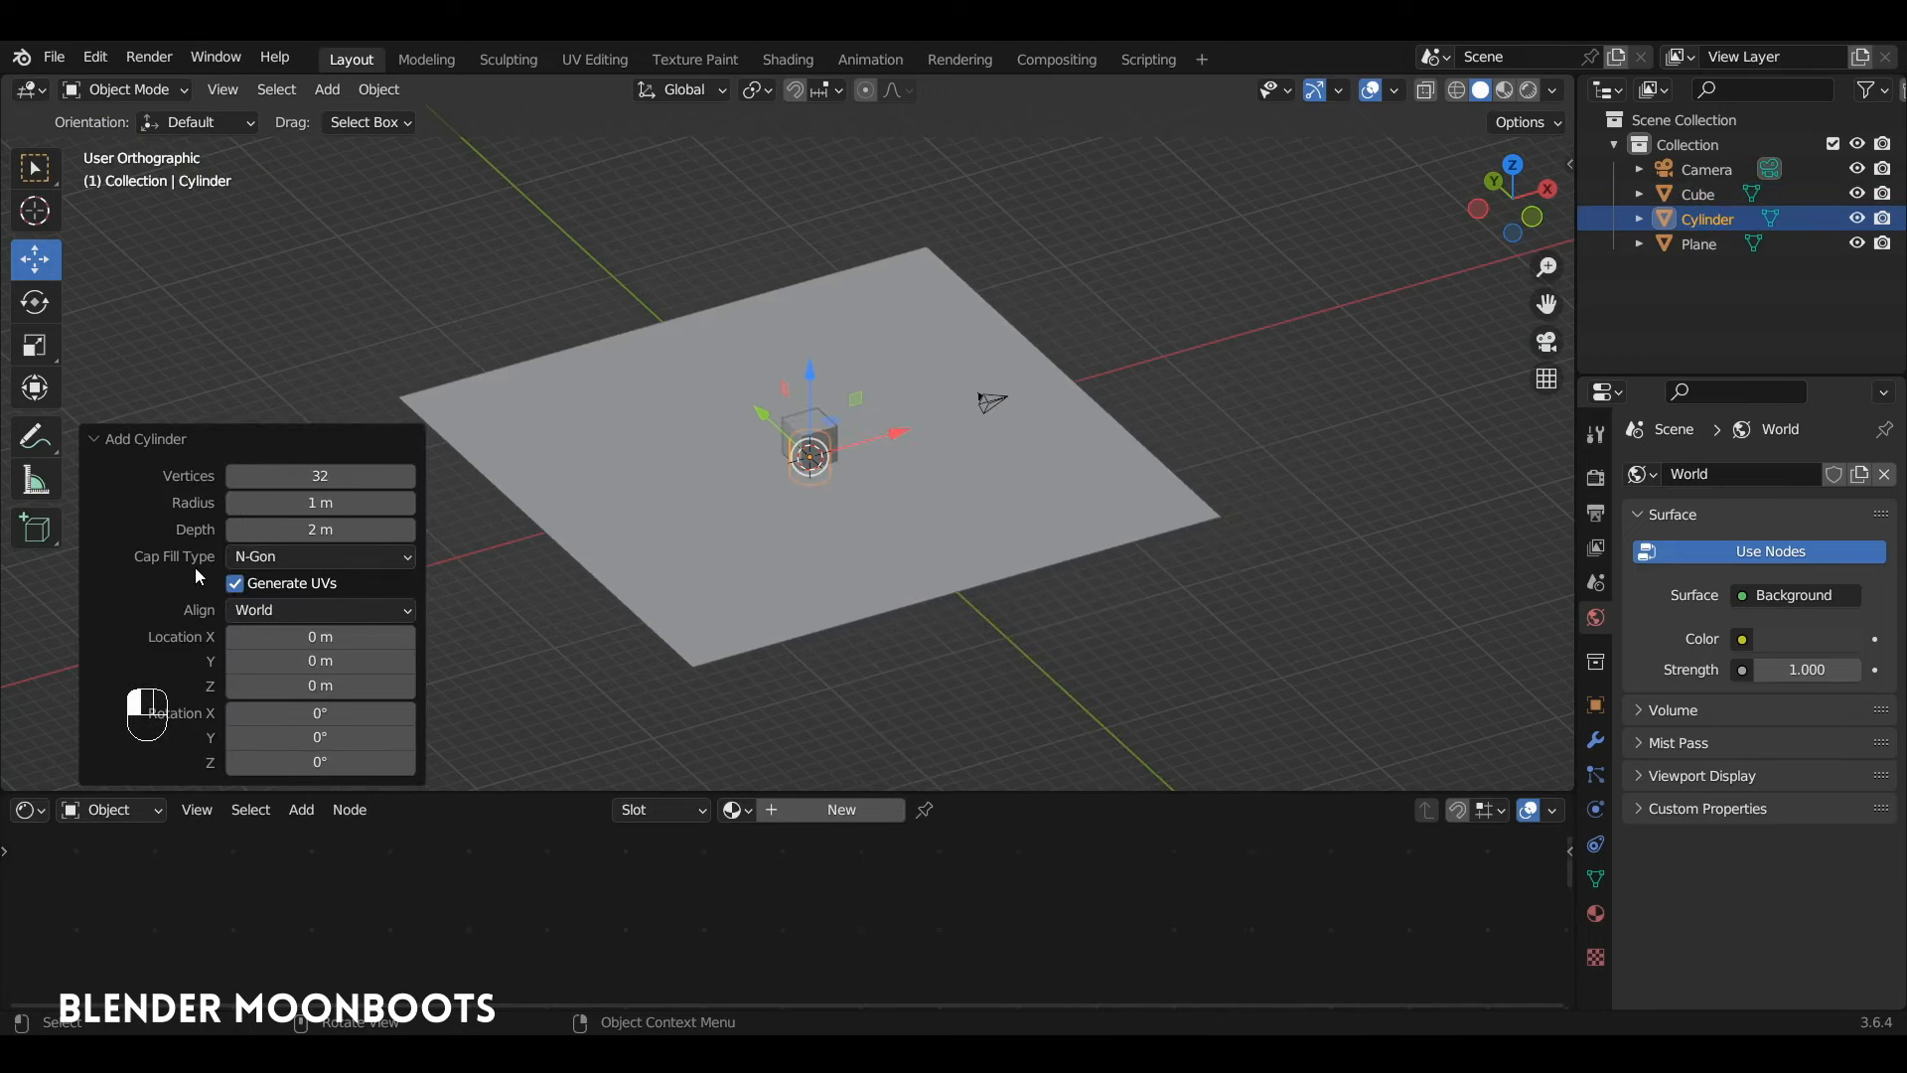
left_click(278, 555)
left_click(286, 581)
left_click_drag(814, 382, 850, 267)
Rotate the cylinder's geometry 90° about the Y axis in Edit Mode
key("Tab")
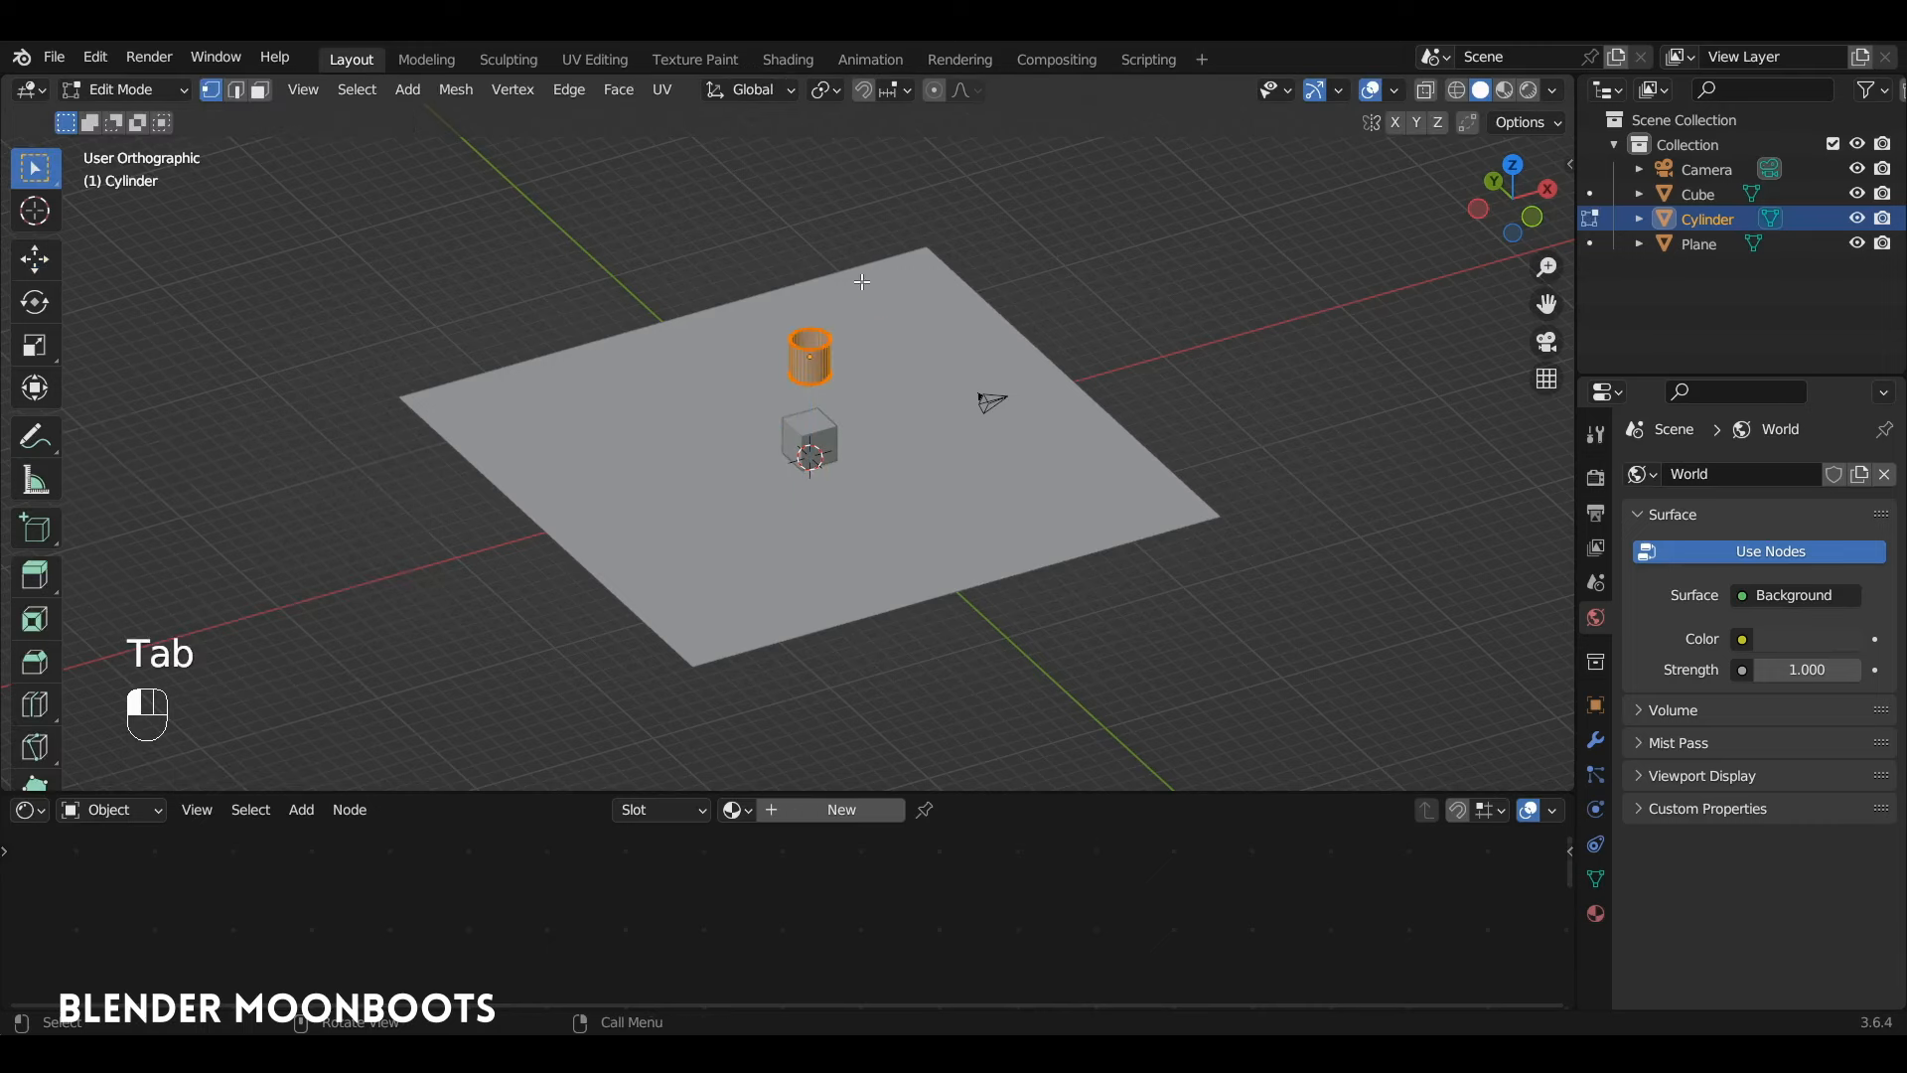
type("r")
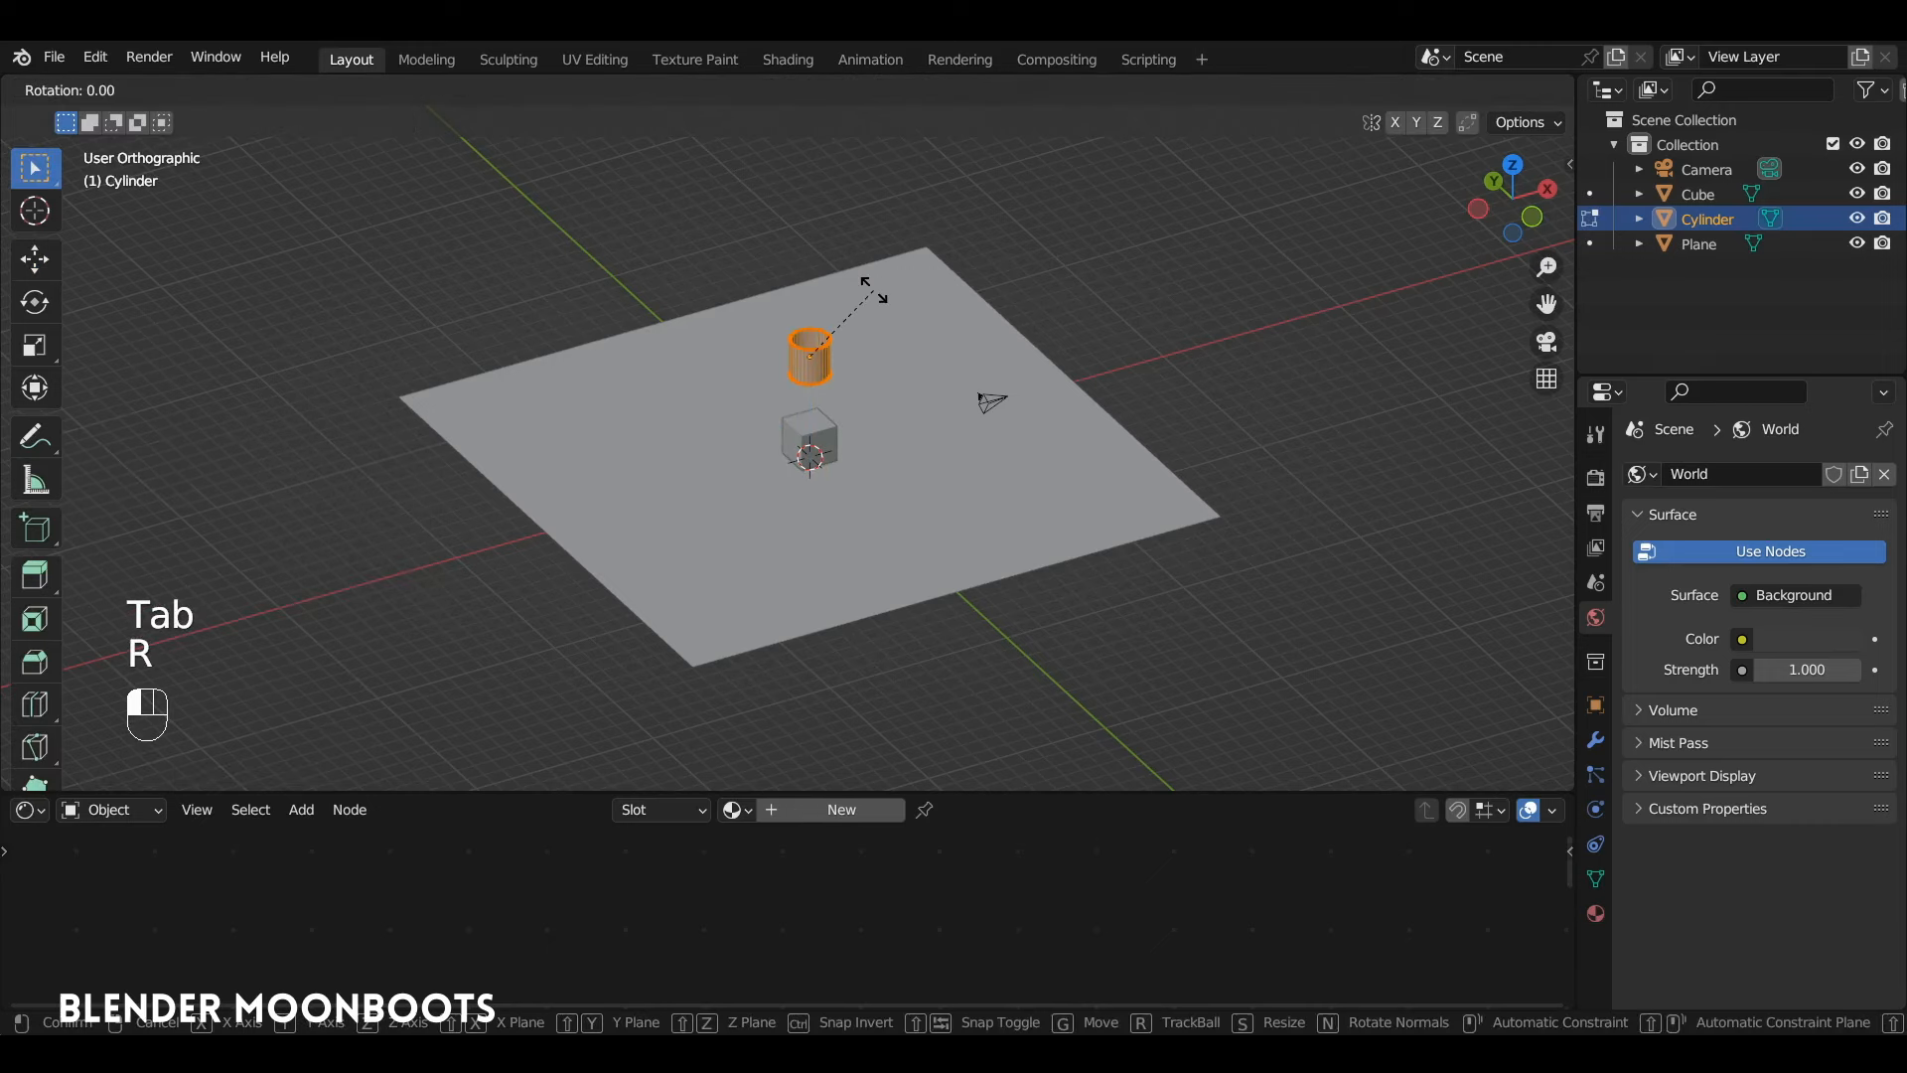
type("y90")
left_click(873, 290)
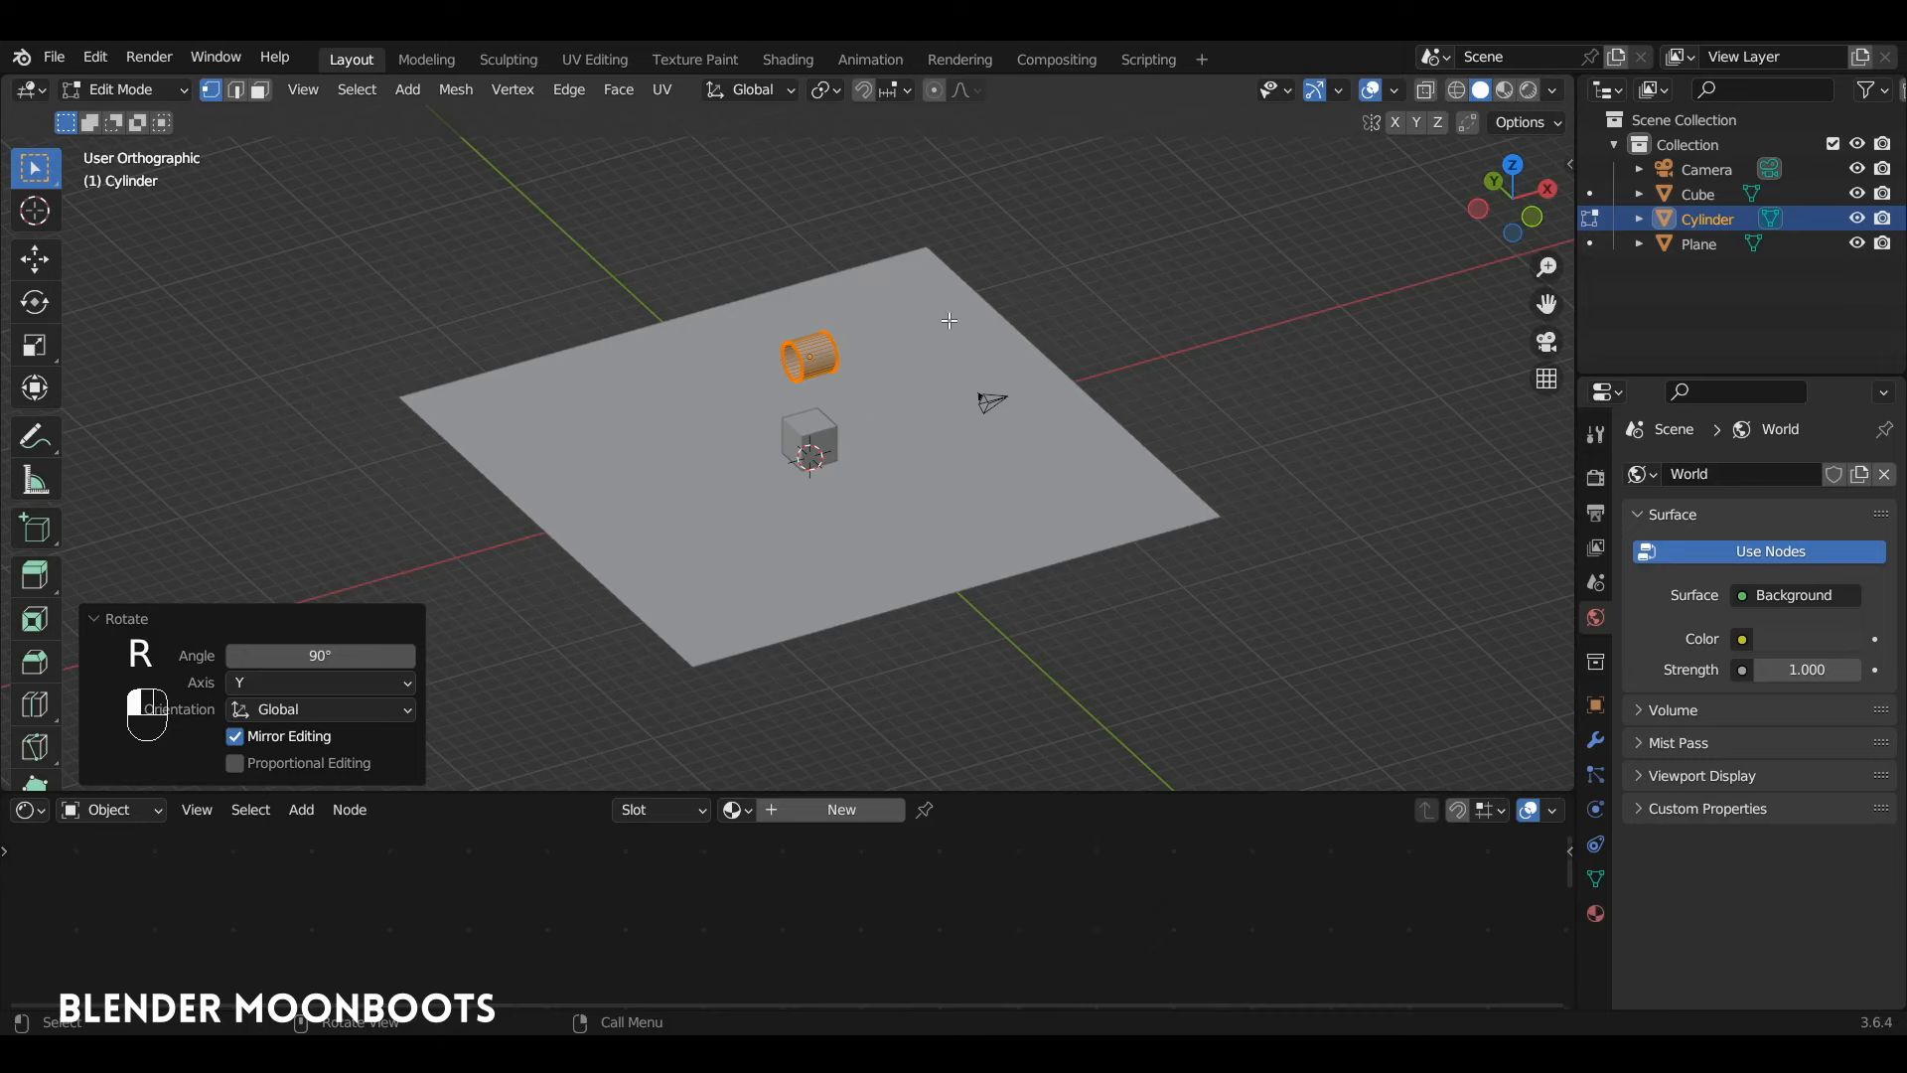
Stretch the cylinder's geometry along X into a long tube, scaling by about 3.7 and again by about 3.1
key("s")
key("x")
left_click(965, 289)
key("s")
key("x")
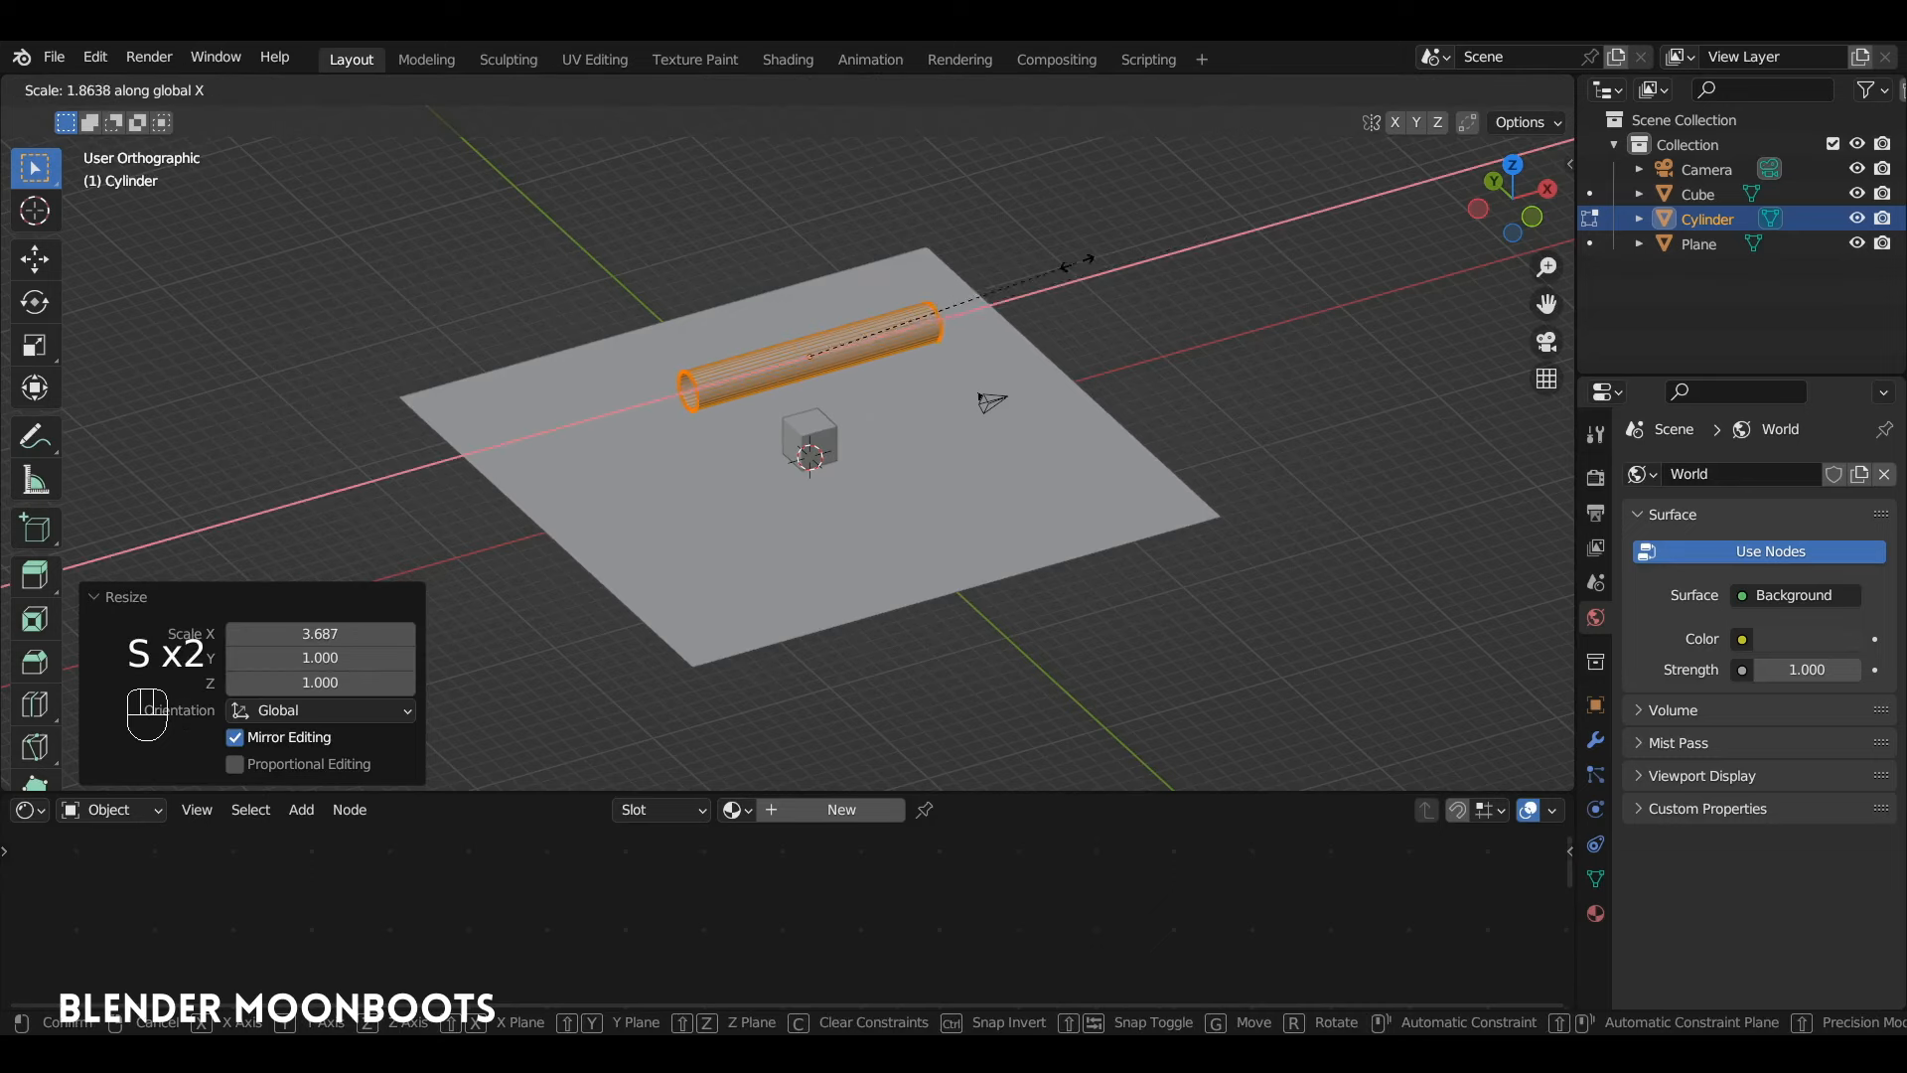
left_click(1260, 229)
Fatten the tube by about 0.86 m and thicken its wall by extruding the faces about 0.4 m along their normals
left_click_drag(1106, 289, 1155, 301, "ctrl+alt")
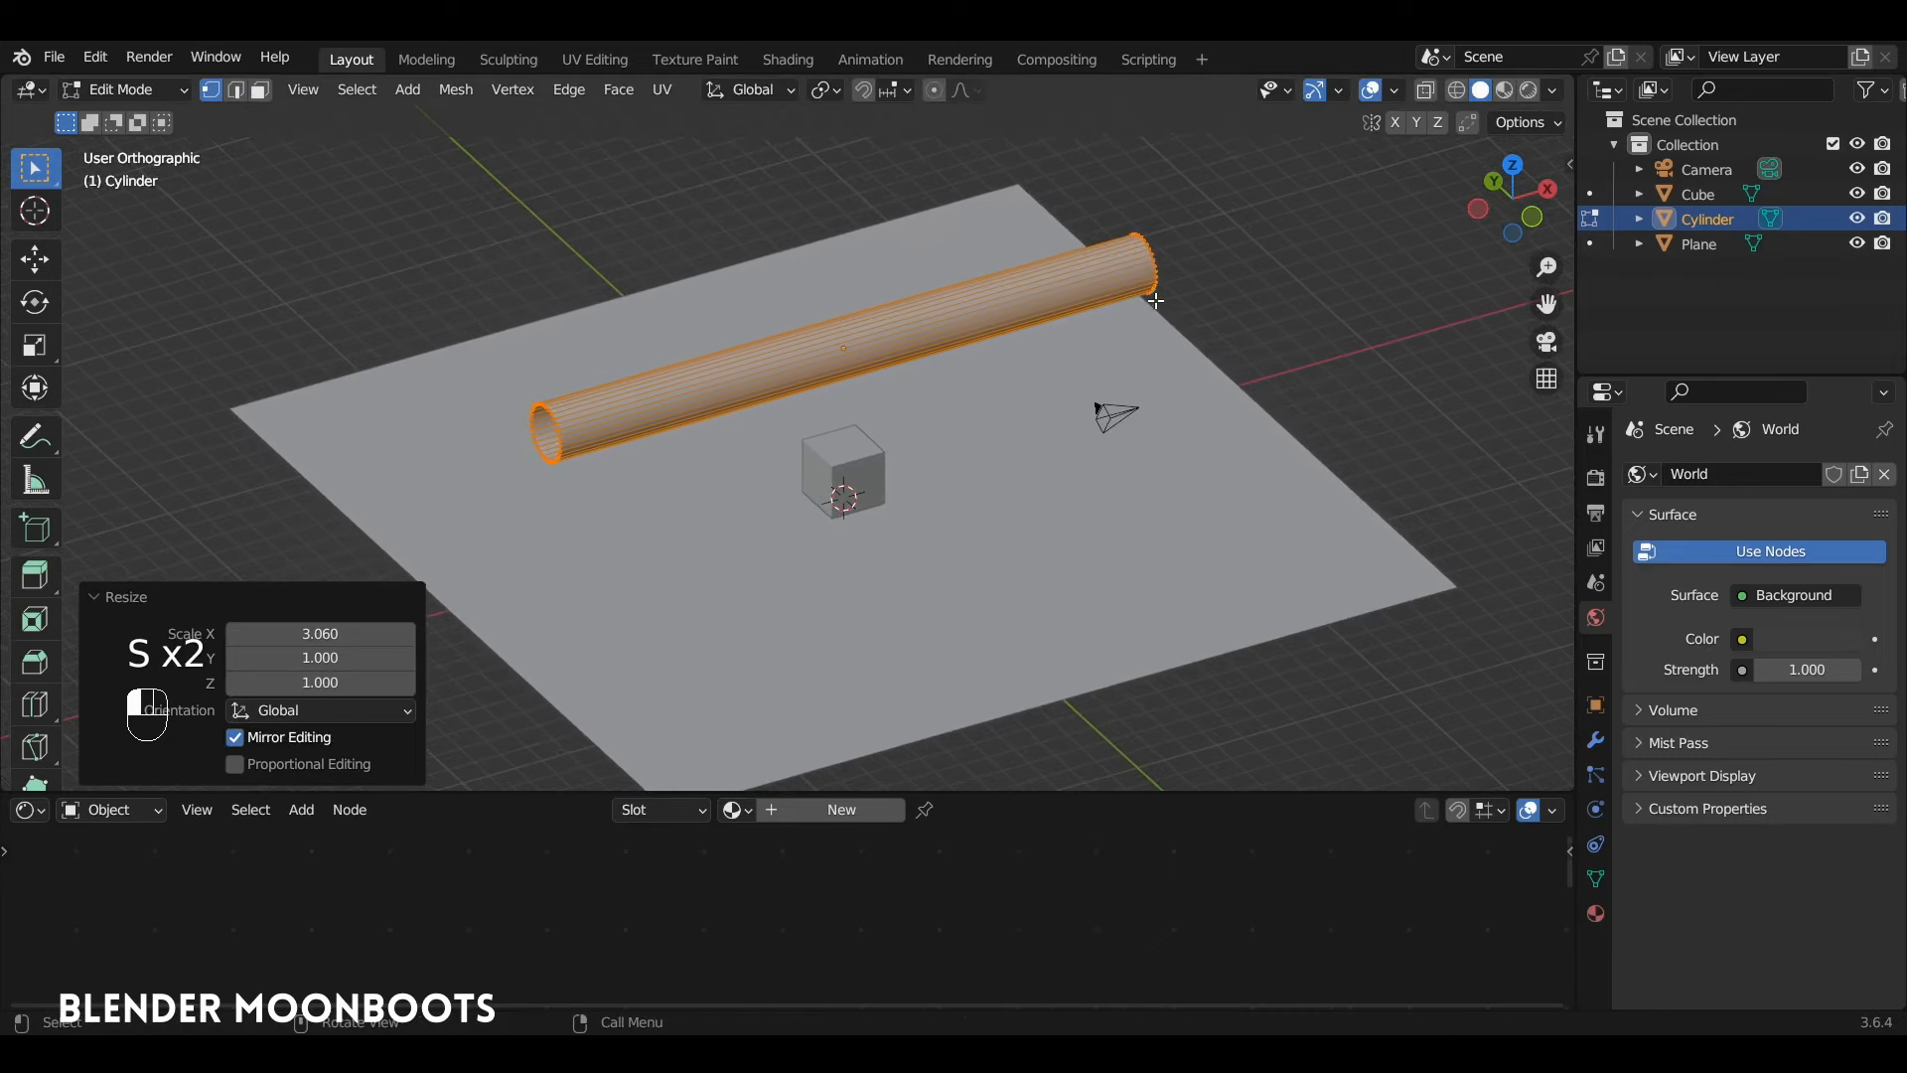
key("alt+s")
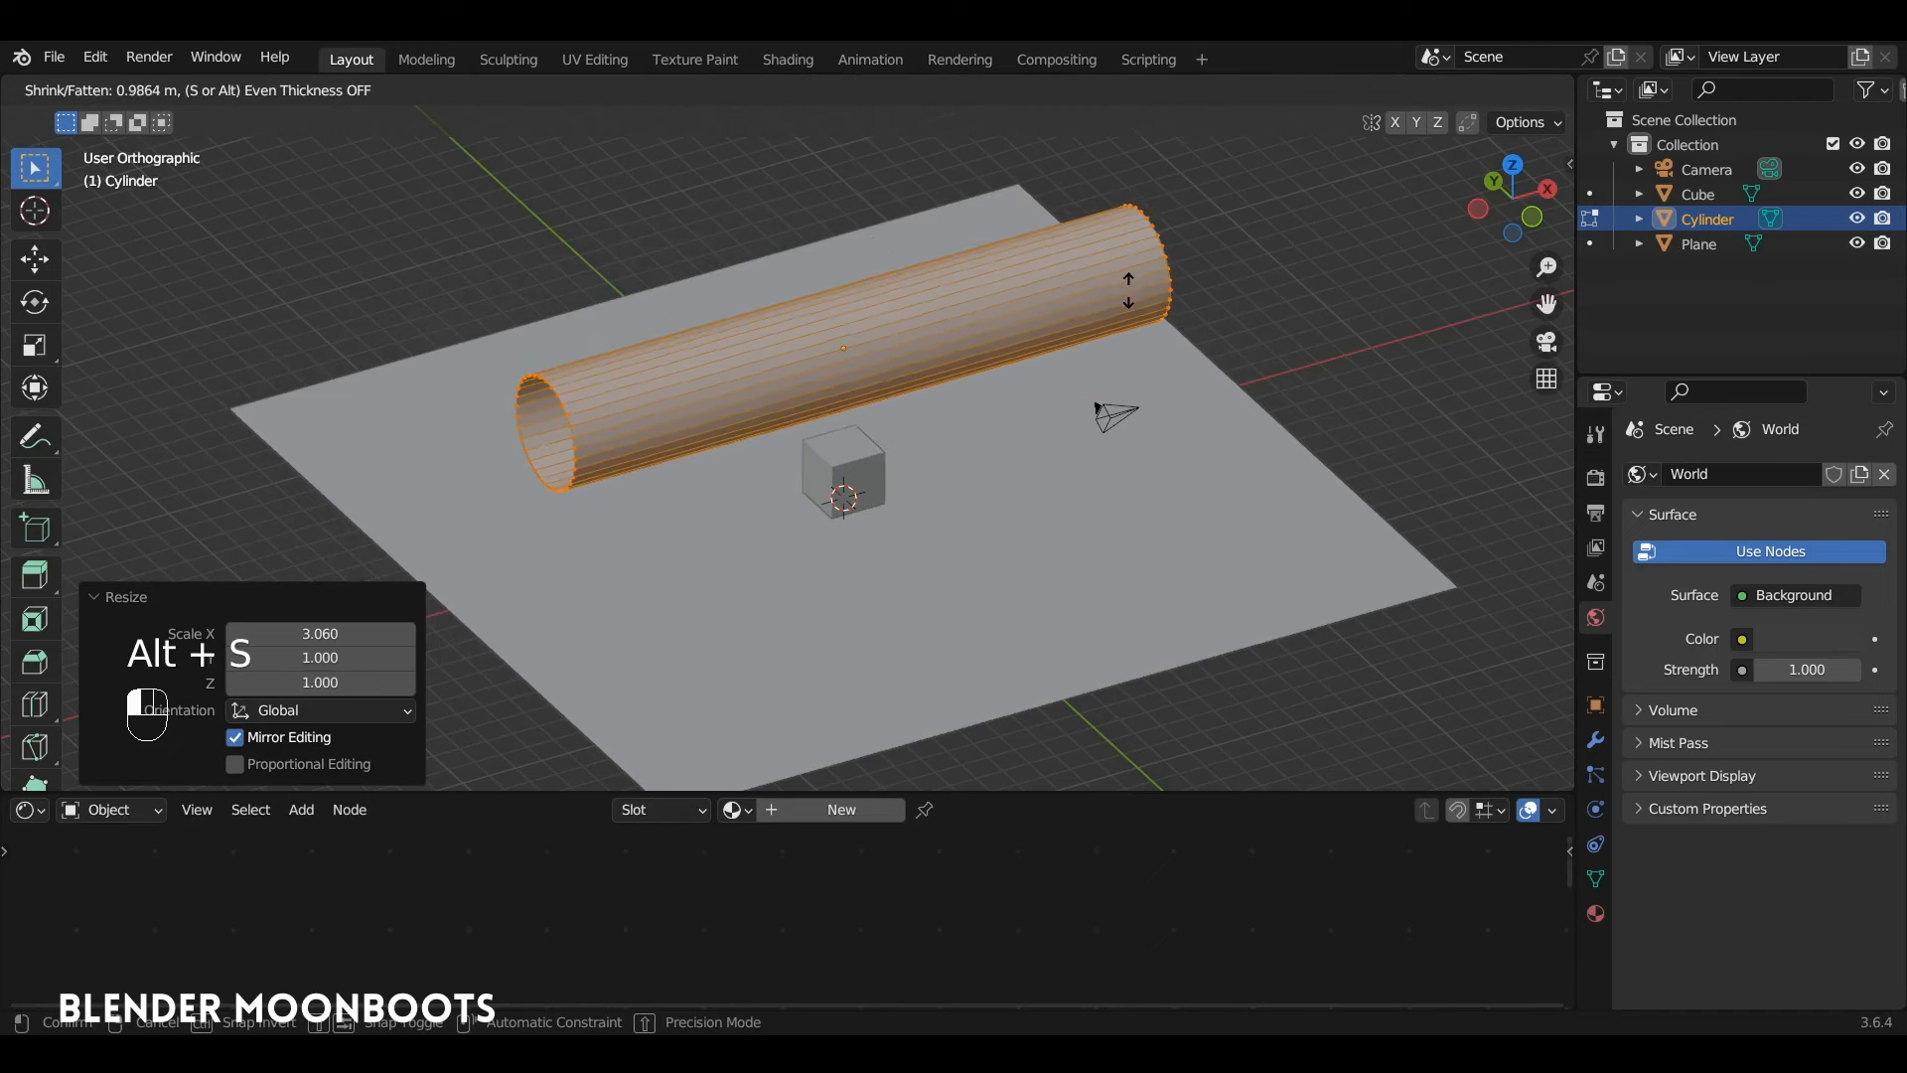
left_click(1131, 292)
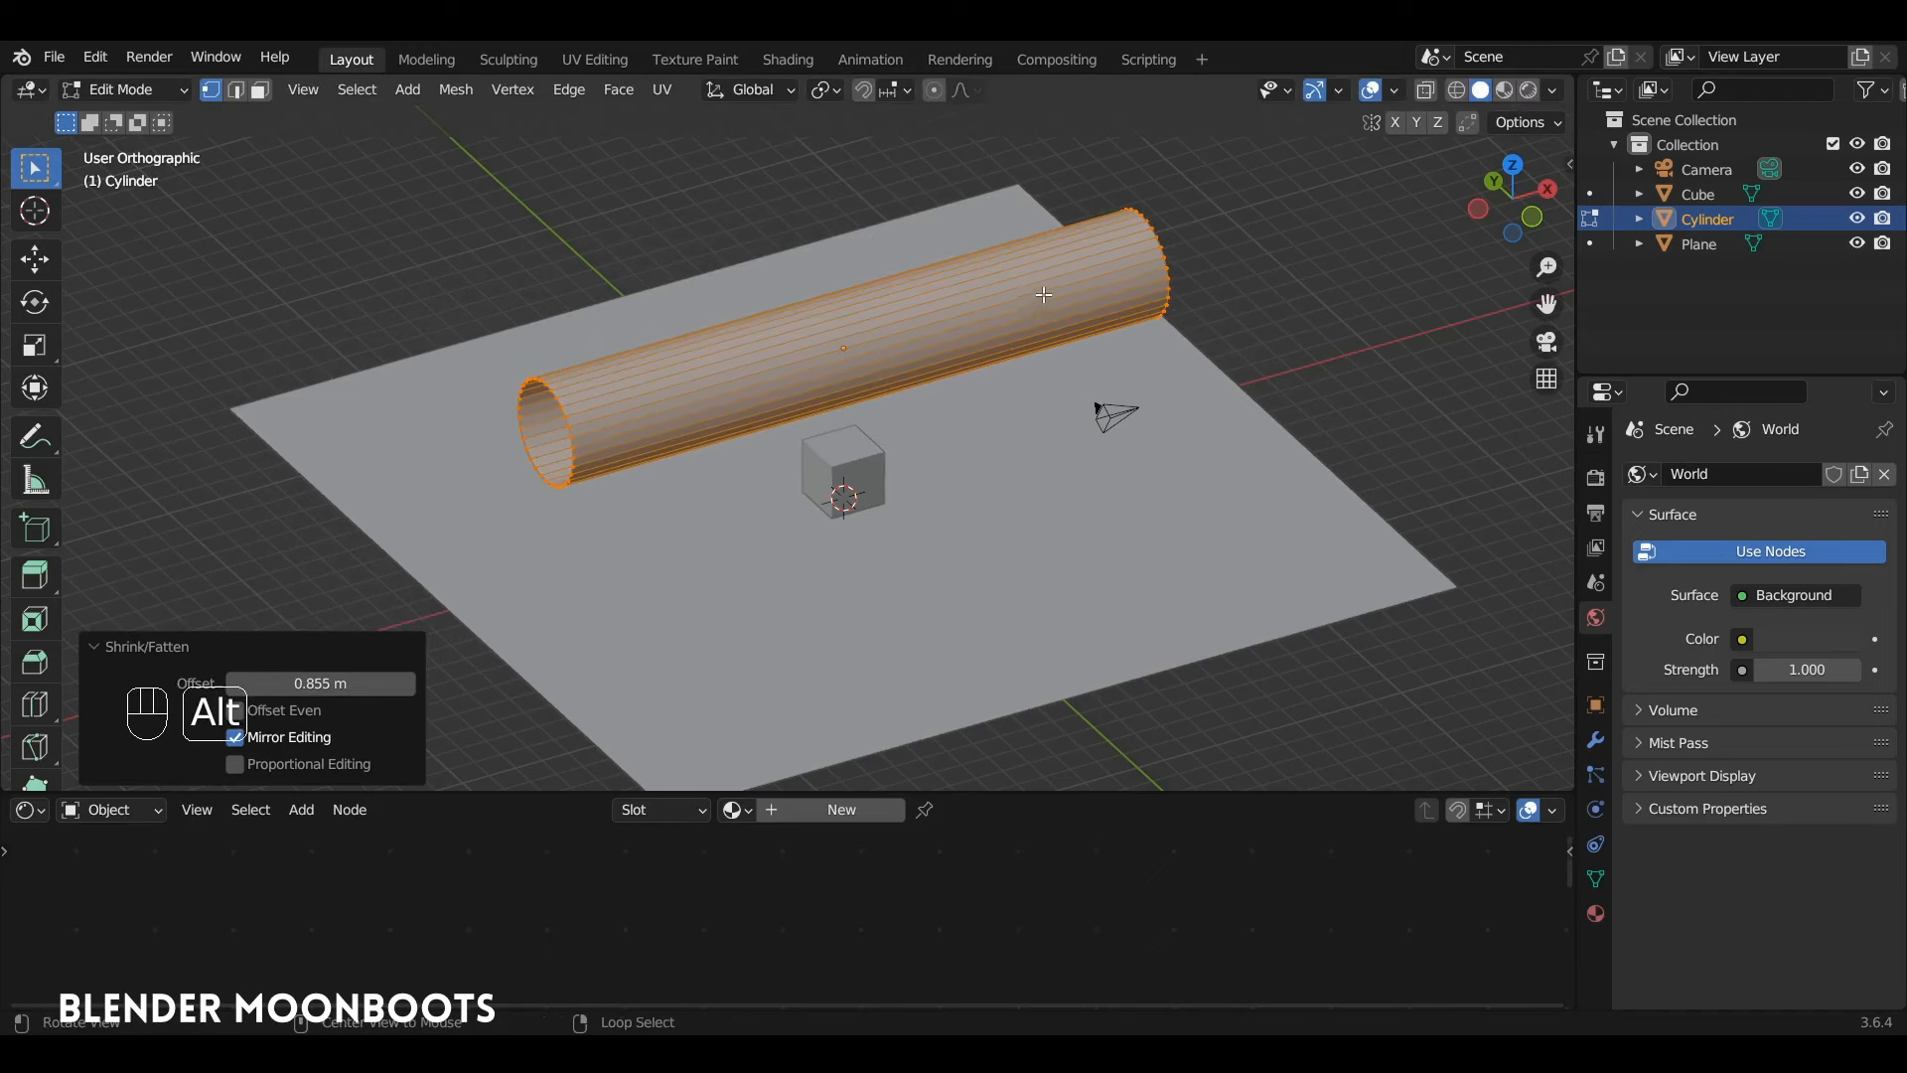
key("alt+e")
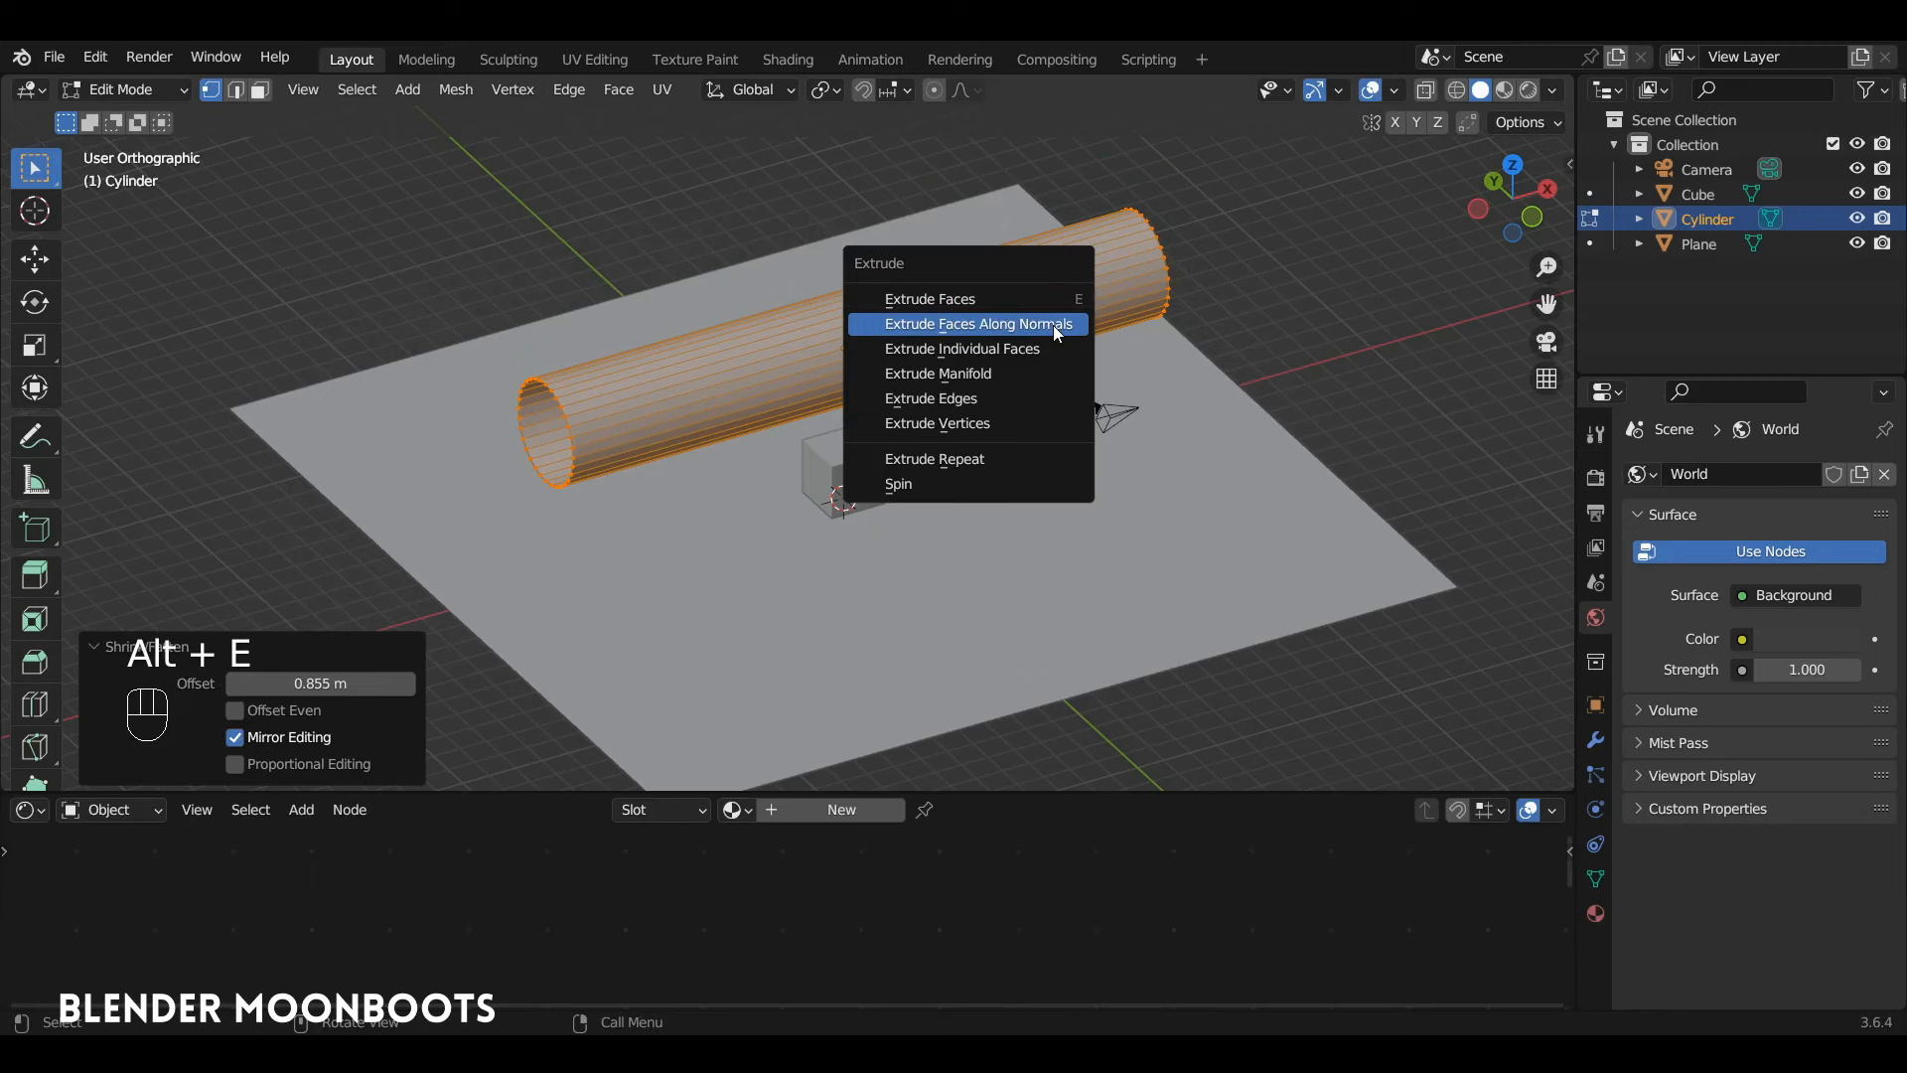
left_click(1052, 325)
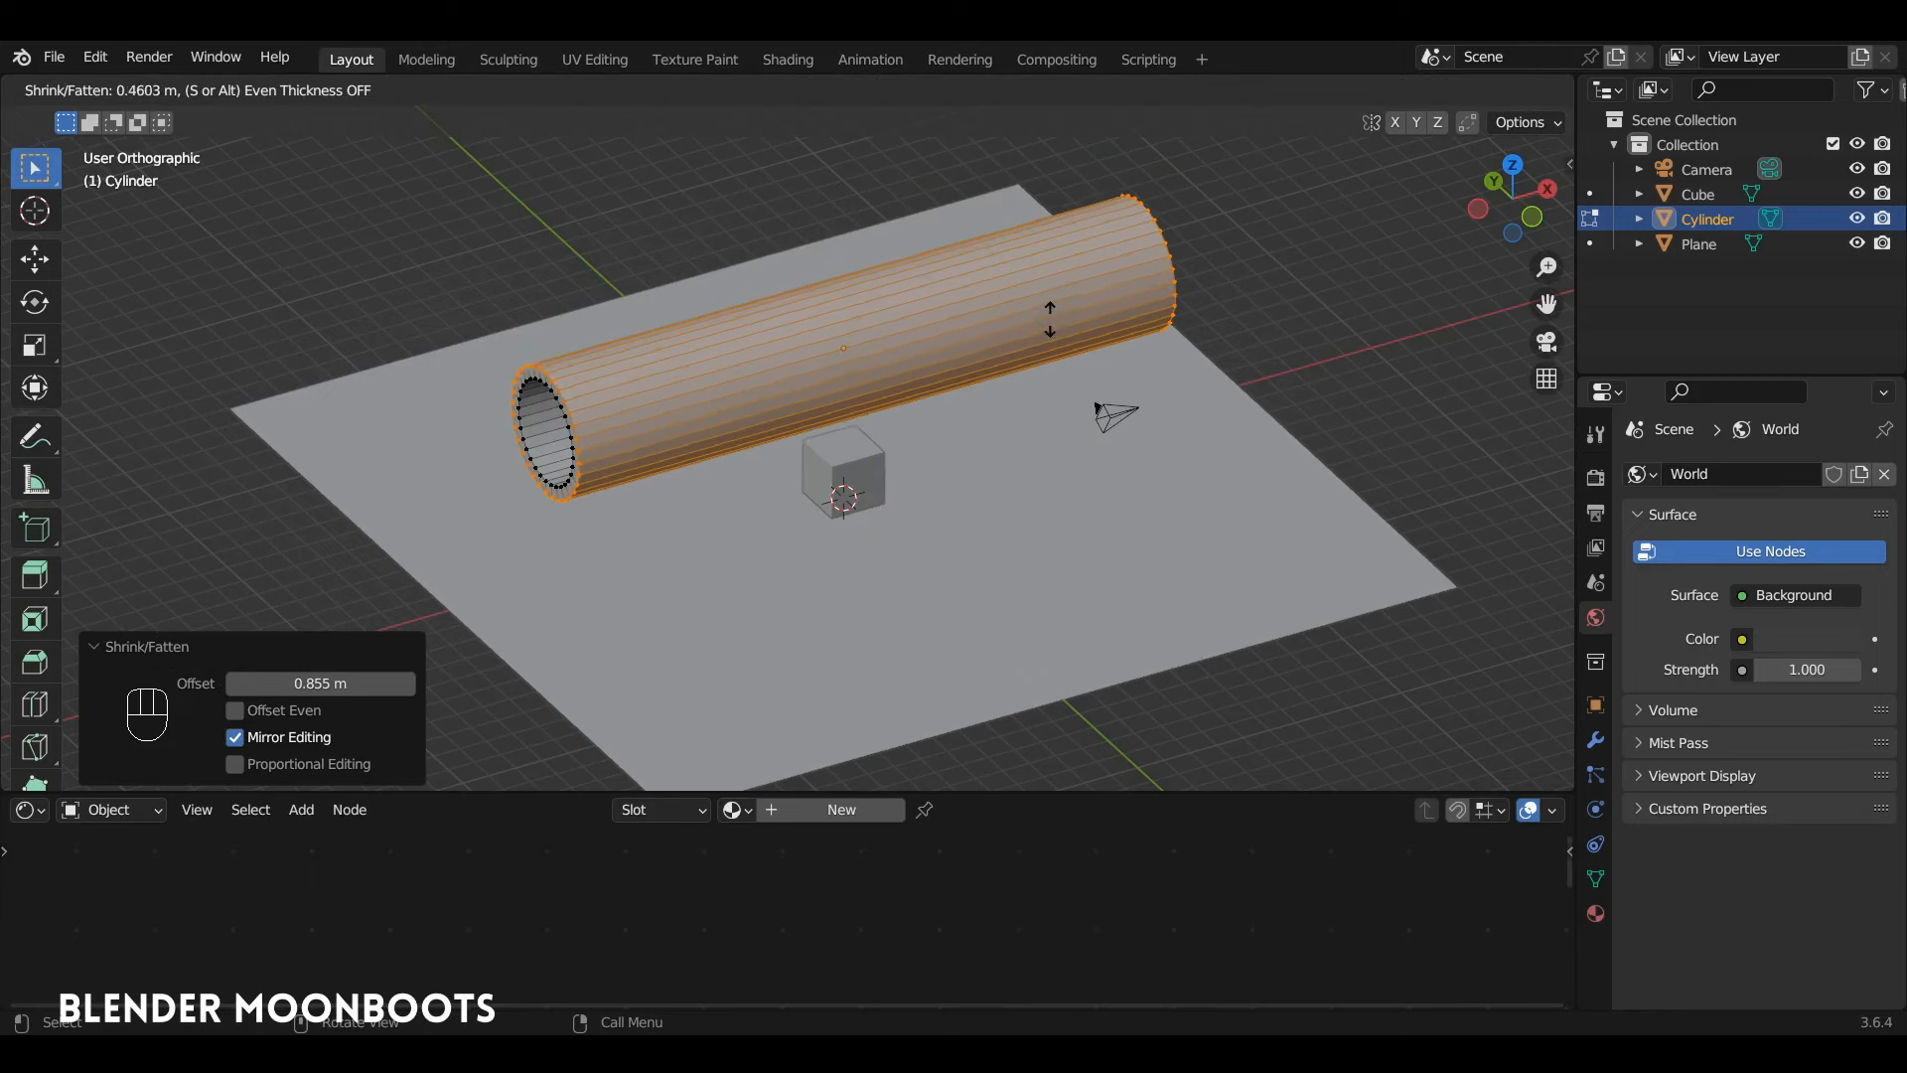
left_click(1049, 319)
left_click_drag(1019, 300, 1045, 284, "alt")
left_click_drag(1044, 284, 993, 295, "ctrl+alt")
left_click_drag(993, 295, 1105, 286, "alt+shift")
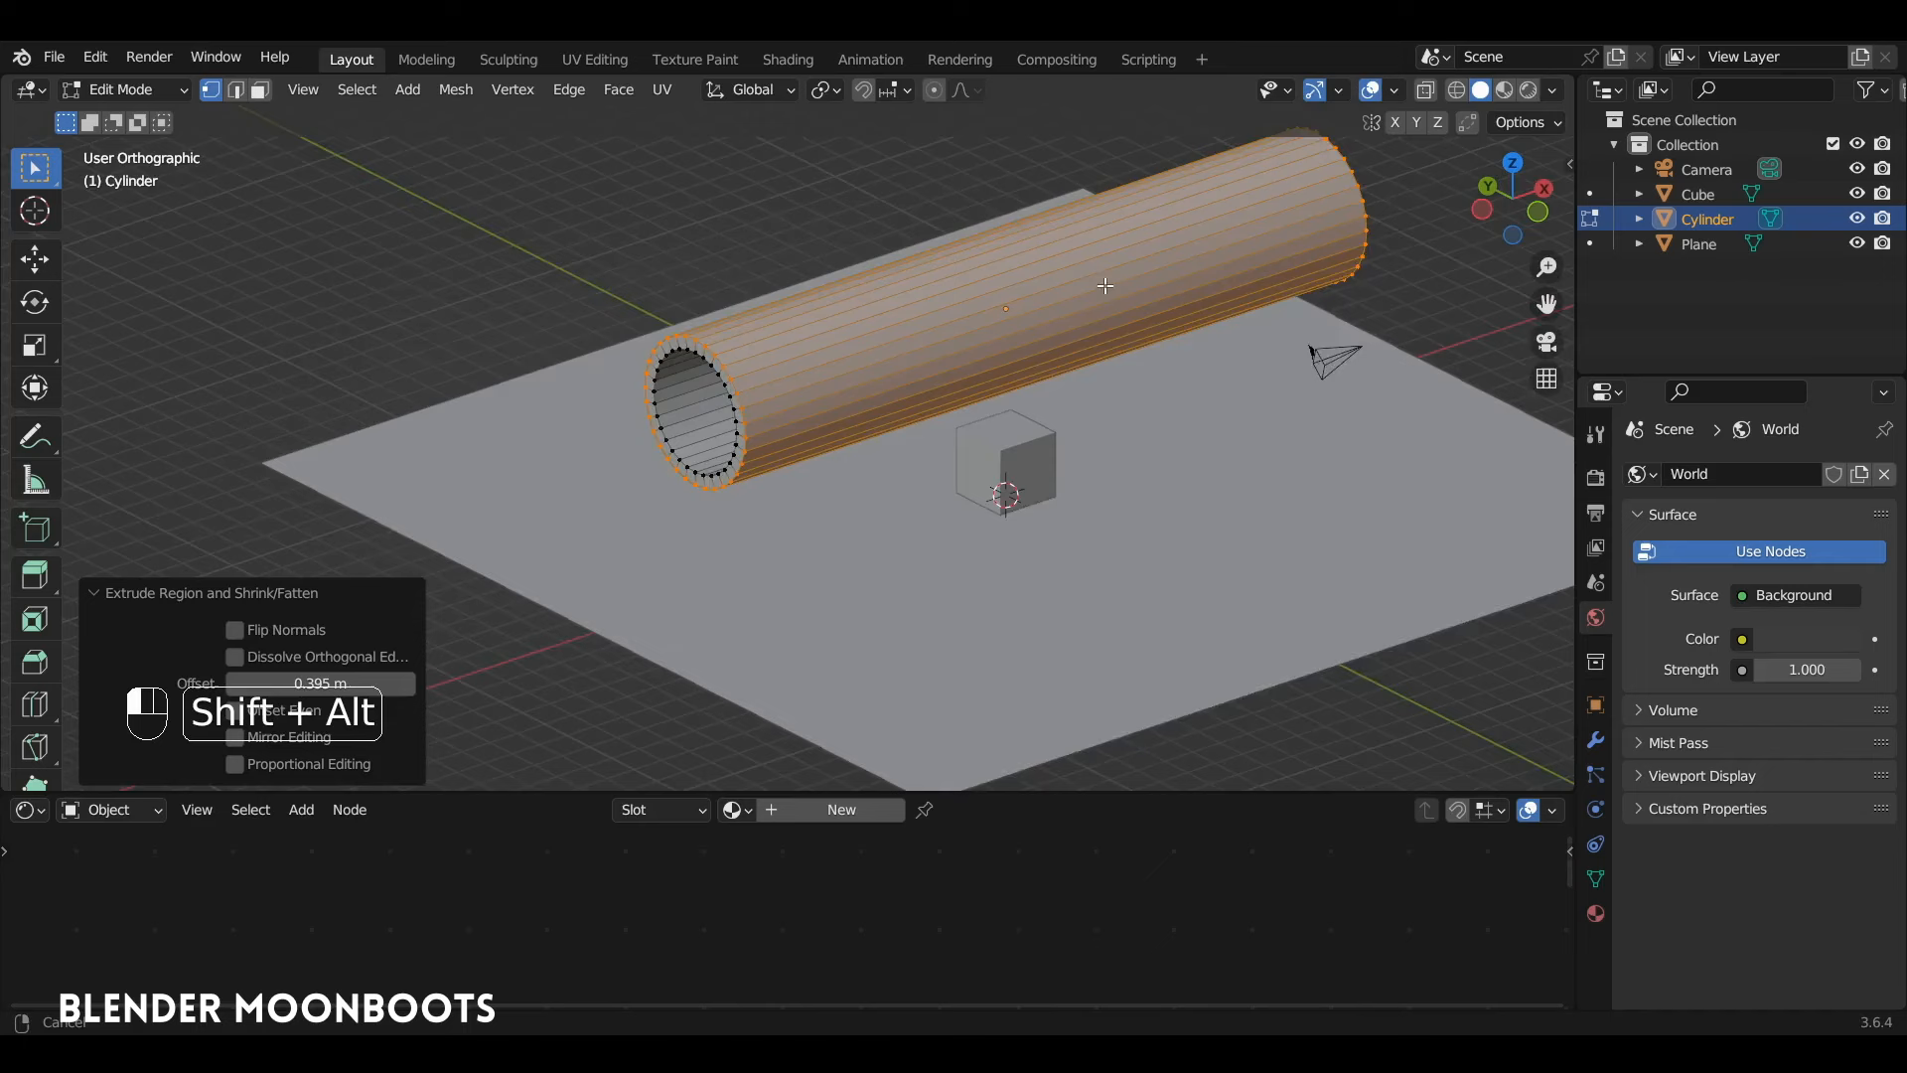
key("Tab")
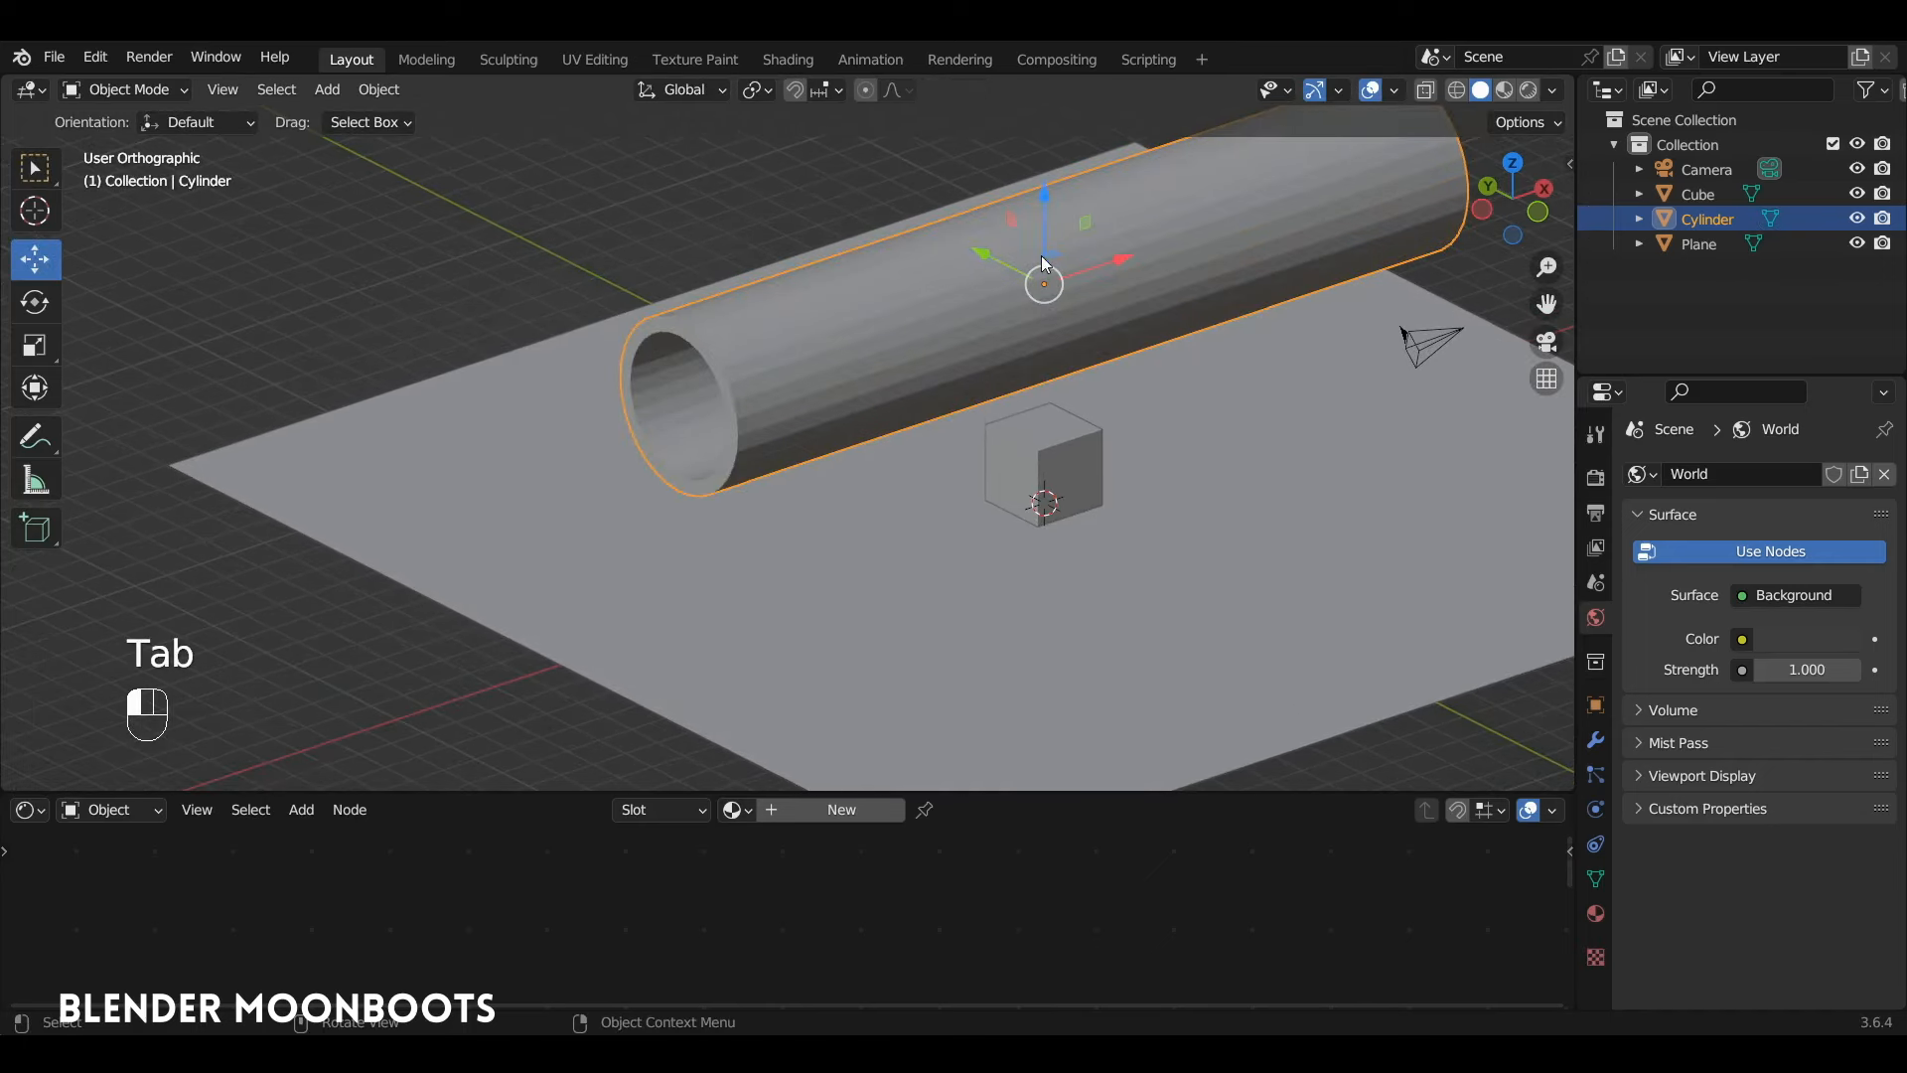
Check the tube's normals with the Face Orientation overlay and turn the overlay back off
left_click(1395, 91)
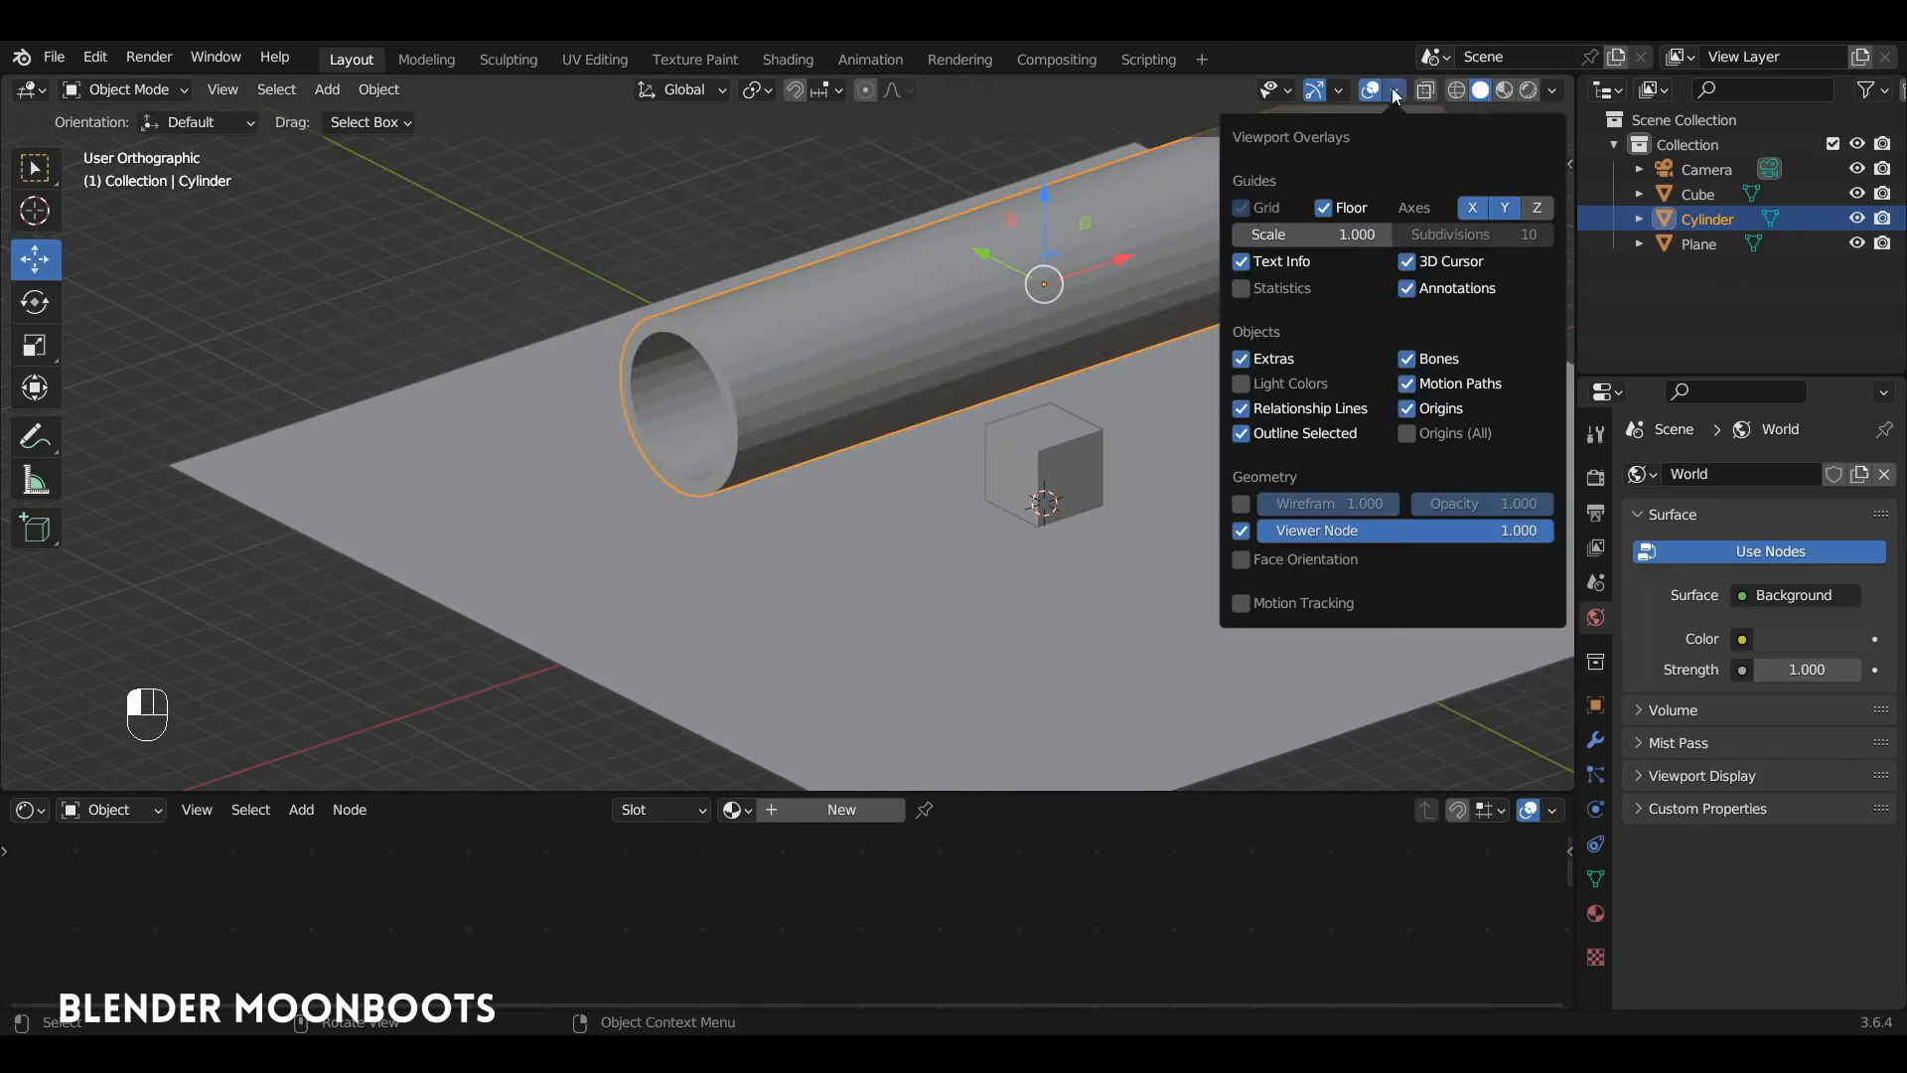
left_click(1242, 560)
left_click(1242, 560)
Move the tube about 16.4 m along the positive X axis, away from the cube
scroll(1053, 378, "down", 5)
key("g")
key("x")
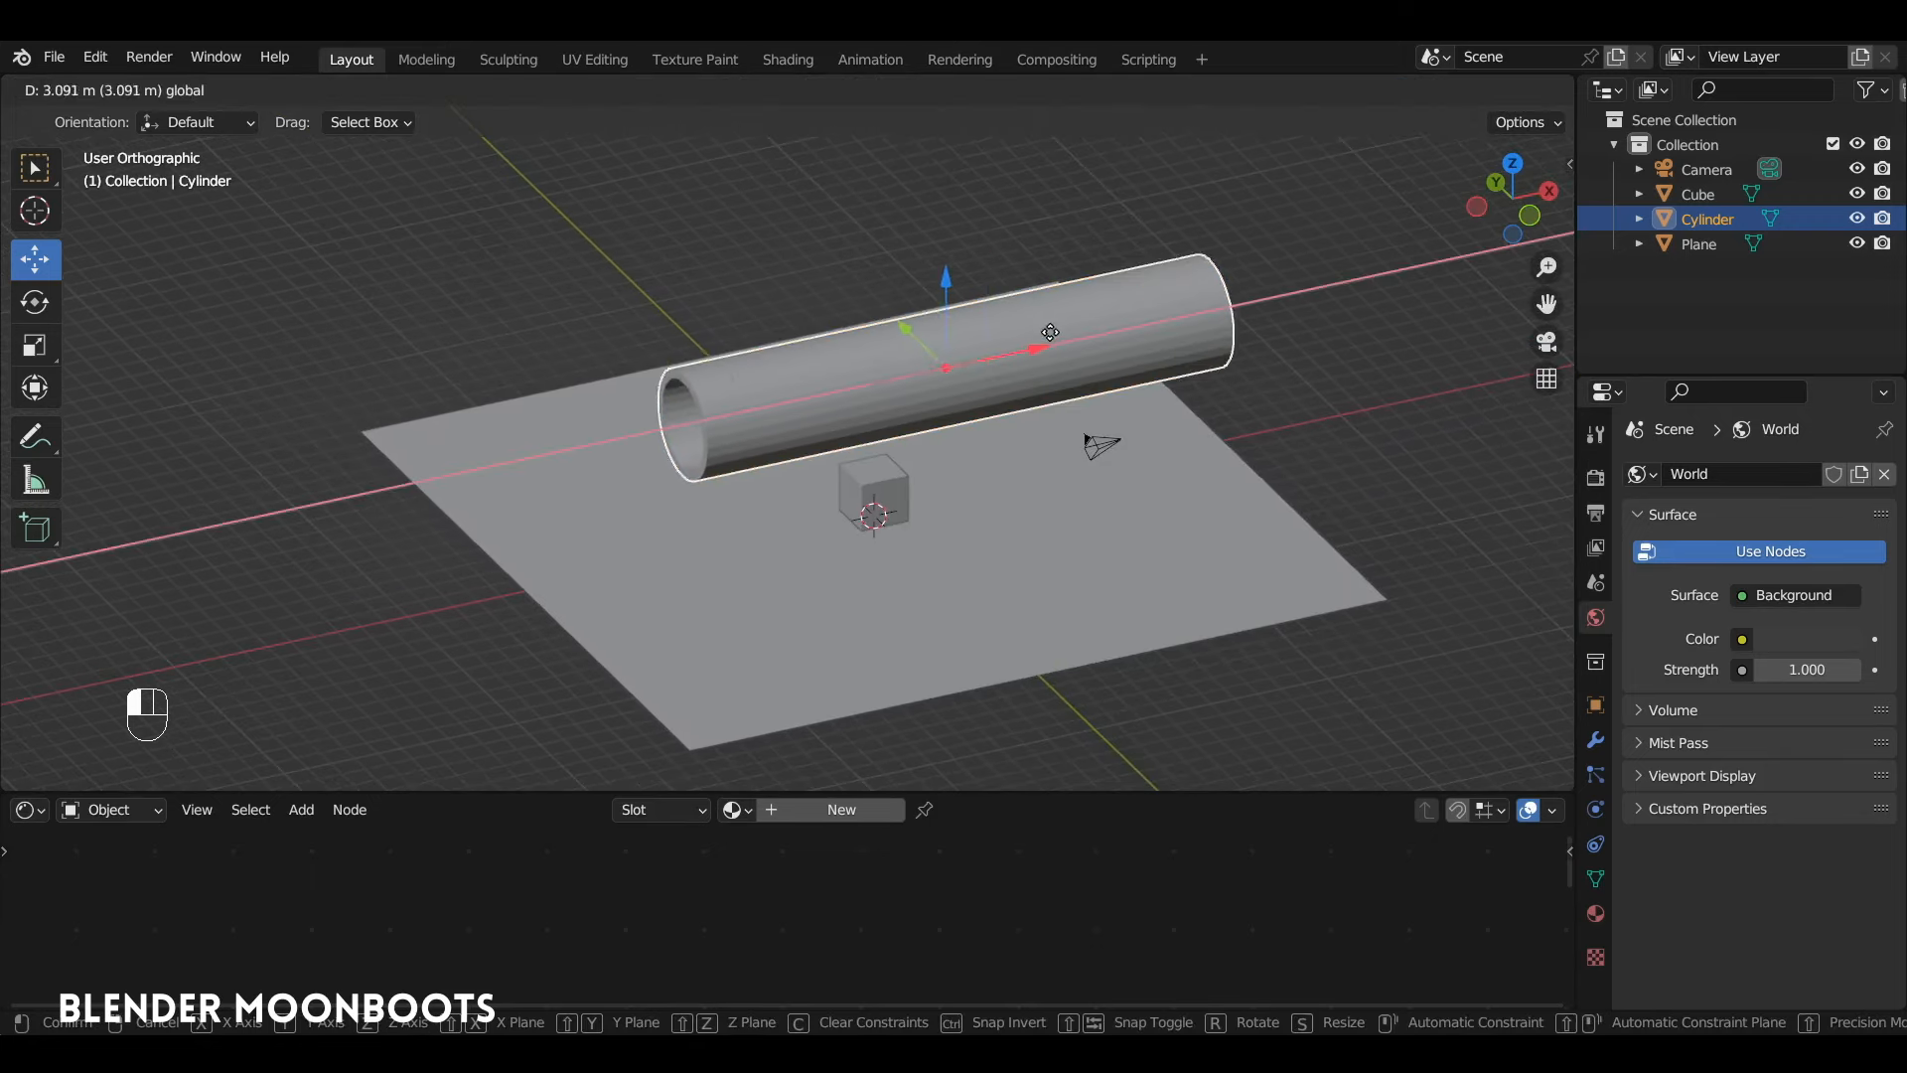
left_click(1338, 272)
Rotate the tube by about -19.1° in the front view so its end nearest the cube tilts down
key("KP_1")
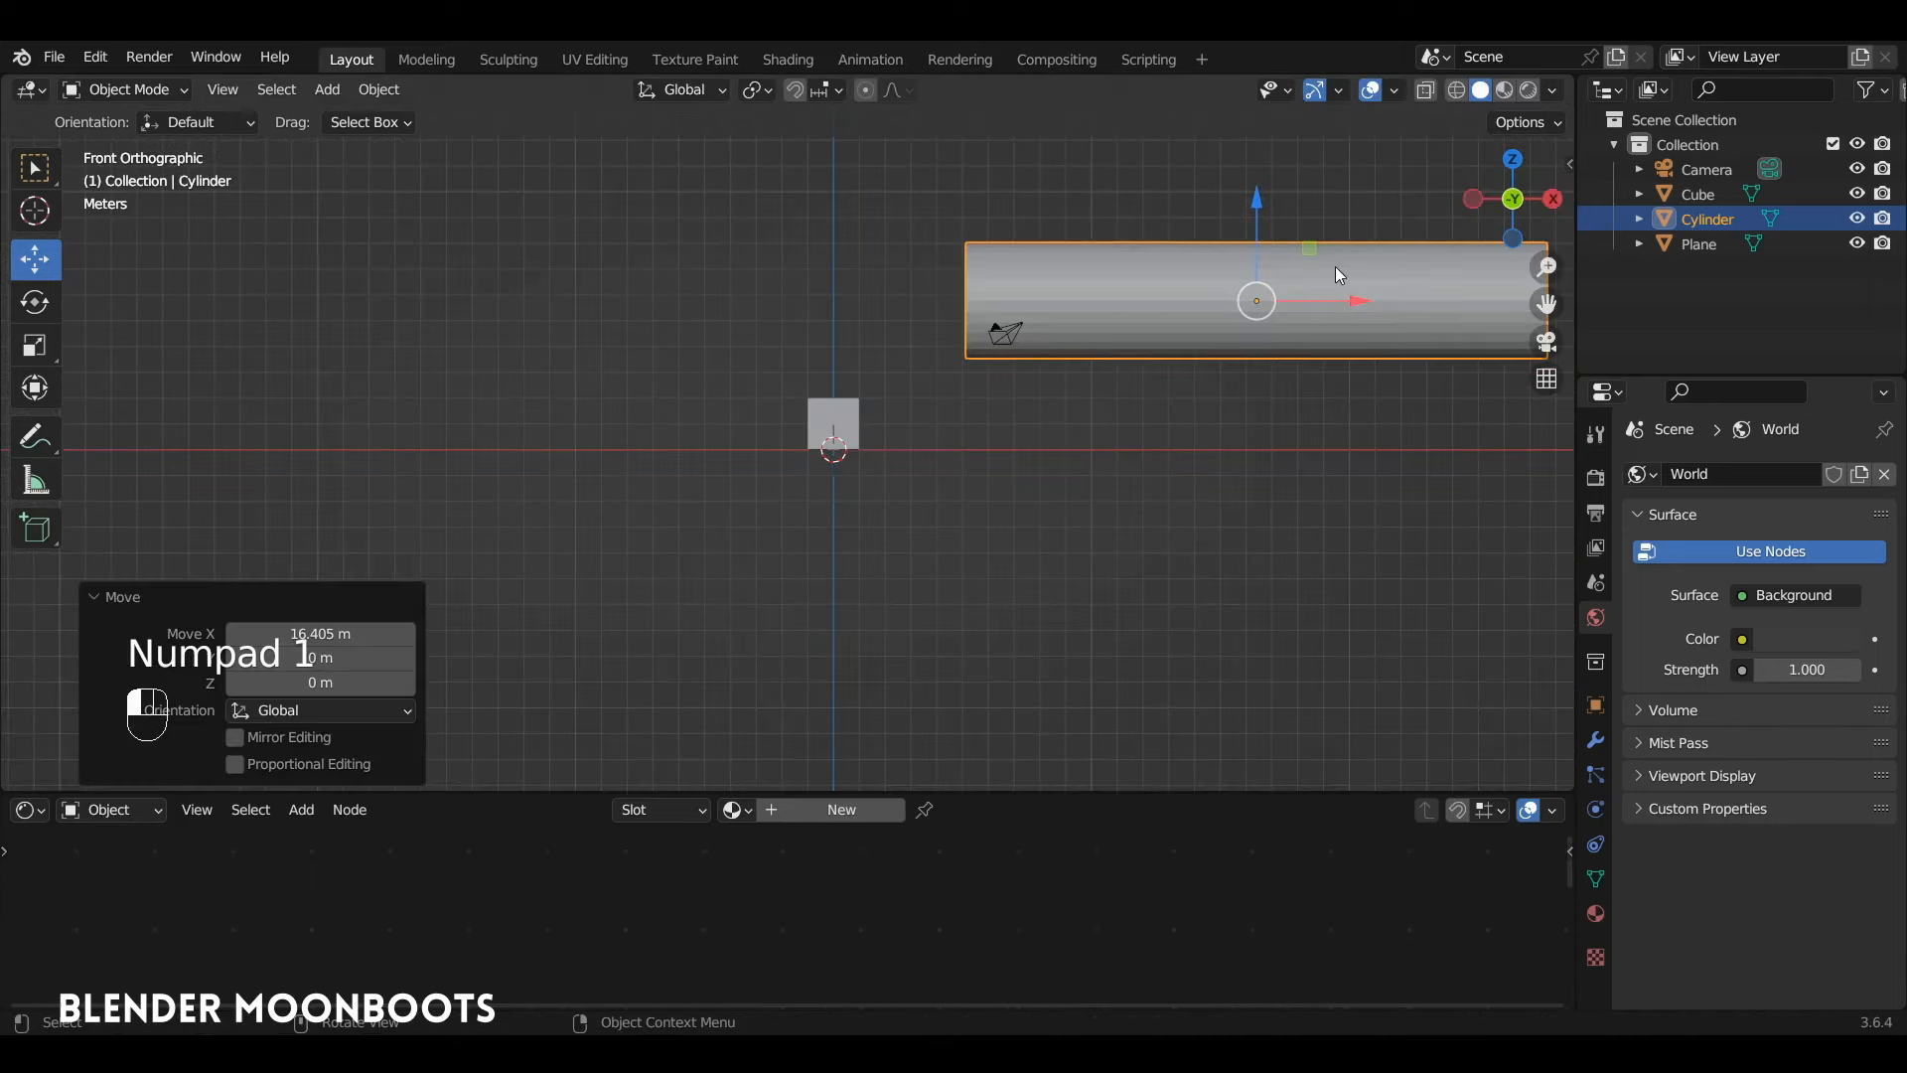
key("r")
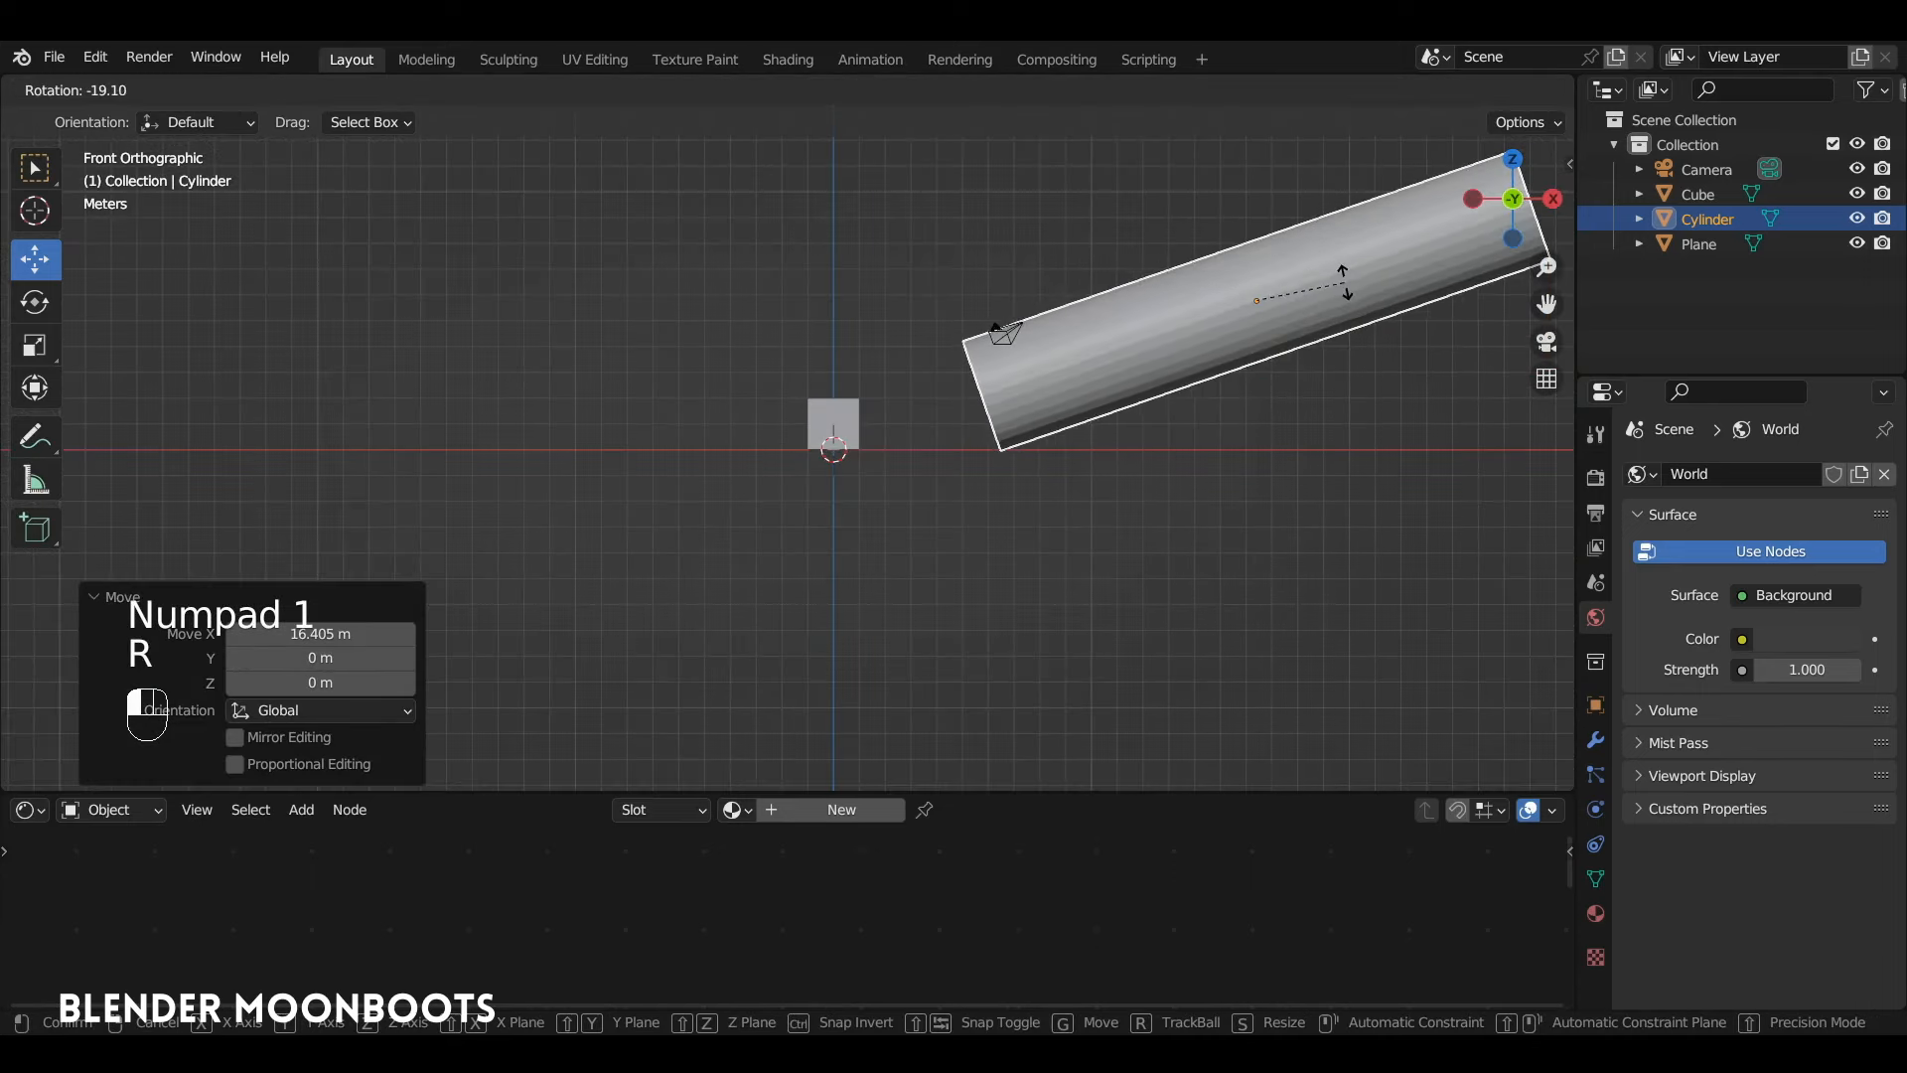
left_click(1343, 281)
Give the cube Rigid Body physics of type Active
left_click_drag(1194, 303, 944, 302, "alt")
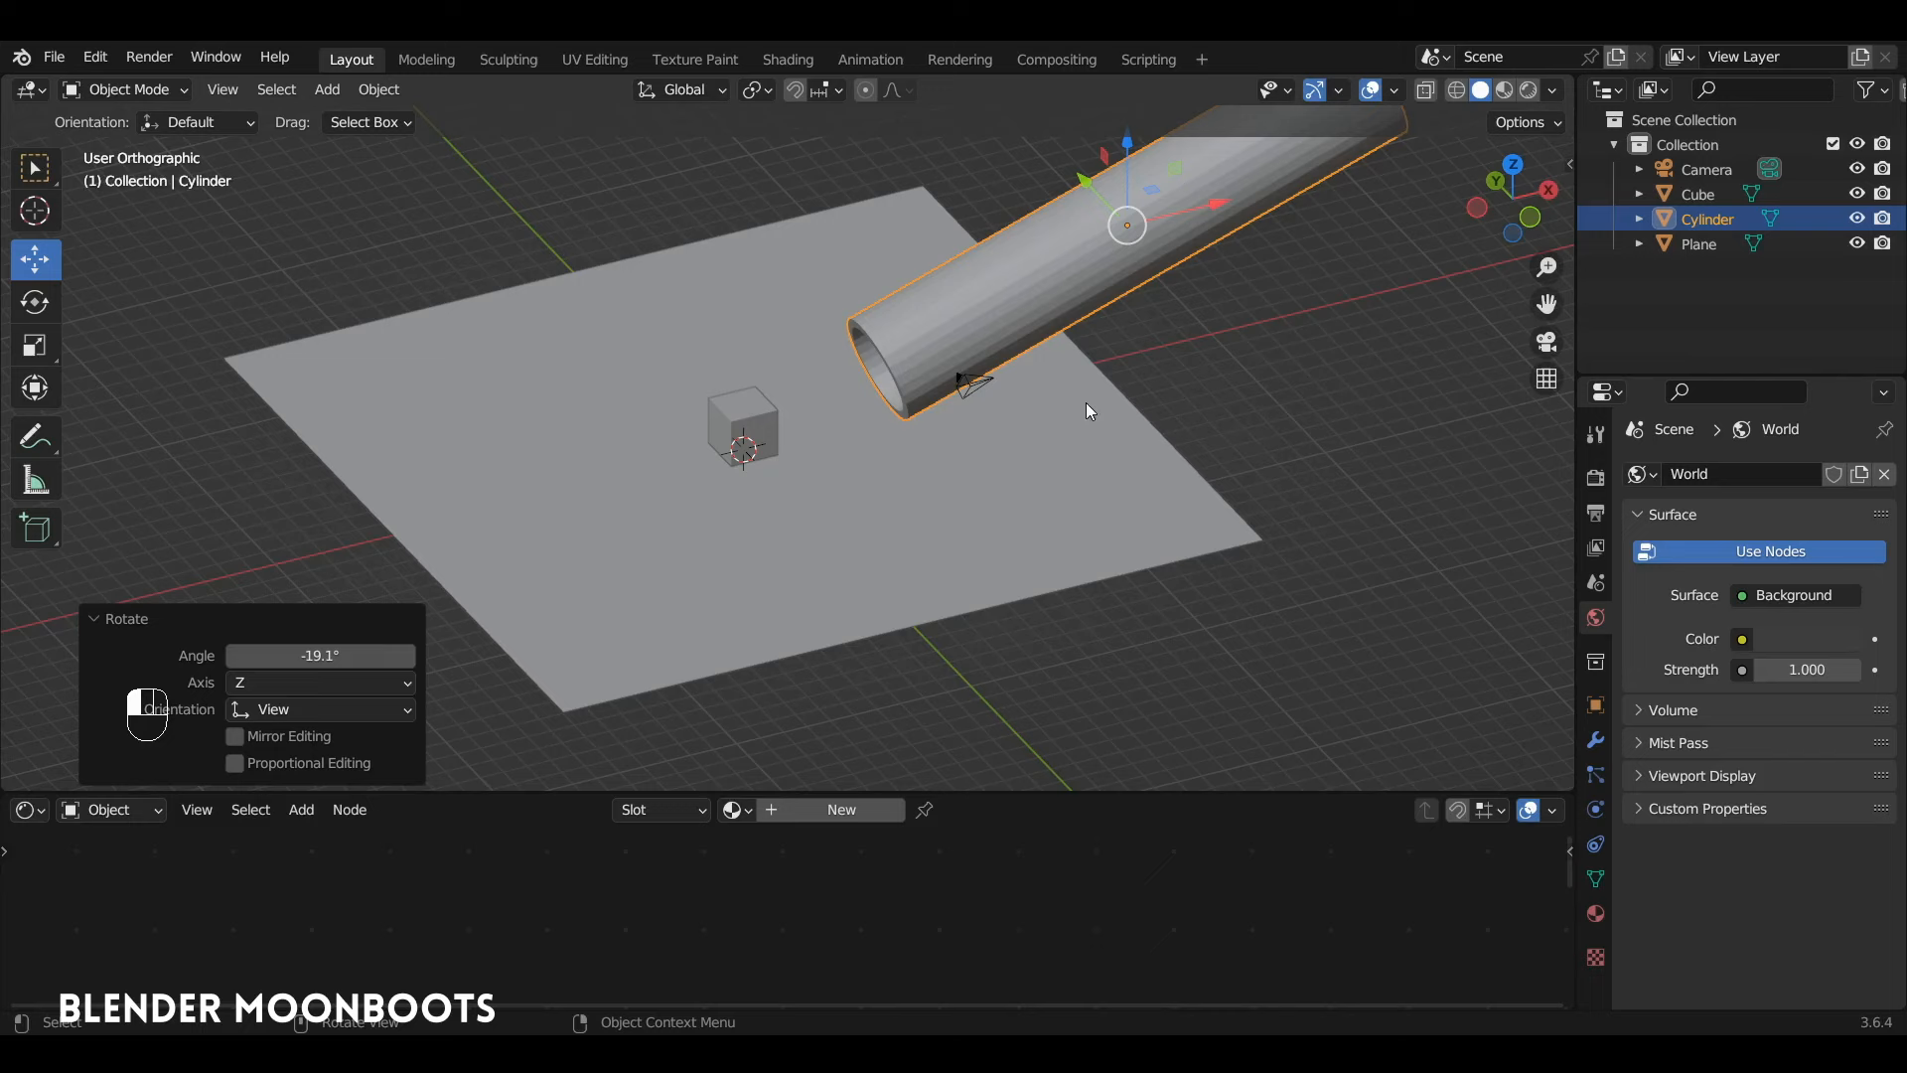
mouse_move(1027, 431)
left_mouse_down("alt")
mouse_move(1069, 418)
mouse_move(1032, 444)
left_mouse_up("alt")
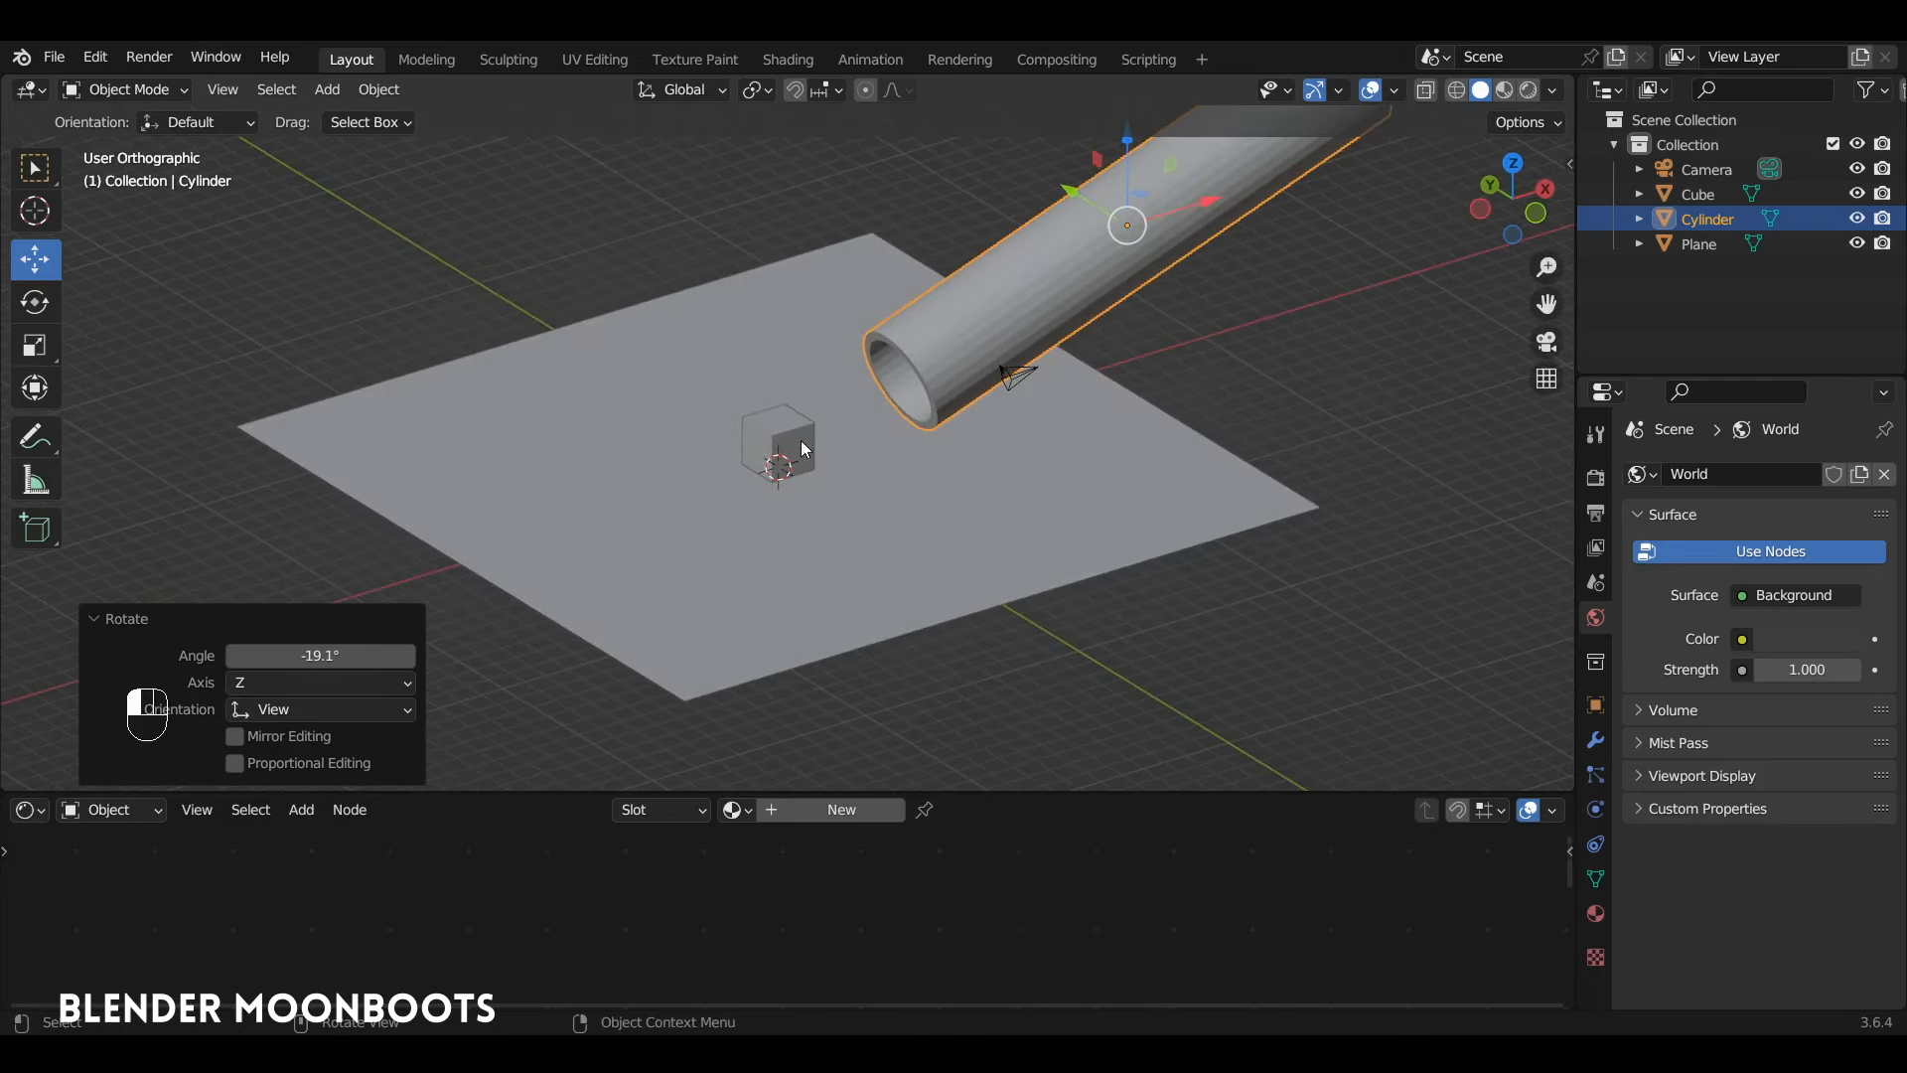
left_click(770, 449)
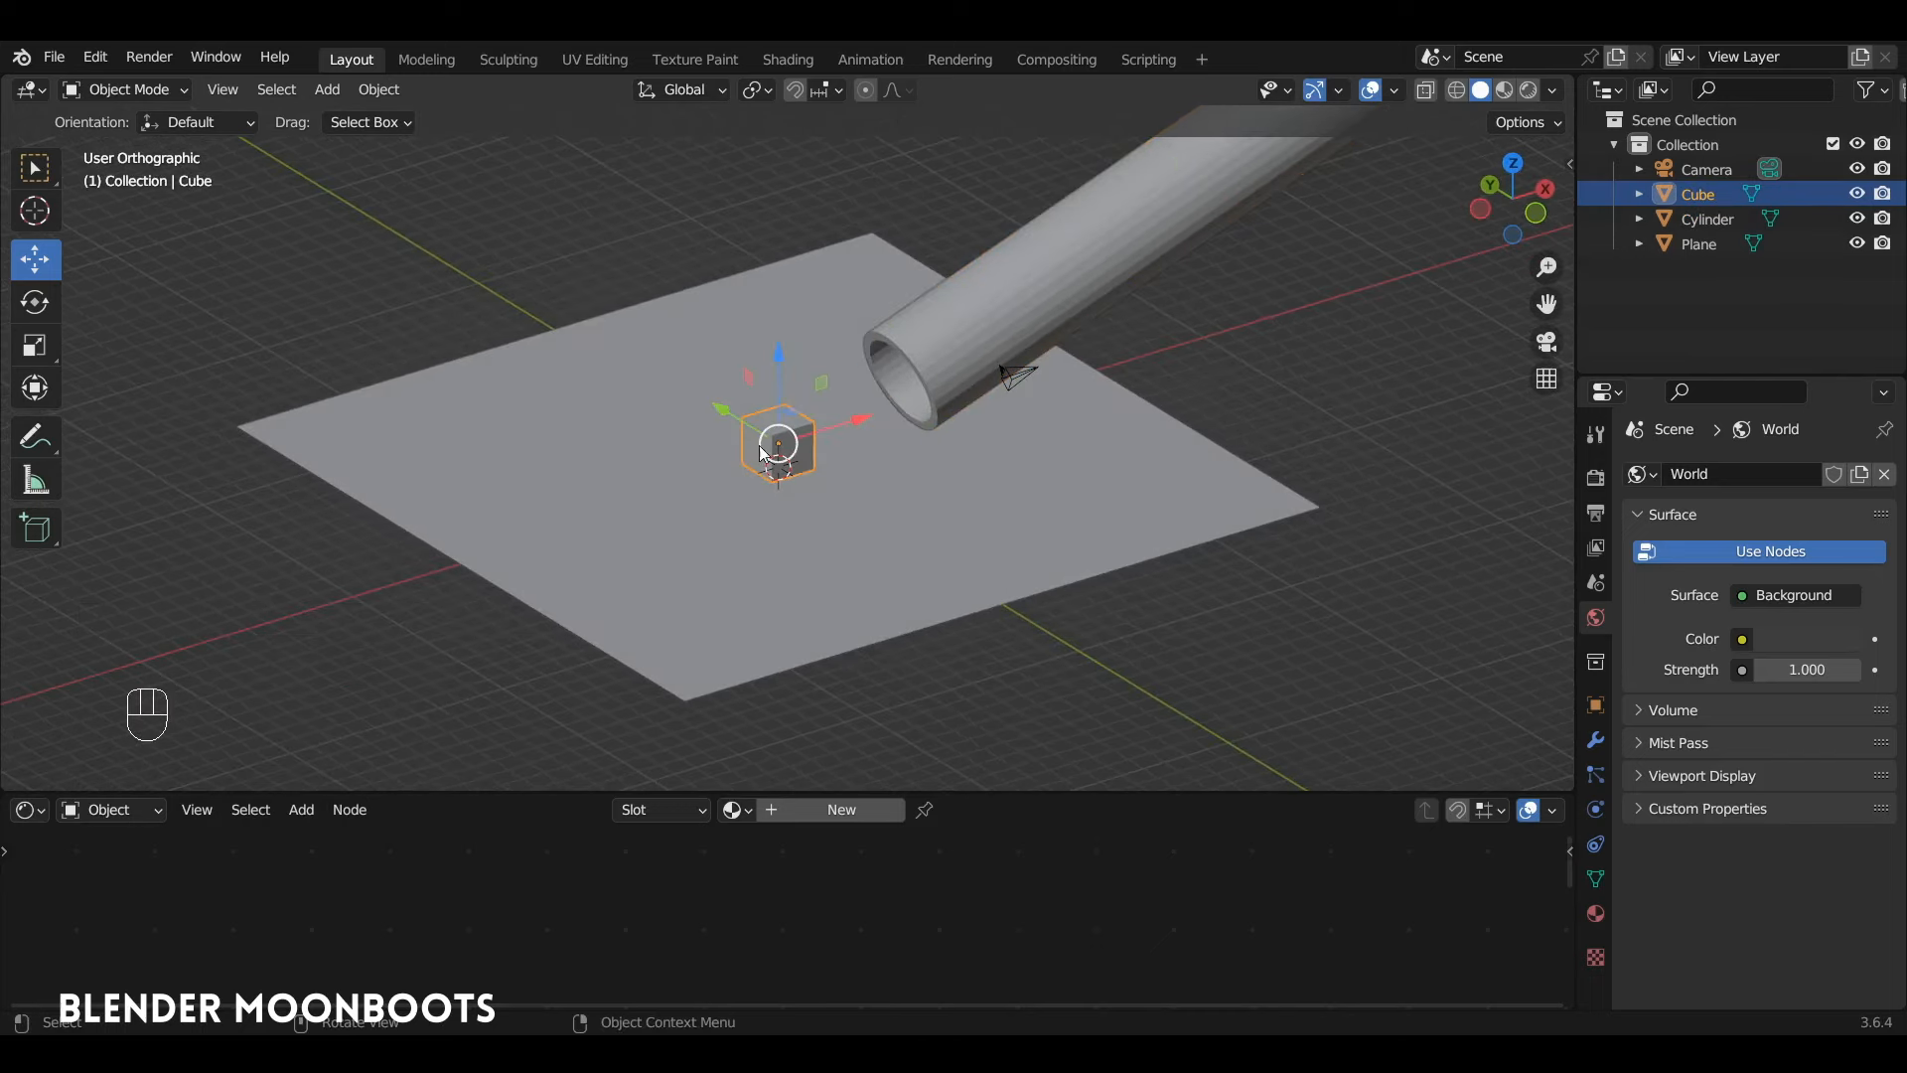
left_click(1596, 810)
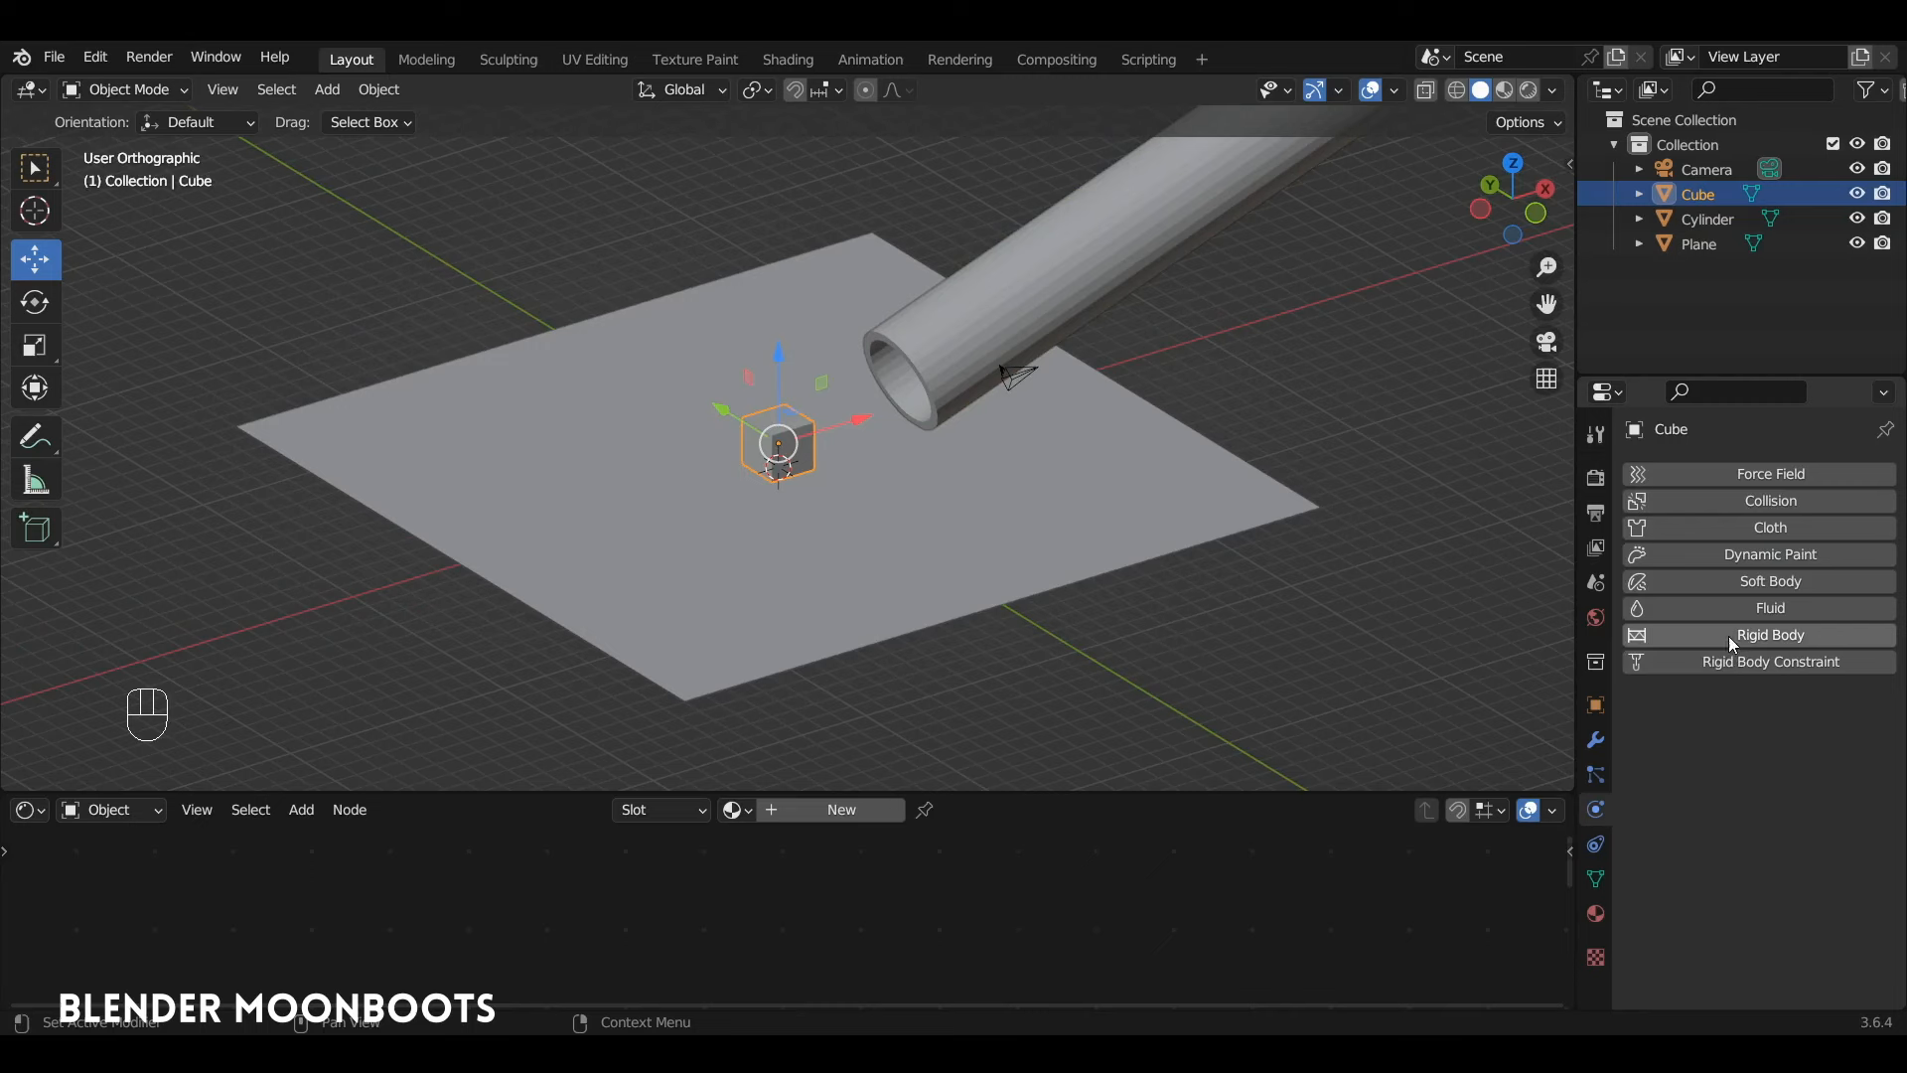
left_click(1754, 638)
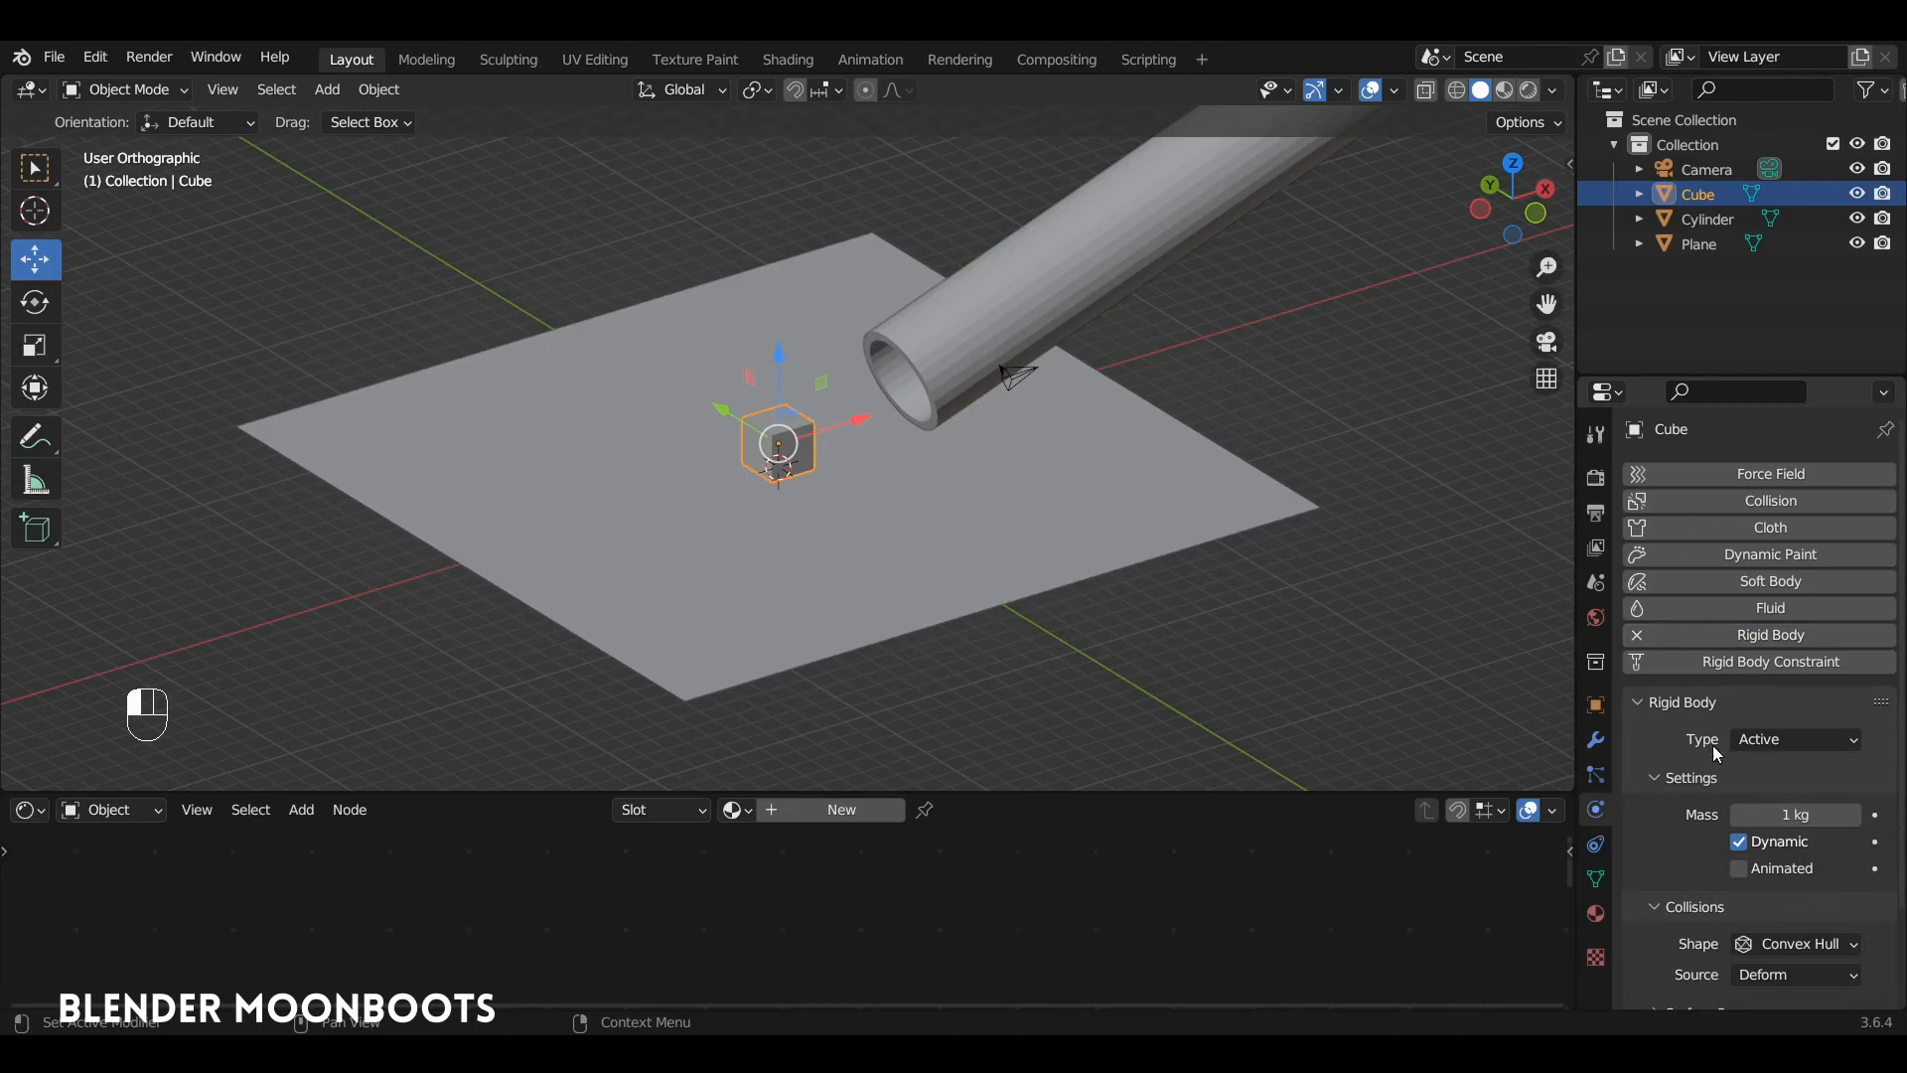
Give the ground plane Rigid Body physics and set its type to Passive
left_click(881, 481)
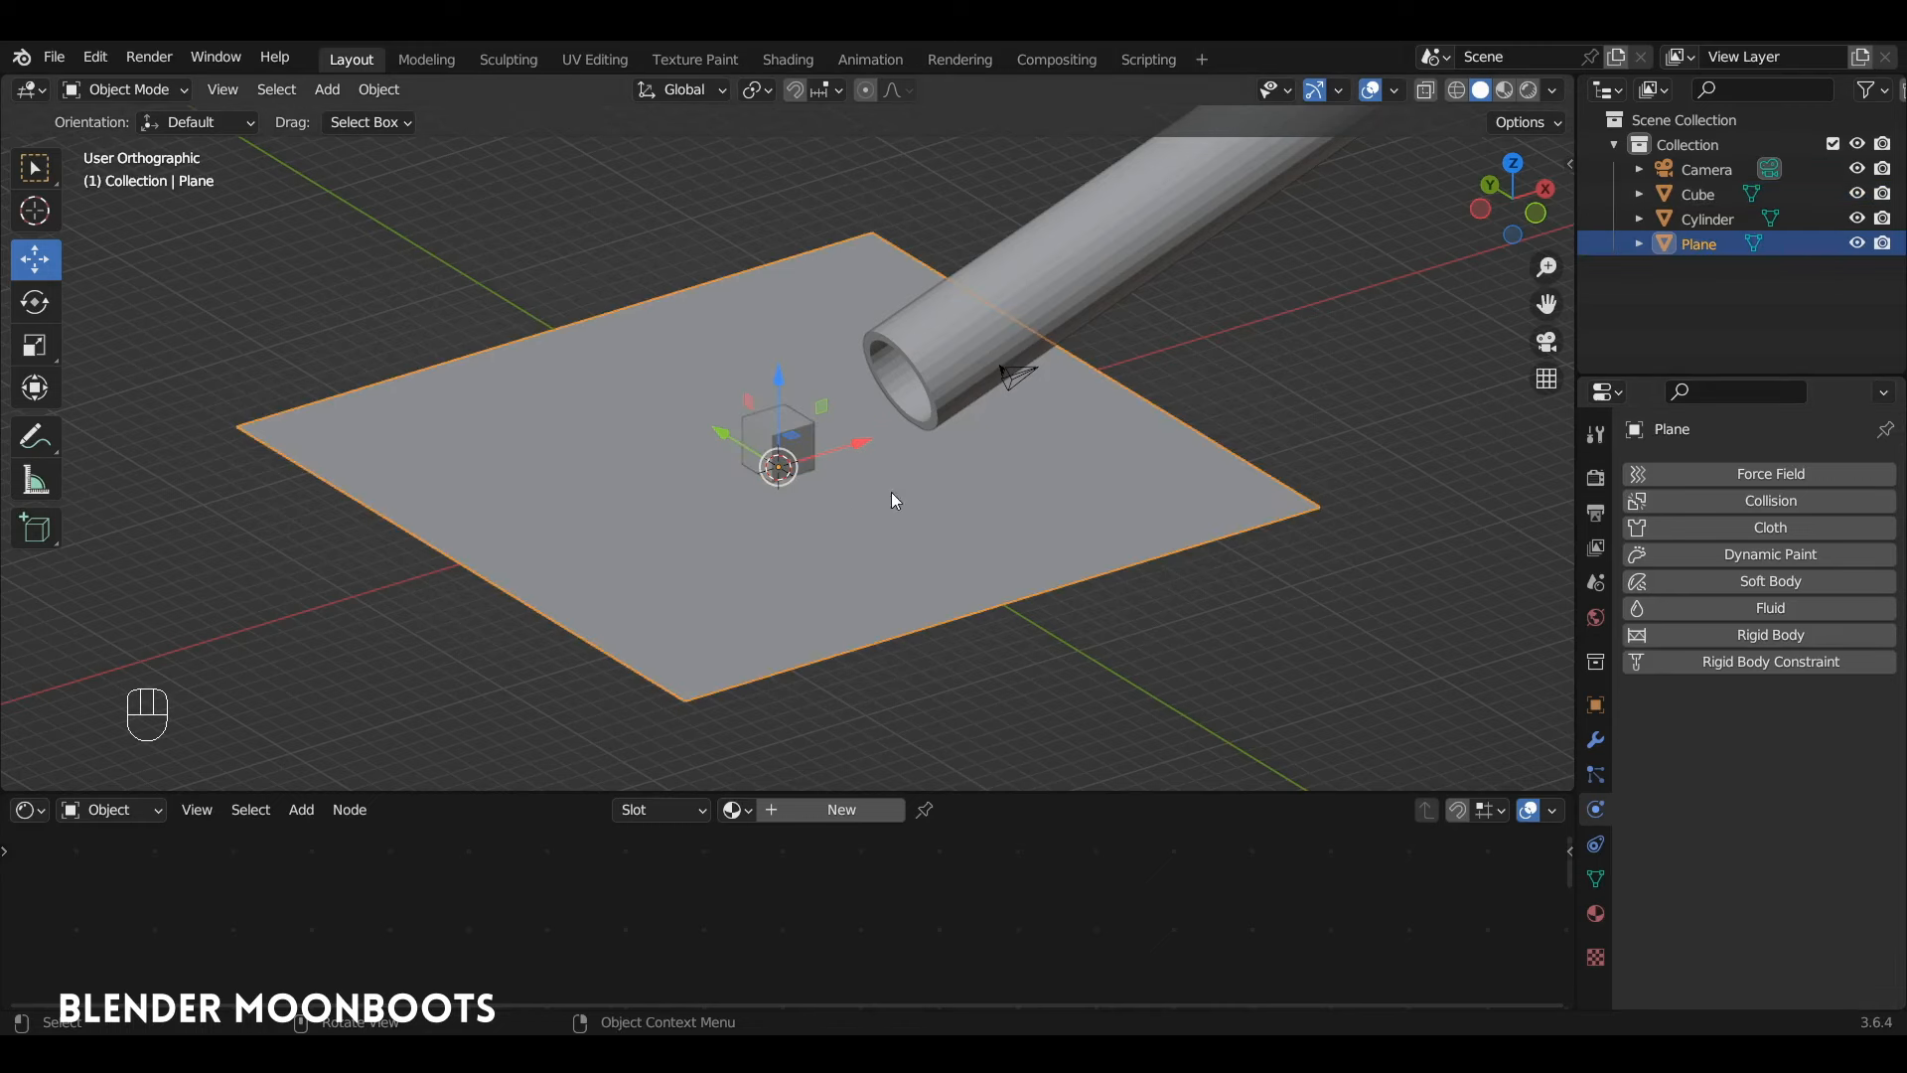
left_click(1759, 641)
left_click(1796, 740)
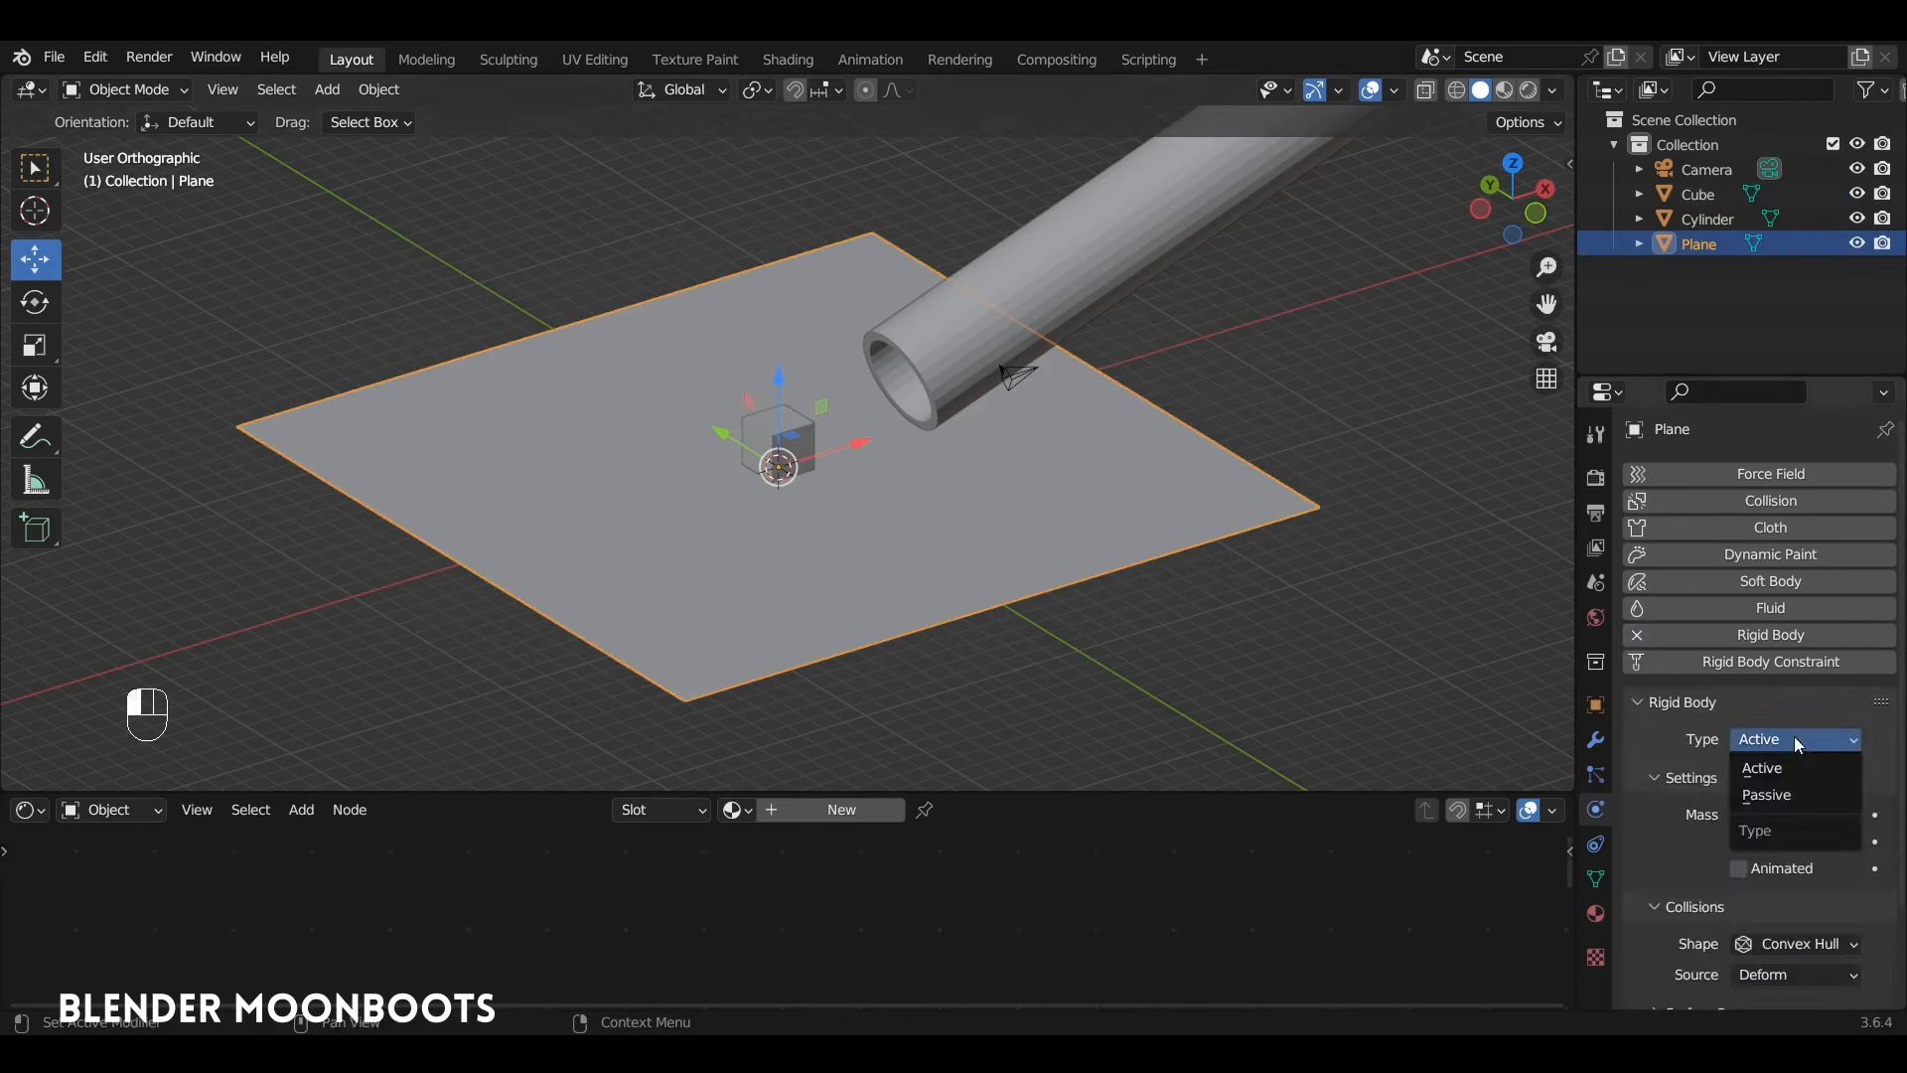
left_click(1778, 794)
Give the tube Rigid Body physics and set its type to Passive
middle_click_drag(802, 556, 978, 499, "alt")
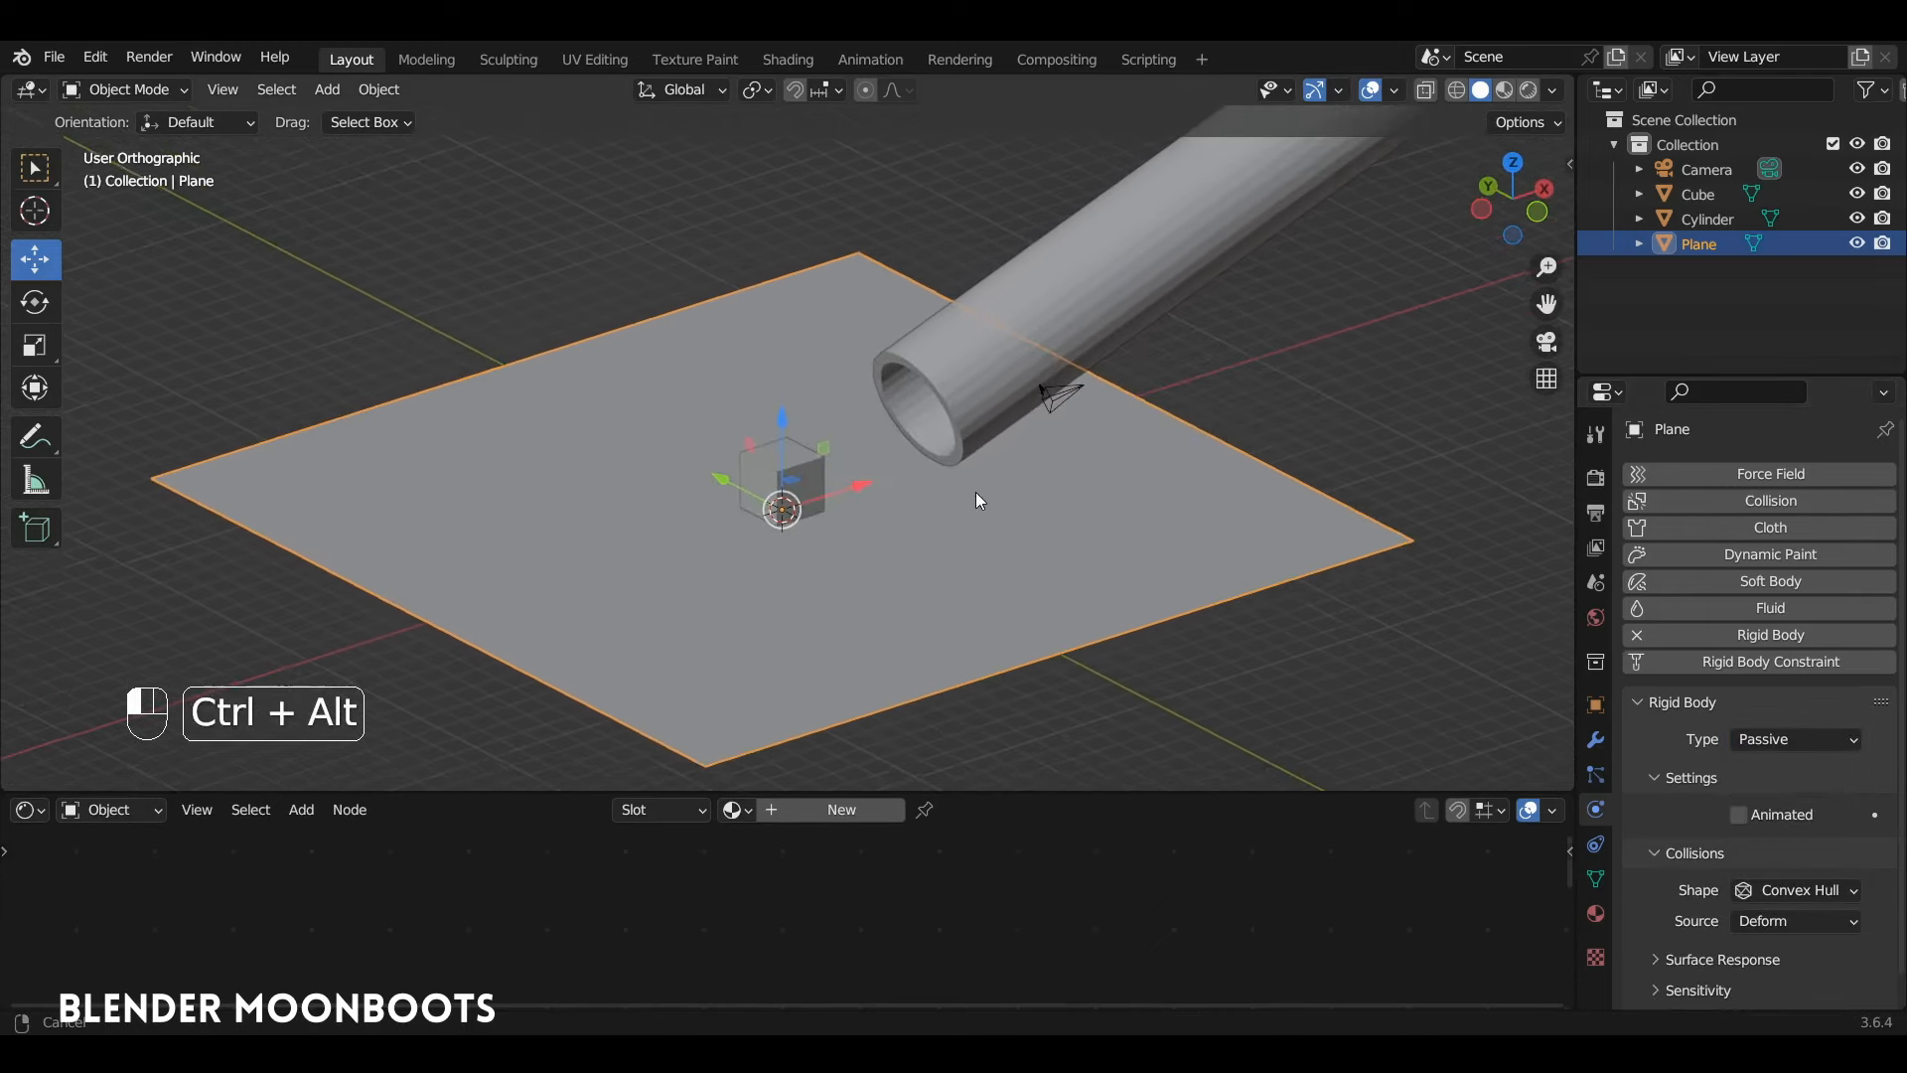
left_click(967, 354)
middle_click_drag(967, 354, 1052, 342, "alt")
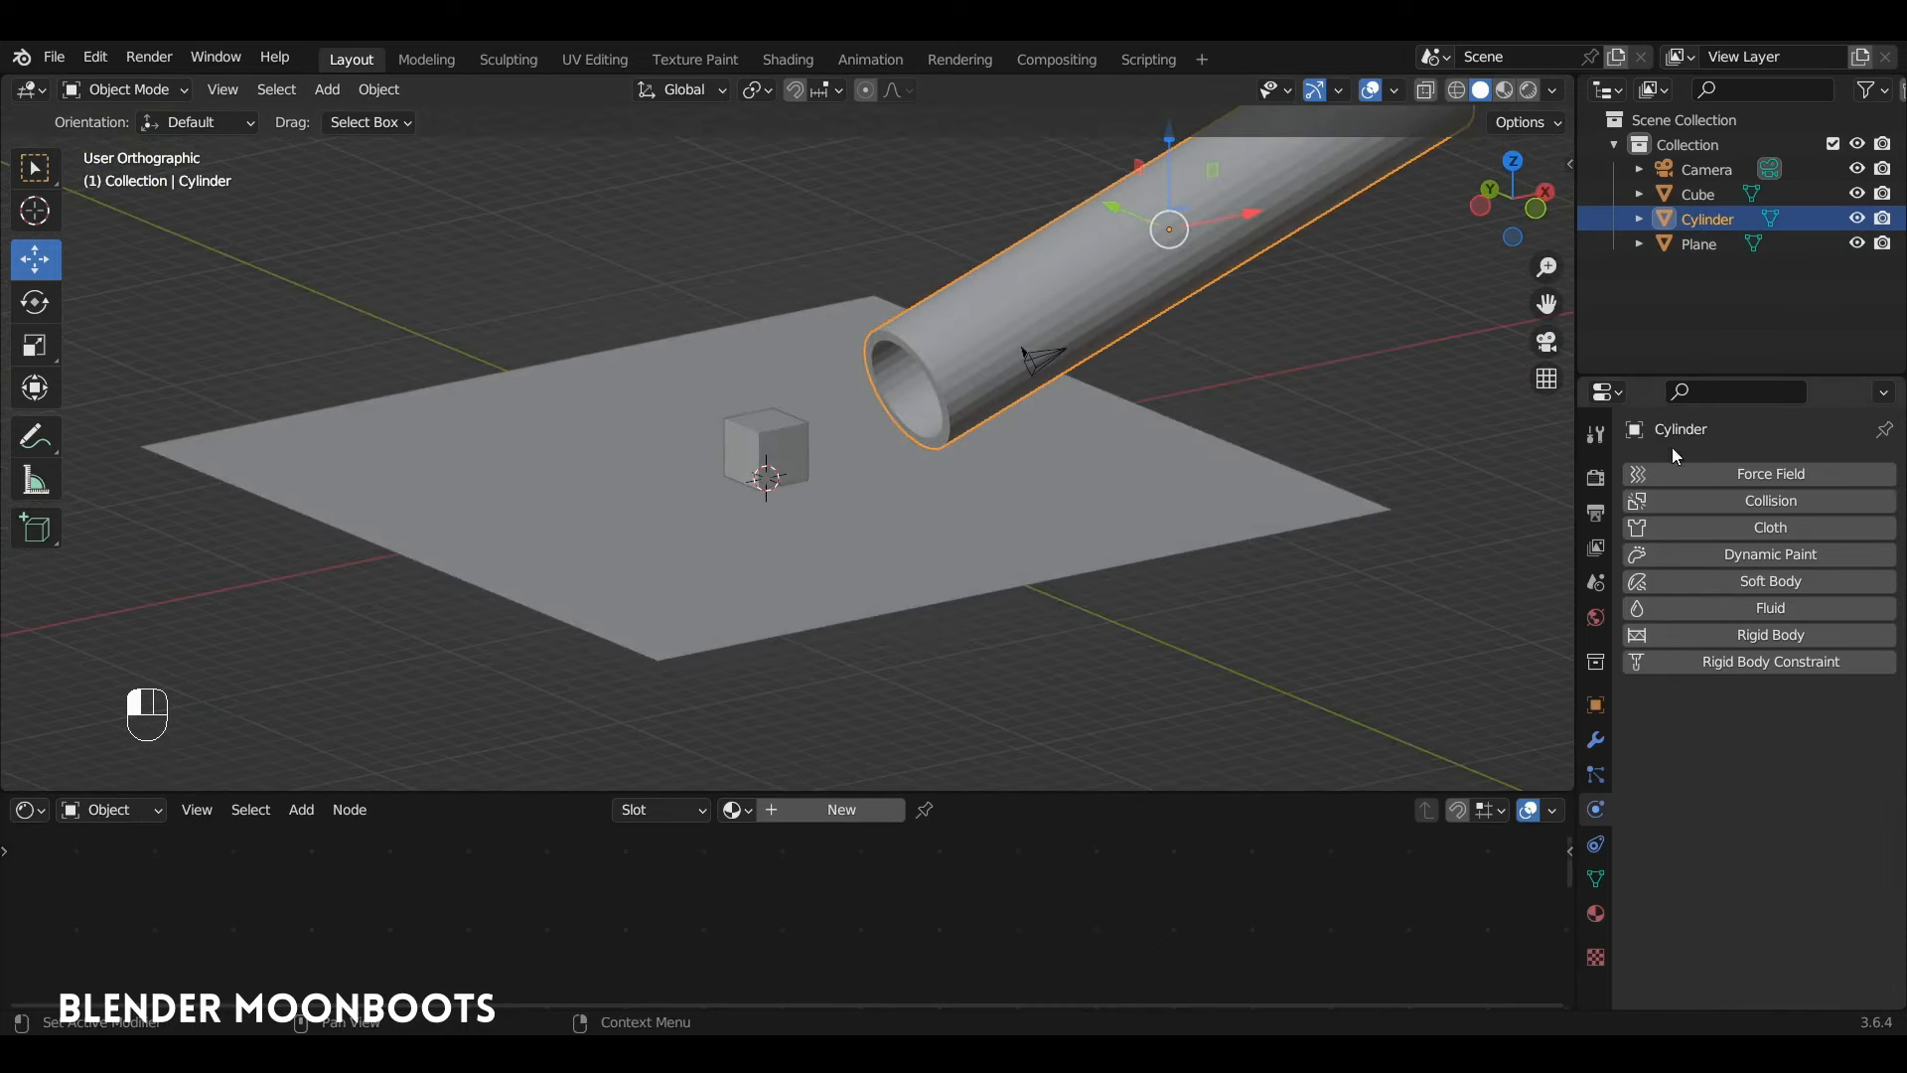
left_click(1757, 635)
left_click(1778, 742)
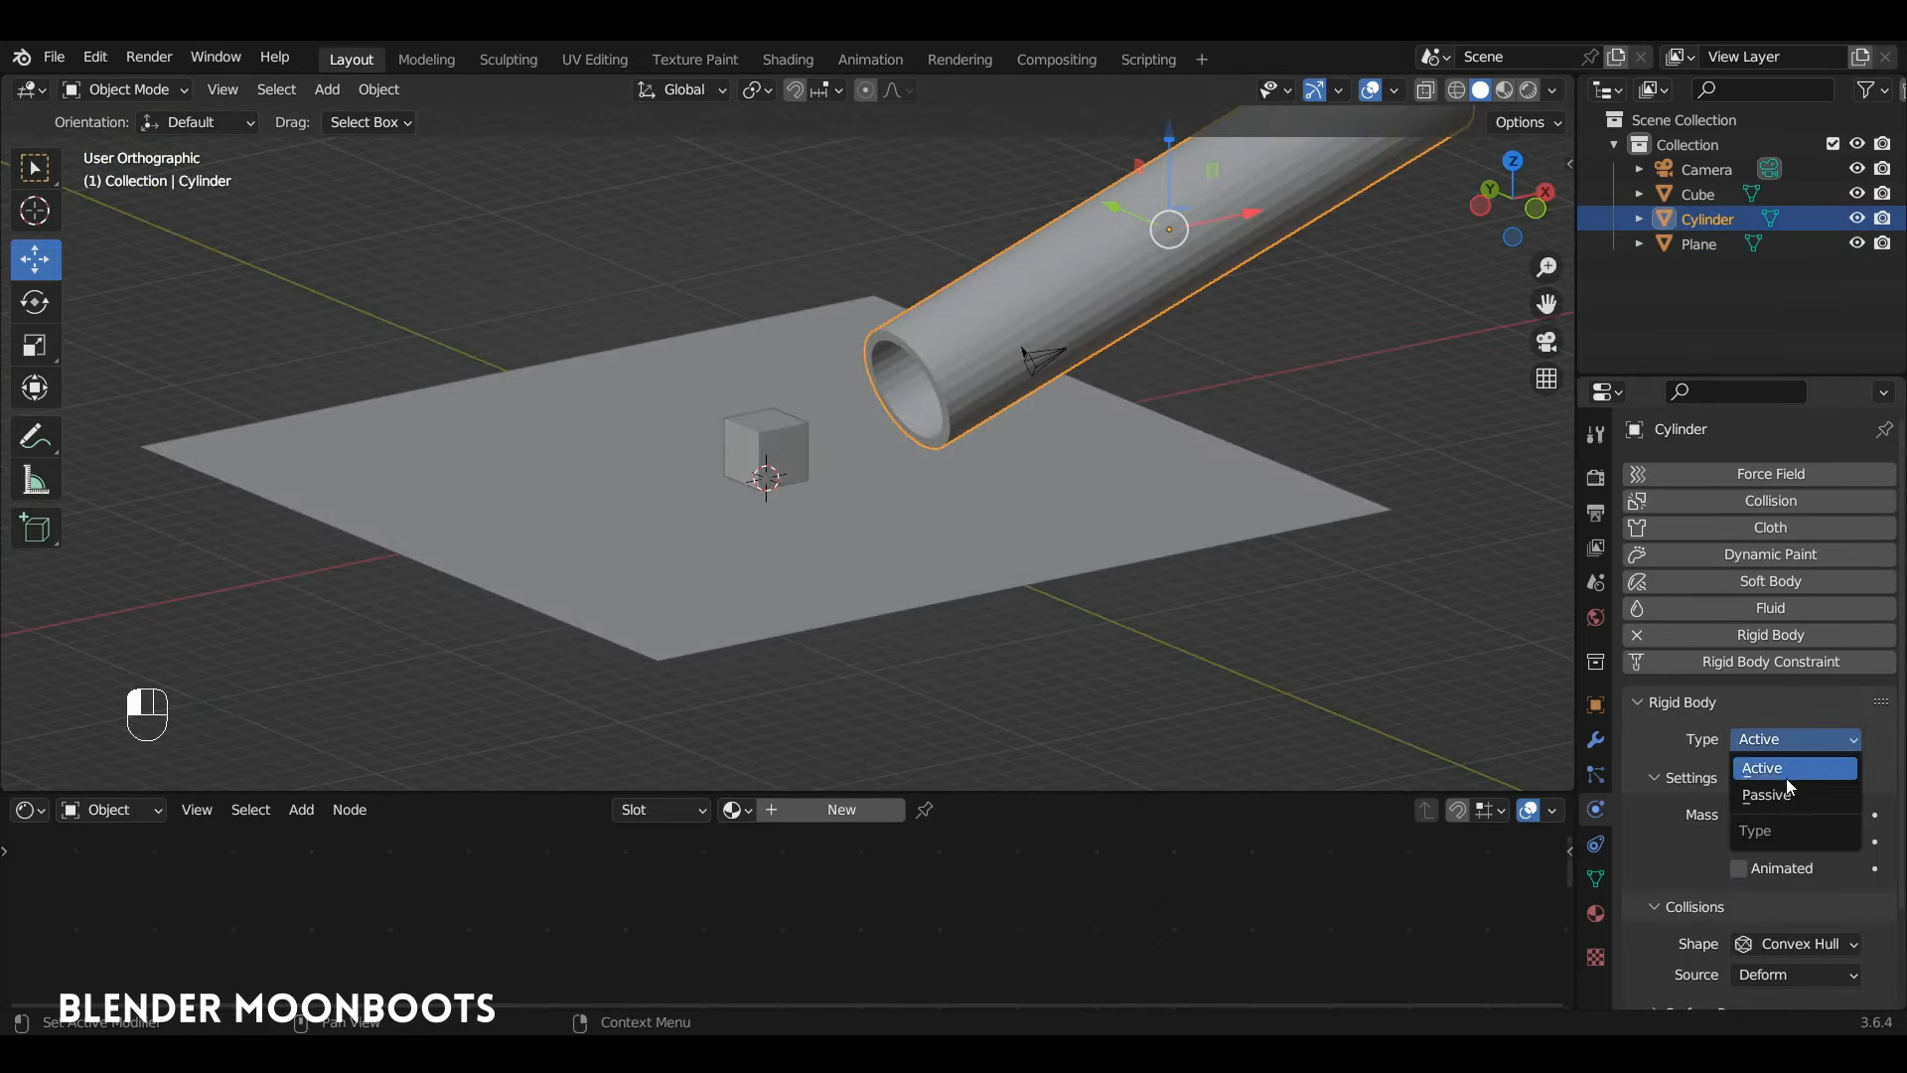
left_click(1785, 774)
Snap the 3D cursor to the selected tube's origin
middle_click_drag(1516, 616, 1015, 683, "alt")
middle_click_drag(1083, 557, 1033, 526, "ctrl+alt")
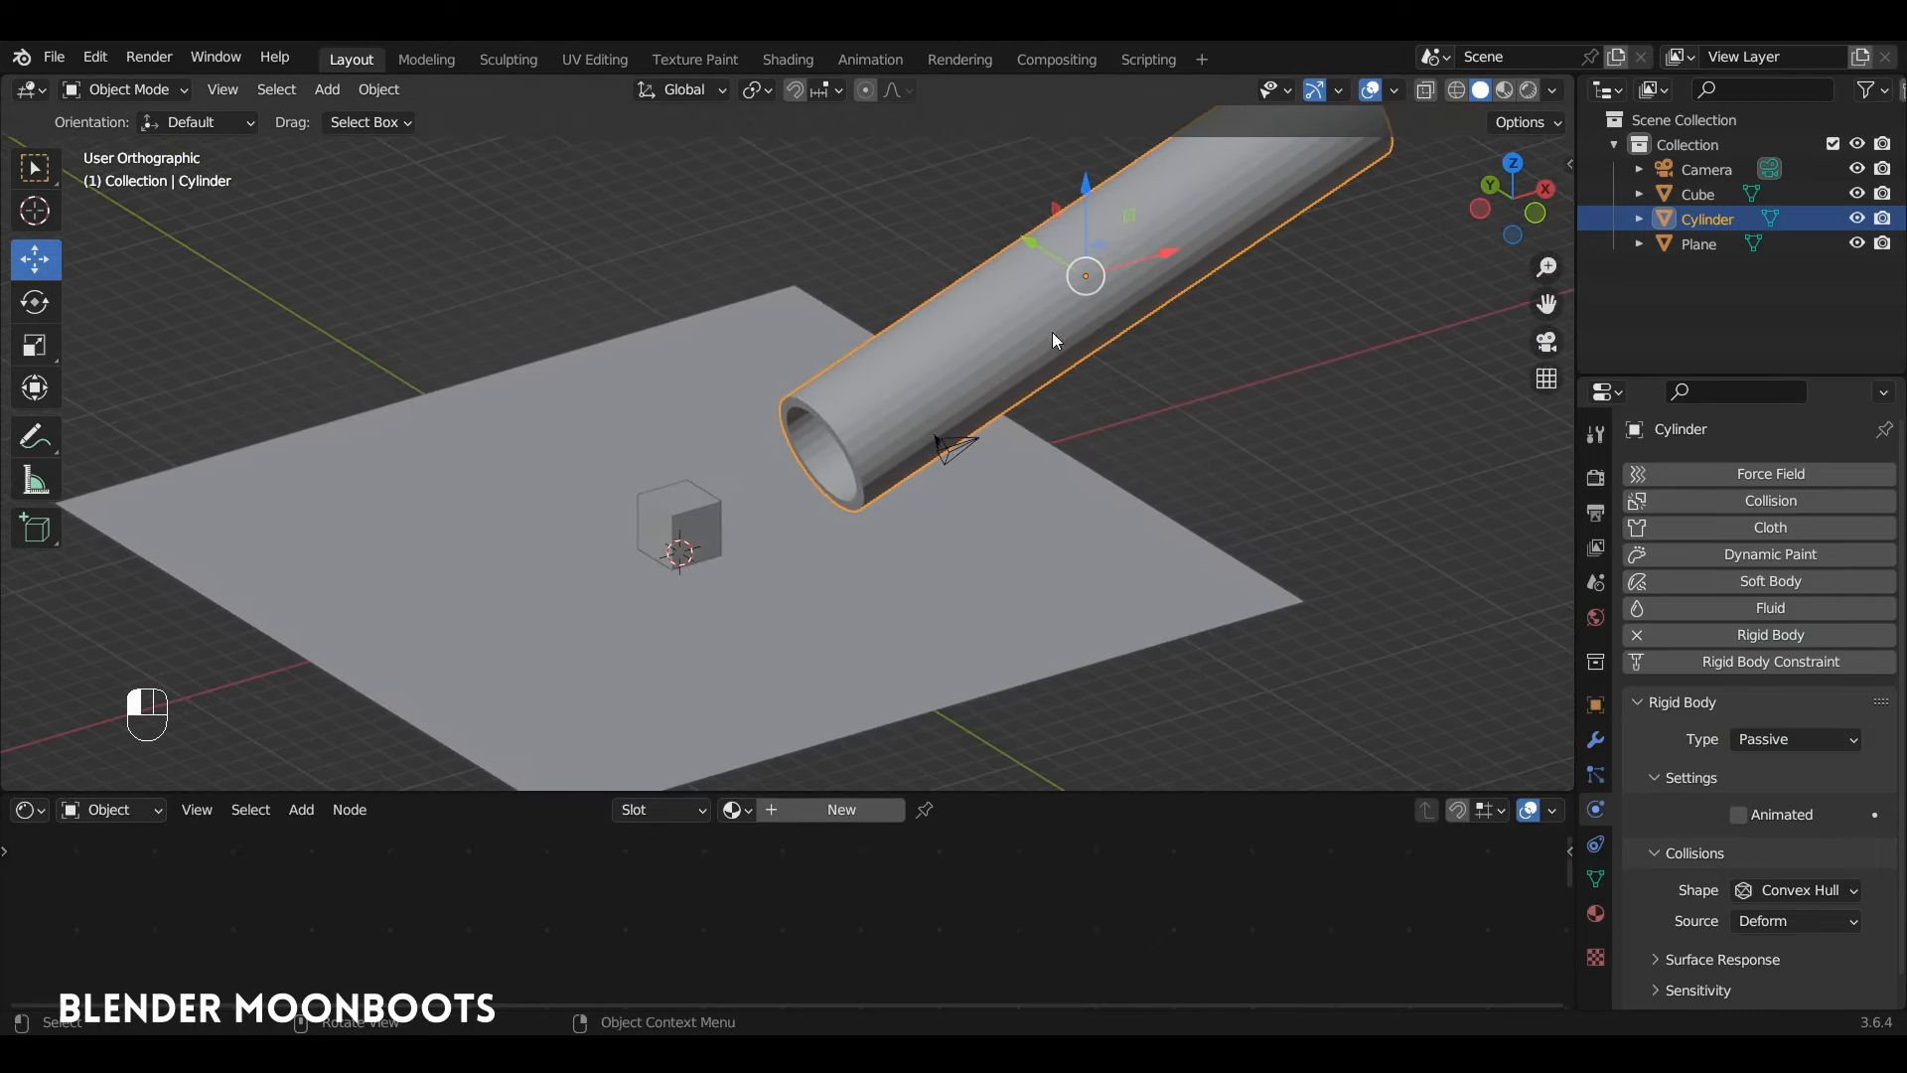
key("shift")
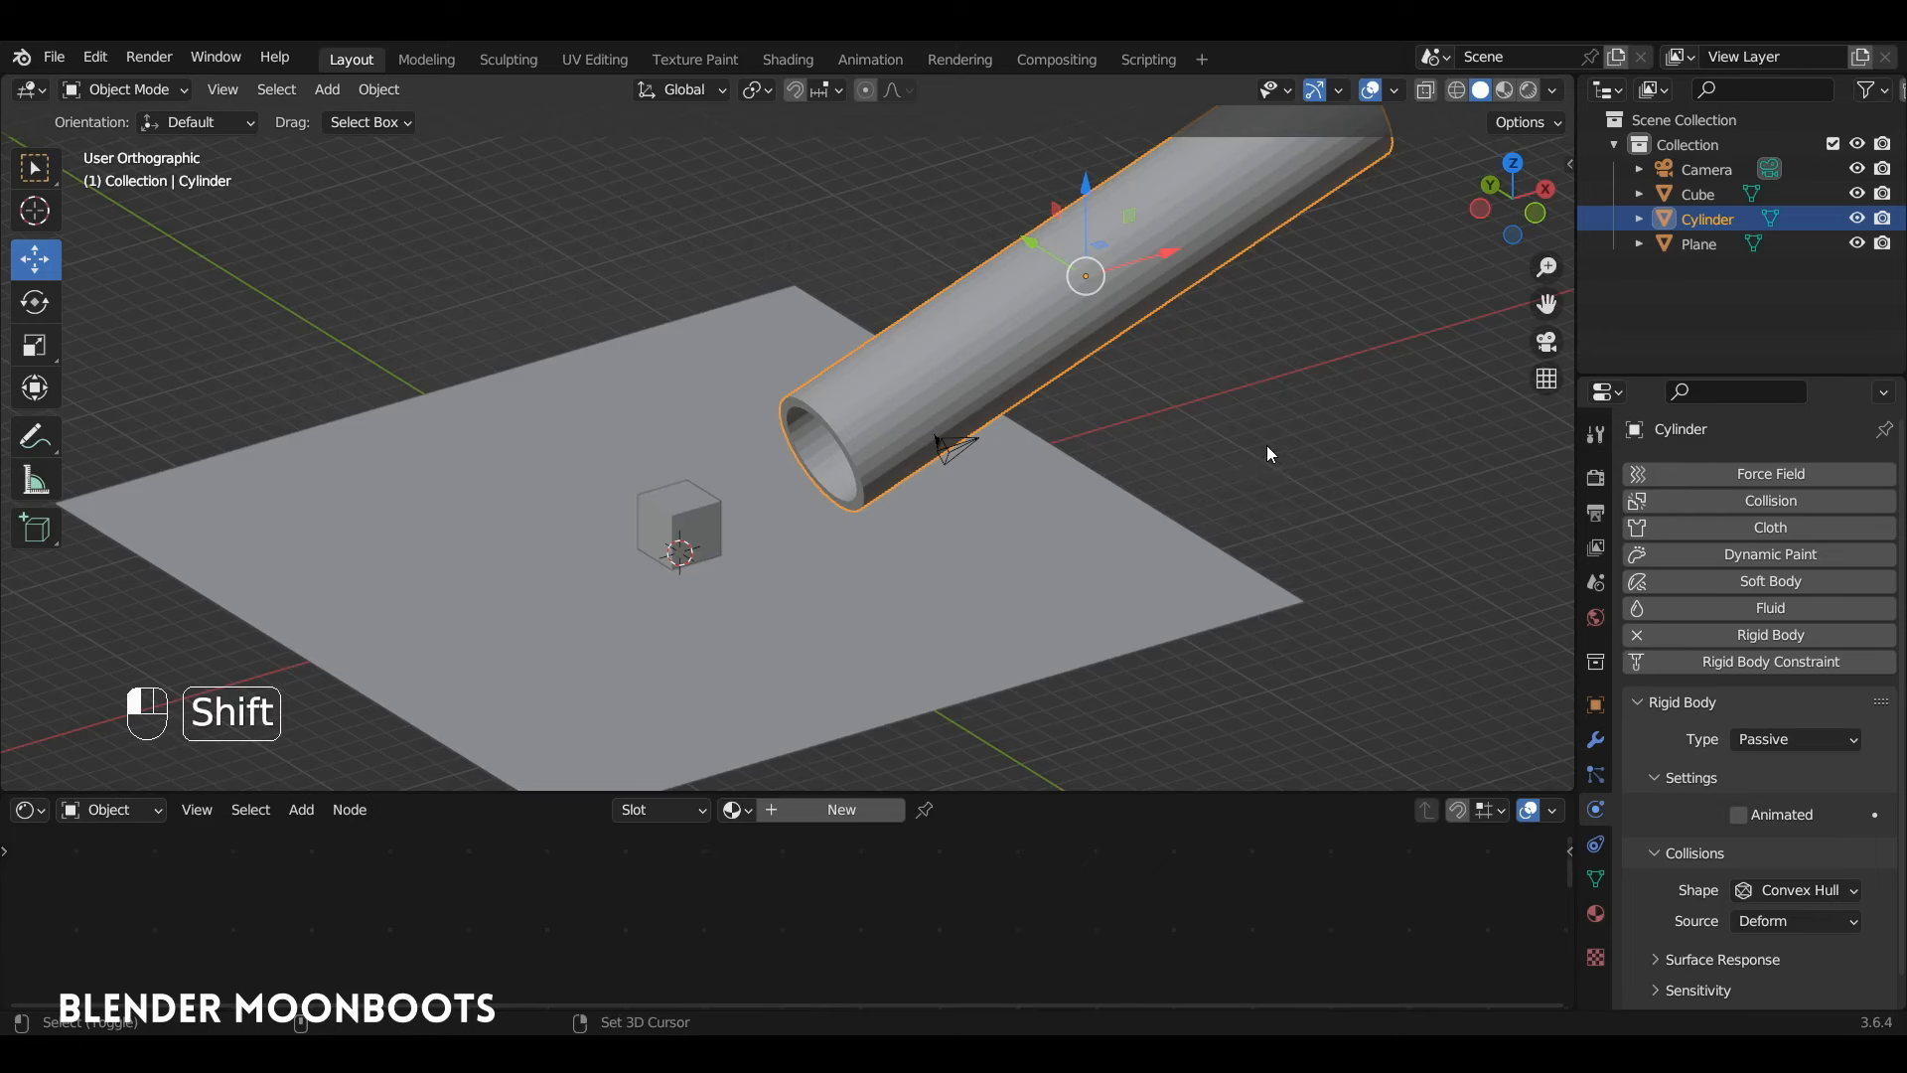
key("shift+s")
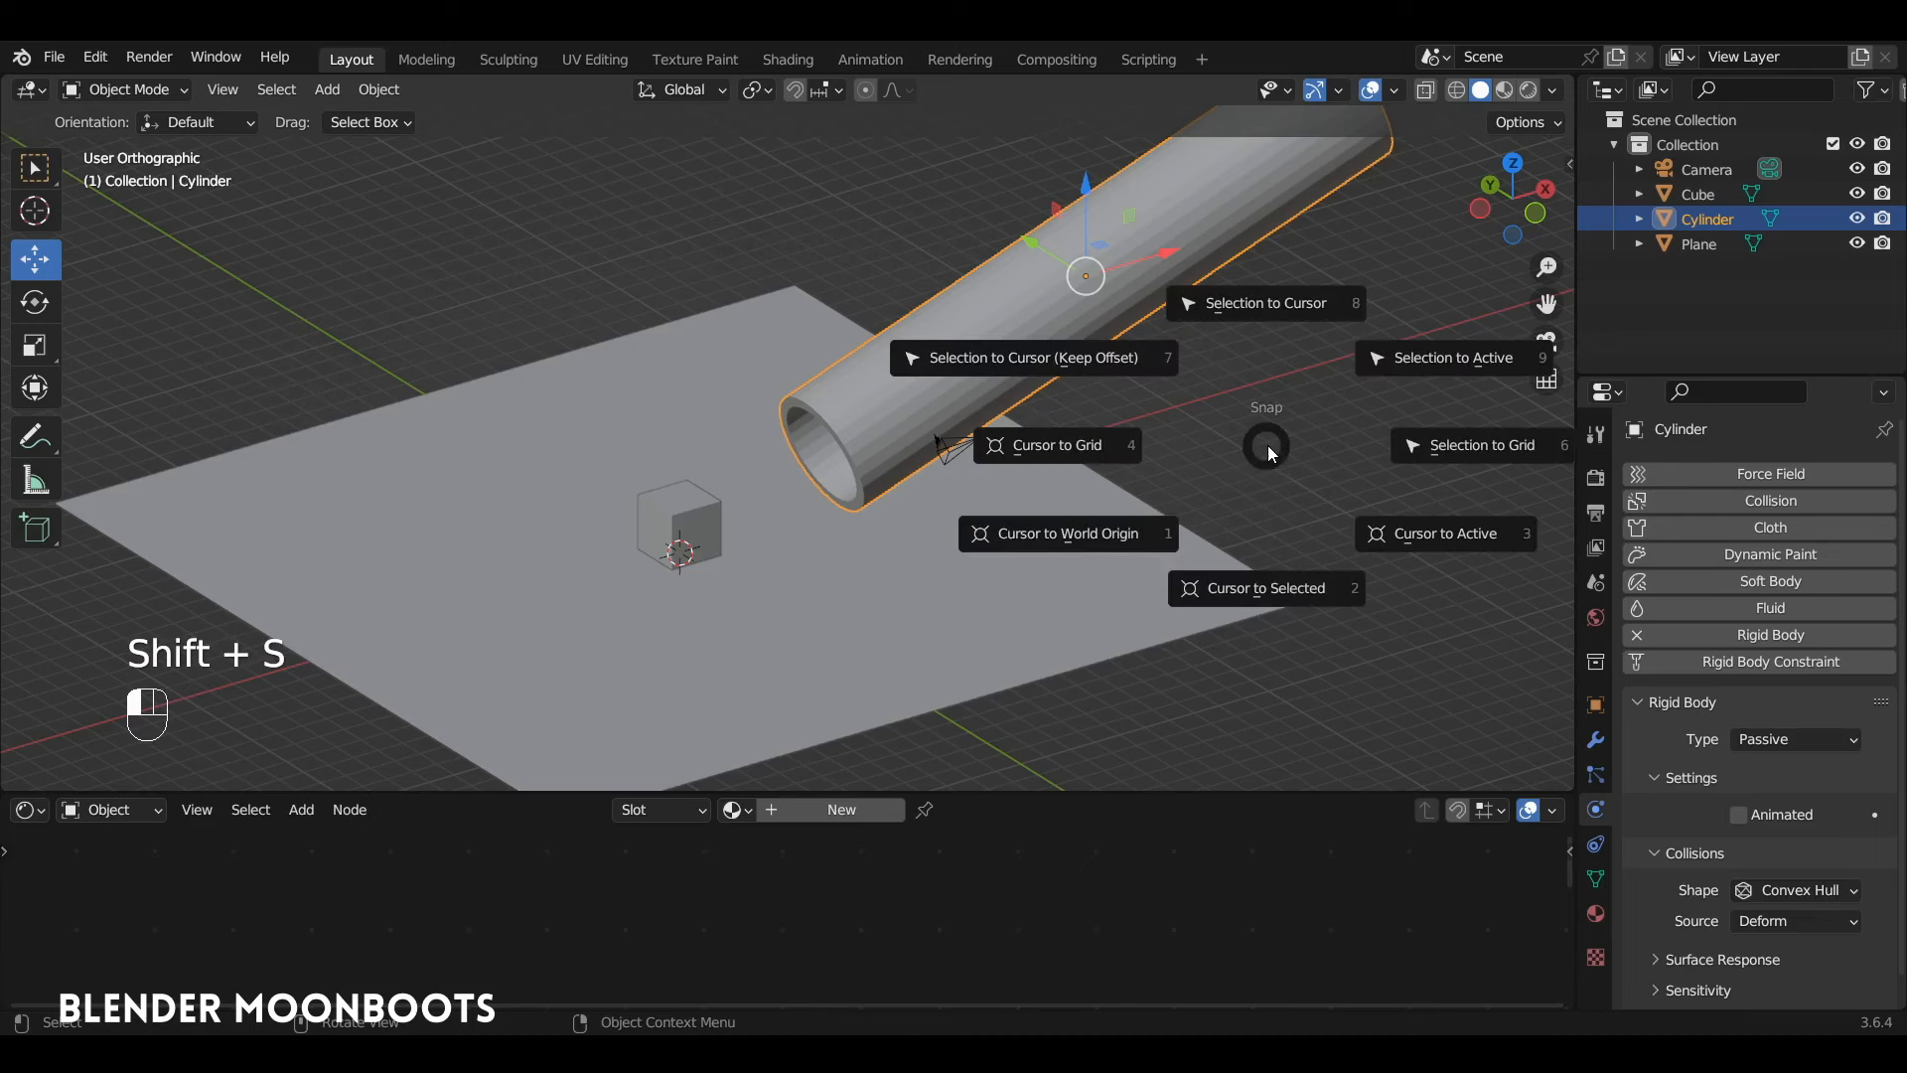
left_click(1269, 599)
Add a Force force field at the 3D cursor inside the tube and set its strength to -1000
key("shift+a")
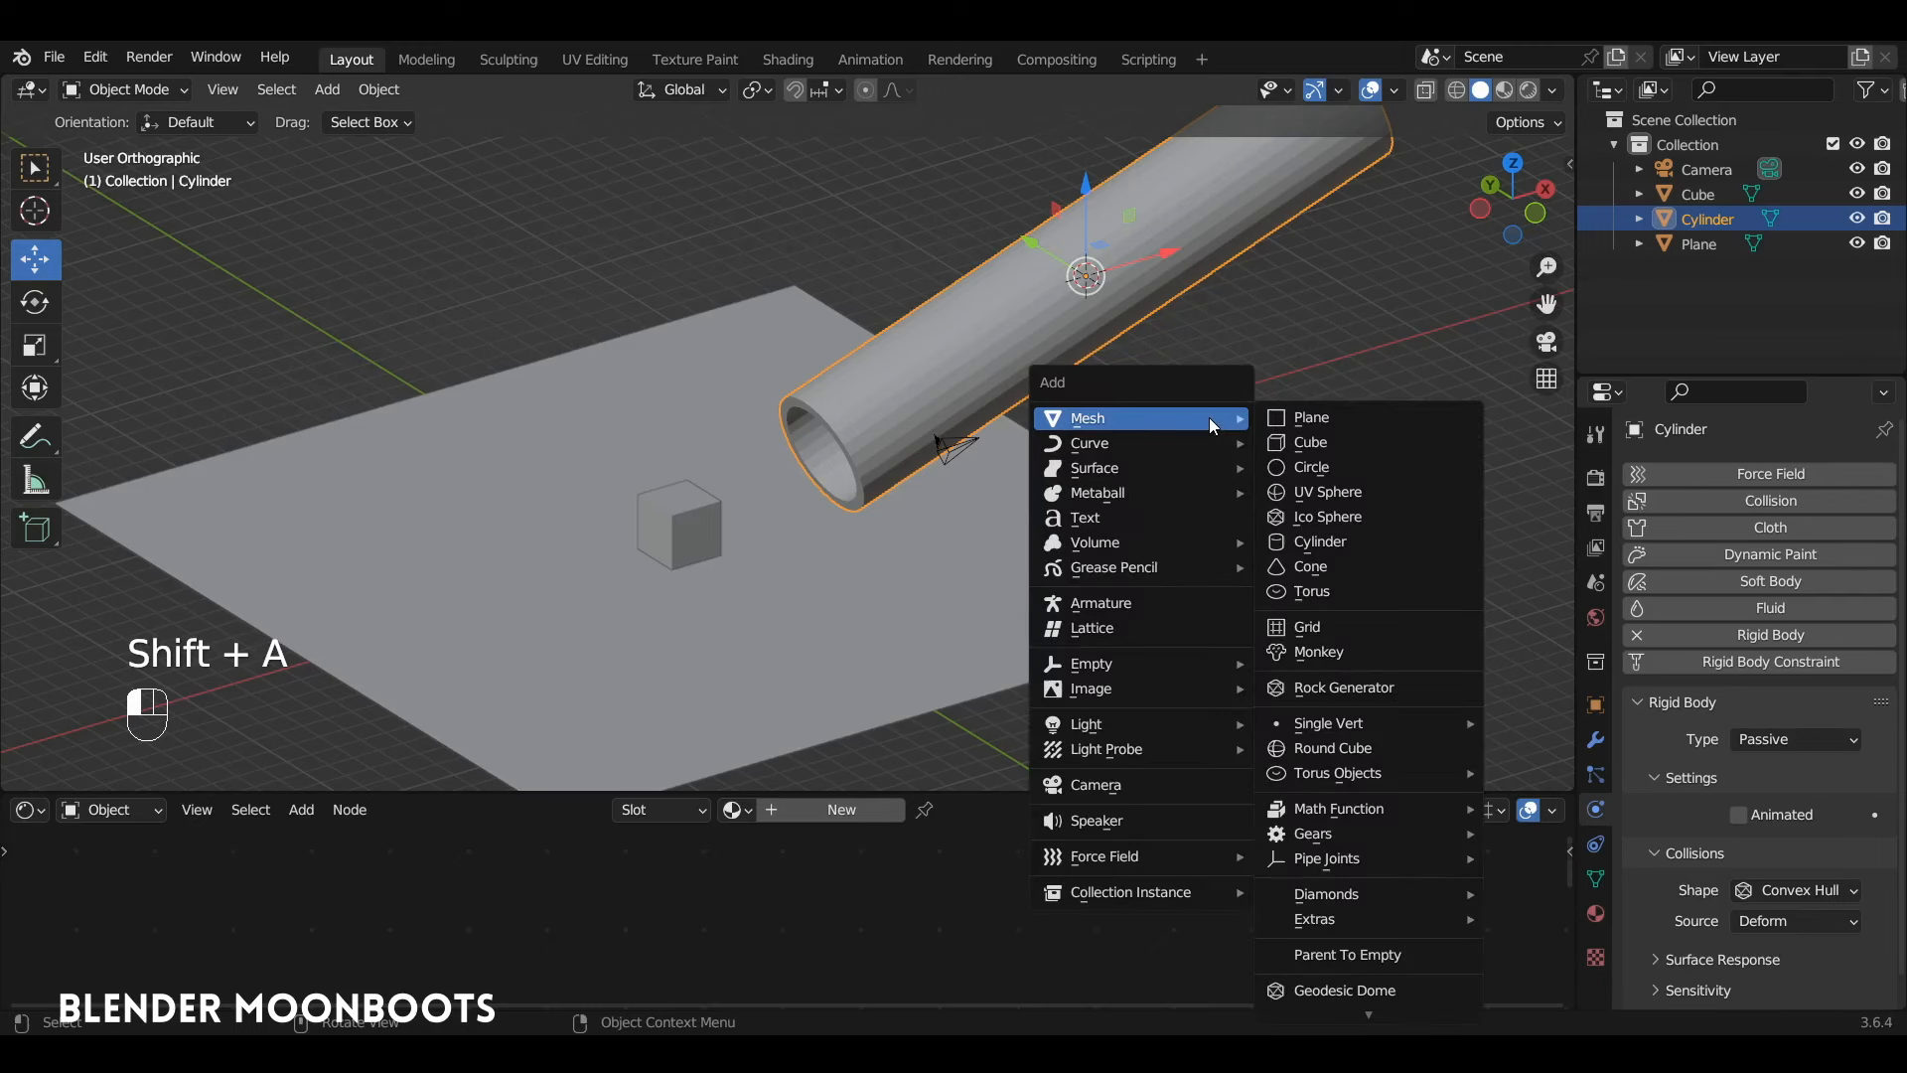
mouse_move(1152, 856)
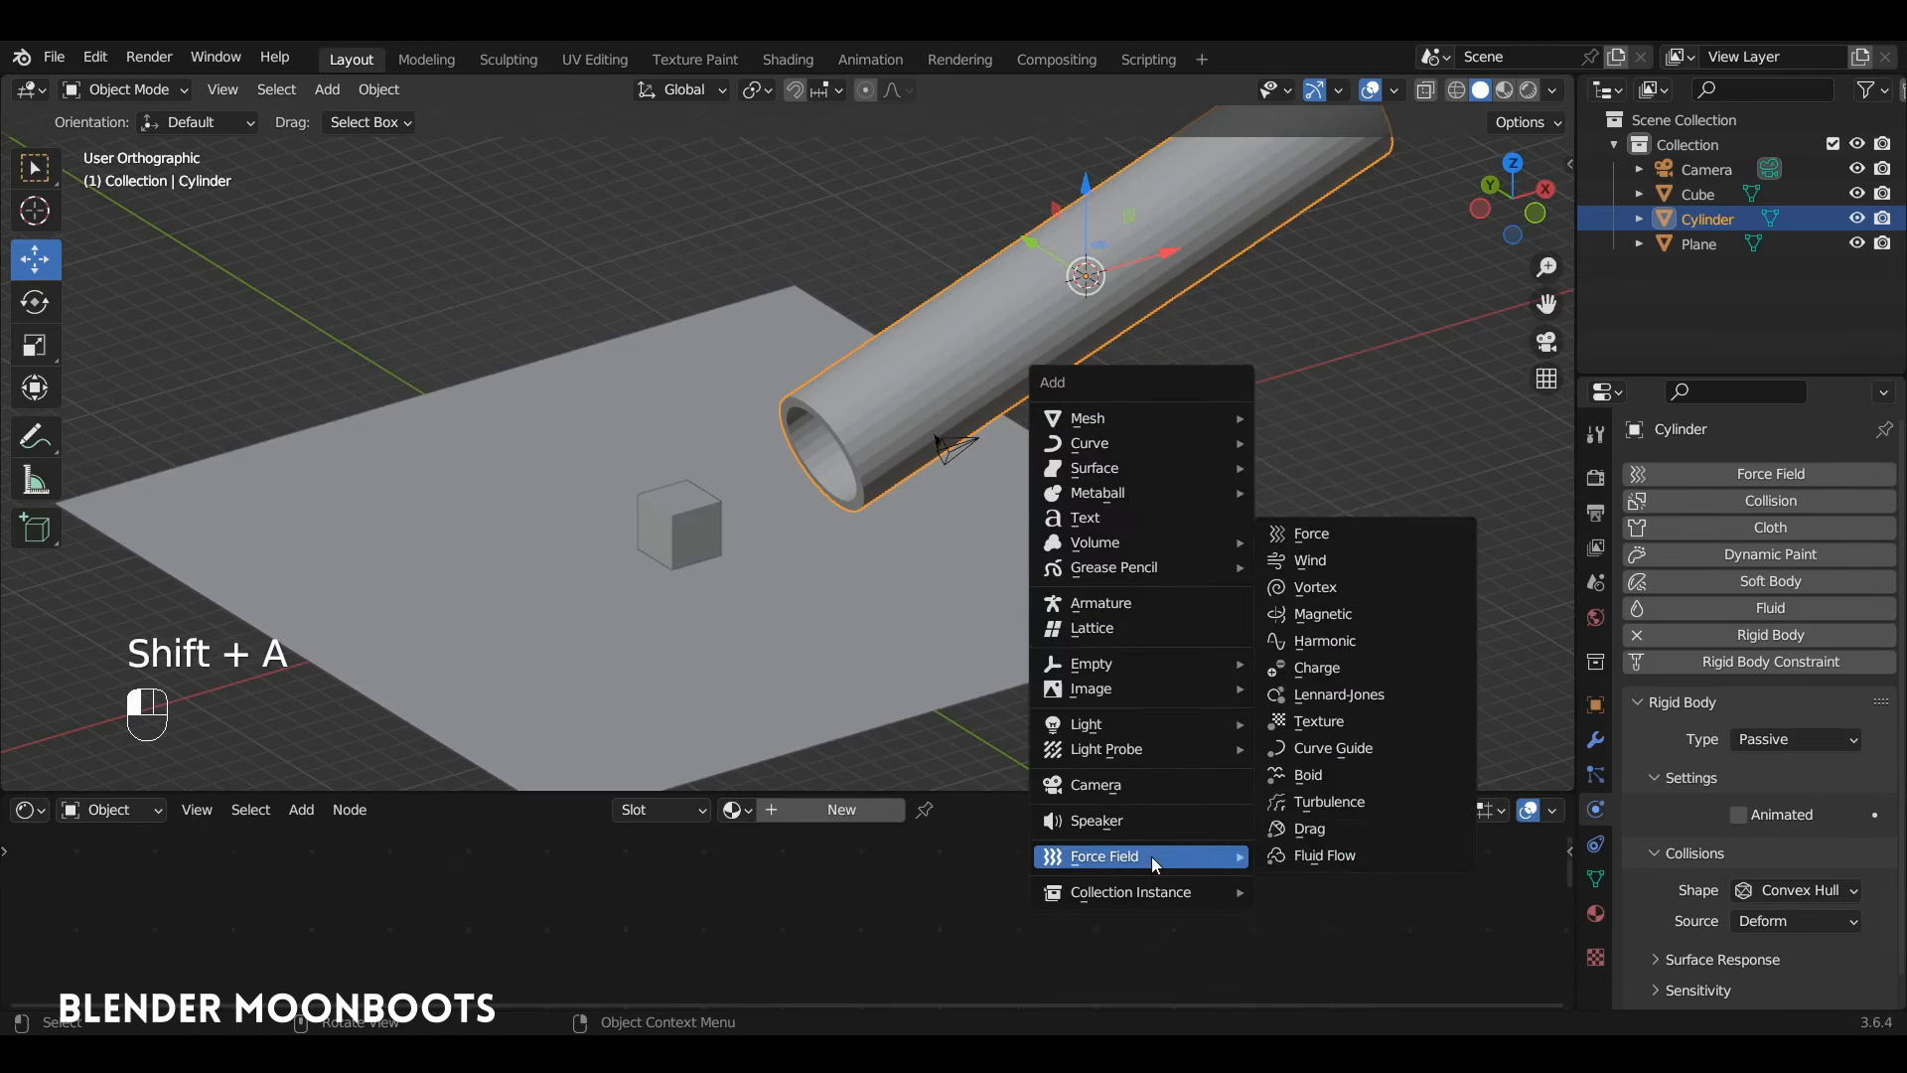
left_click(1331, 528)
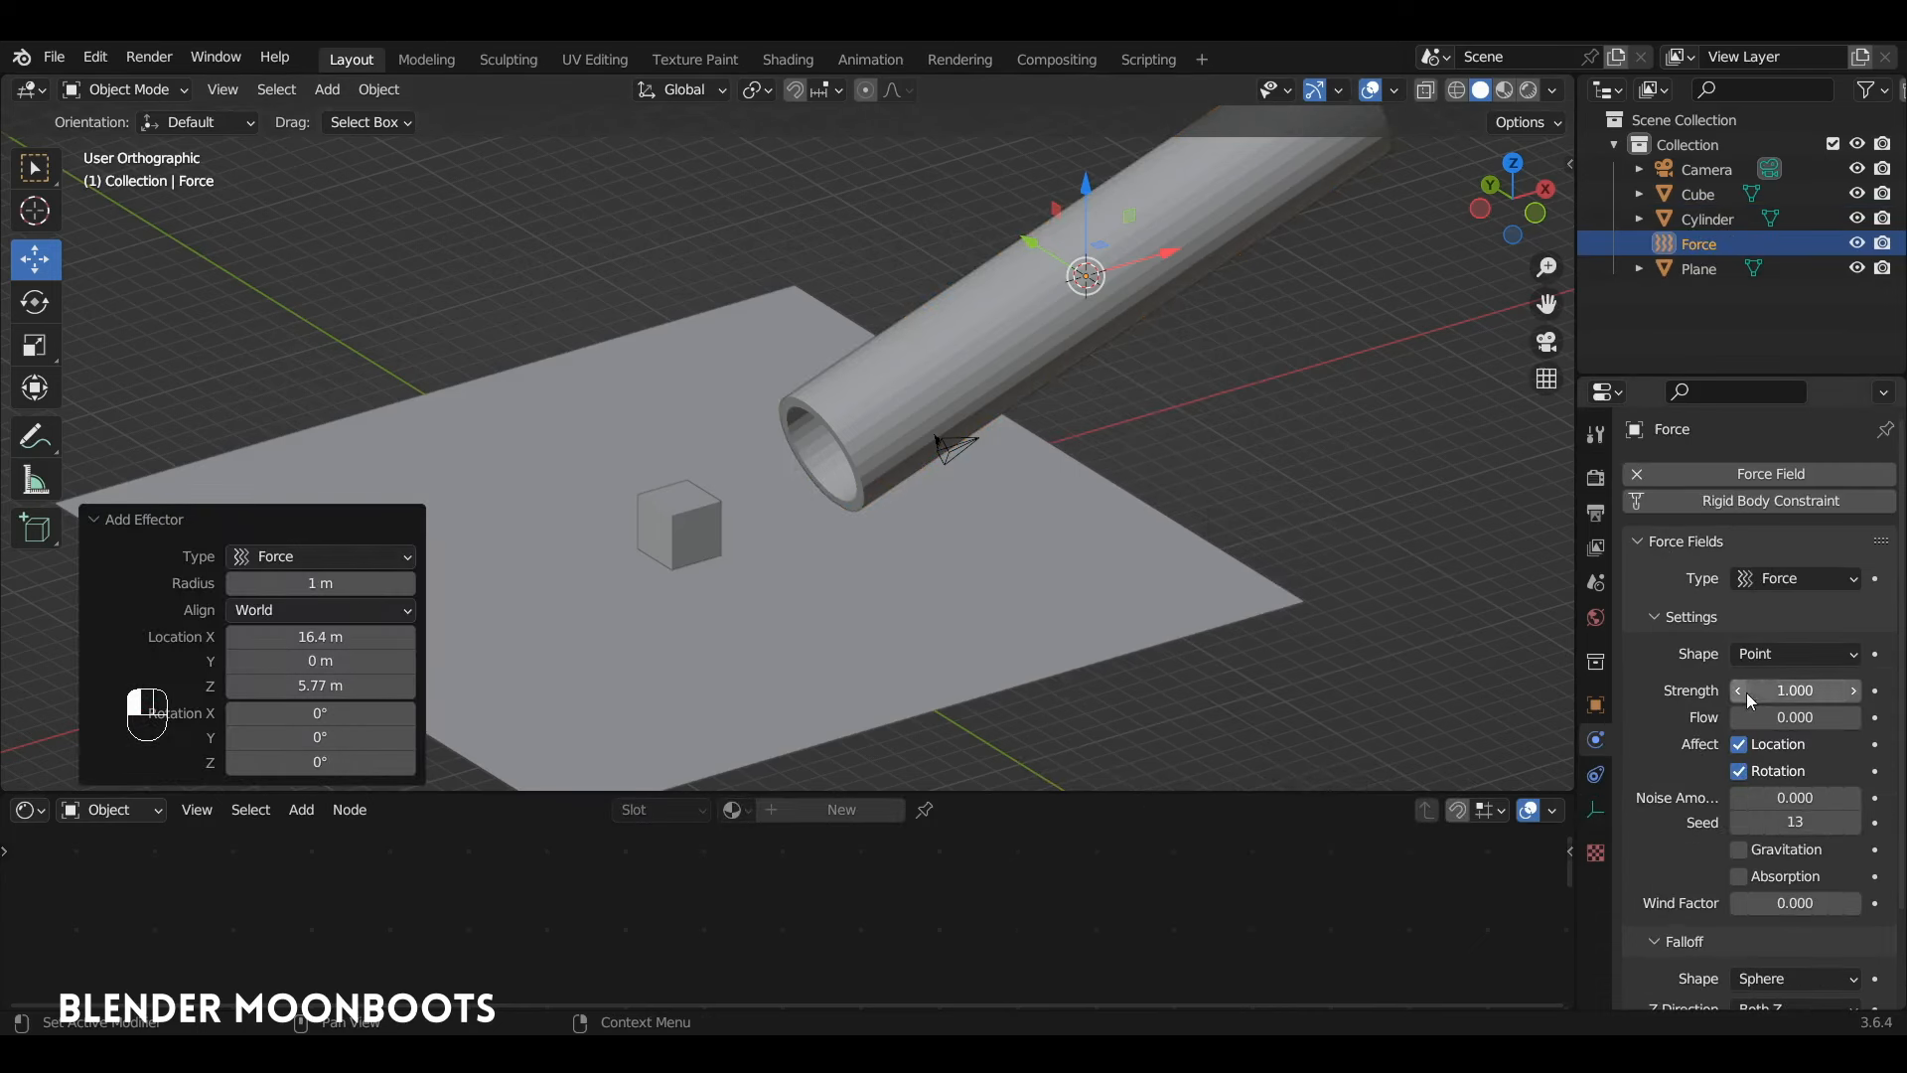
left_click(1786, 687)
type("-1000")
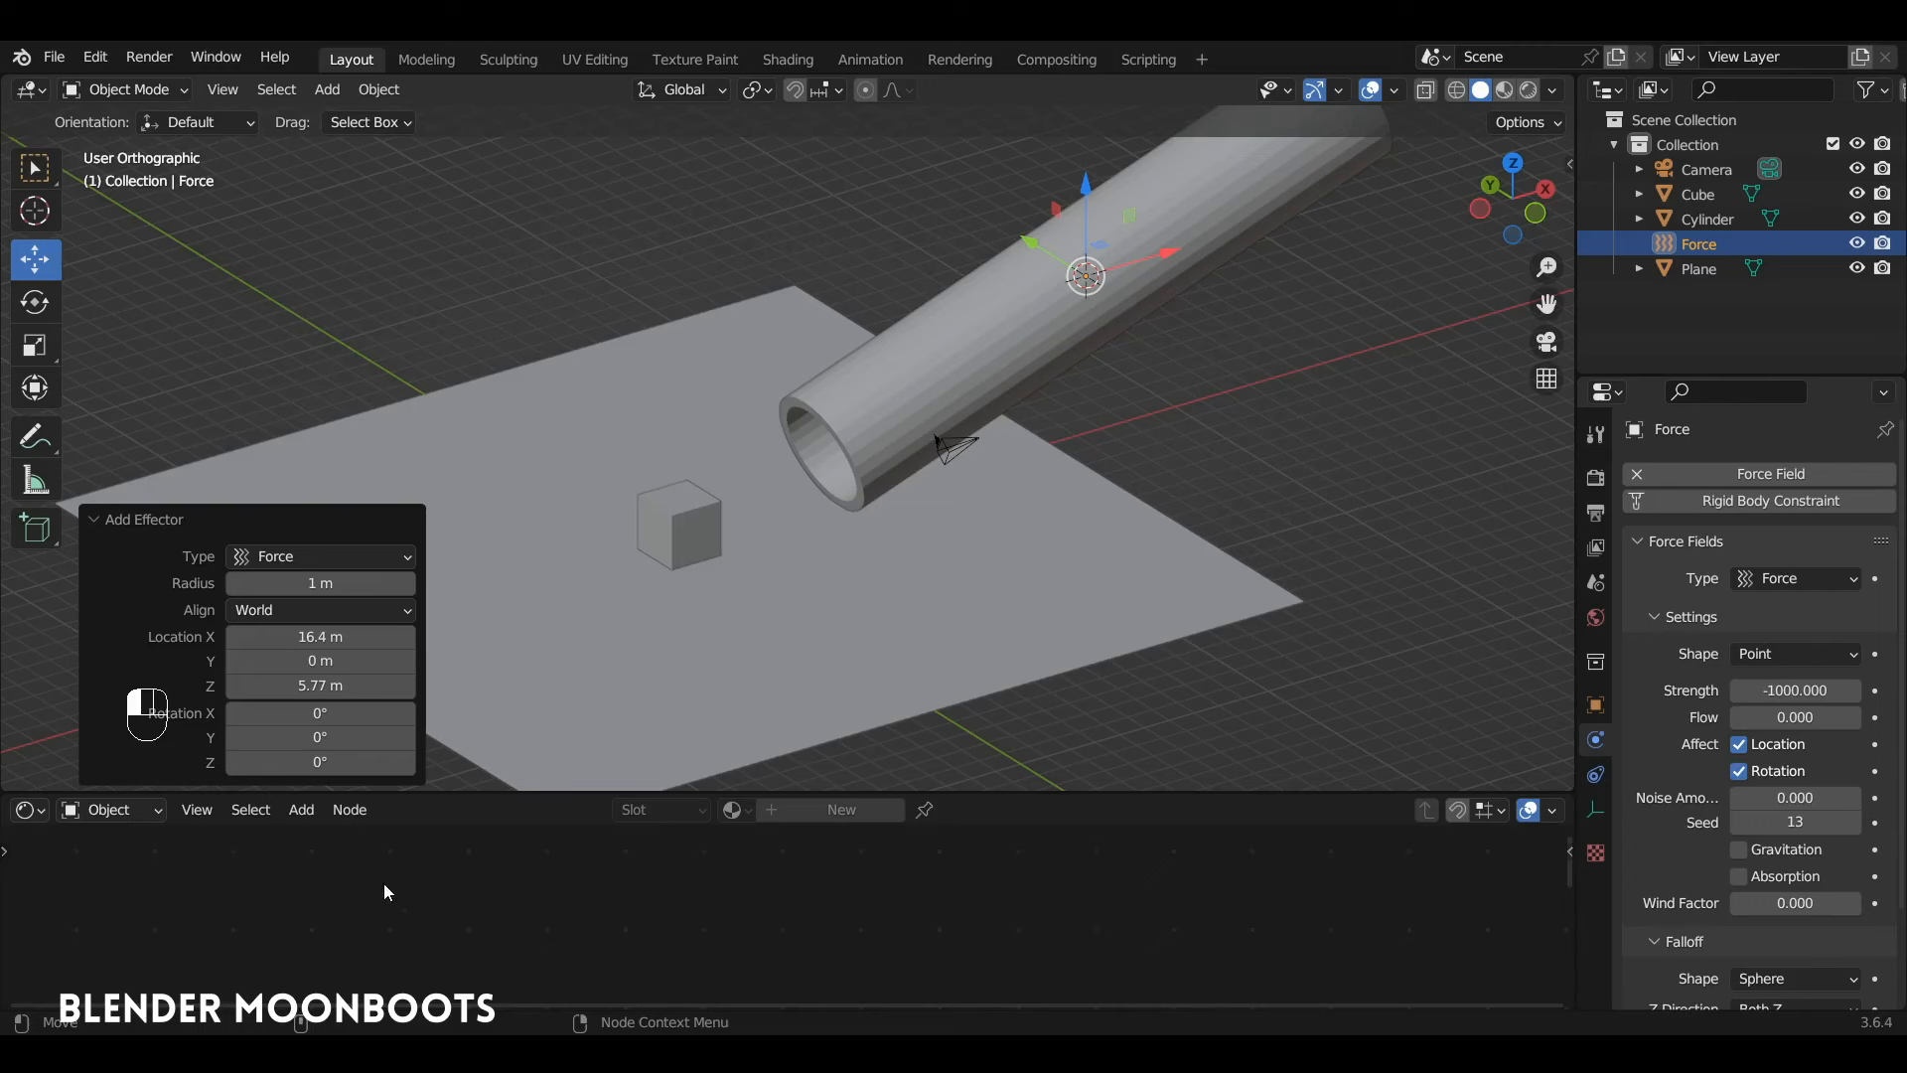
Change the shader editor area below the viewport to the Timeline
key("shift+F12")
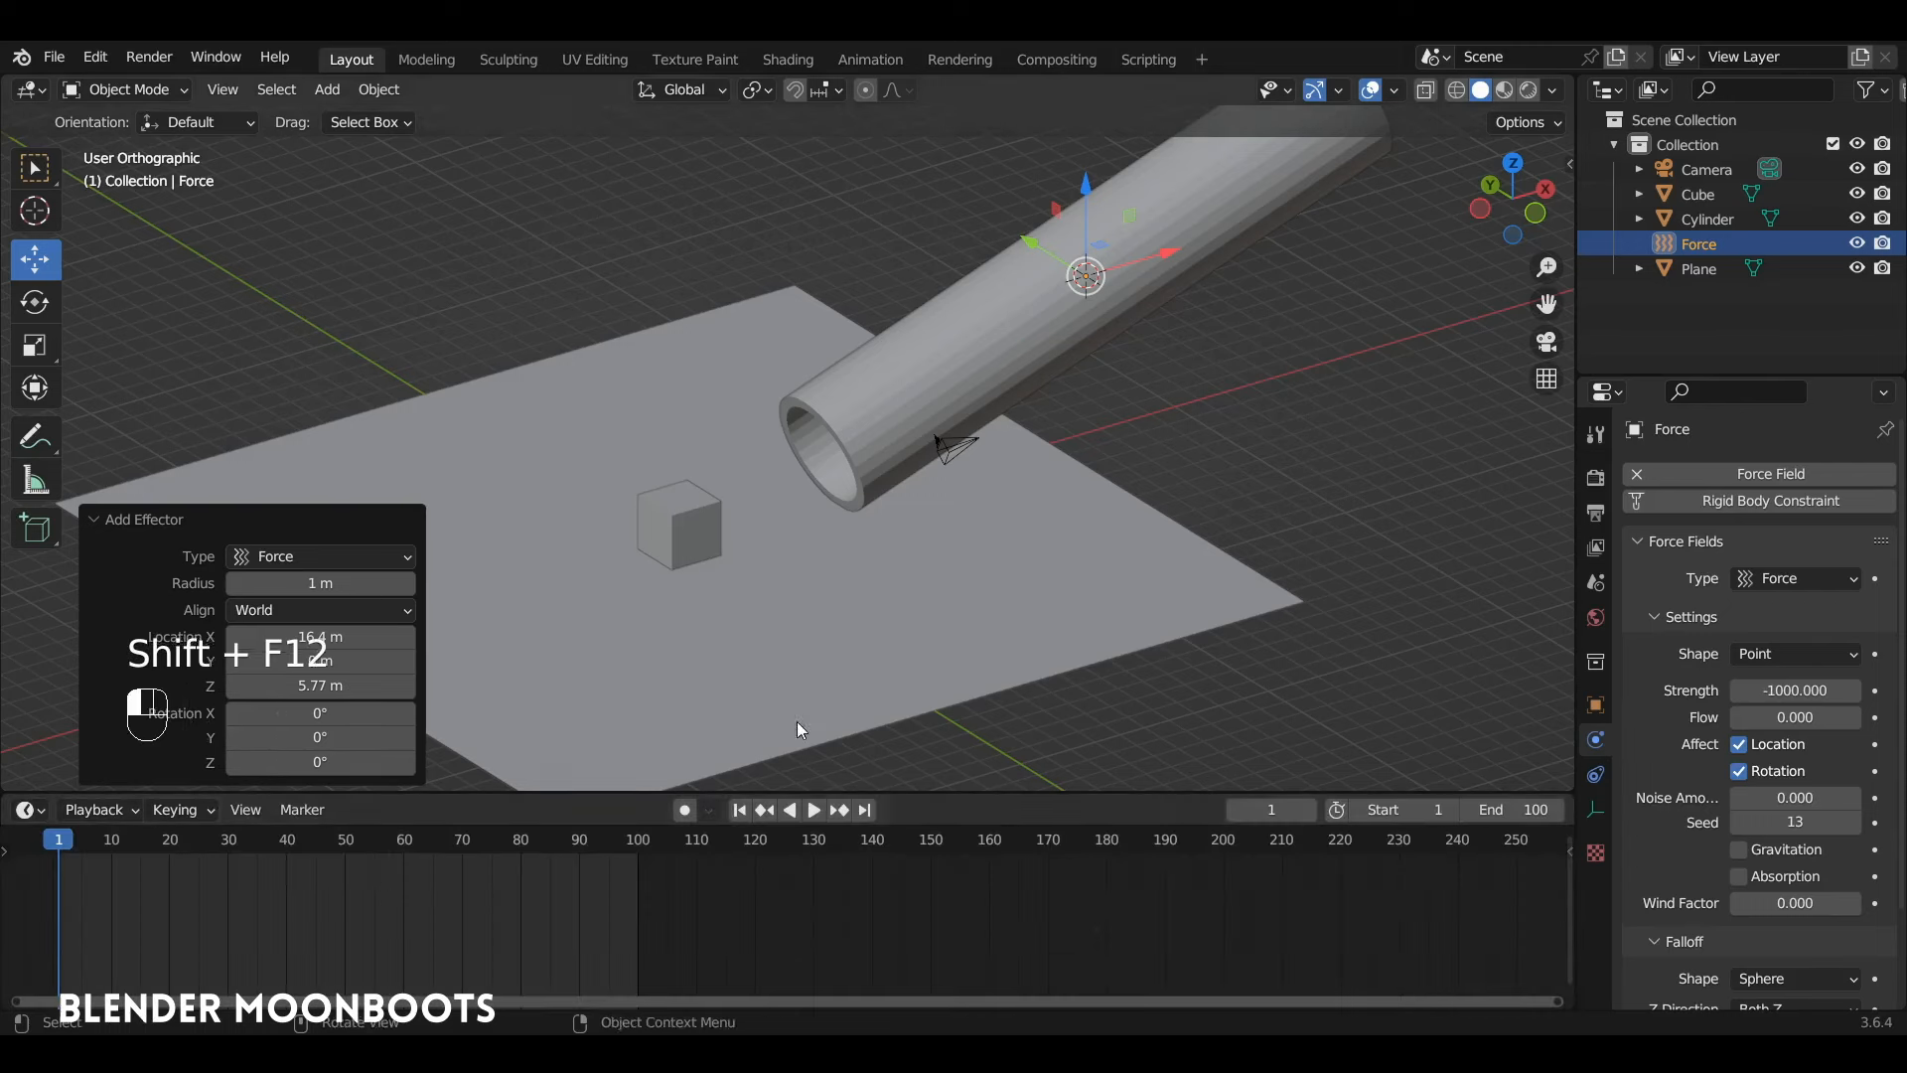
Play the simulation to check how the force field pulls the cube toward the tube
middle_click_drag(801, 921, 1182, 933, "ctrl+alt")
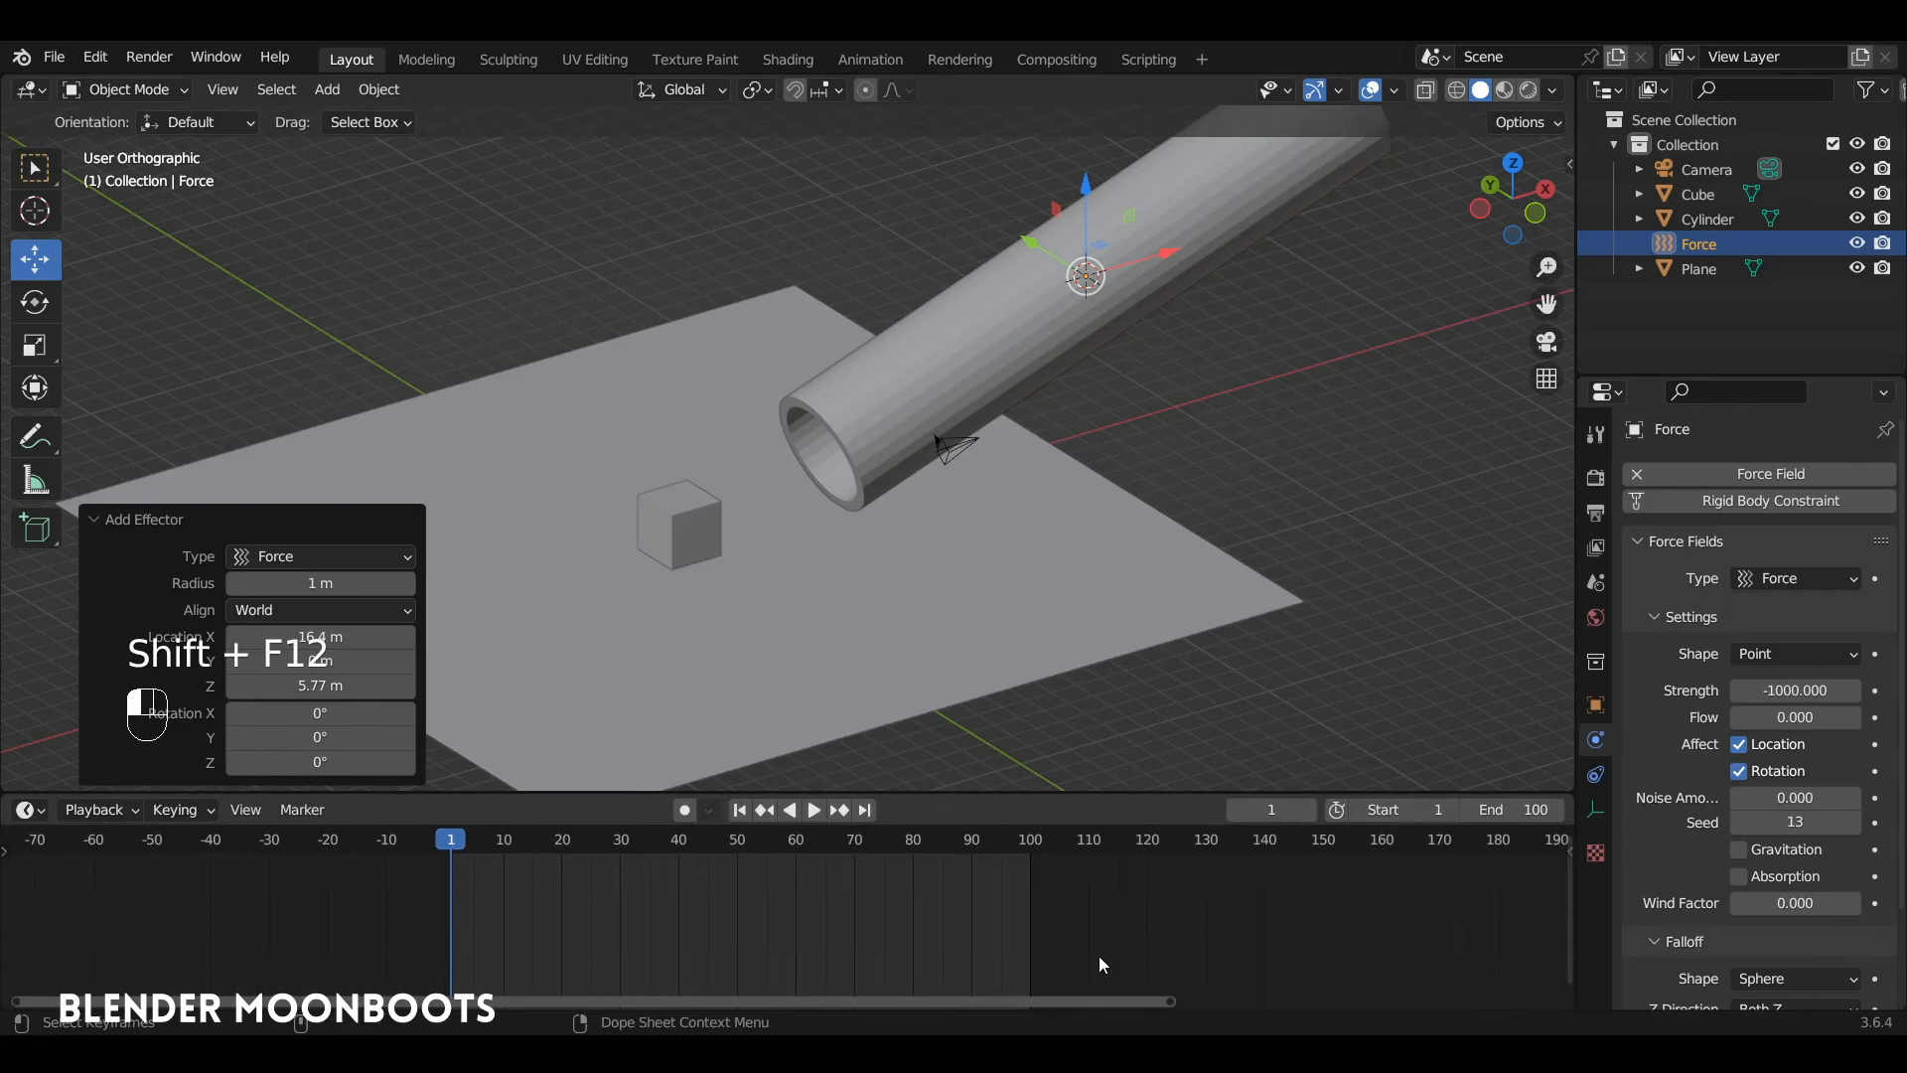
key("space")
key("space")
key("space")
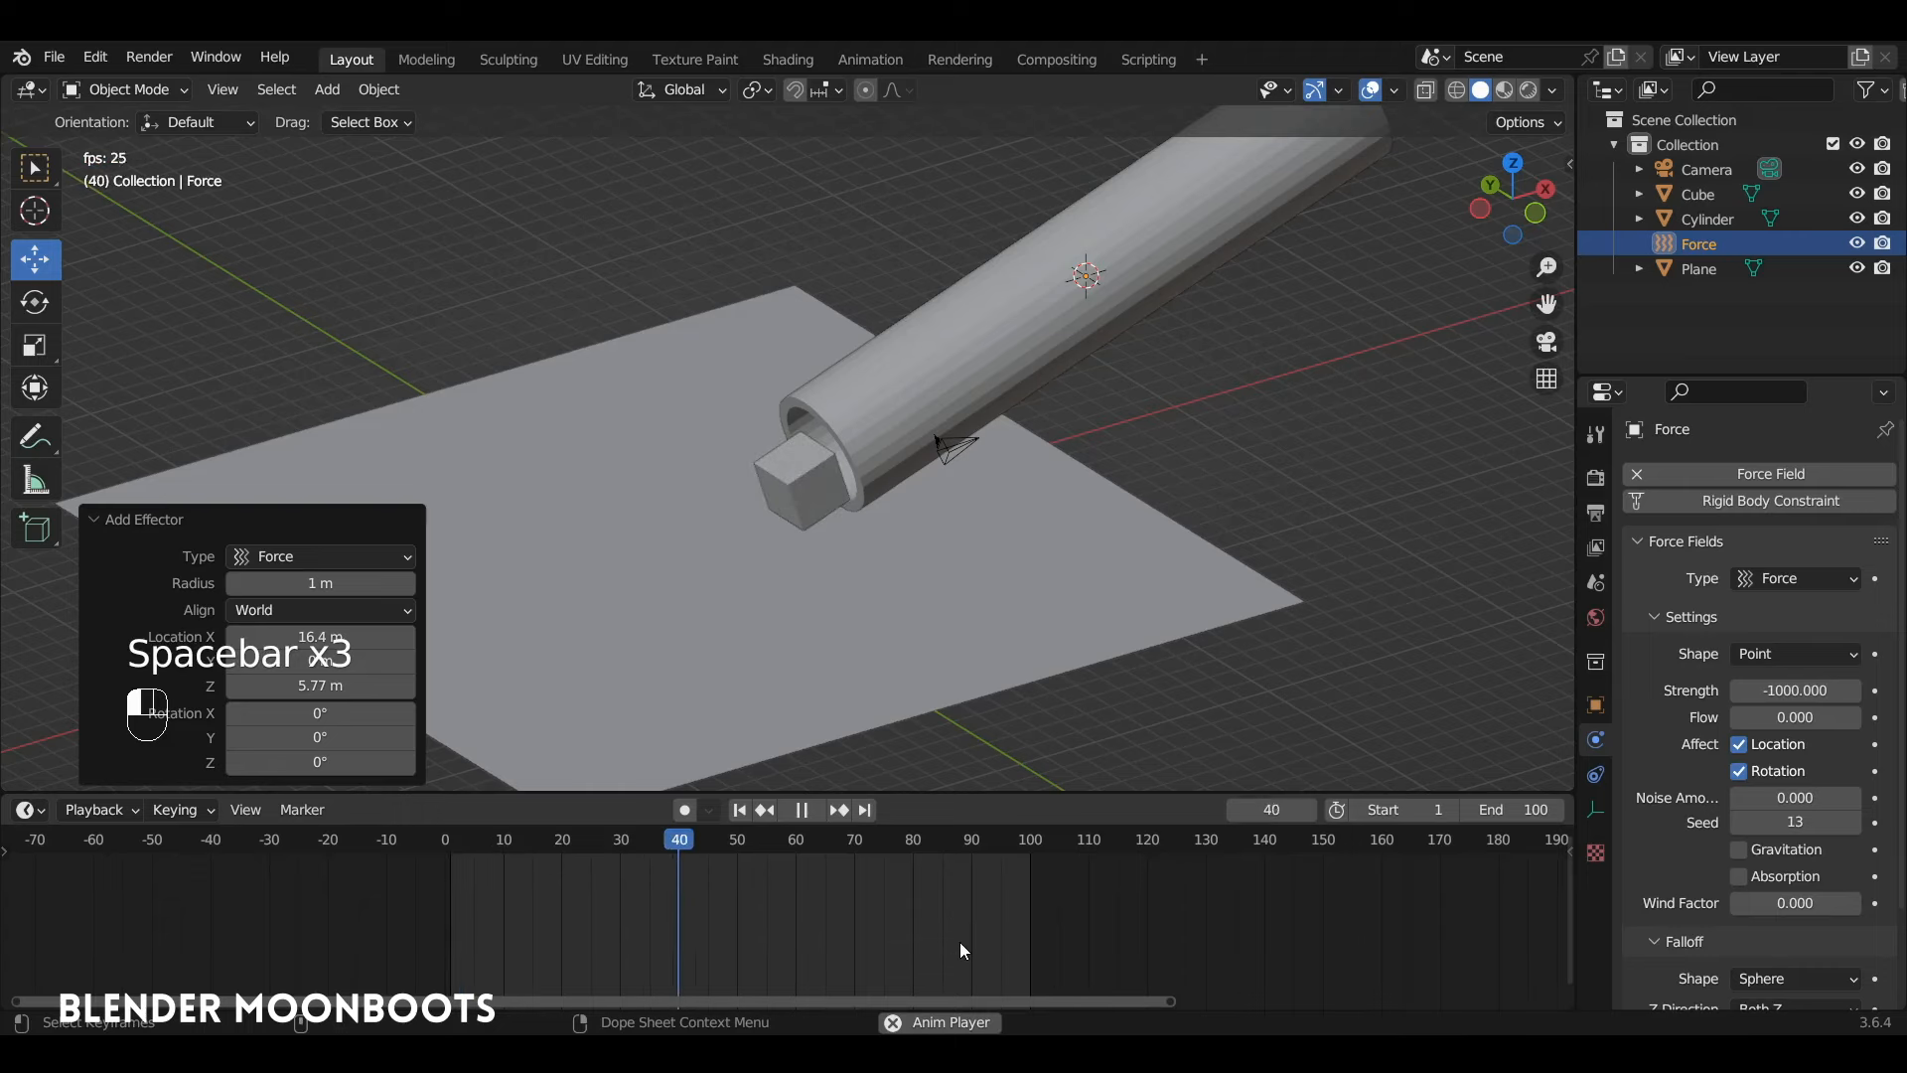
key("space")
Set the collision shape of the tube's rigid body to Mesh
left_click_drag(969, 496, 1015, 366, "alt")
left_click(919, 407)
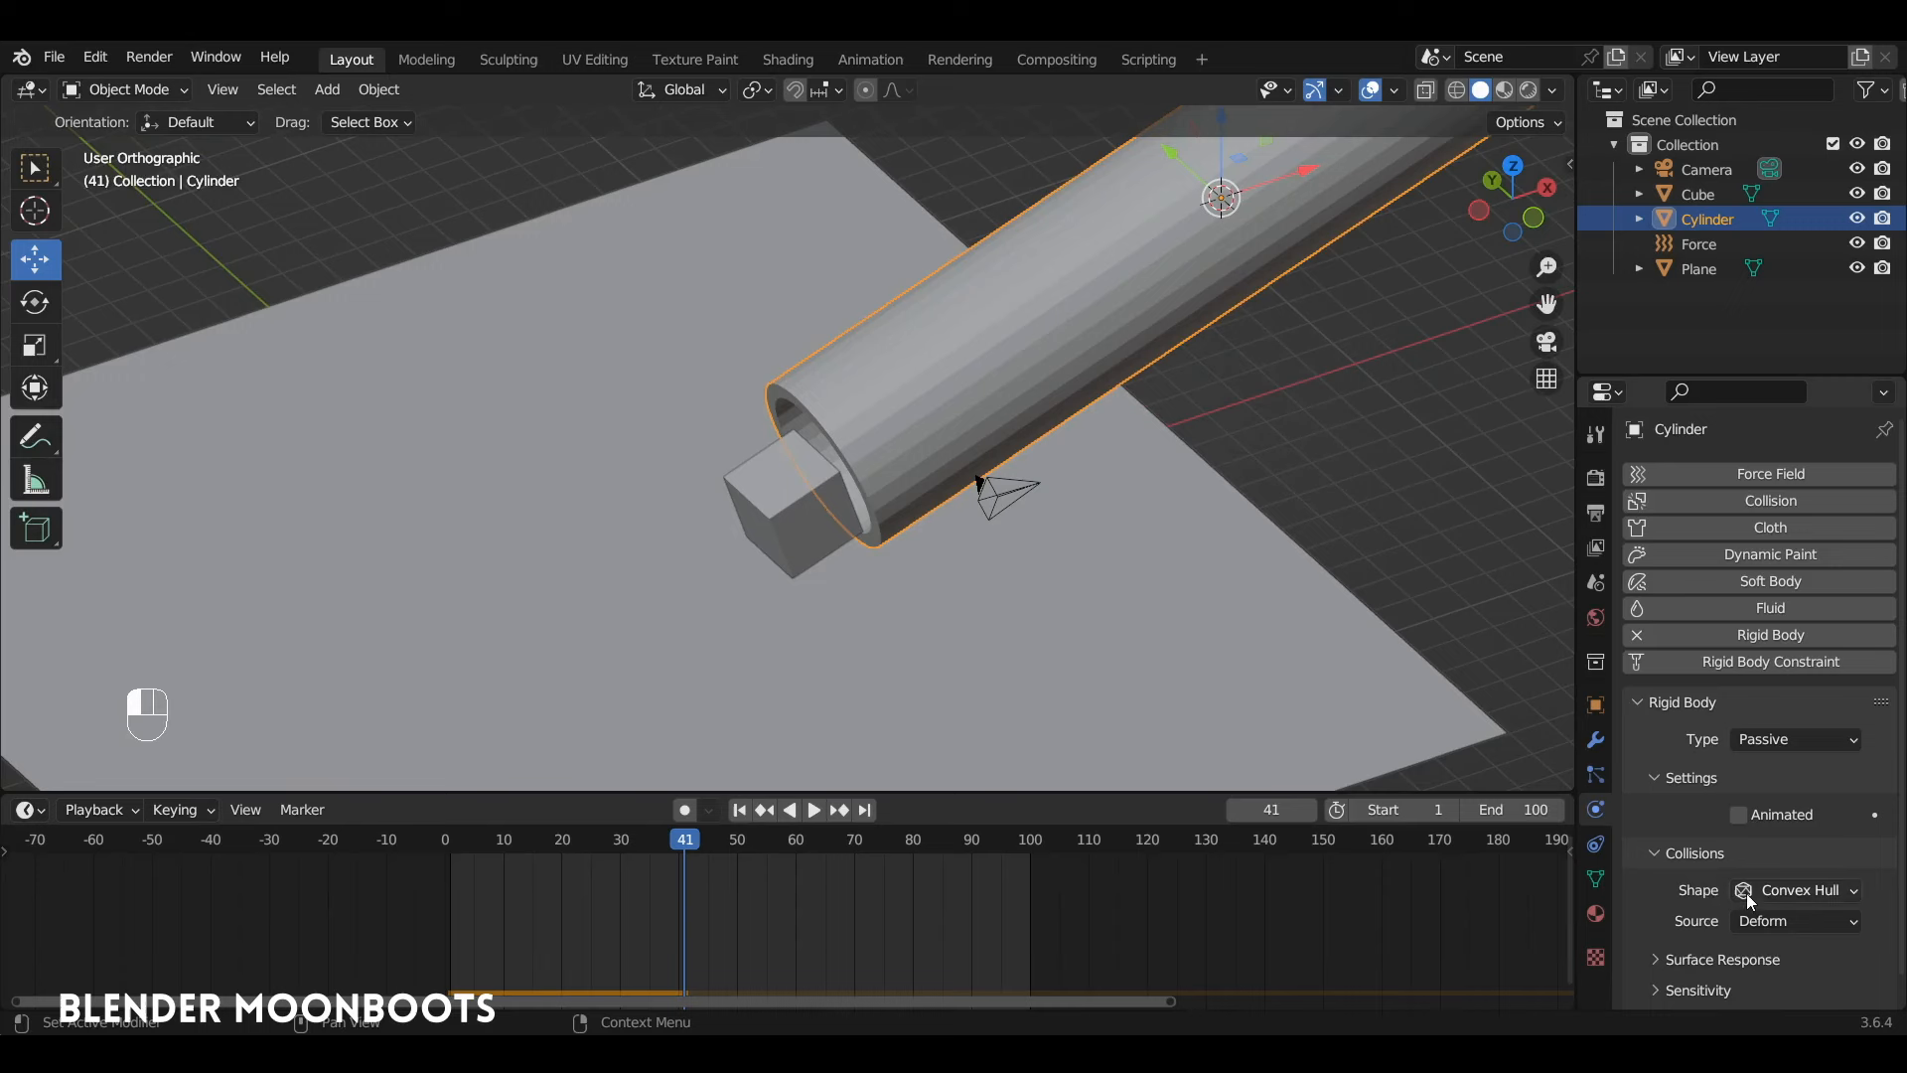
left_click(1793, 892)
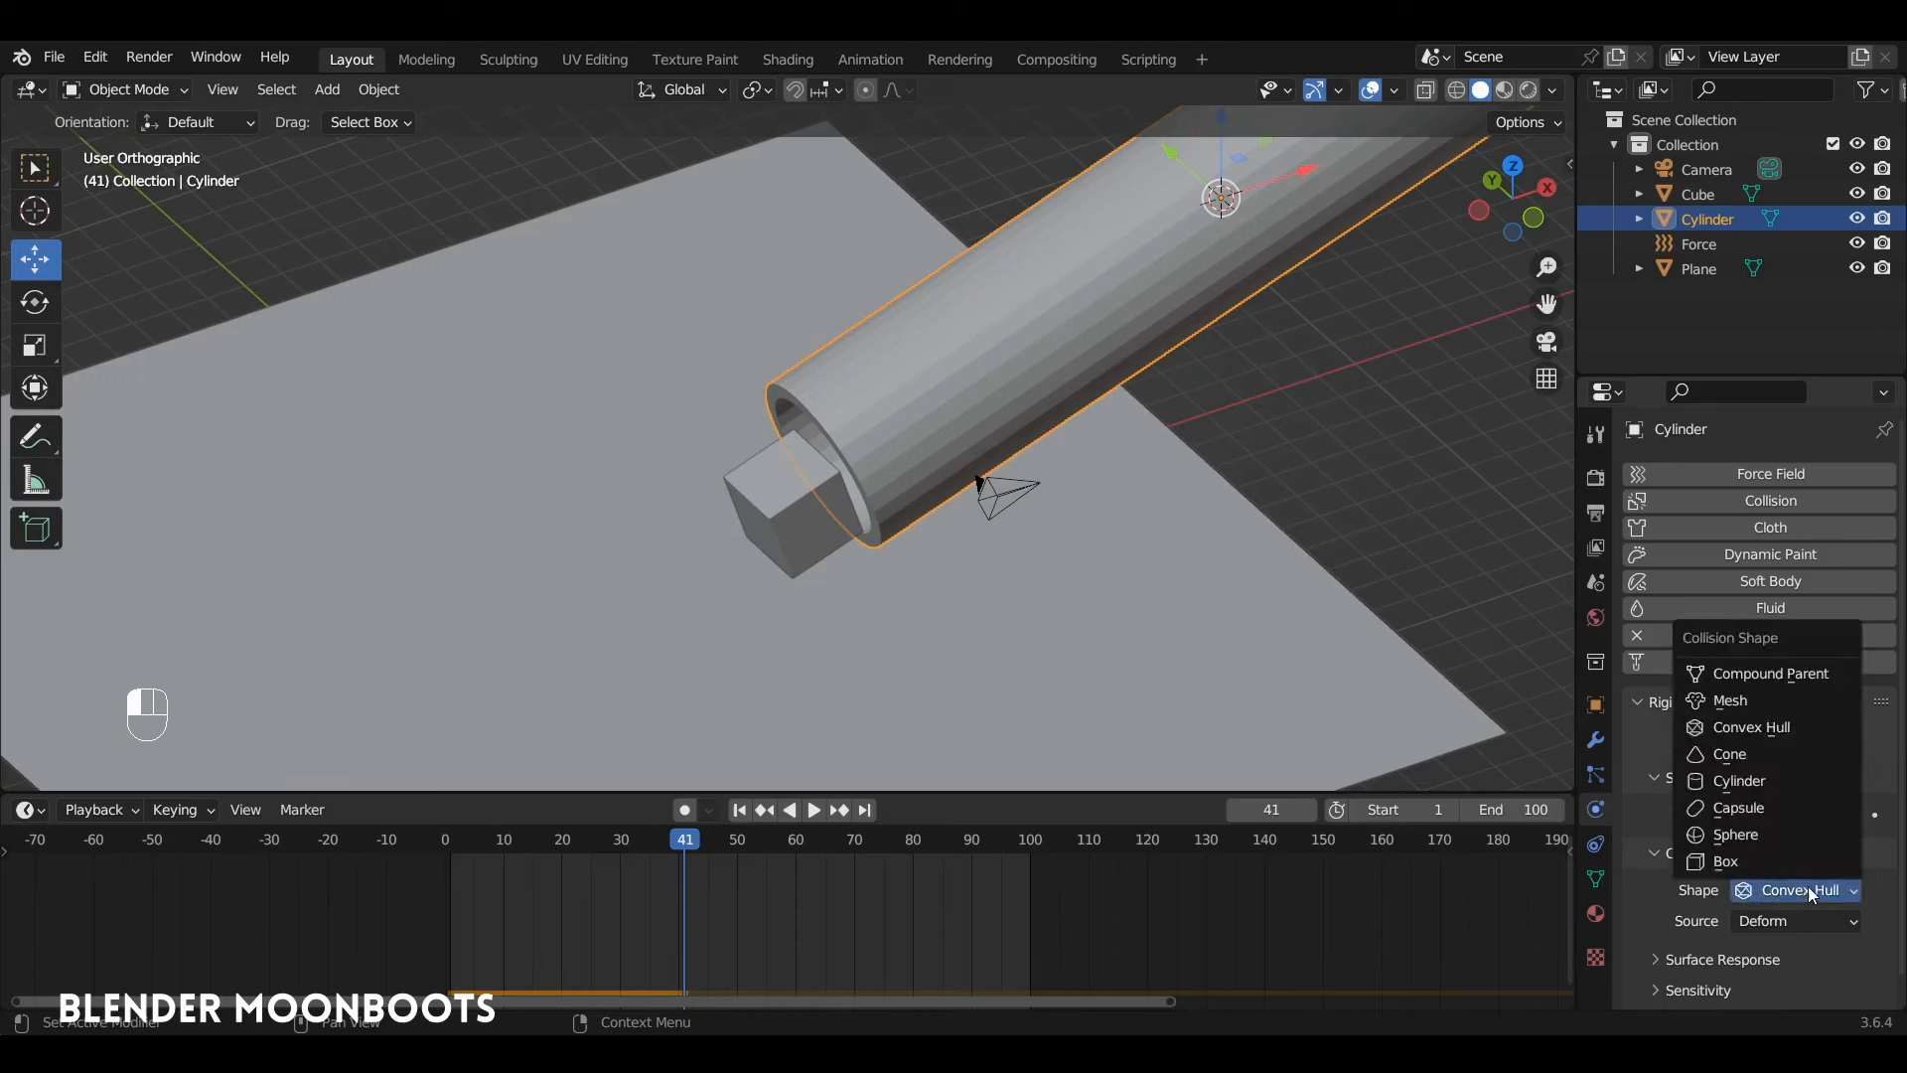
left_click(1791, 702)
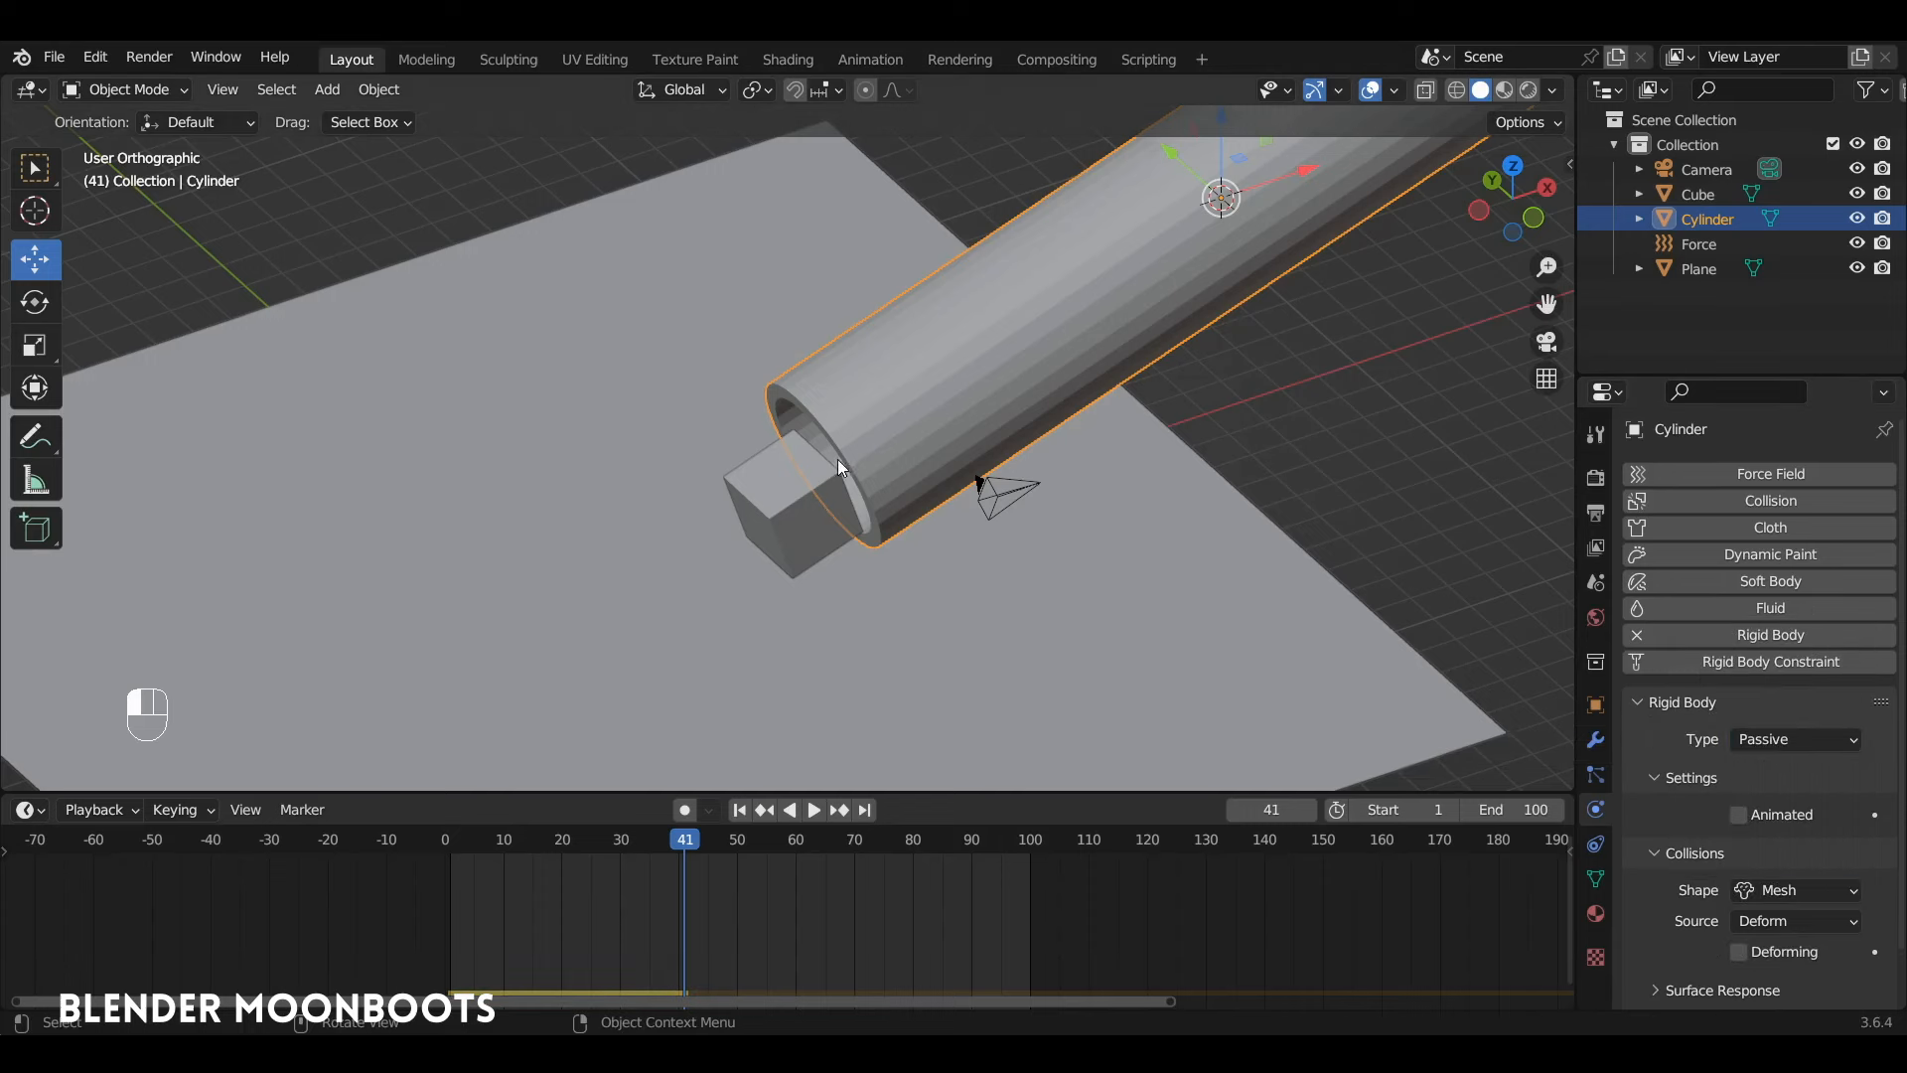
Replay the simulation from frame 1 to check whether the cube enters the tube, and return to frame 1
left_click_drag(645, 842, 461, 868)
key("space")
key("space")
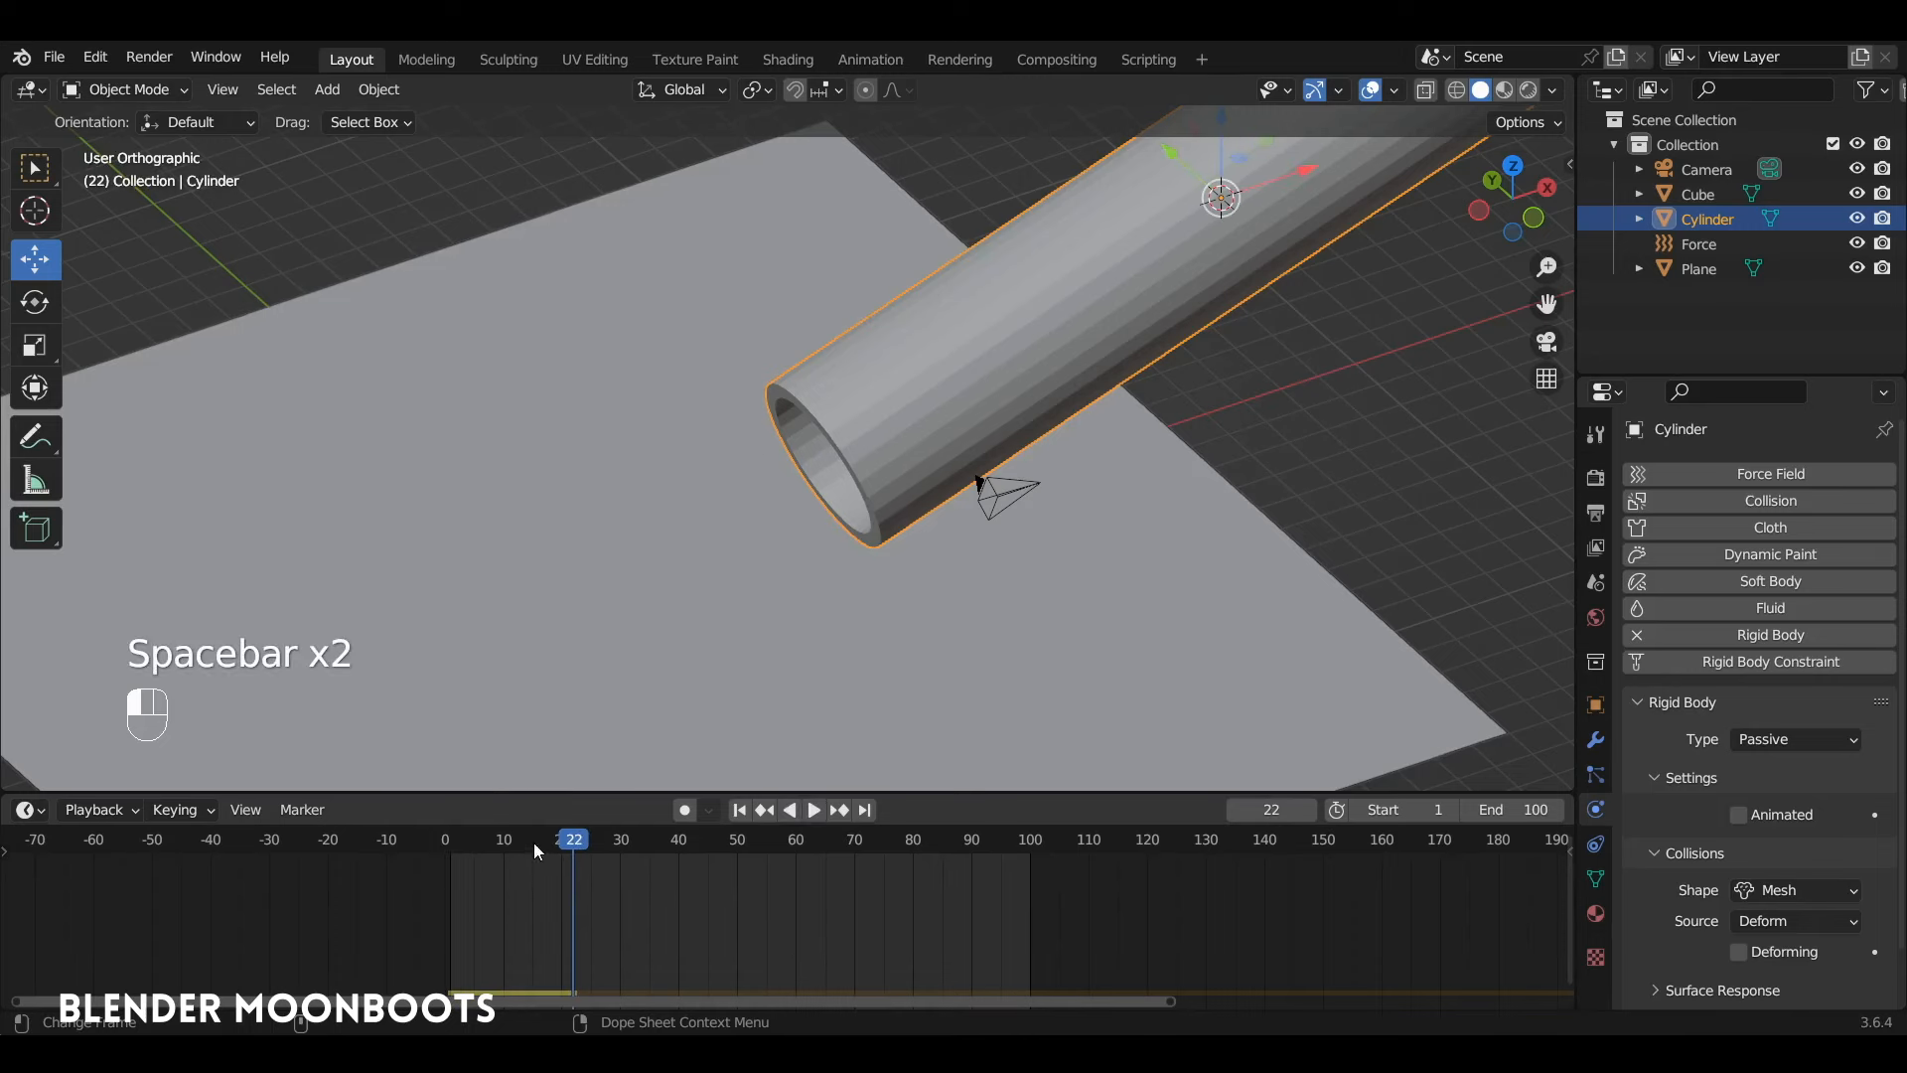
left_click(450, 850)
key("space")
key("space")
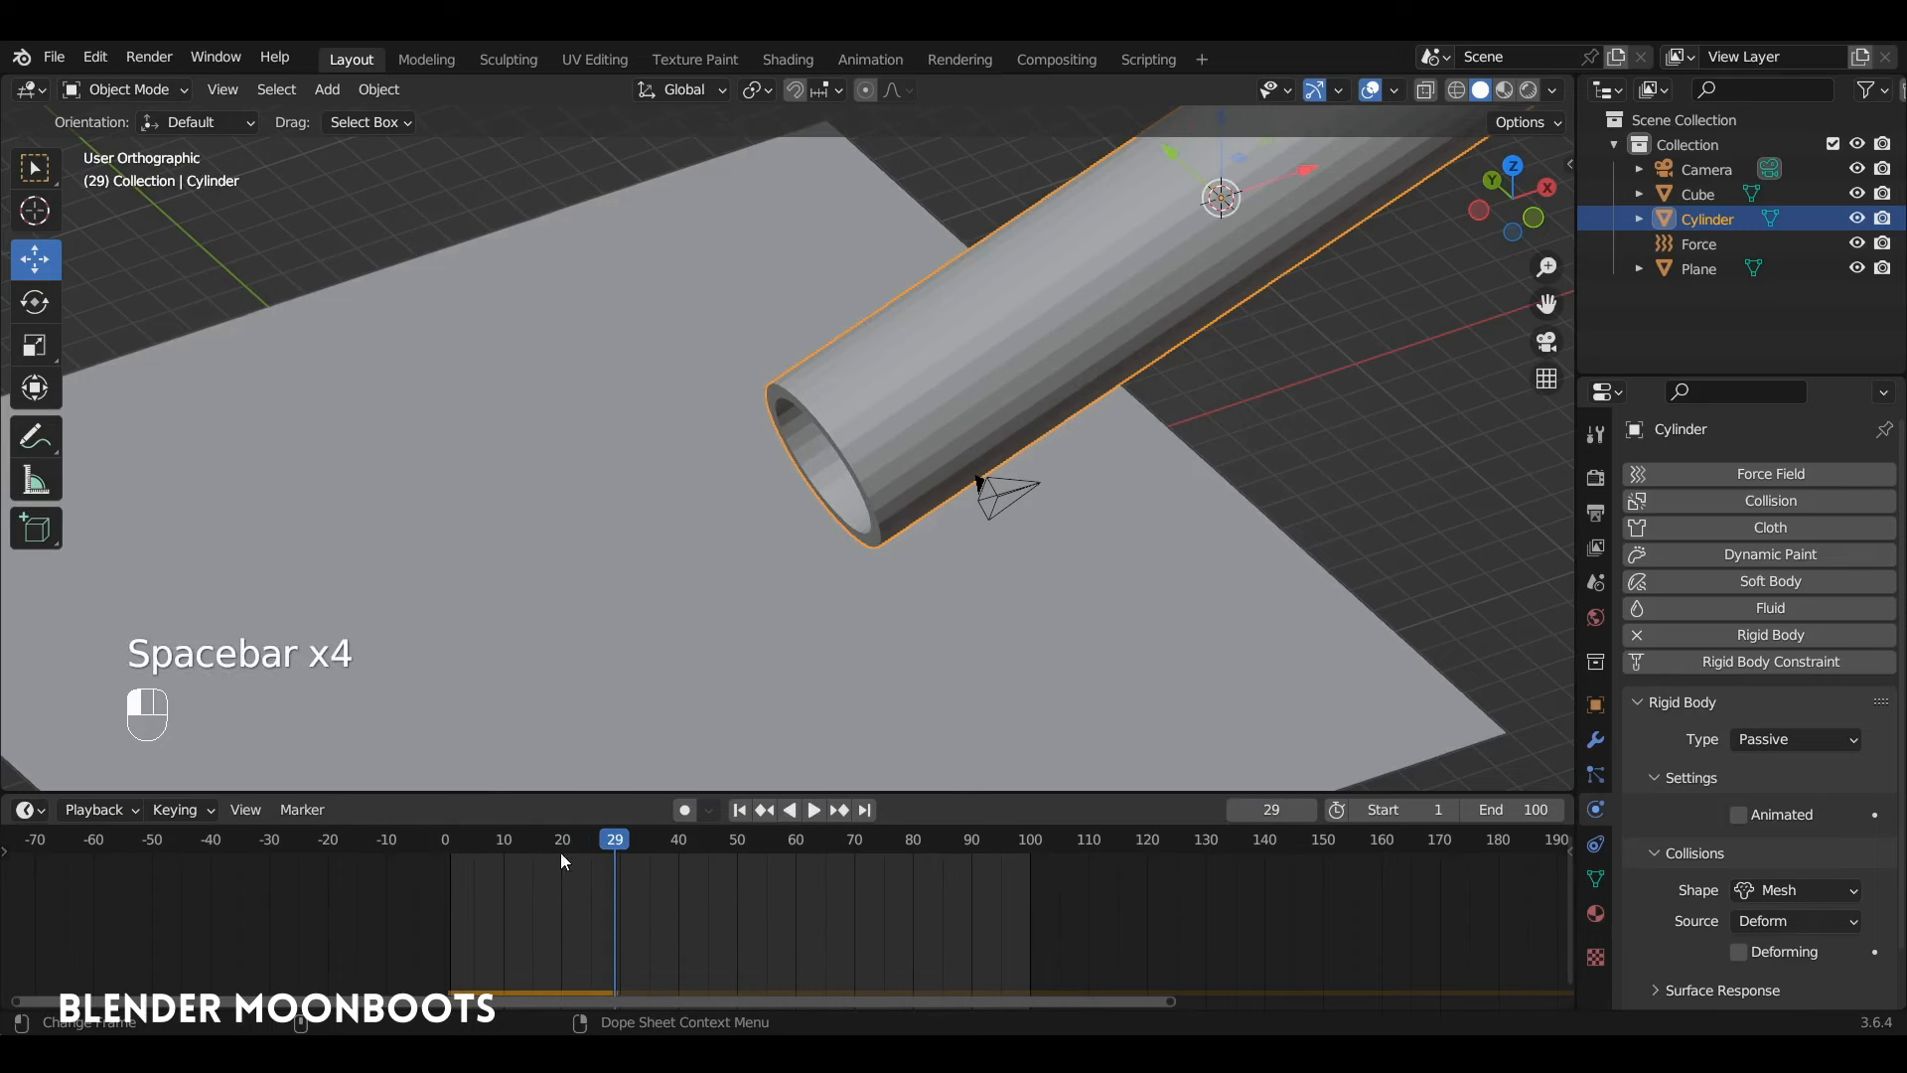
left_click(445, 858)
Scale the cube's mesh down in Edit Mode so that it fits easily inside the tube
left_click_drag(621, 569, 656, 506, "alt+shift")
left_click(657, 507)
key("Tab")
key("s")
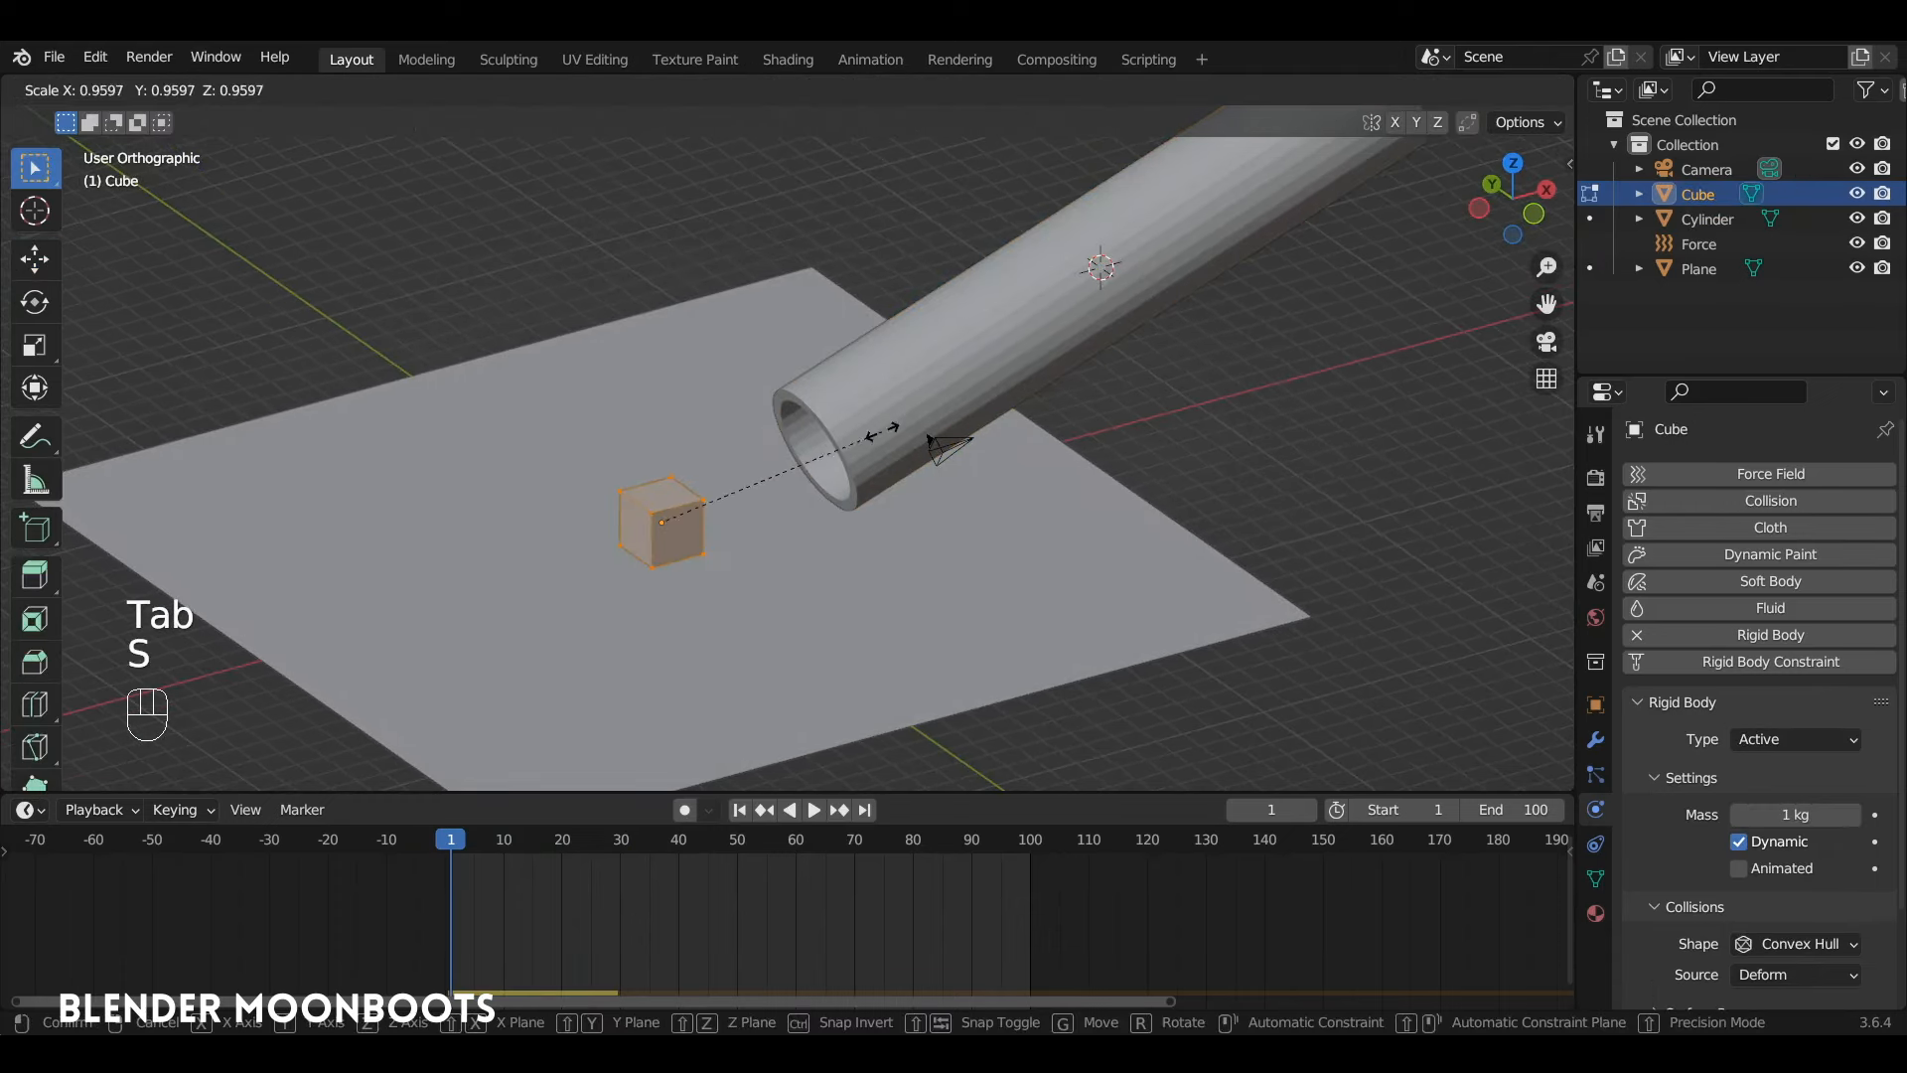
left_click(767, 492)
key("Tab")
Lower the small cube about 0.54 m along Z in front view to bring it down to the plane
key("KP_1")
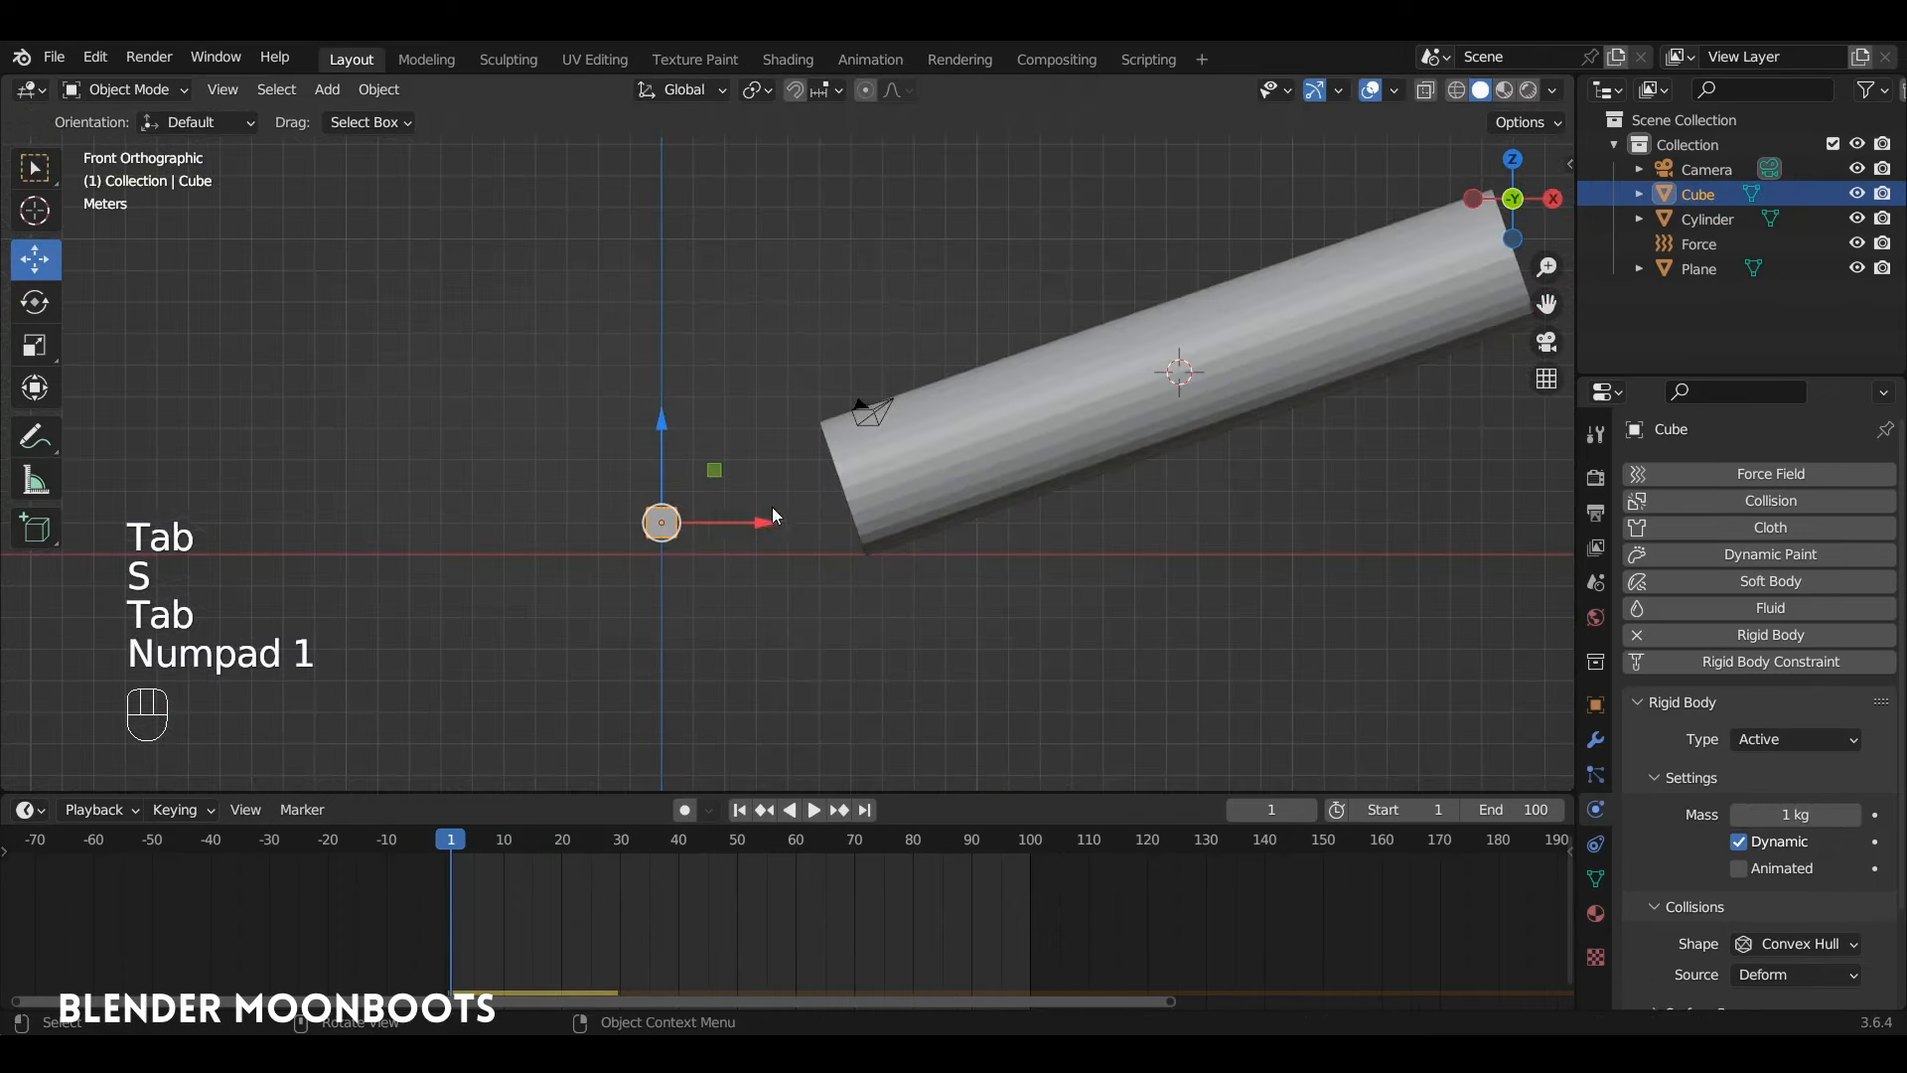
left_click_drag(691, 540, 681, 463, "ctrl+alt")
left_click_drag(469, 571, 945, 580, "alt+shift")
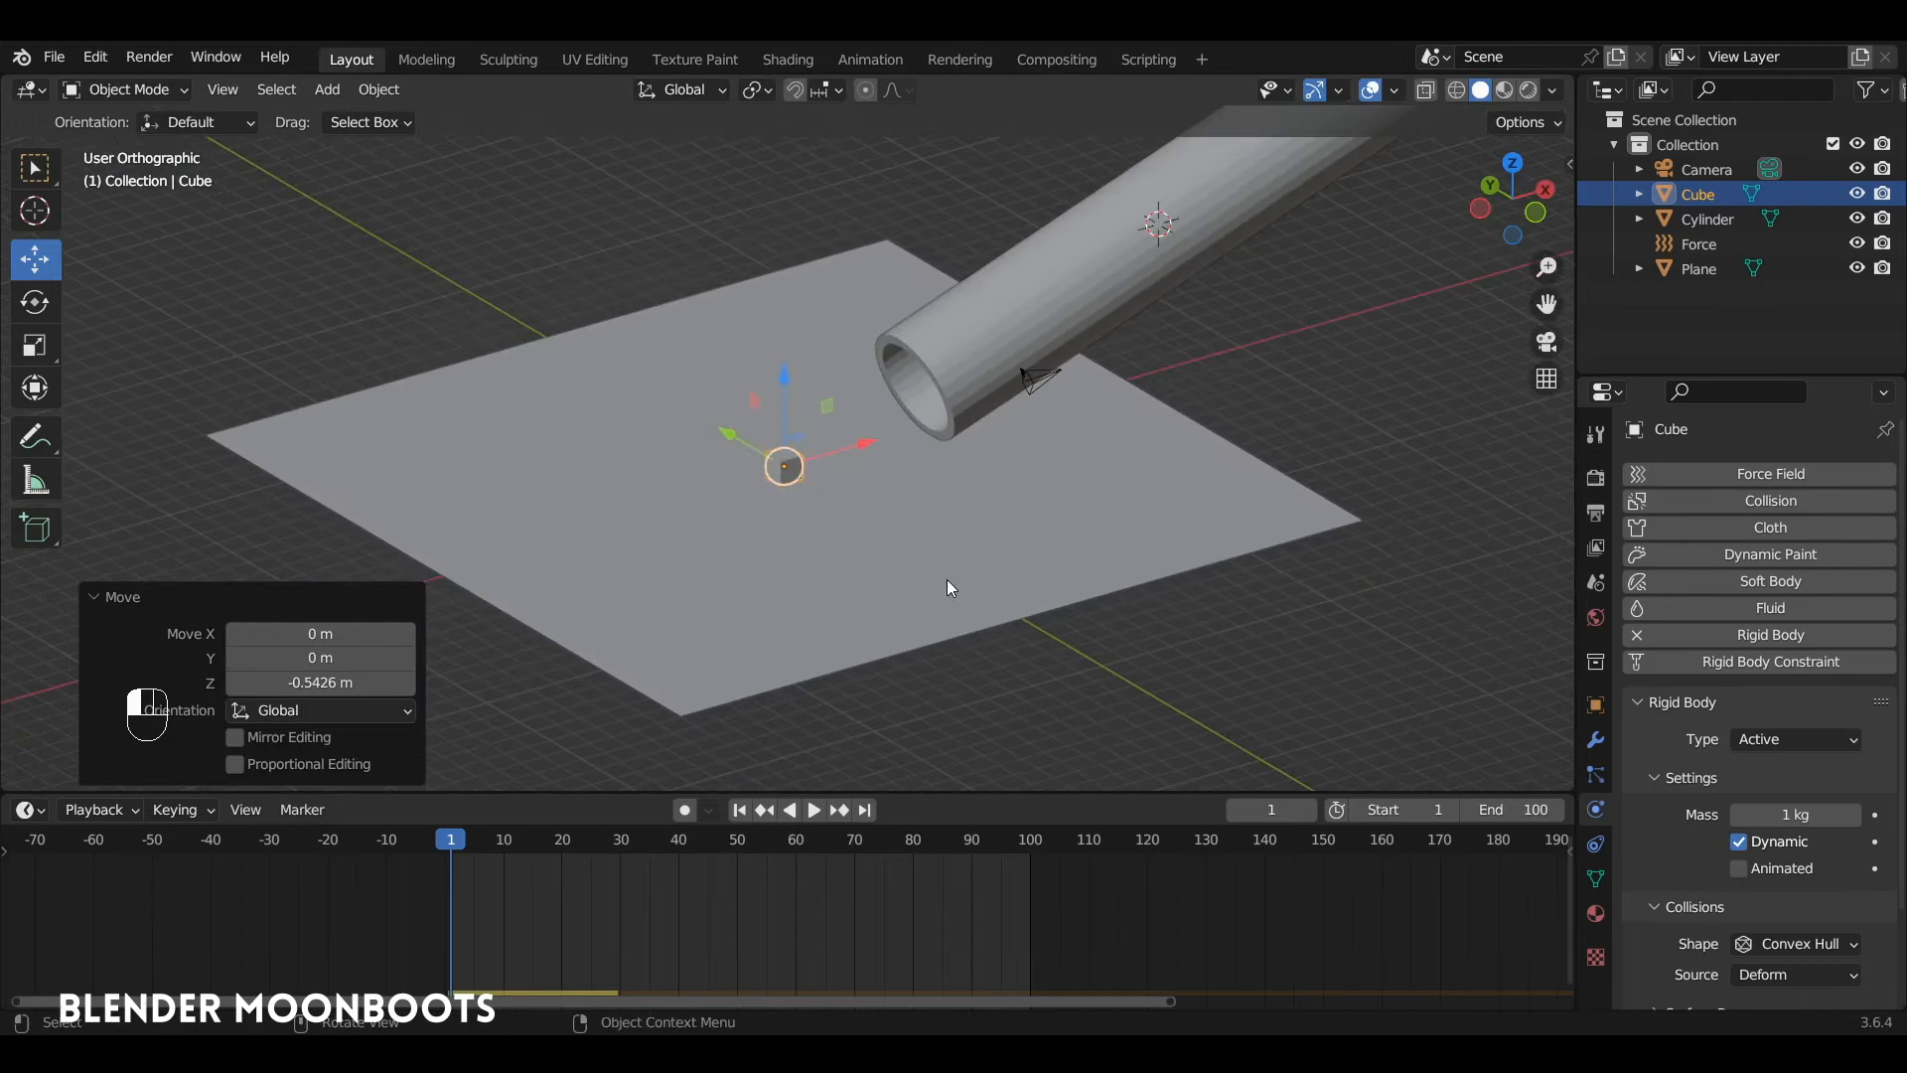
Play the simulation with the smaller cube and rewind it to the beginning
key("space")
key("space")
left_click_drag(952, 471, 896, 469, "alt")
left_click(492, 841)
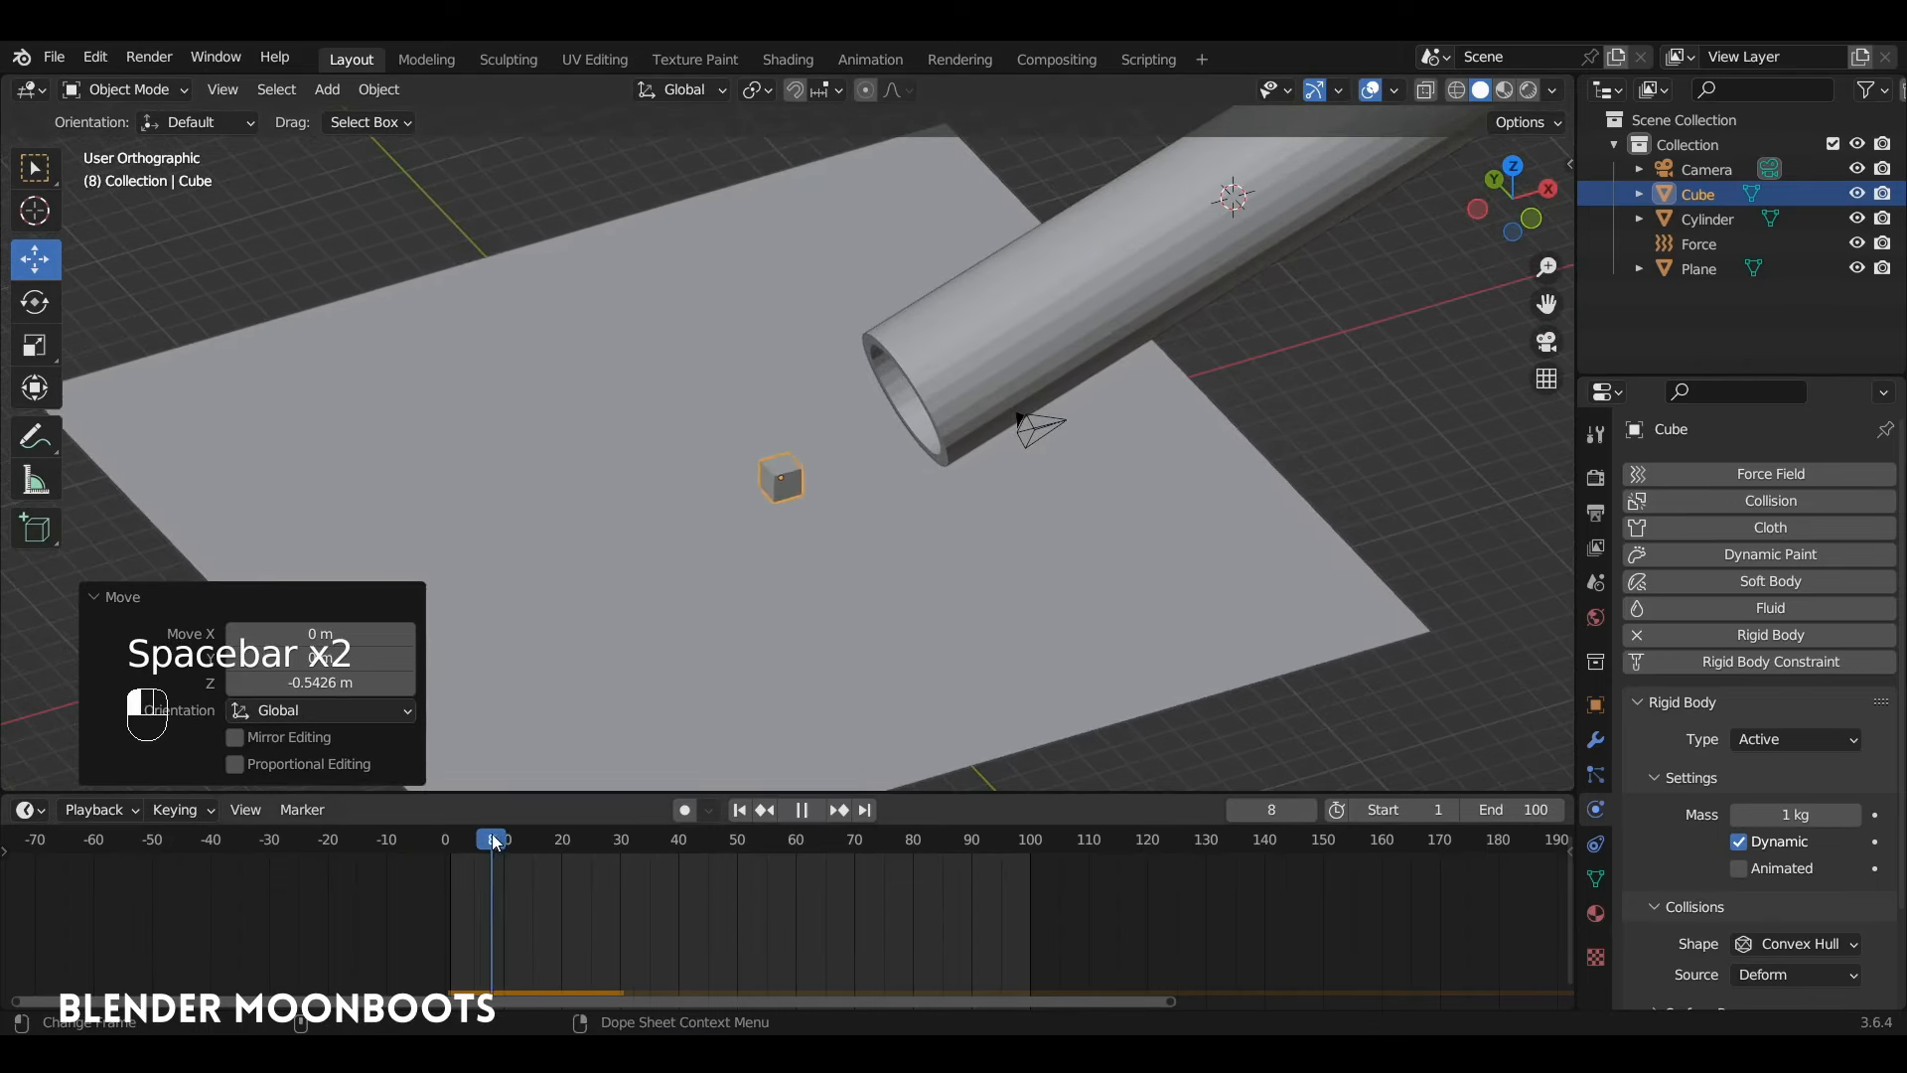
left_click_drag(495, 842, 453, 850)
left_click_drag(874, 447, 920, 399, "alt")
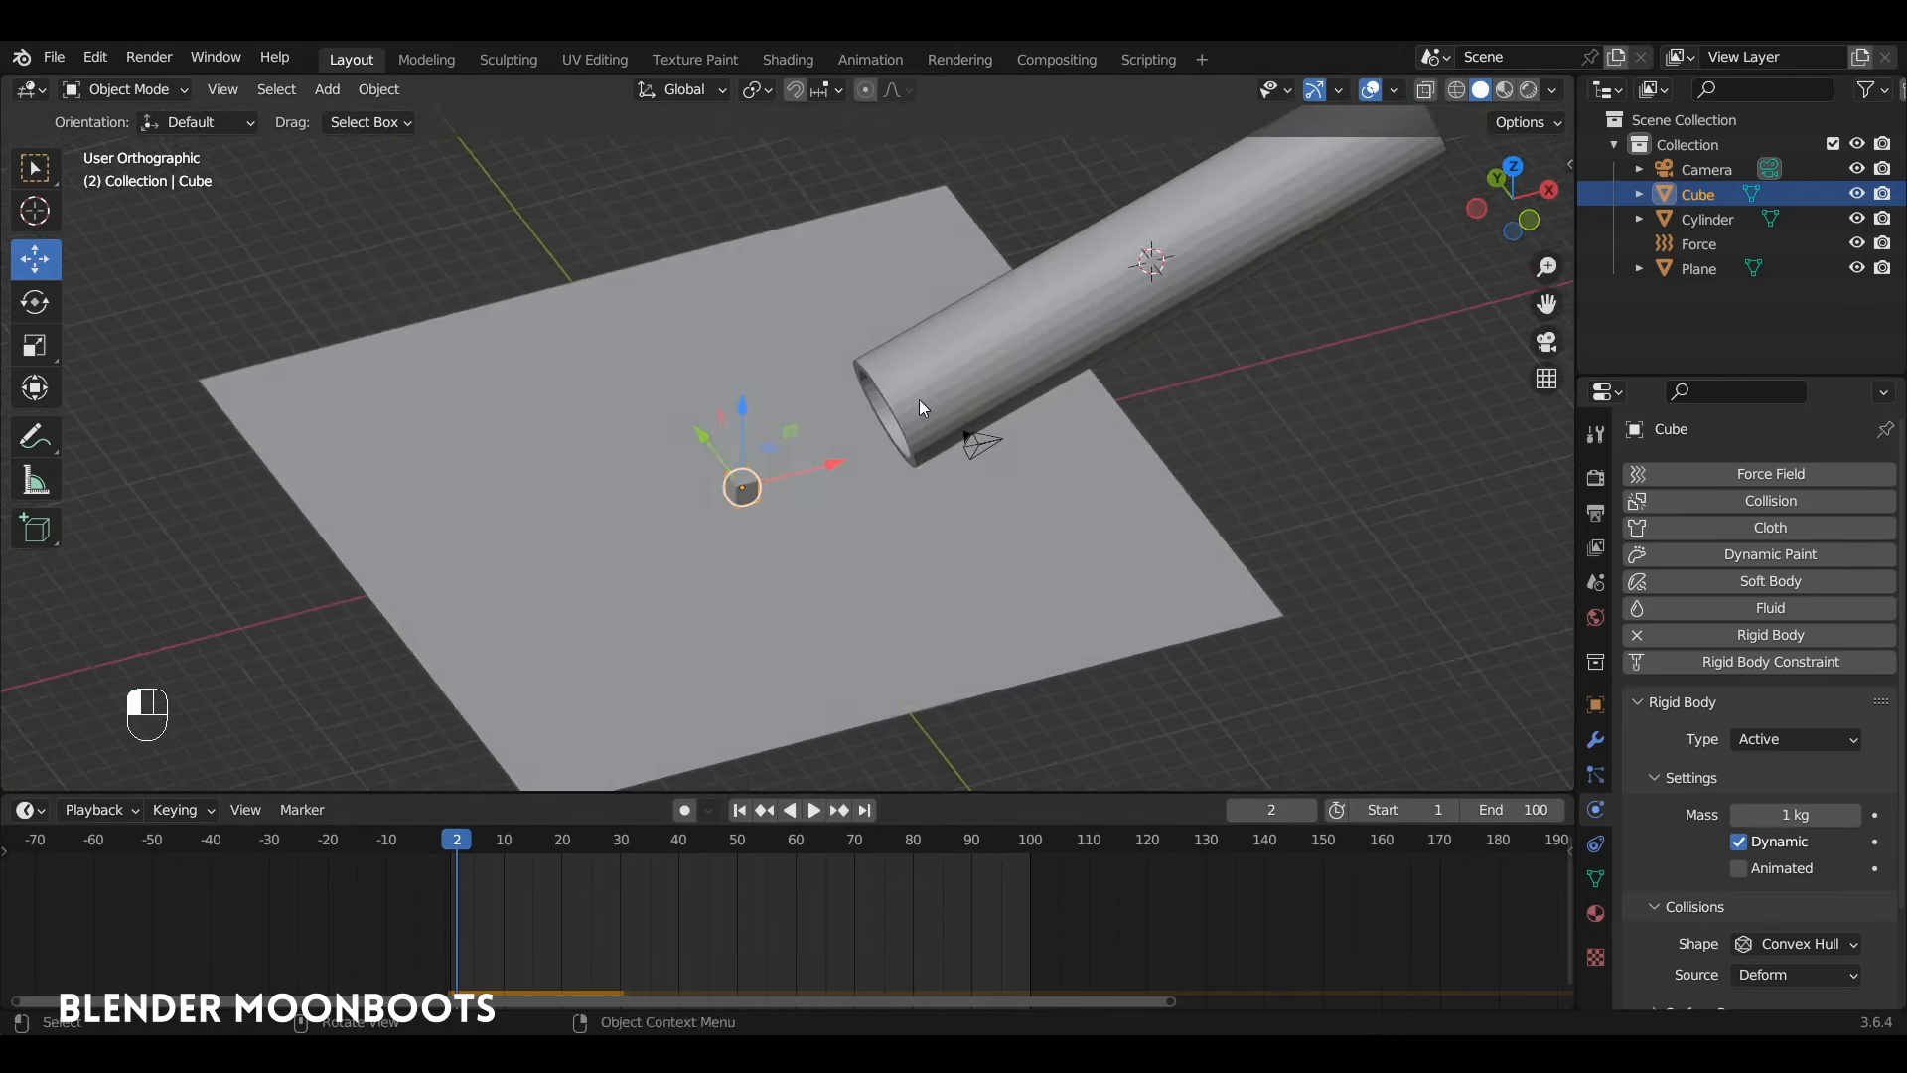
Turn on X-ray display, select the force field and keyframe its strength of -1000 at frame 1
key("alt+z")
left_click(1160, 268)
left_click(1704, 243)
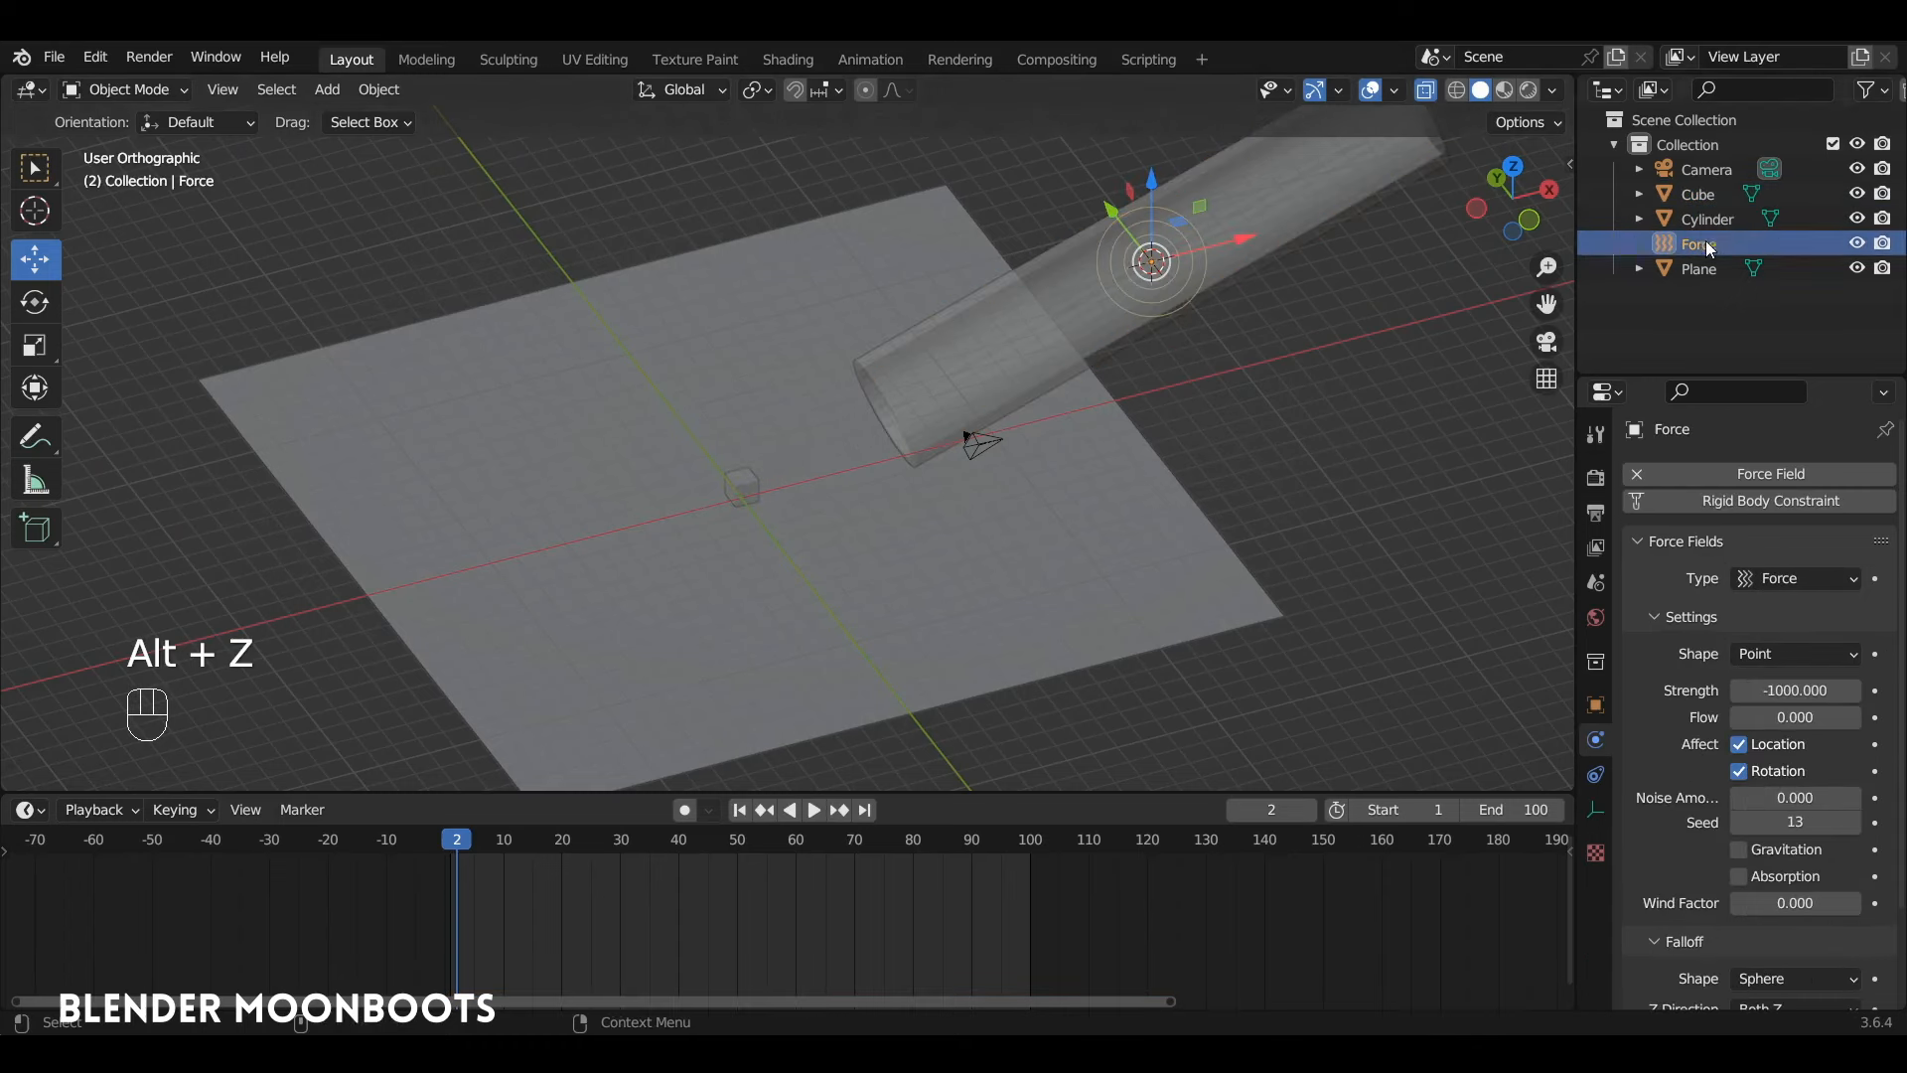
left_click_drag(455, 844, 450, 855)
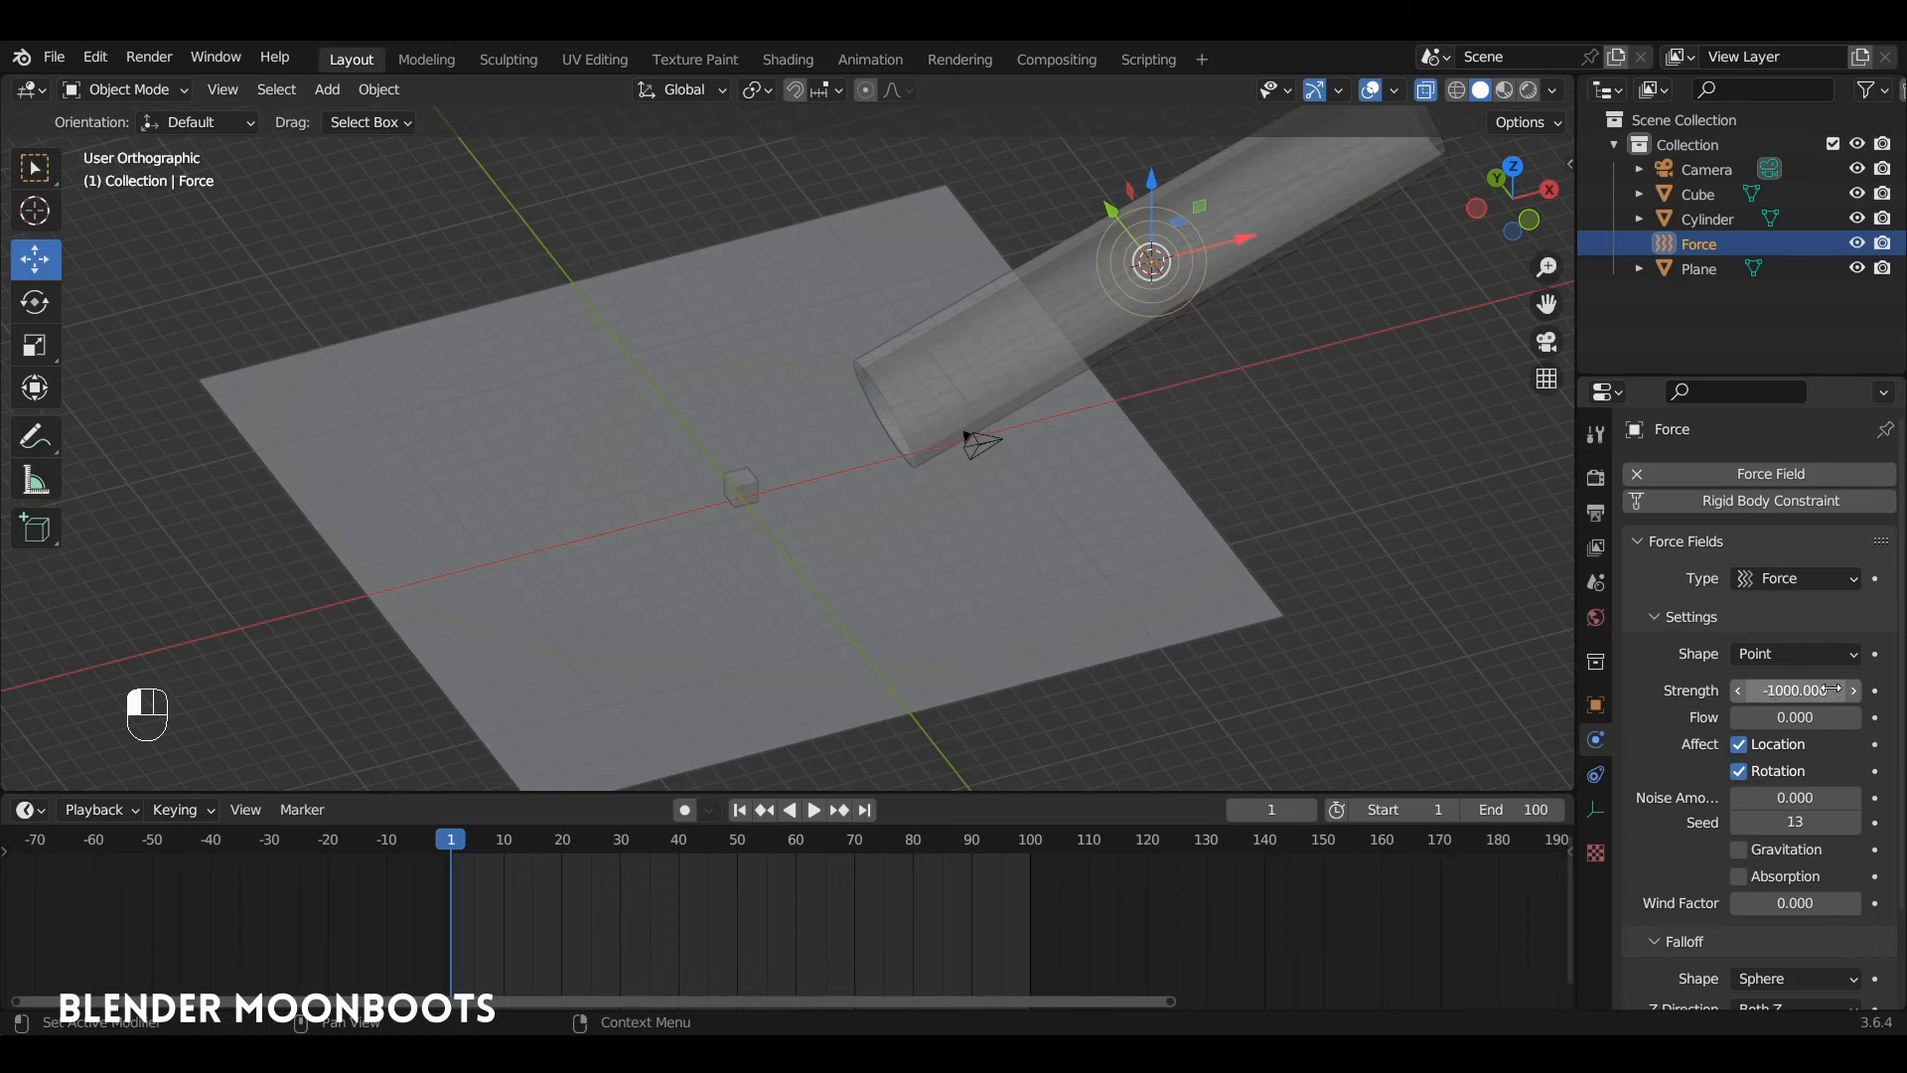
key("i")
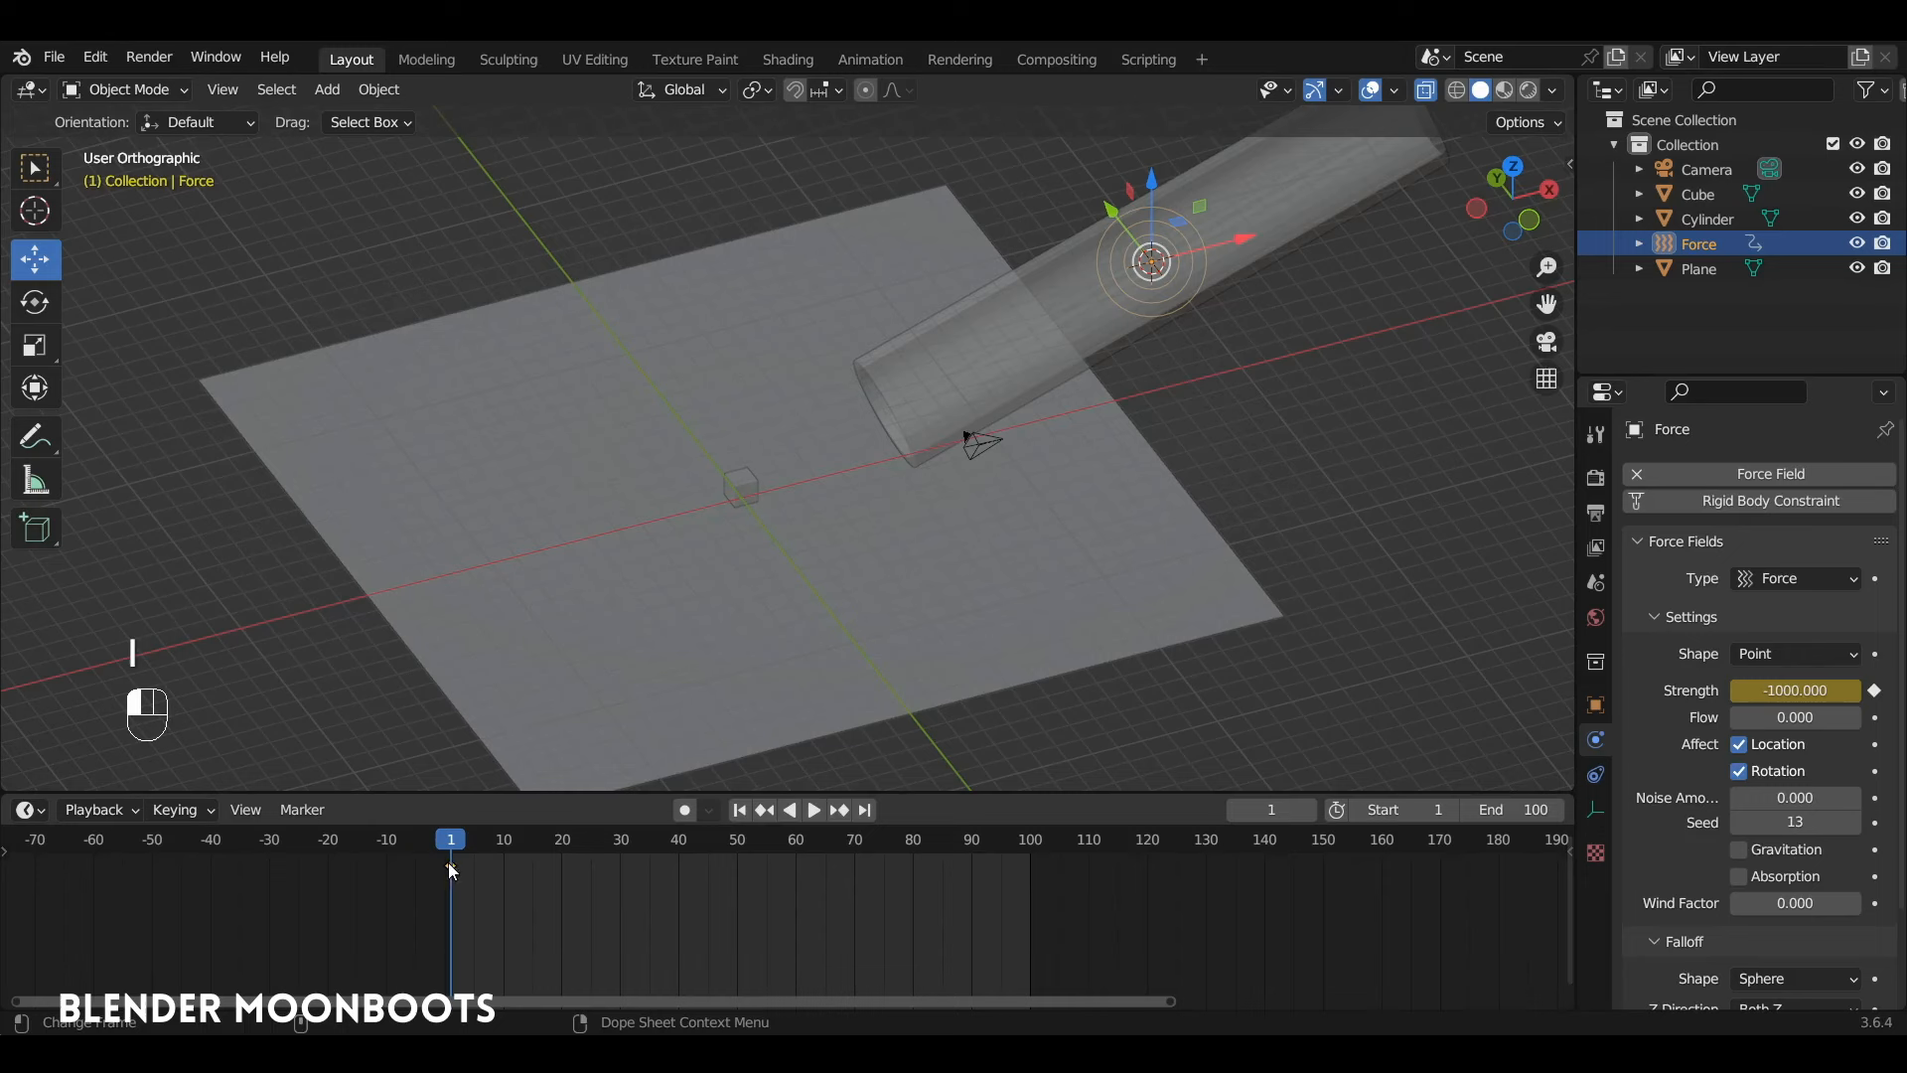
Move the force field's strength keyframe to frame 20
key("g")
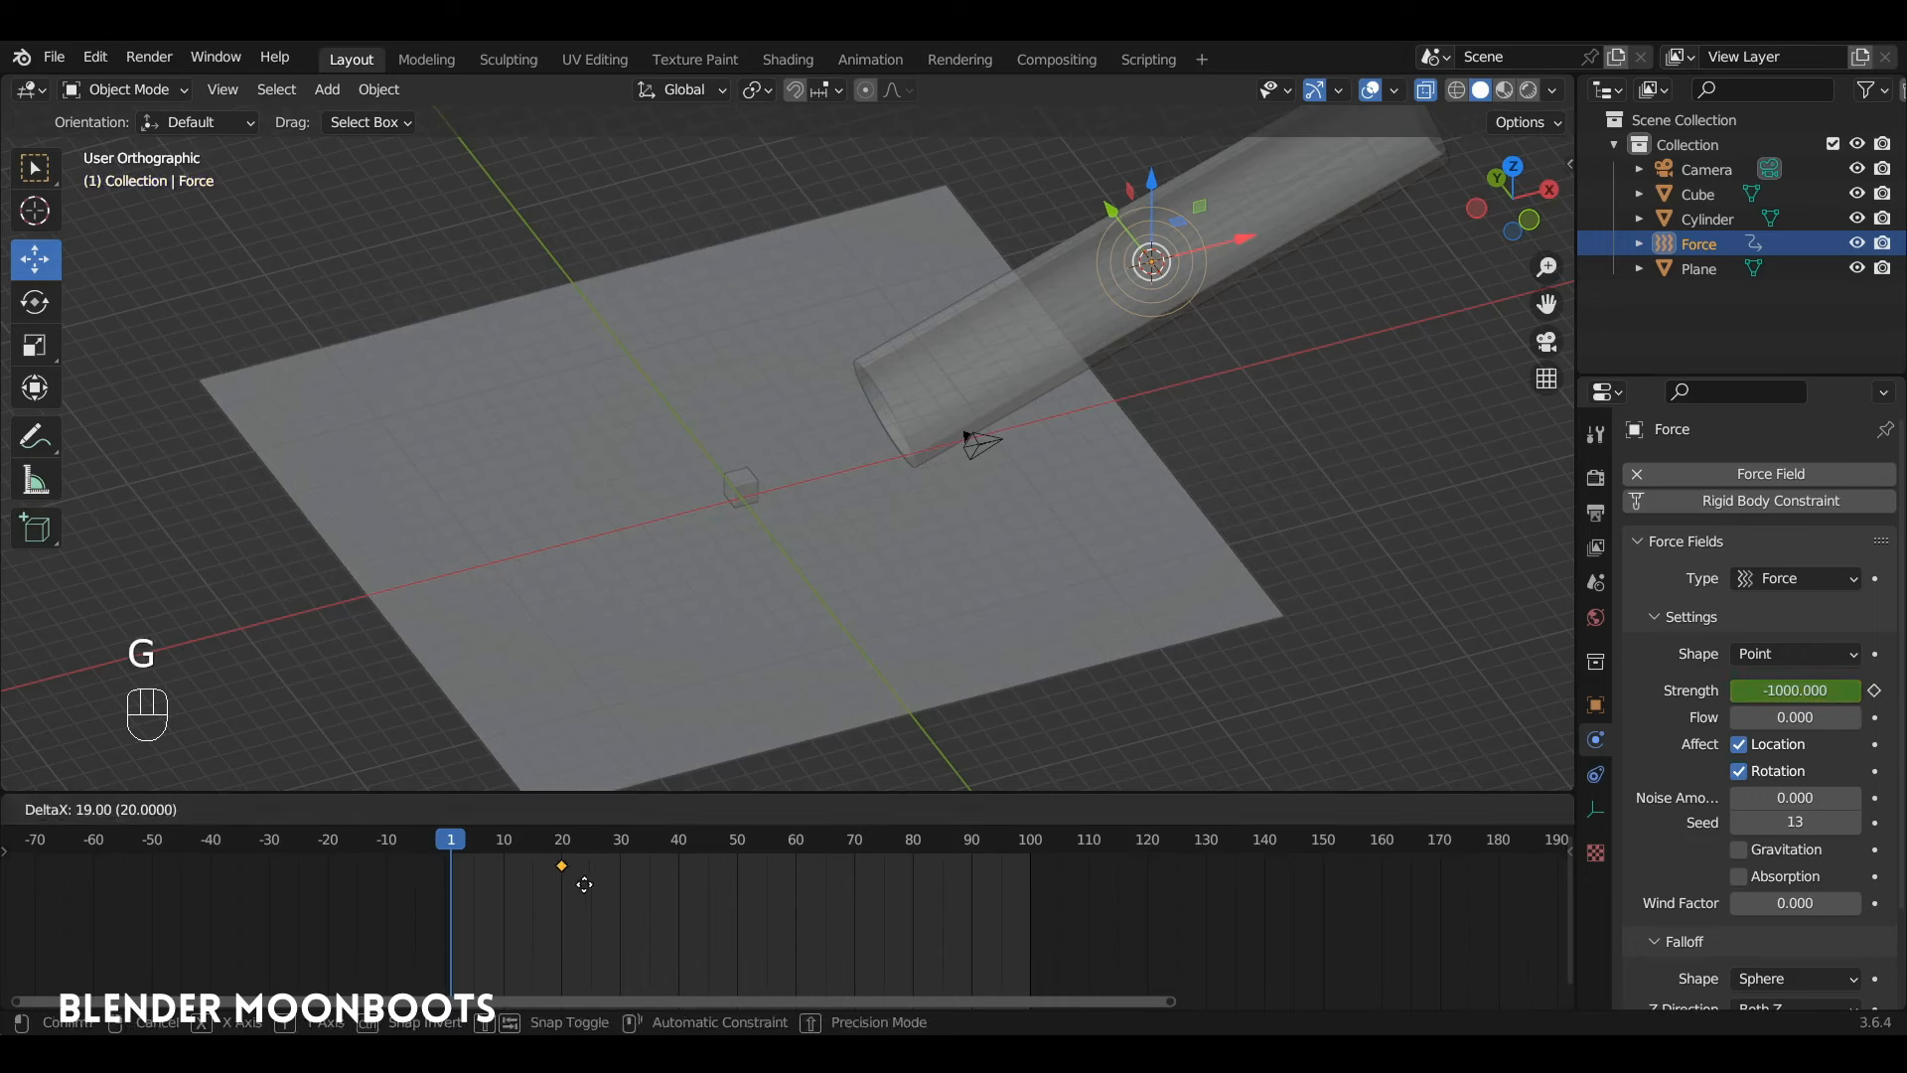
left_click(585, 883)
scroll(630, 874, "up", 4)
left_click(328, 852)
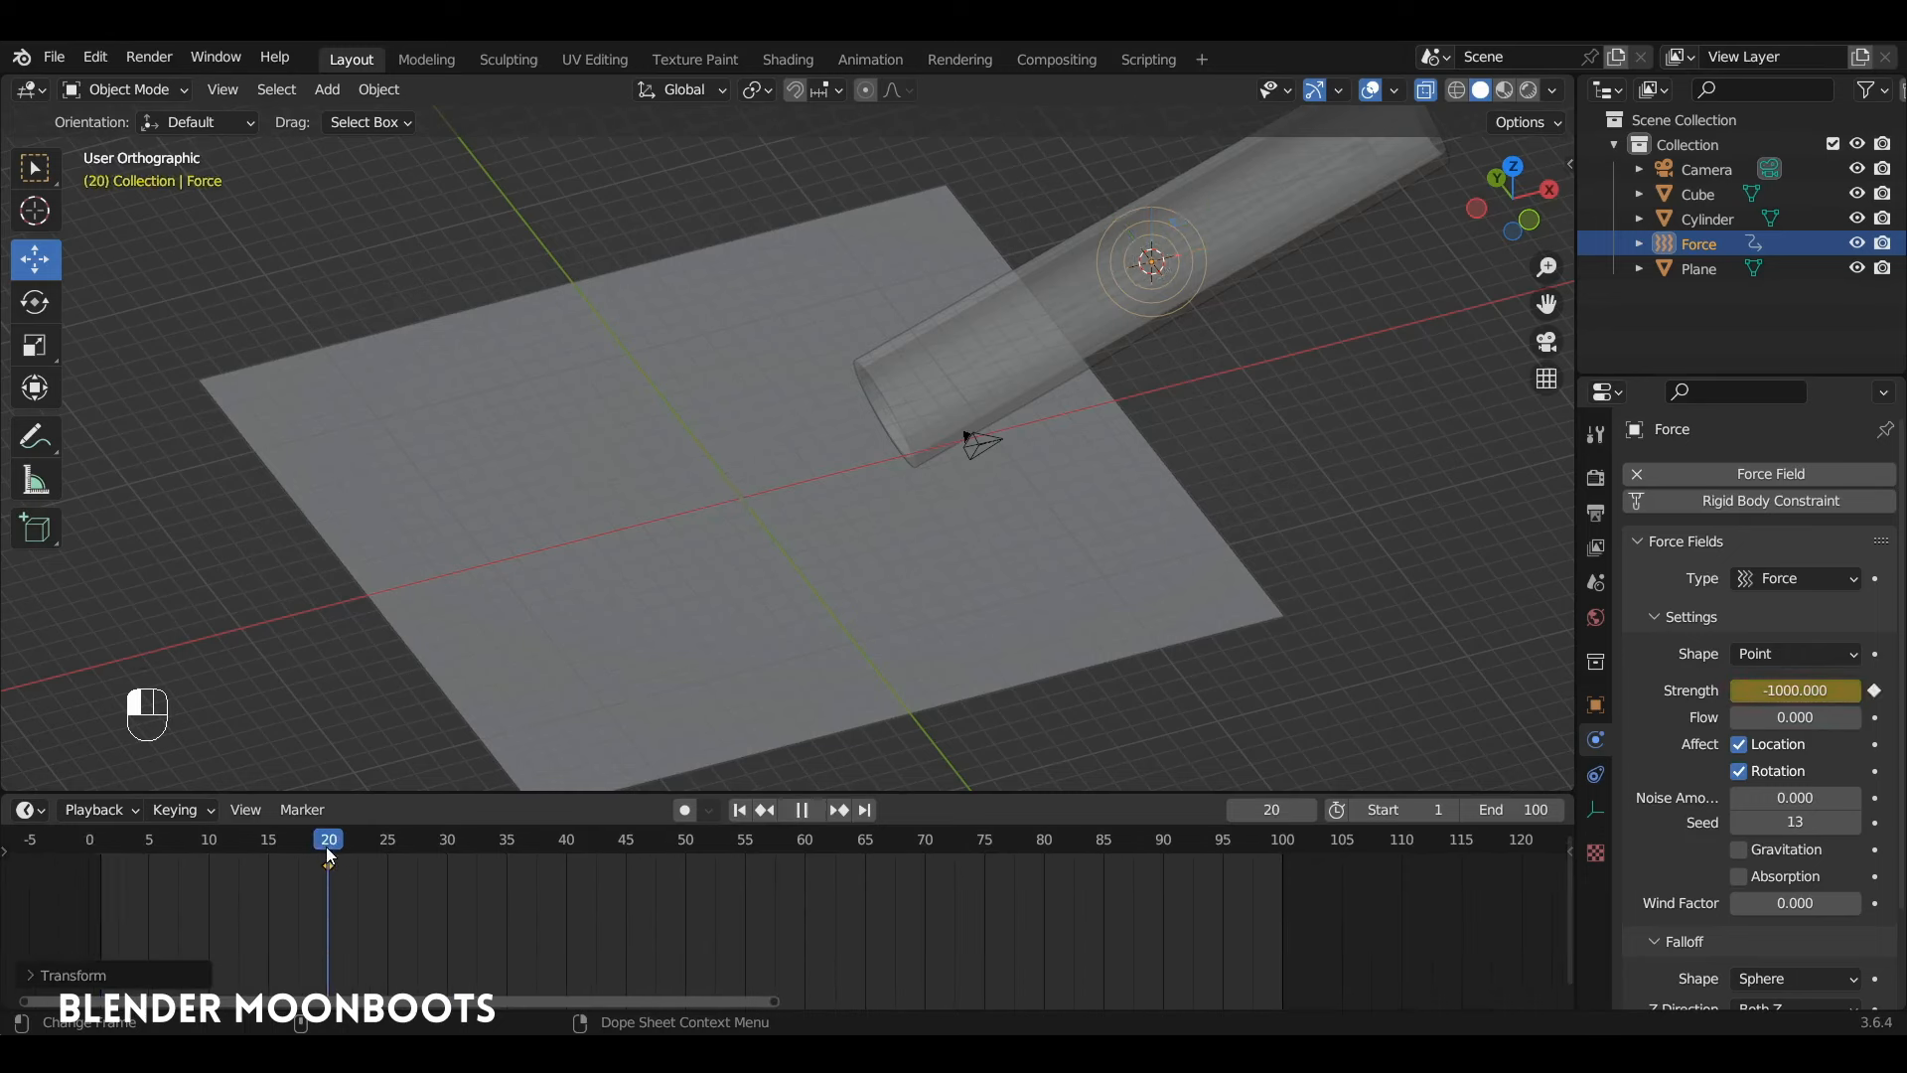
Set the force field's strength to 0 at frame 19 and keyframe it
left_click_drag(327, 856, 315, 856)
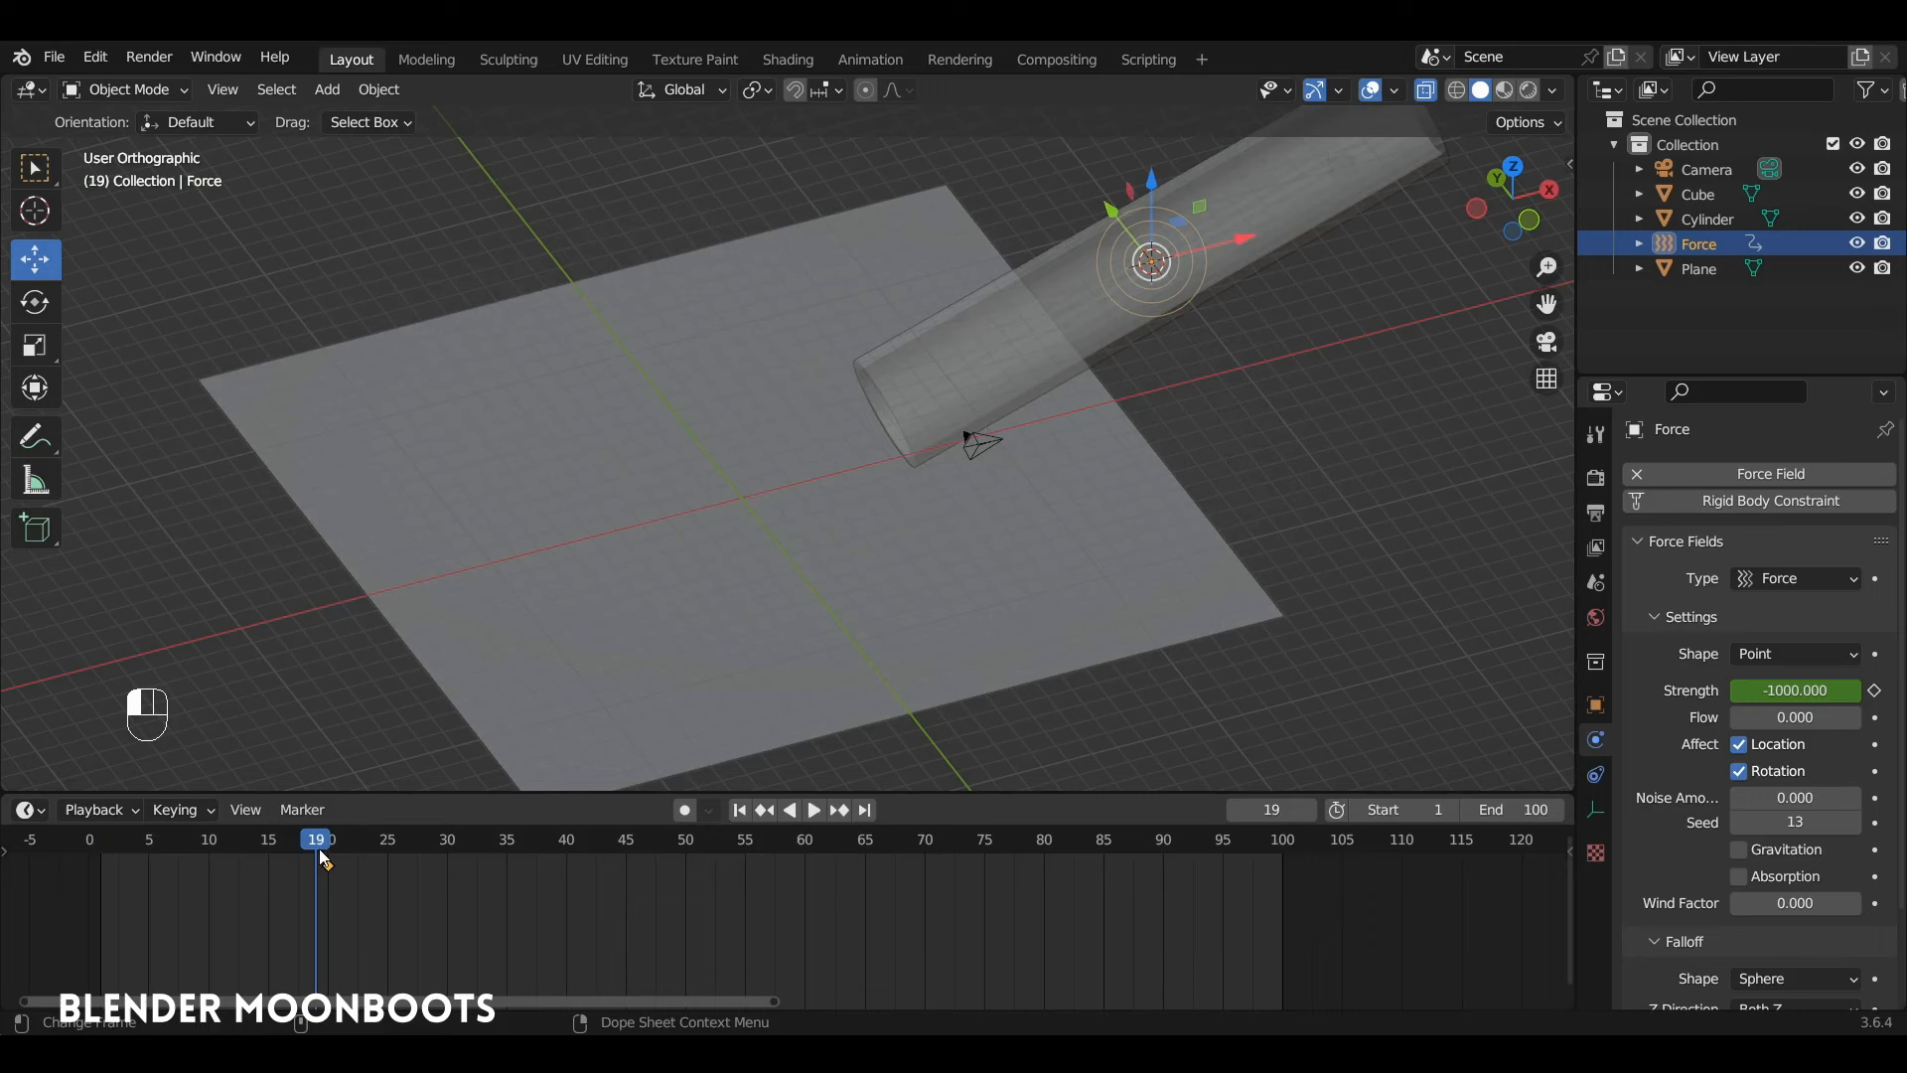
left_click(1794, 685)
type("0")
key("Return")
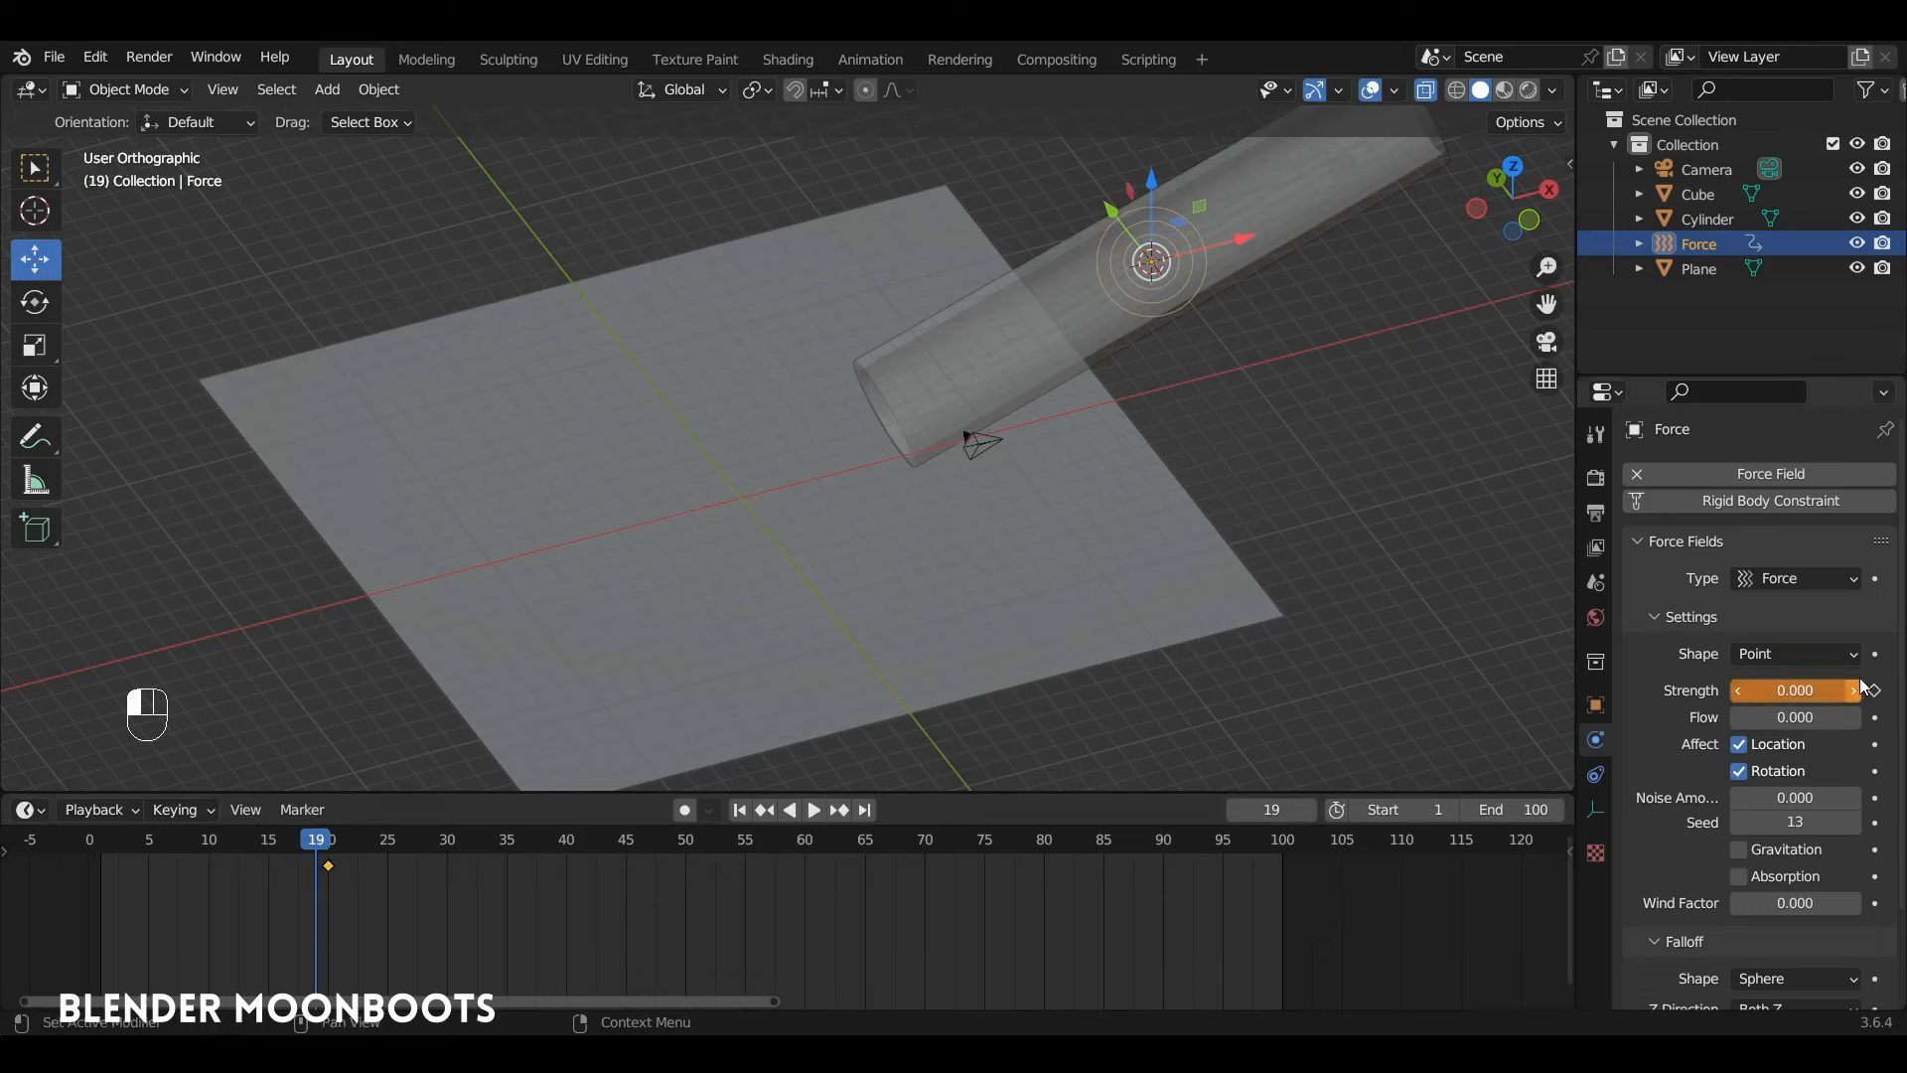
left_click(1874, 690)
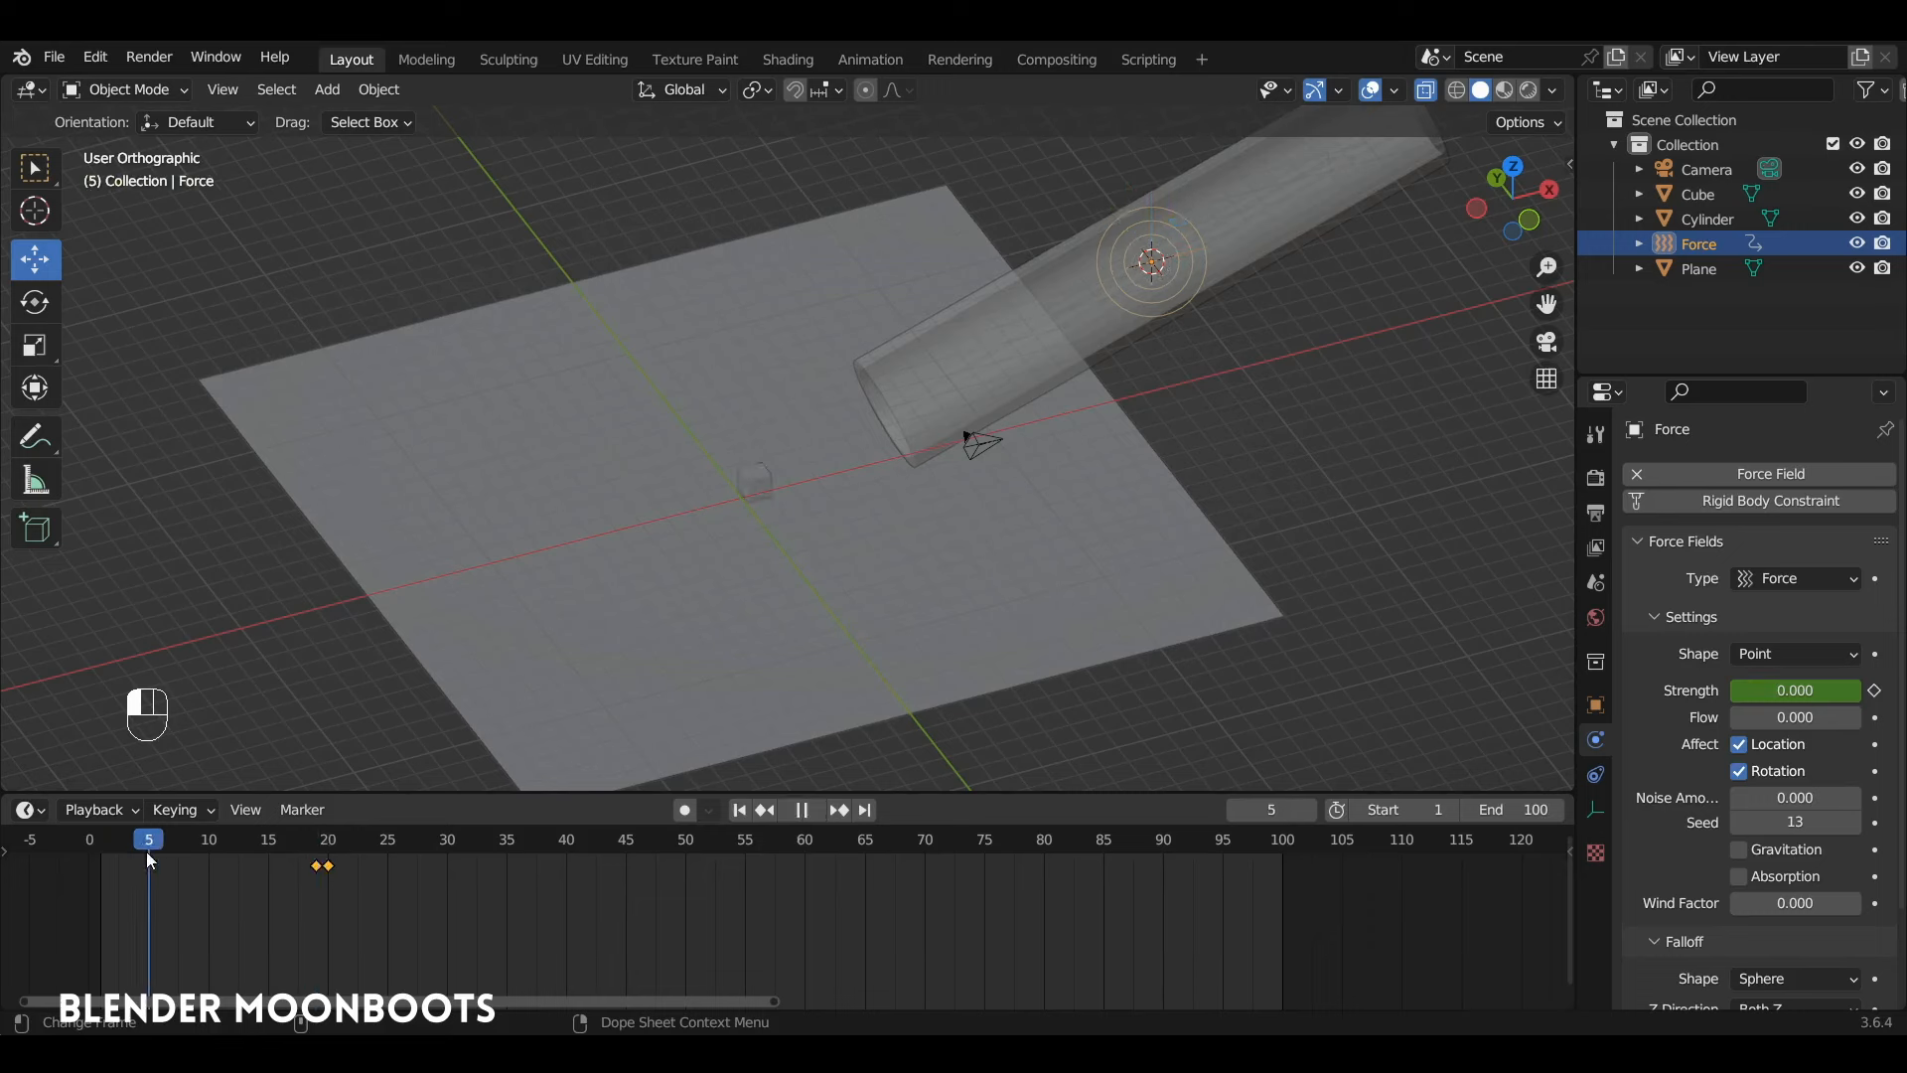
Turn off X-ray display and play the animation from the start to check when the suction begins
key("space")
key("space")
mouse_move(349, 850)
left_mouse_down()
mouse_move(273, 874)
mouse_move(319, 872)
mouse_move(185, 871)
left_mouse_up()
key("alt+z")
key("space")
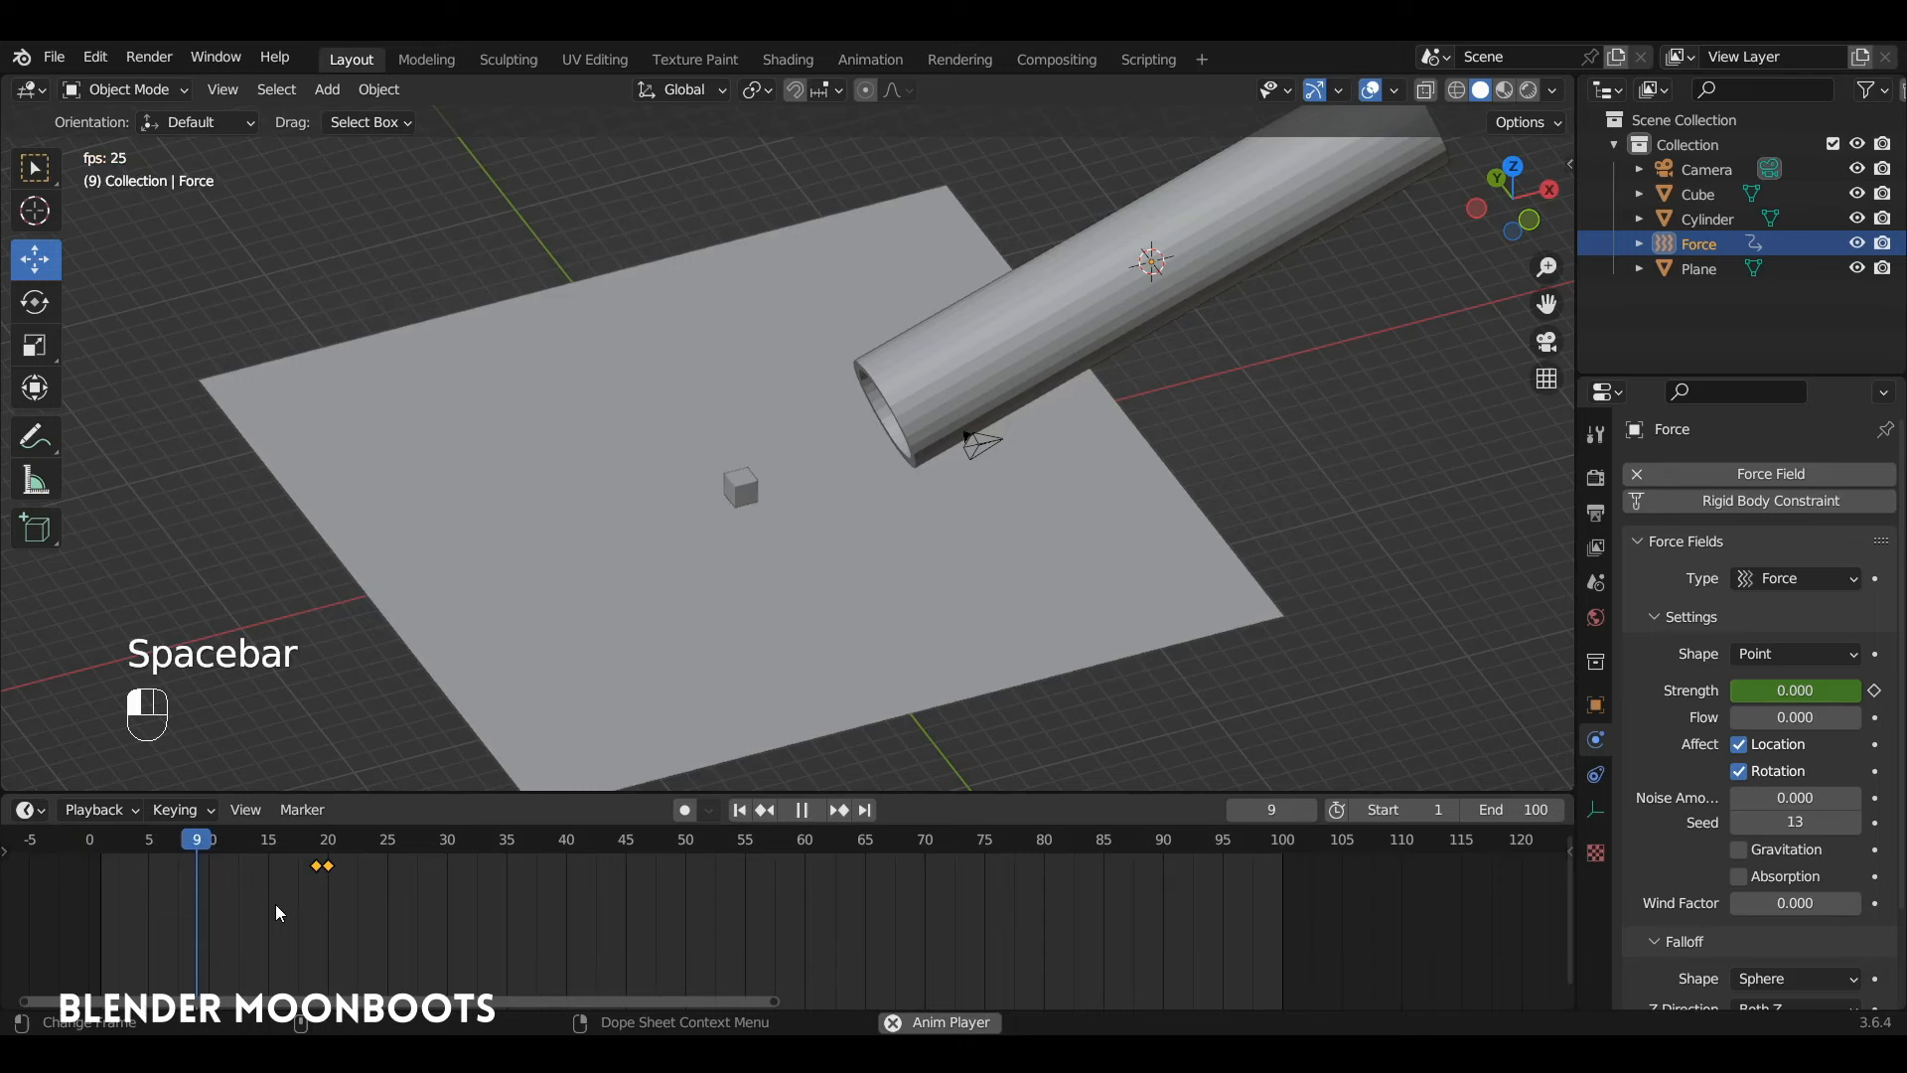
key("space")
key("shift+Left")
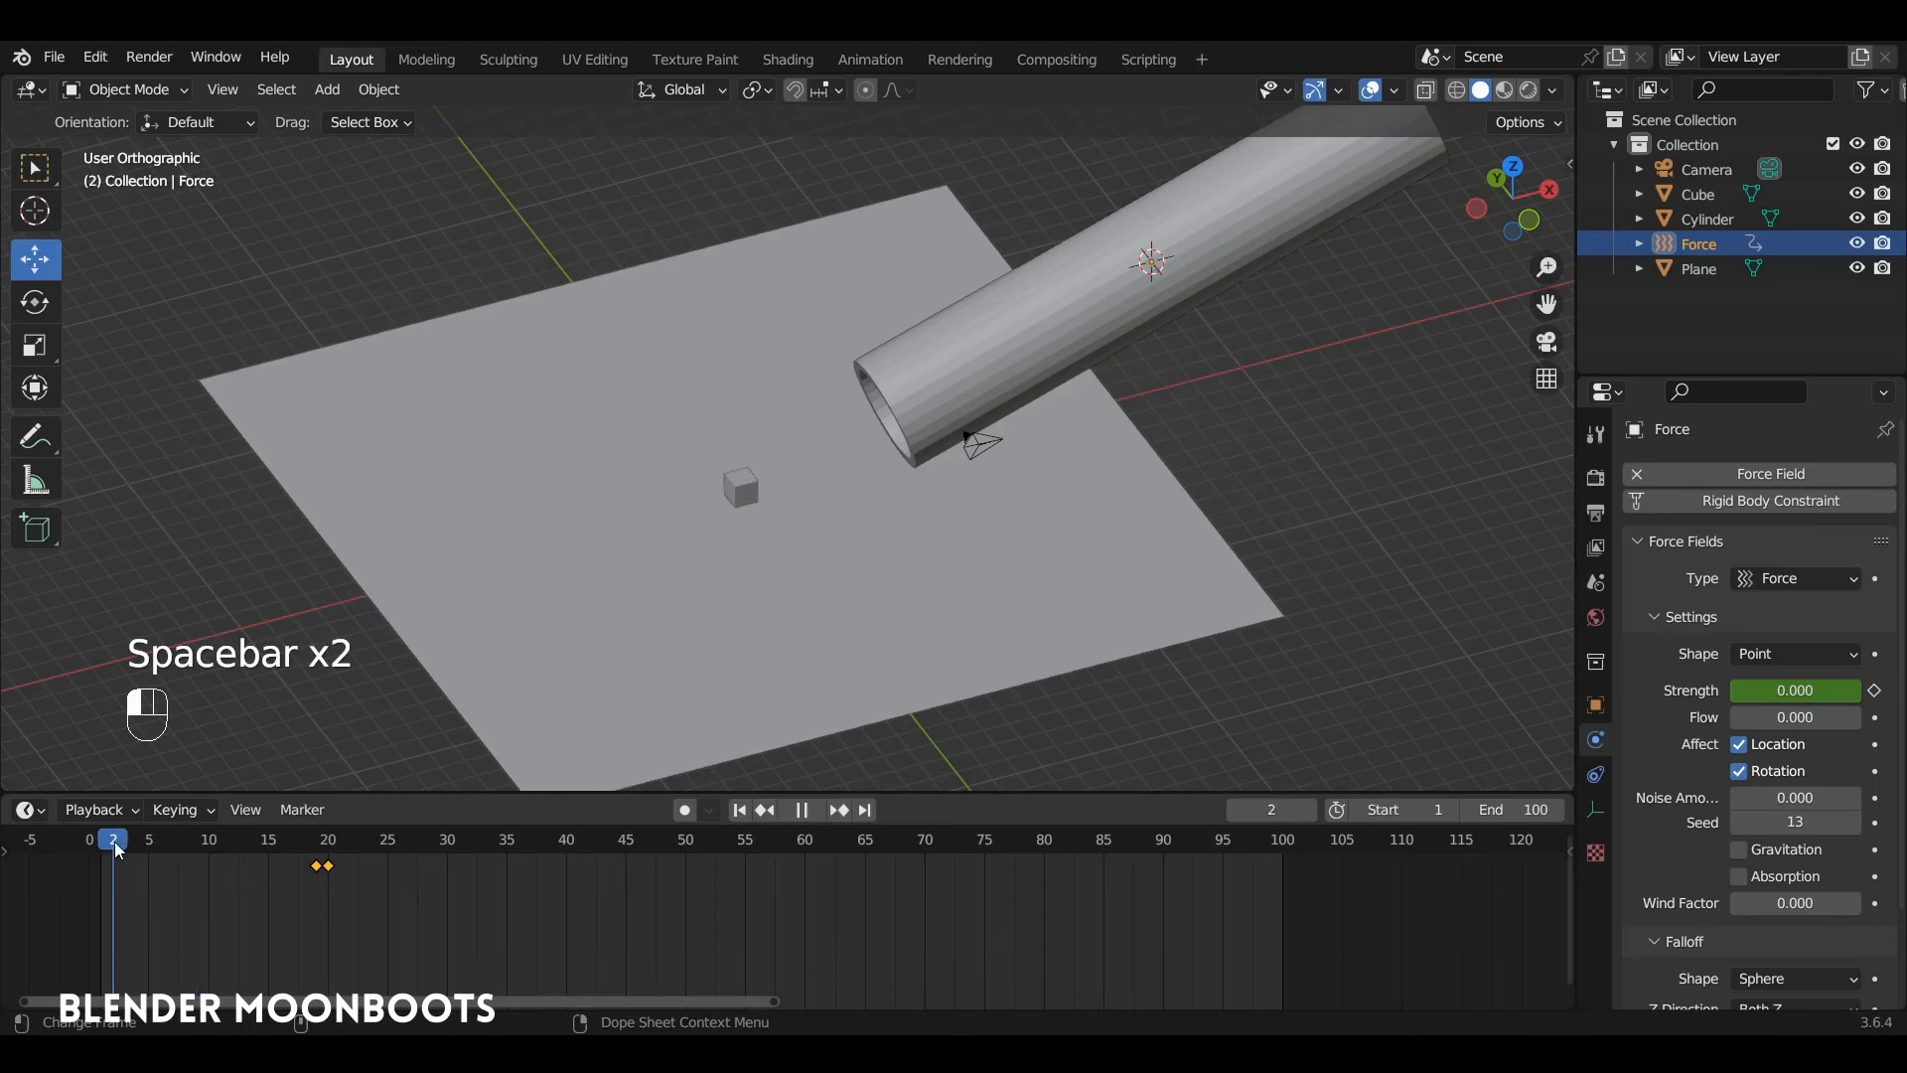
Make 18 linked duplicates of the small cube in top view, scattered across the plane in front of the tube's opening
left_click_drag(819, 452, 813, 542, "alt")
left_click(812, 549)
key("KP_7")
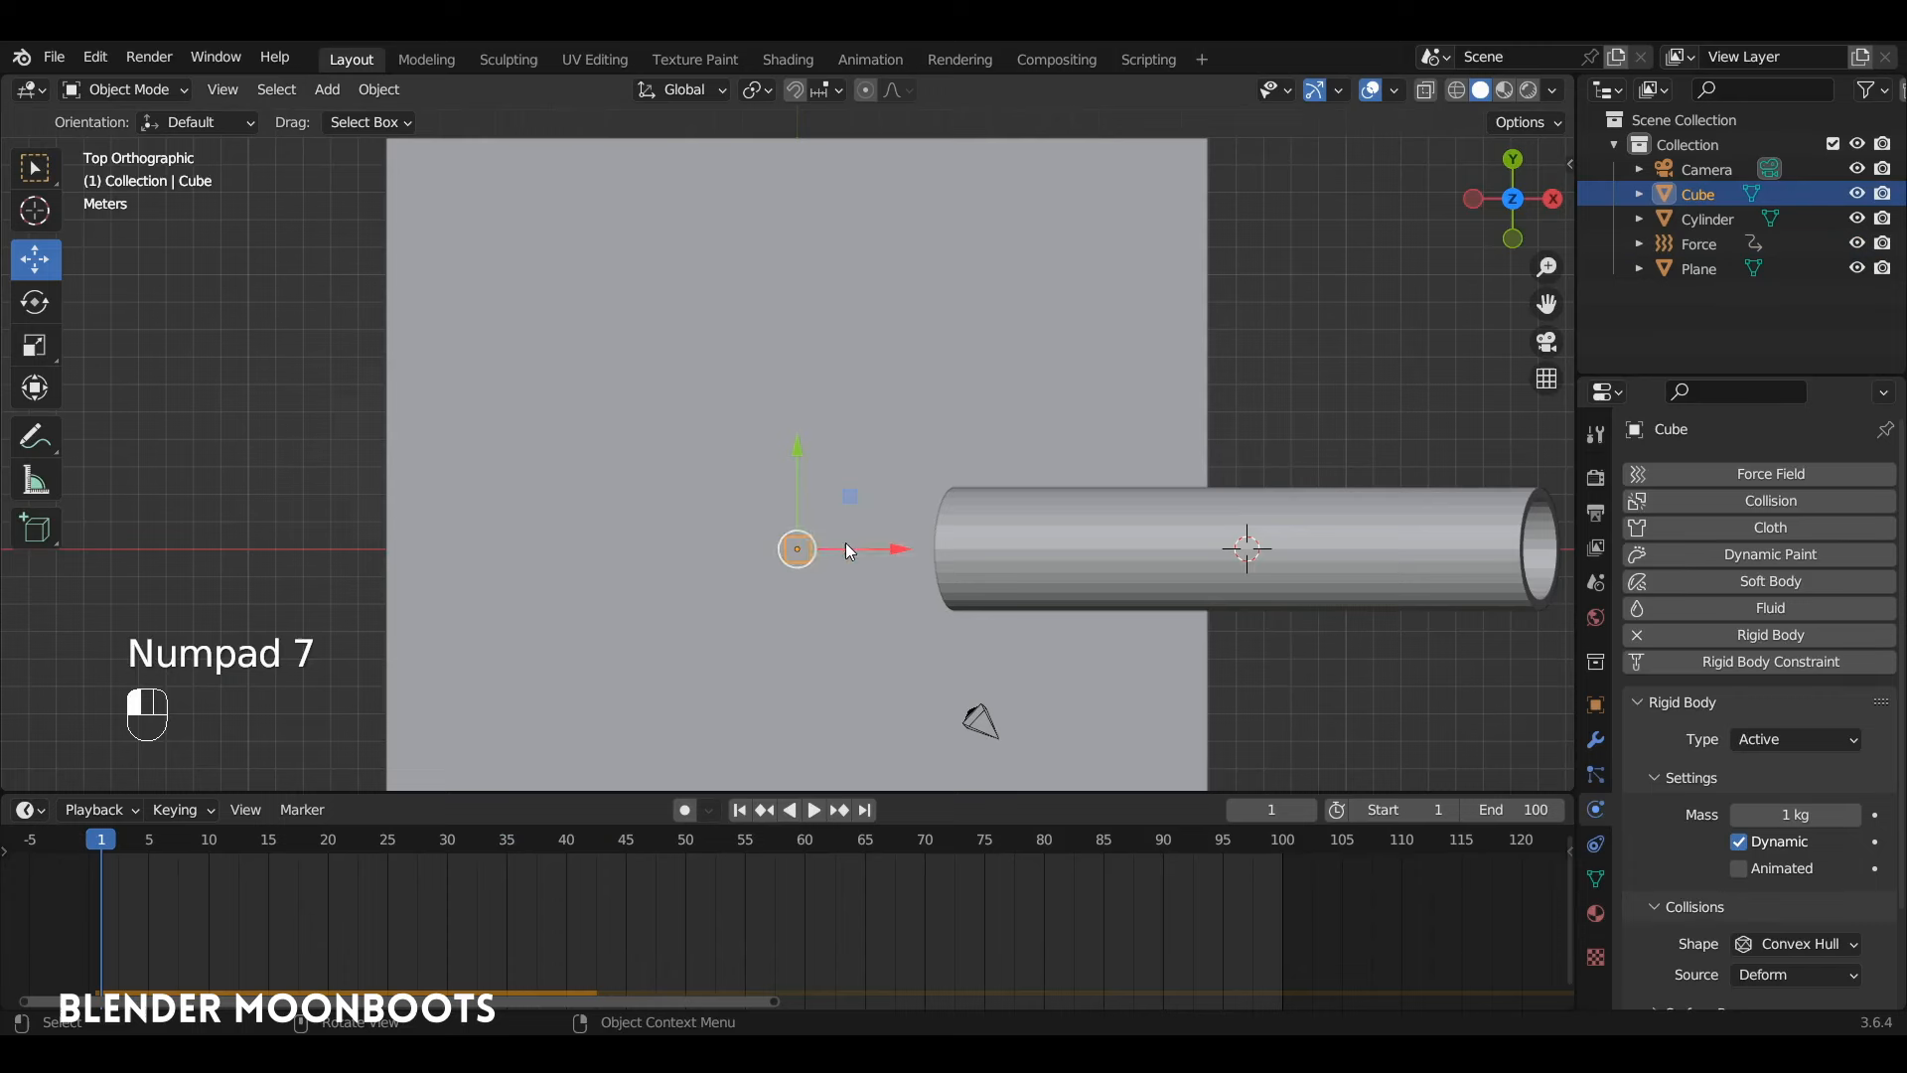
key("alt+d")
left_click(779, 608)
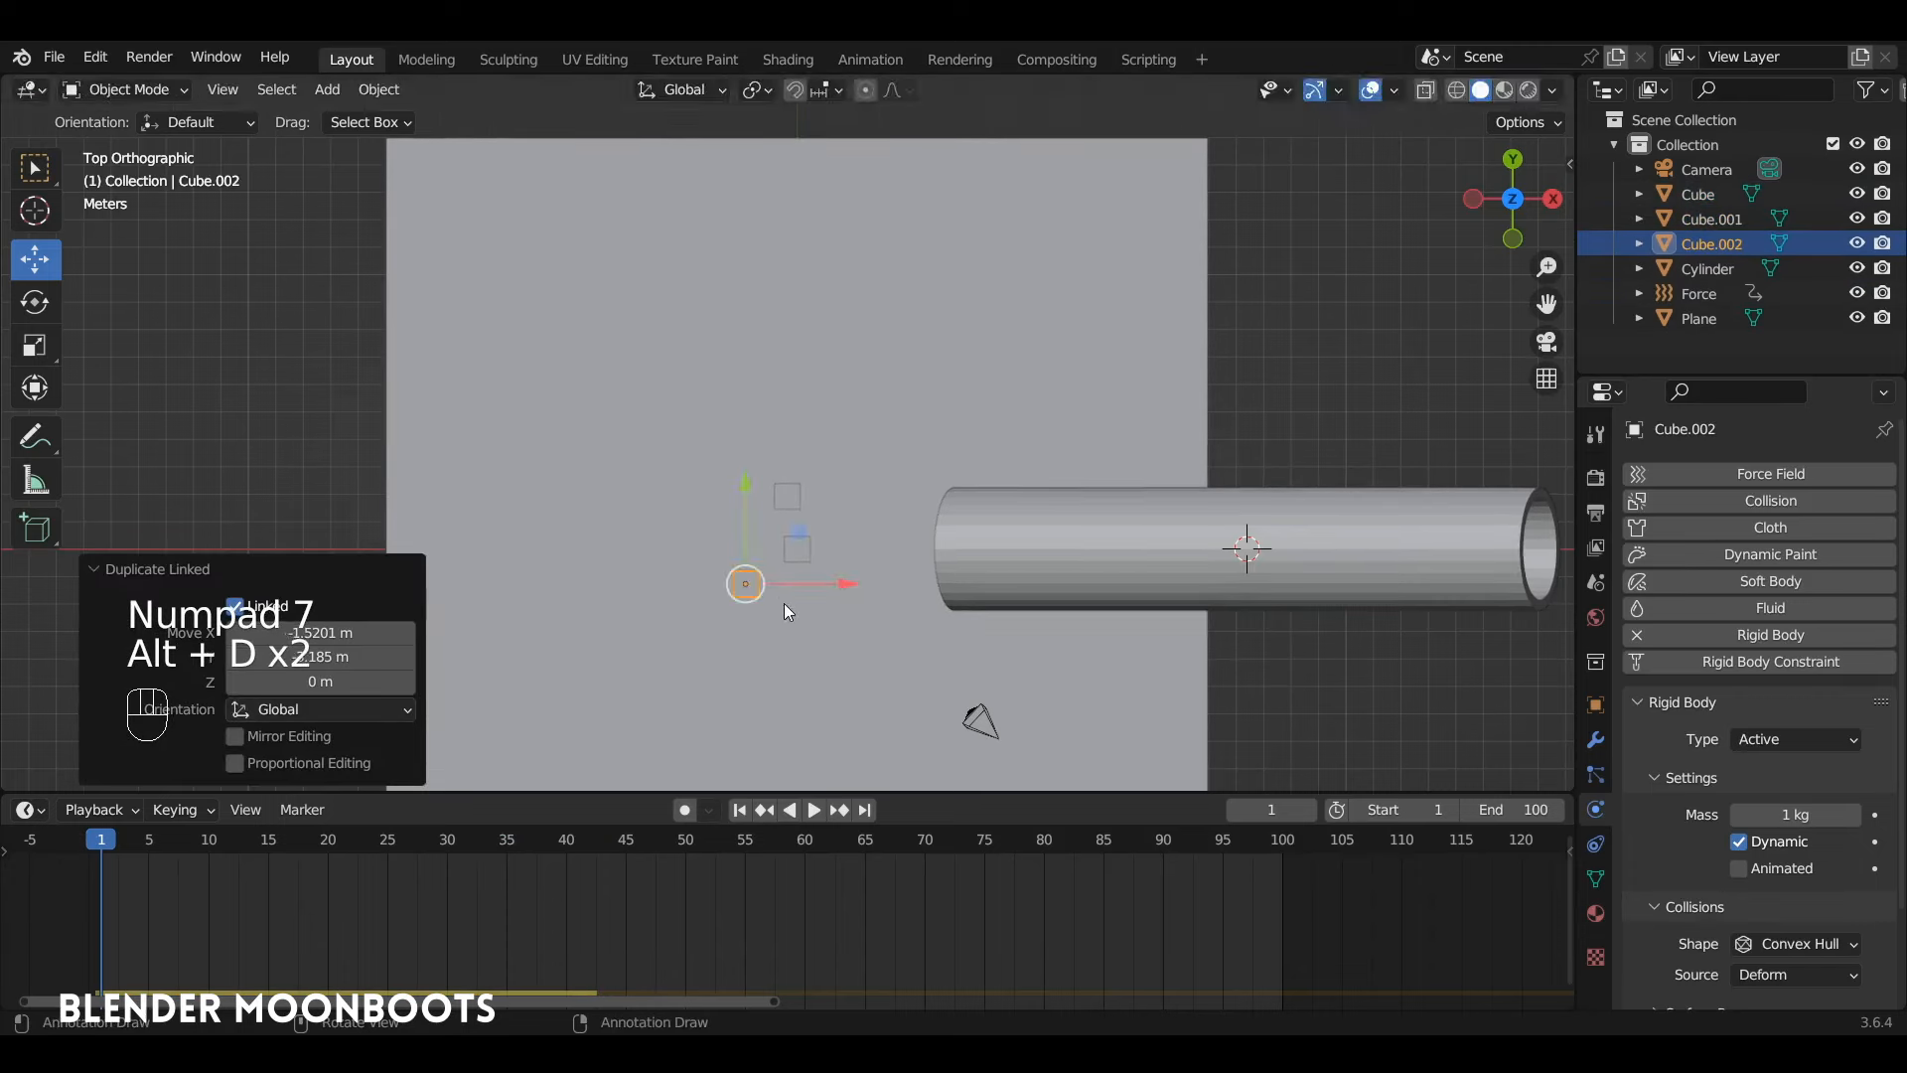
key("alt+d")
left_click(752, 550)
key("alt+d")
left_click(746, 437)
key("alt+d")
left_click(652, 497)
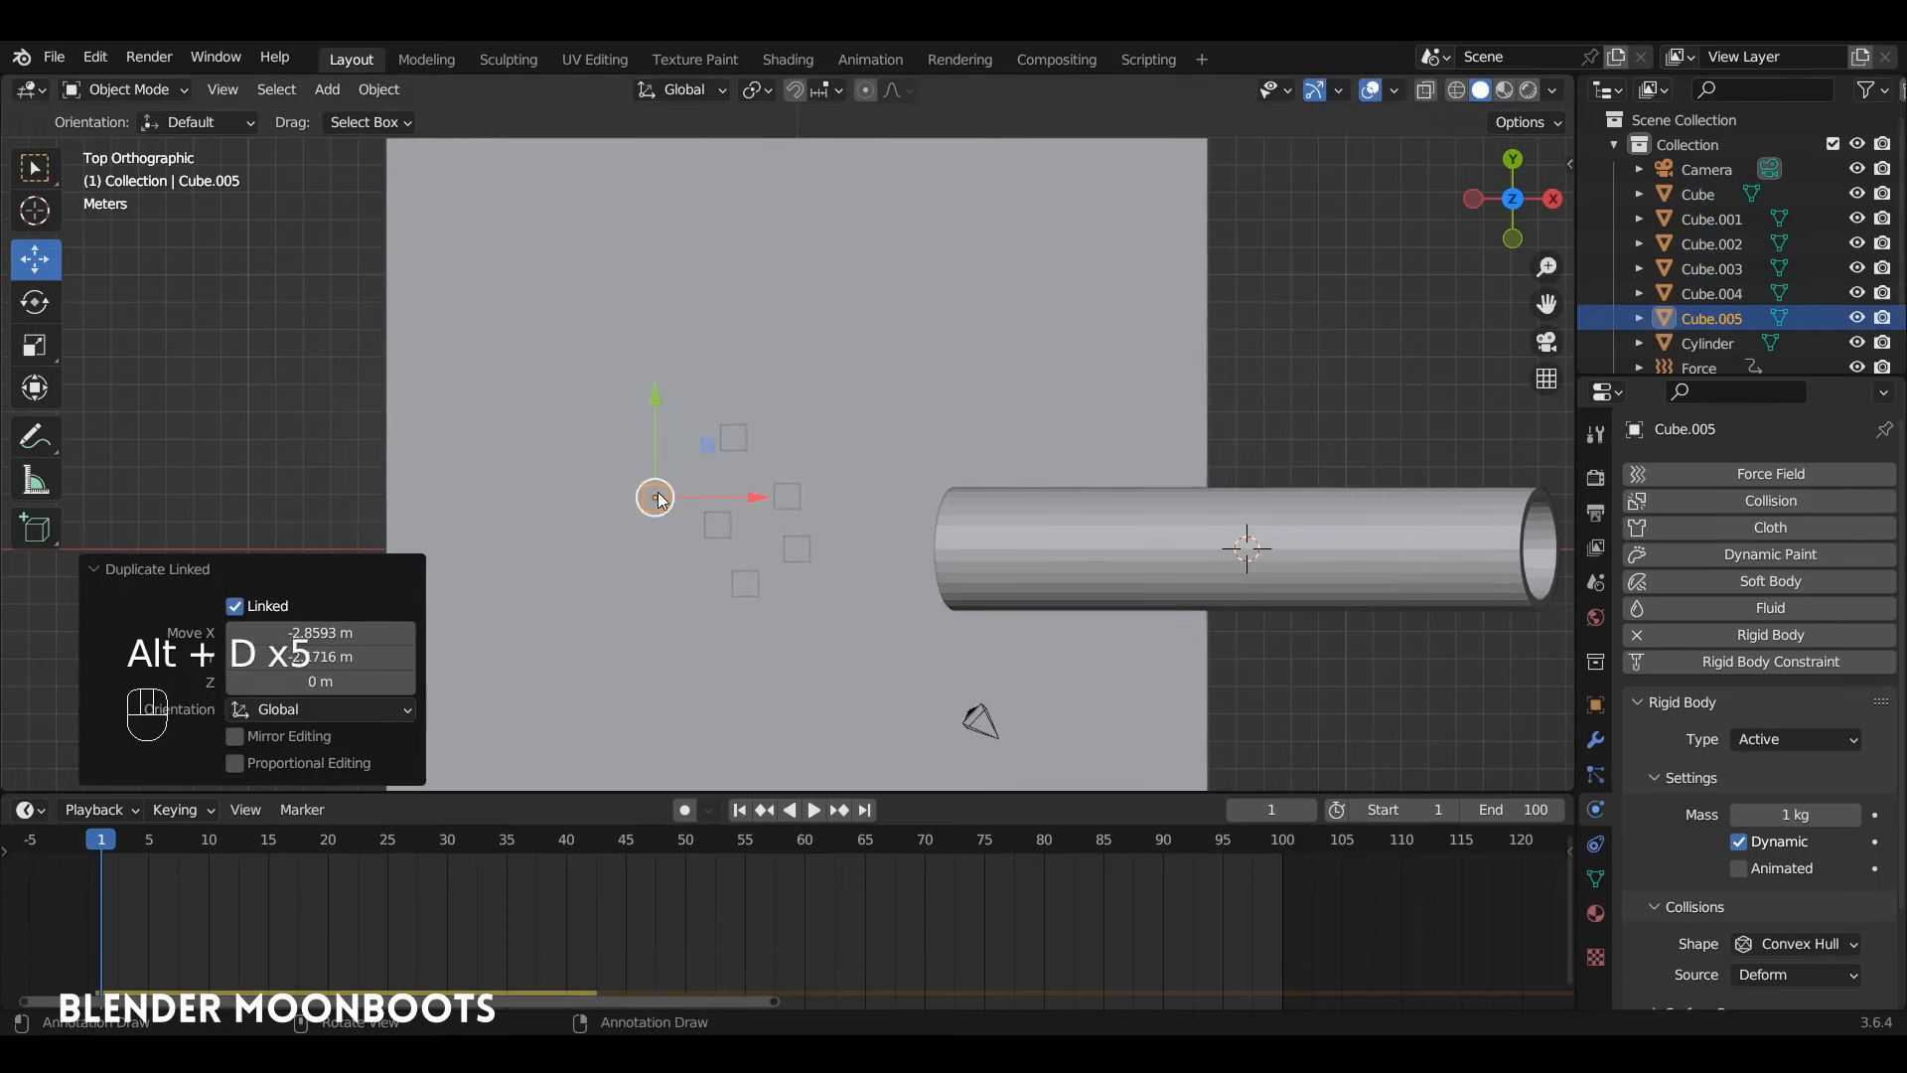
key("alt+d")
left_click(694, 593)
key("alt+d")
left_click(678, 700)
key("alt+d")
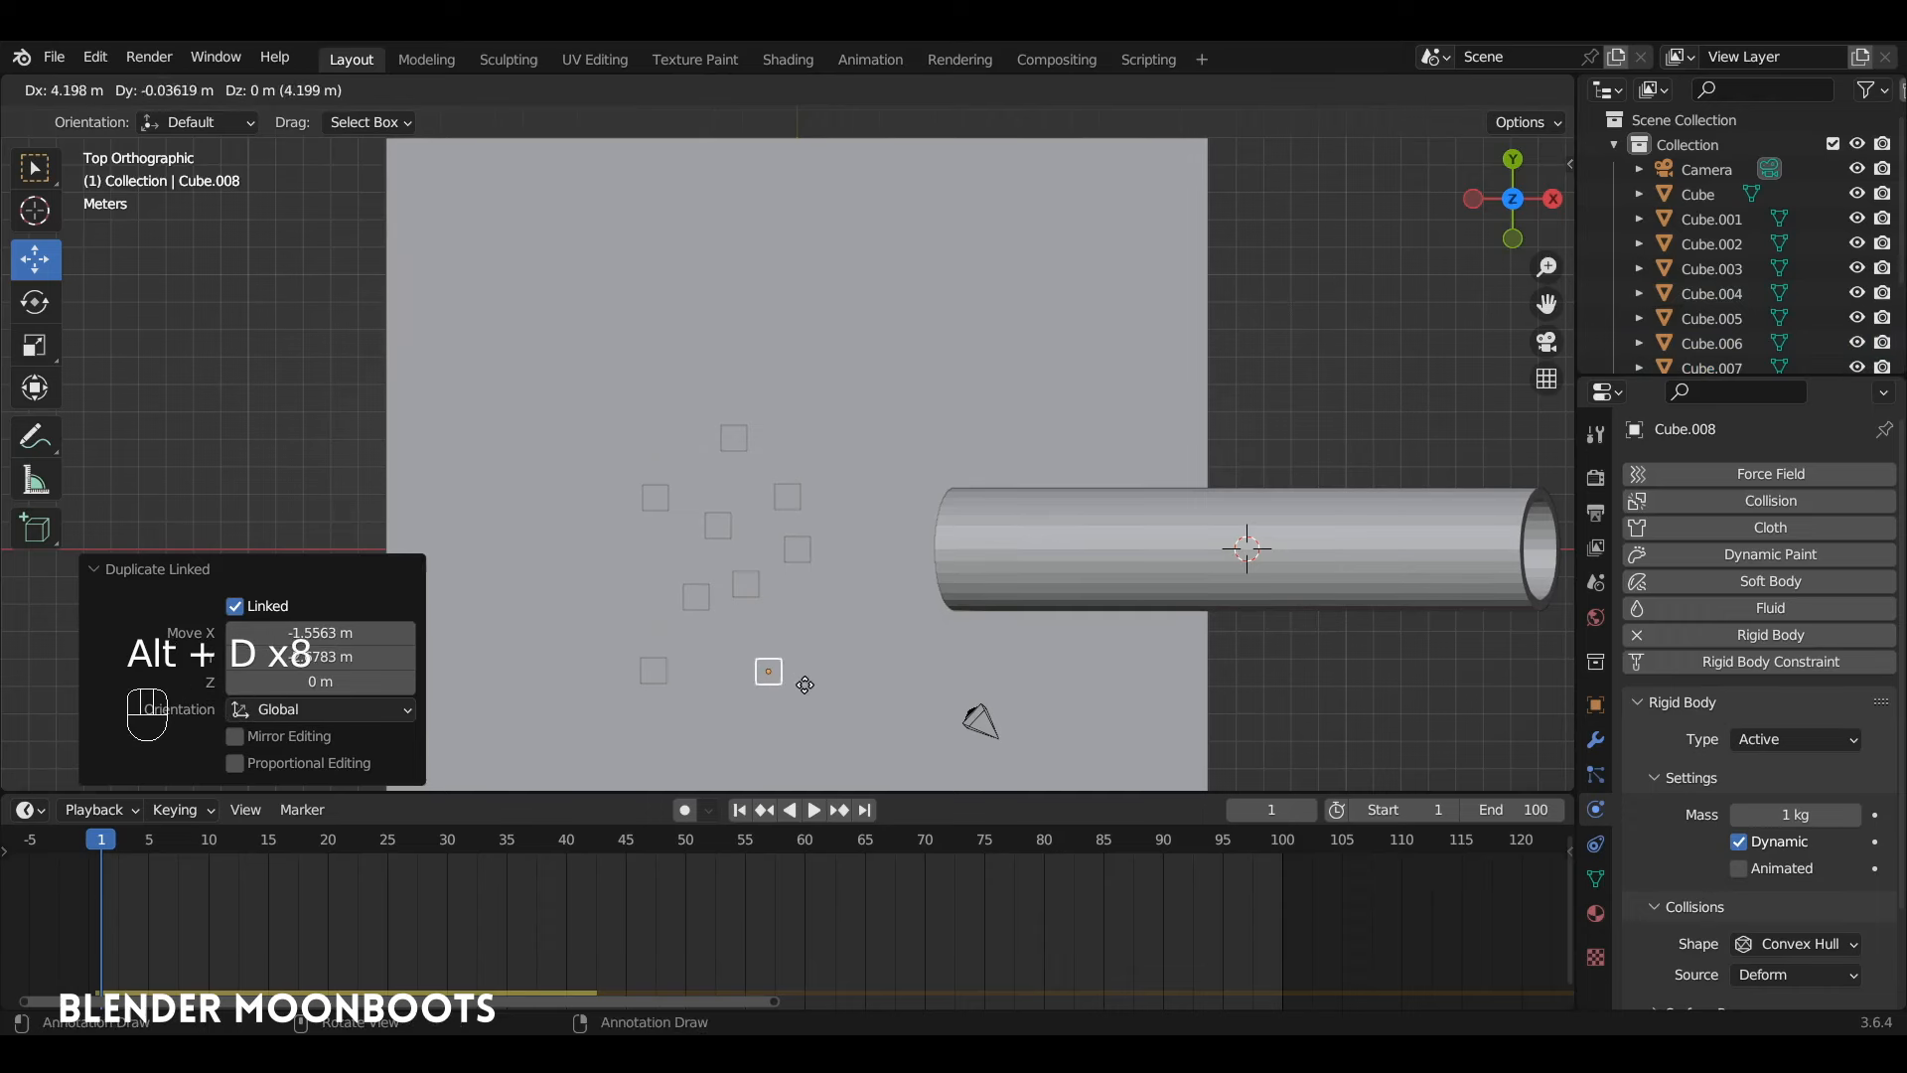
left_click(799, 690)
key("alt+d")
left_click(932, 732)
key("alt+d")
left_click(915, 633)
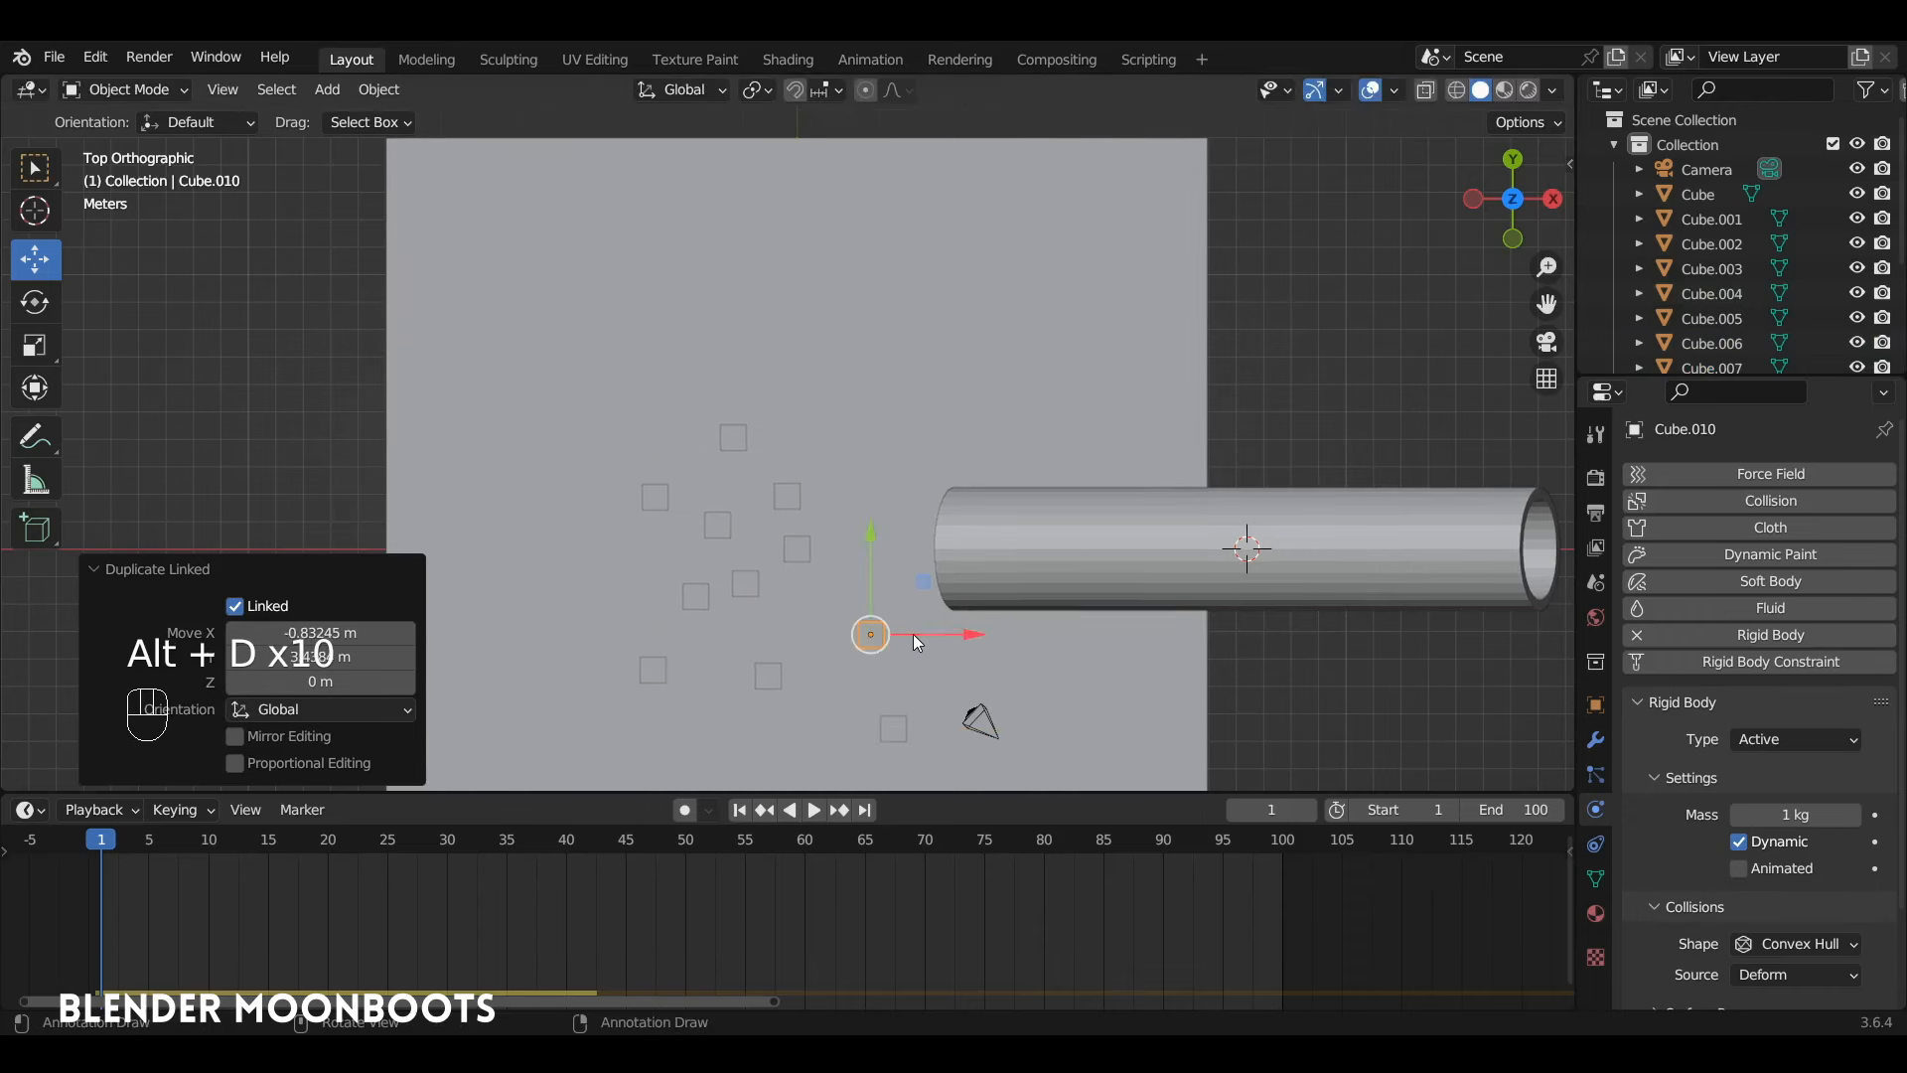
key("alt+d")
left_click(883, 520)
key("alt+d")
left_click(862, 401)
key("alt+d")
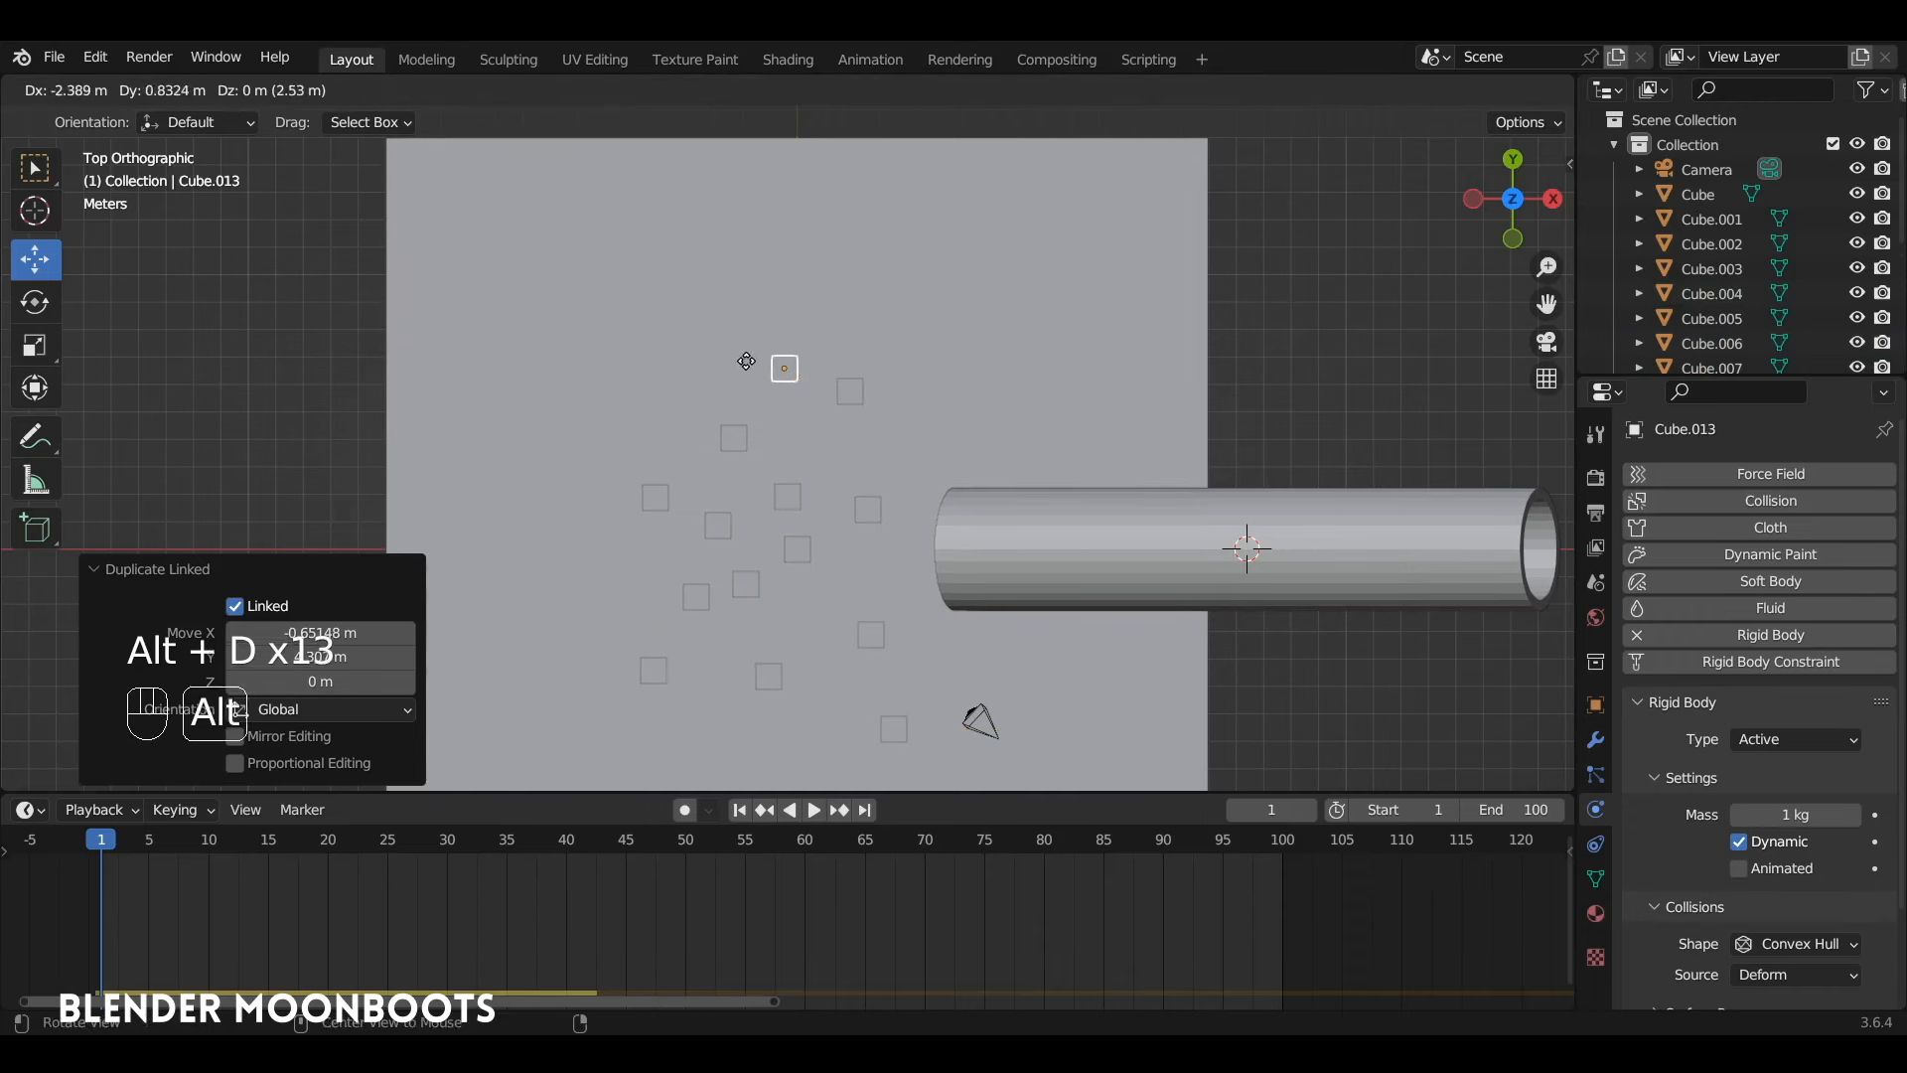
left_click(708, 342)
key("alt+d")
left_click(627, 366)
key("alt+d")
left_click(555, 536)
key("alt+d")
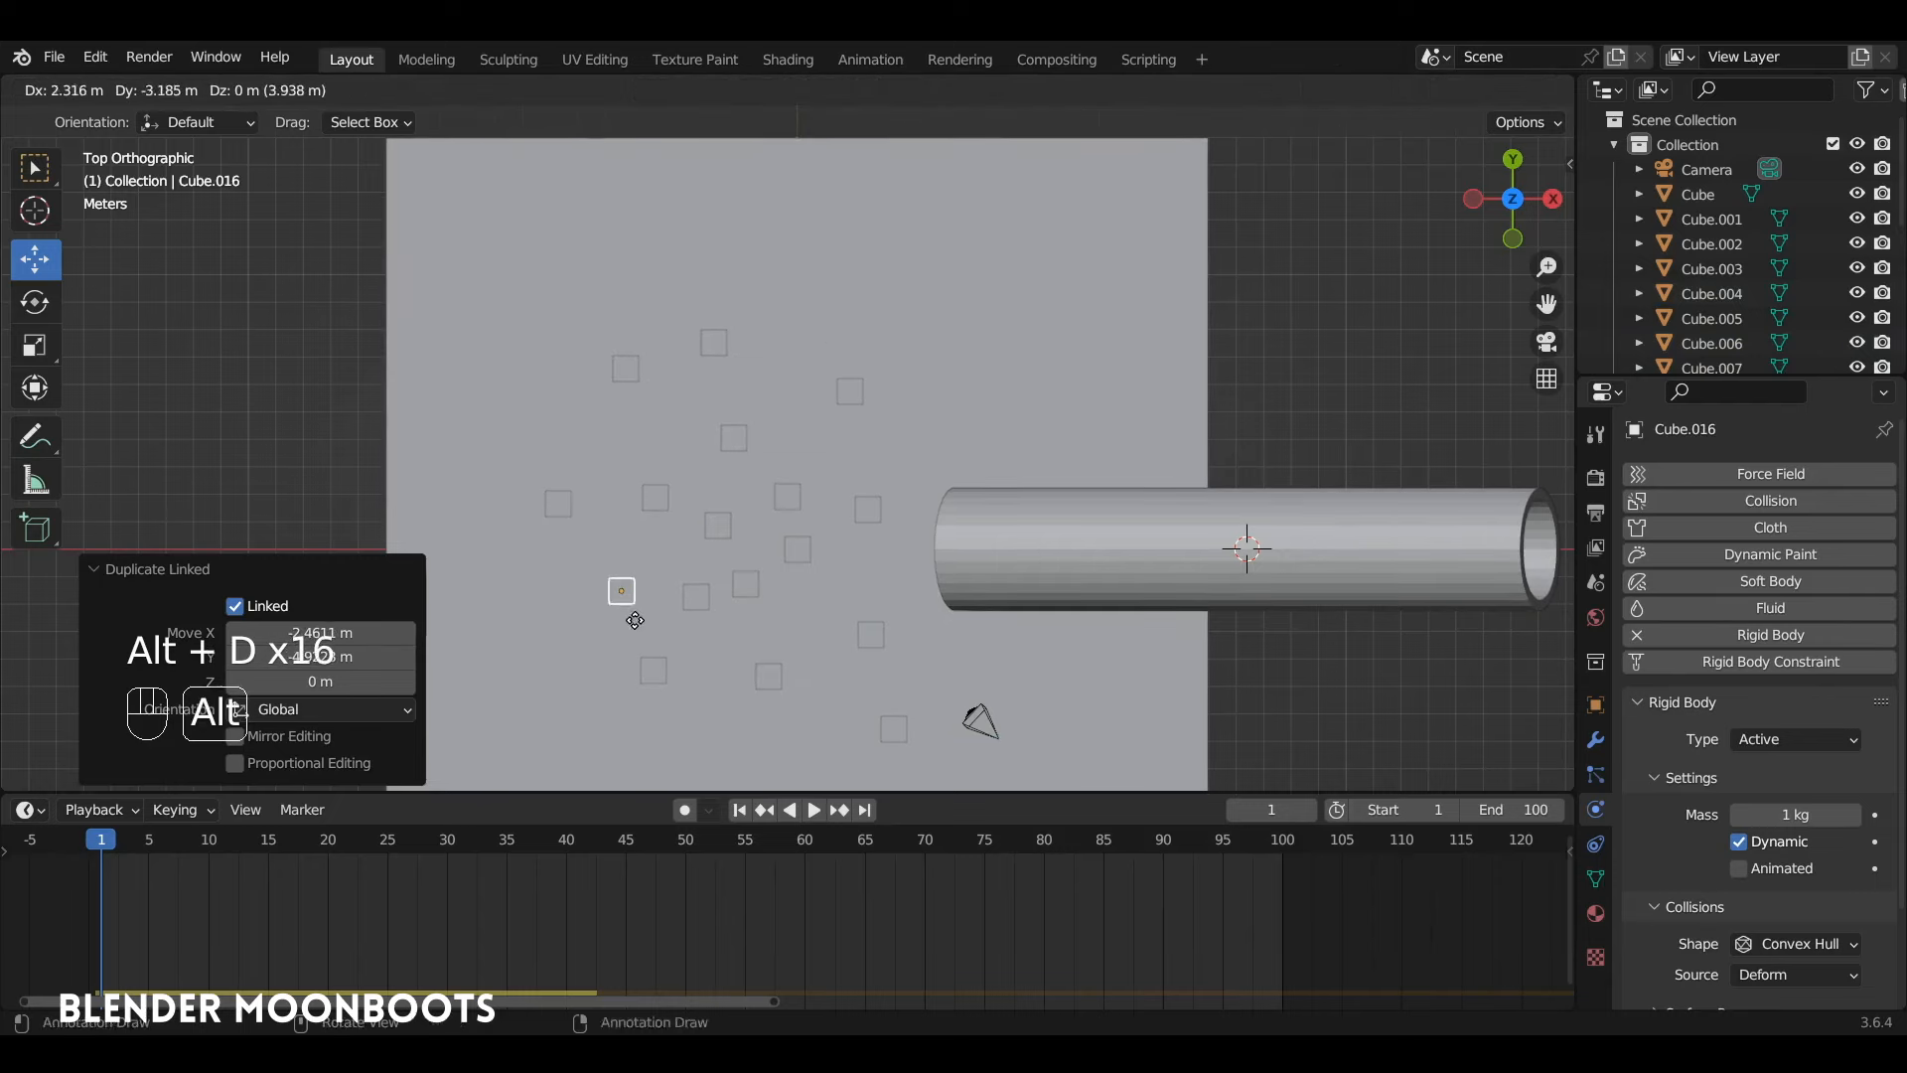
left_click(615, 628)
key("alt+d")
left_click(560, 701)
key("alt+d")
left_click(660, 764)
Try moving the shared mesh of a linked cube in Edit Mode, and undo the move
middle_click_drag(661, 764, 821, 503)
key("Tab")
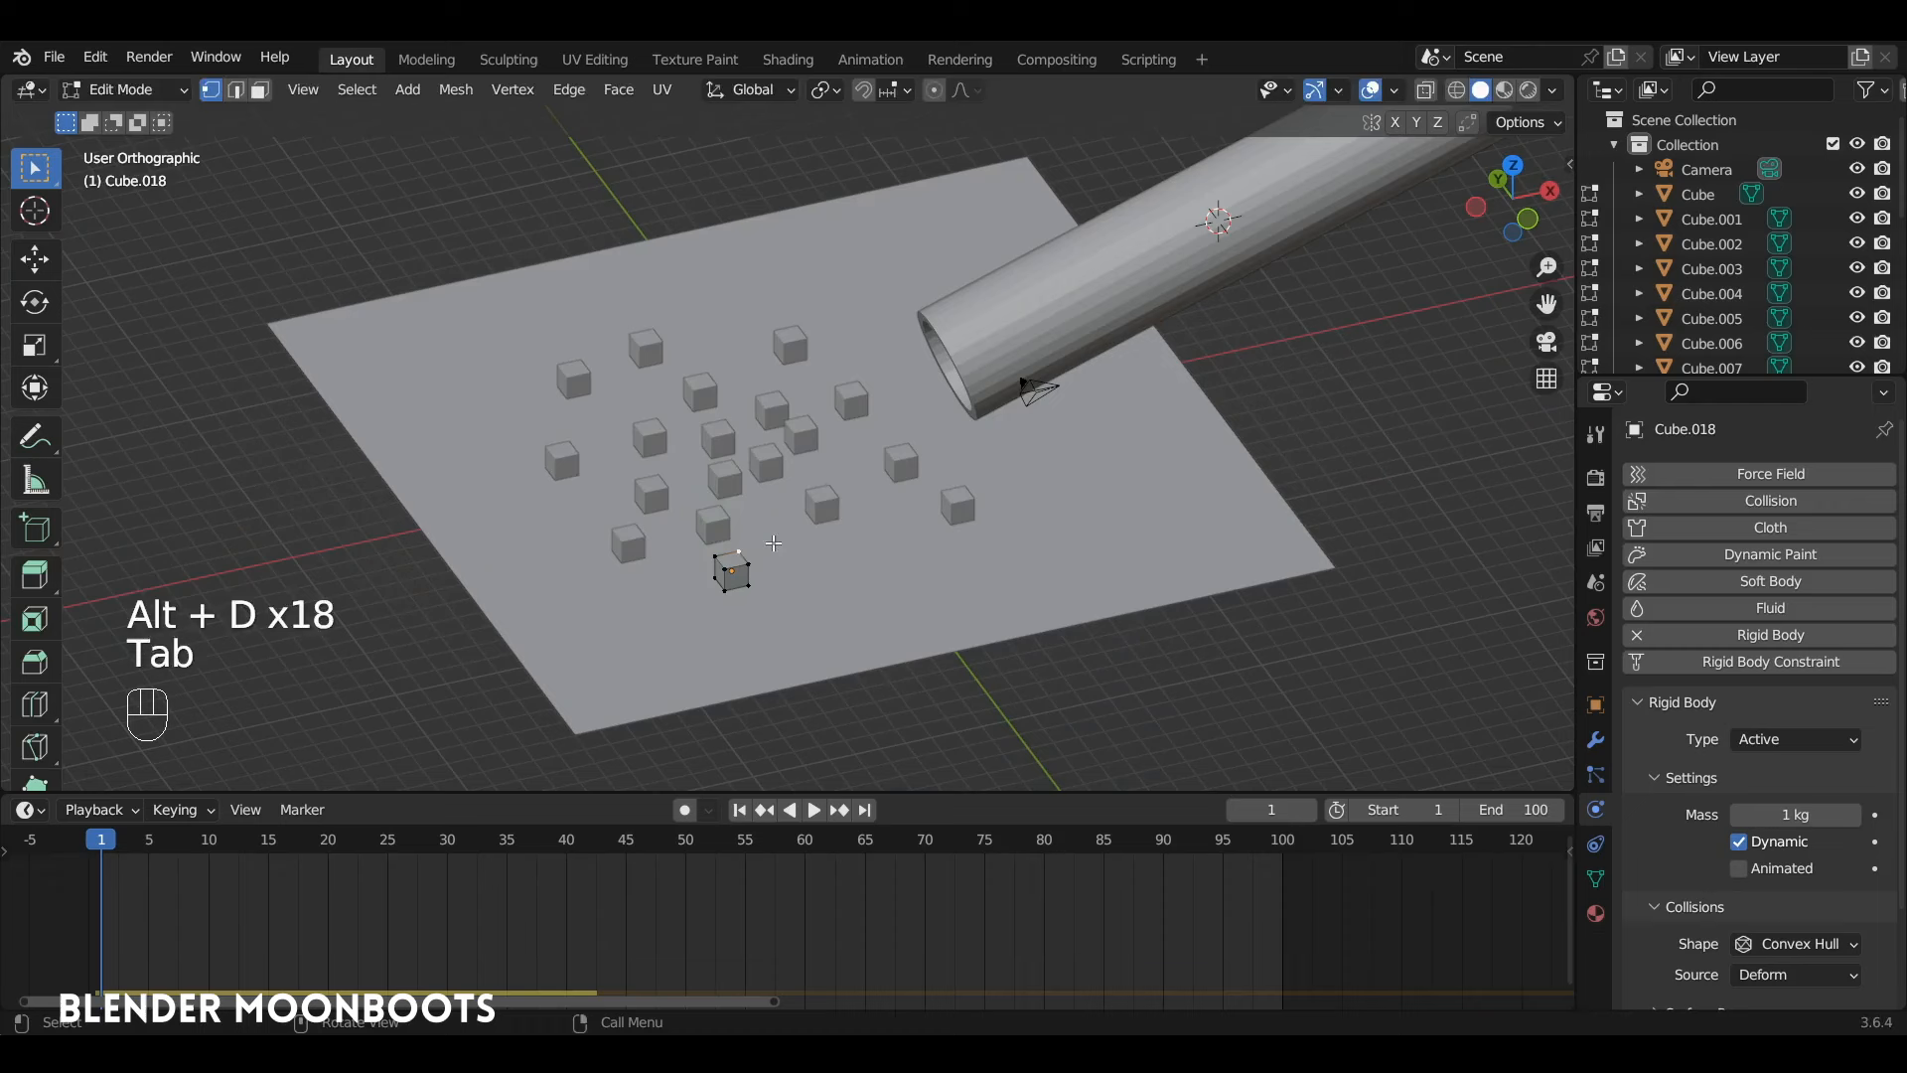
key("g")
left_click(751, 524)
key("ctrl+z")
key("Tab")
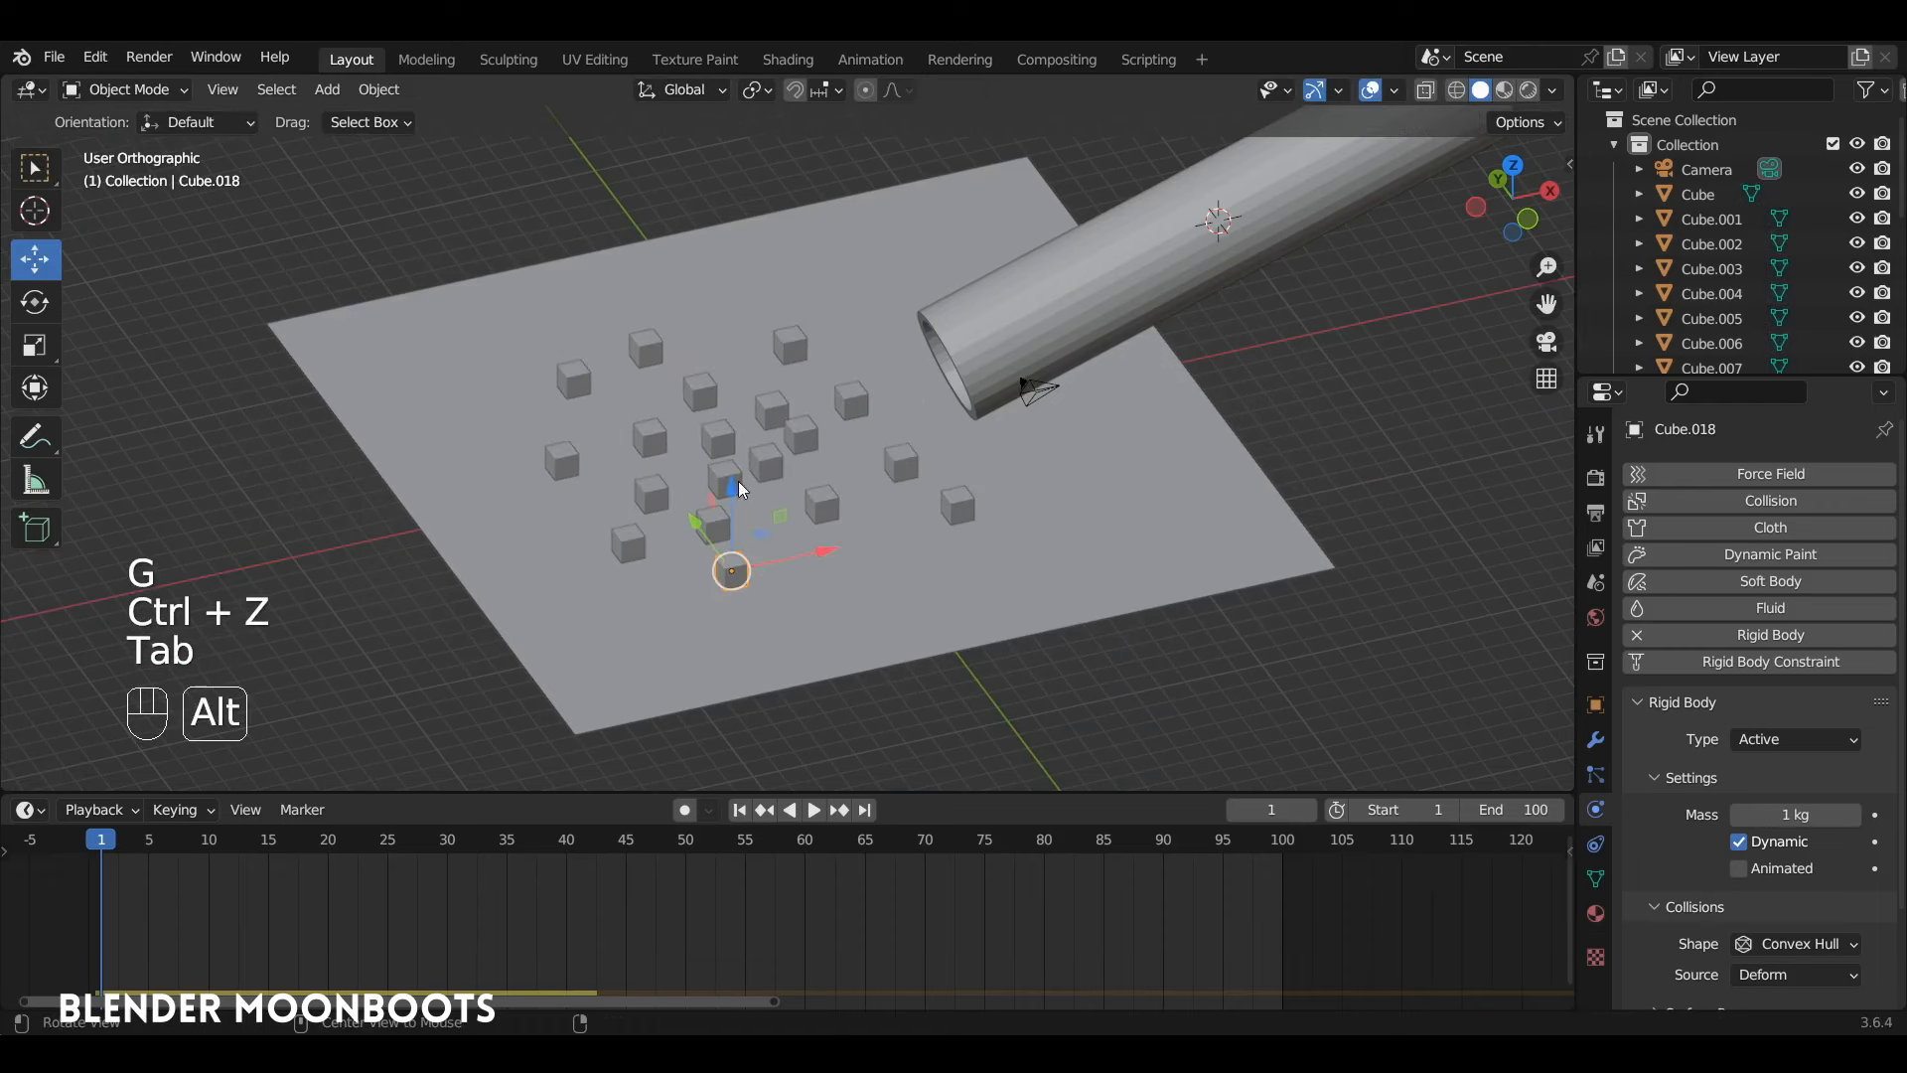
left_click_drag(736, 480, 761, 574, "alt")
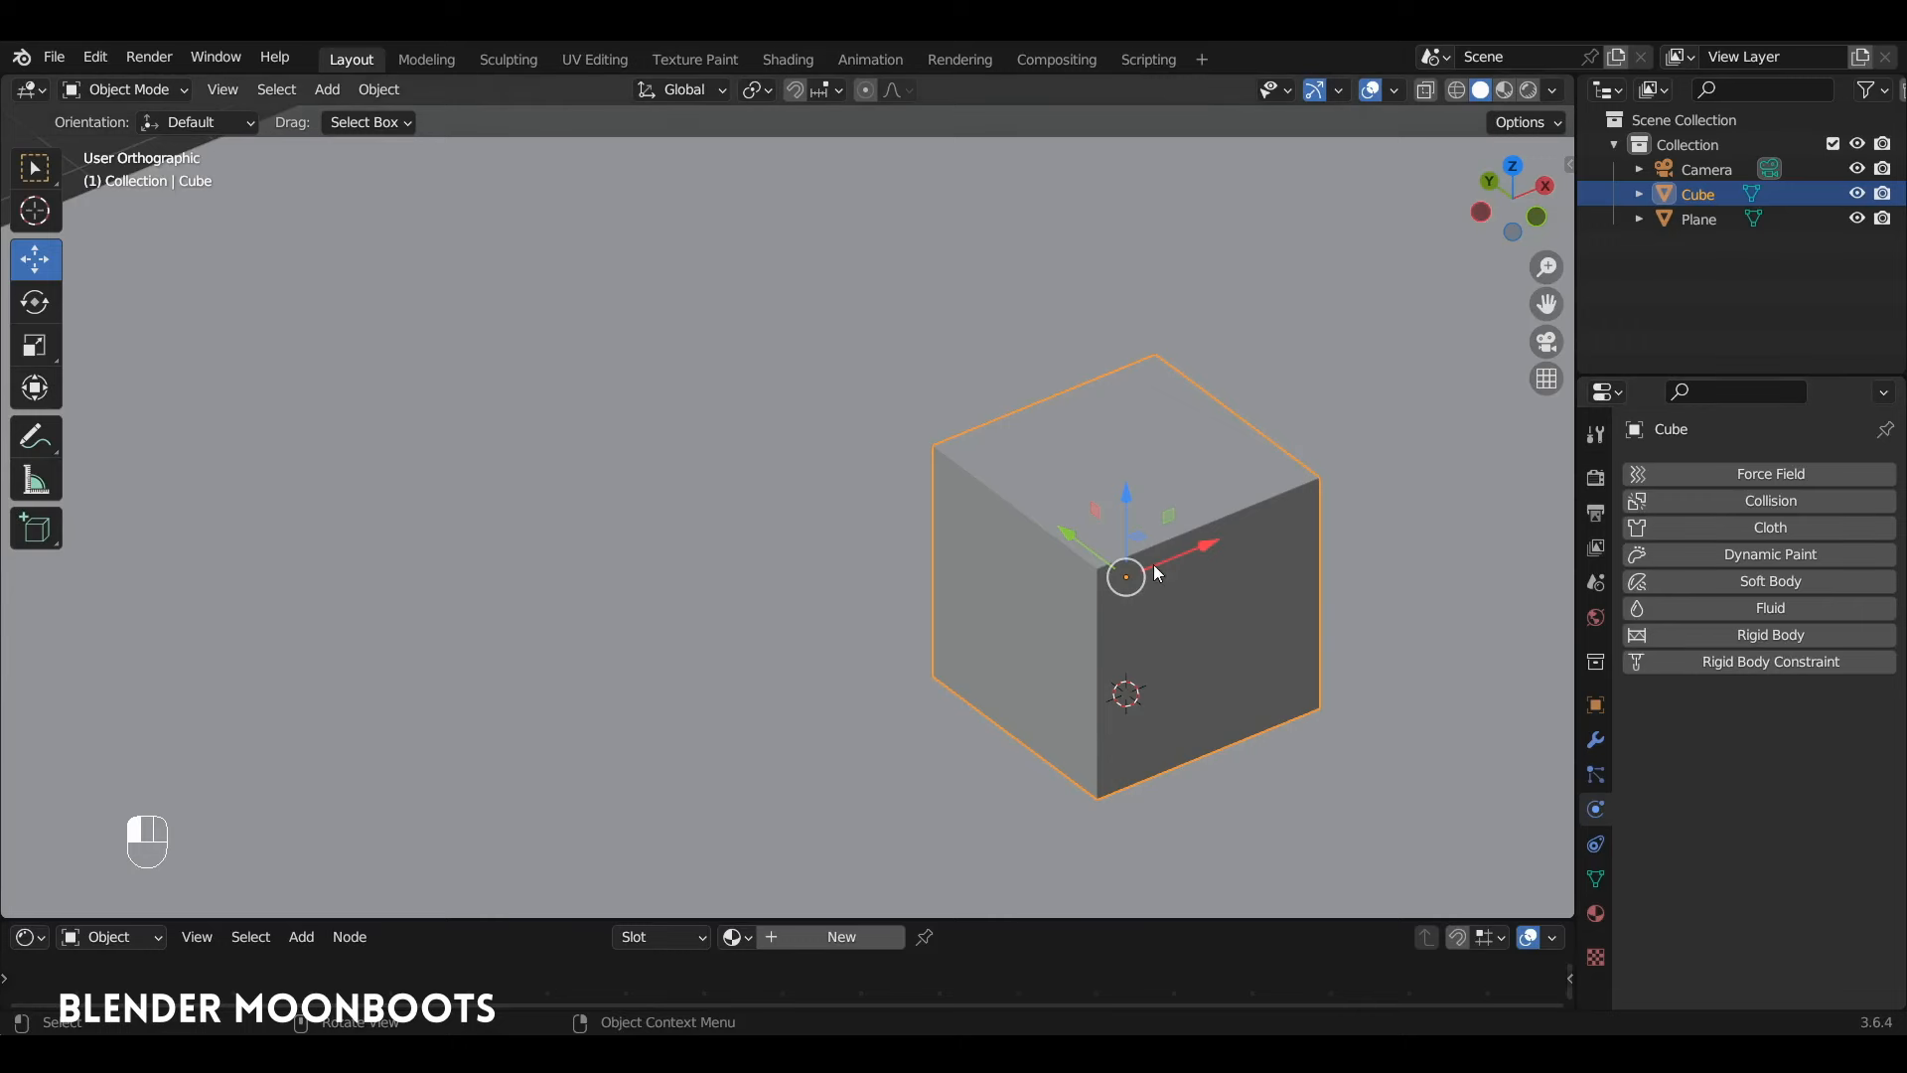
Make a linked duplicate of the large cube along Y and another from it along X, and reselect the original cube
key("alt+d")
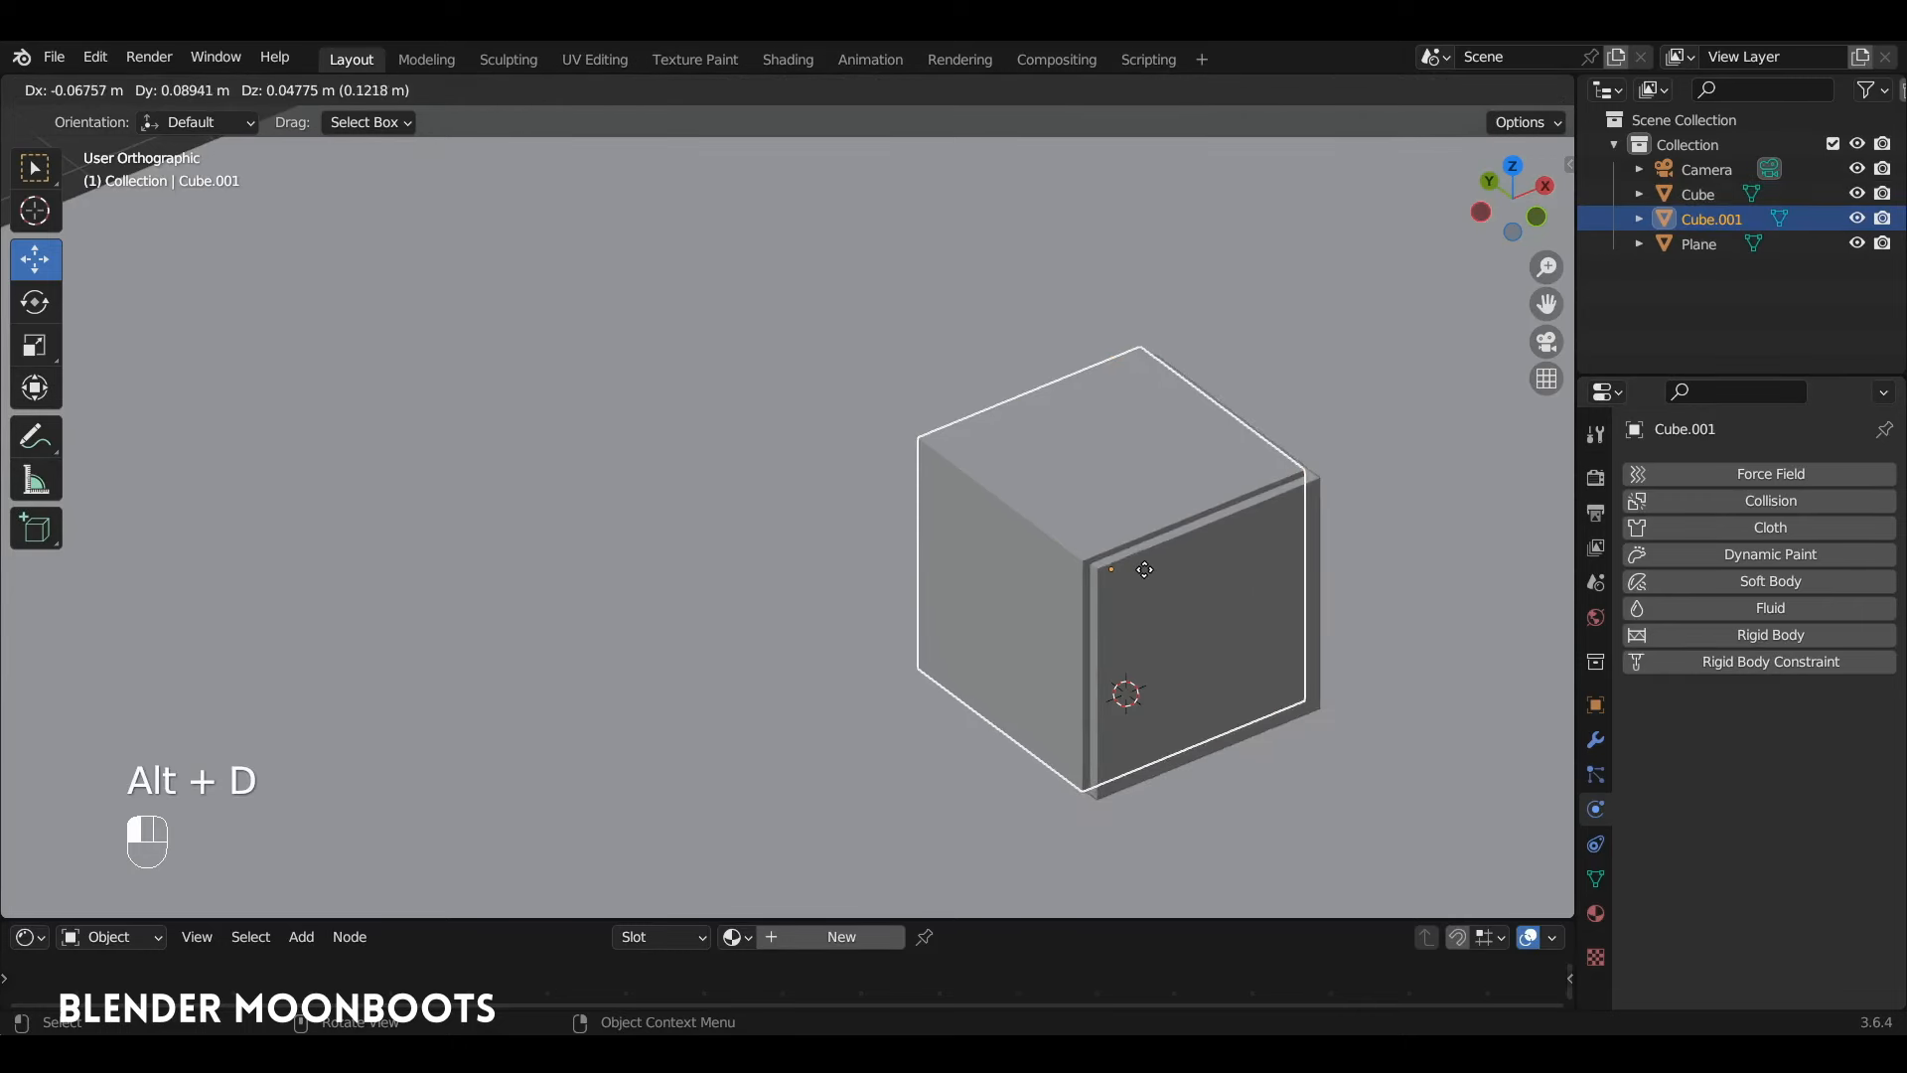
key("y")
left_click(911, 416)
key("alt+d")
key("x")
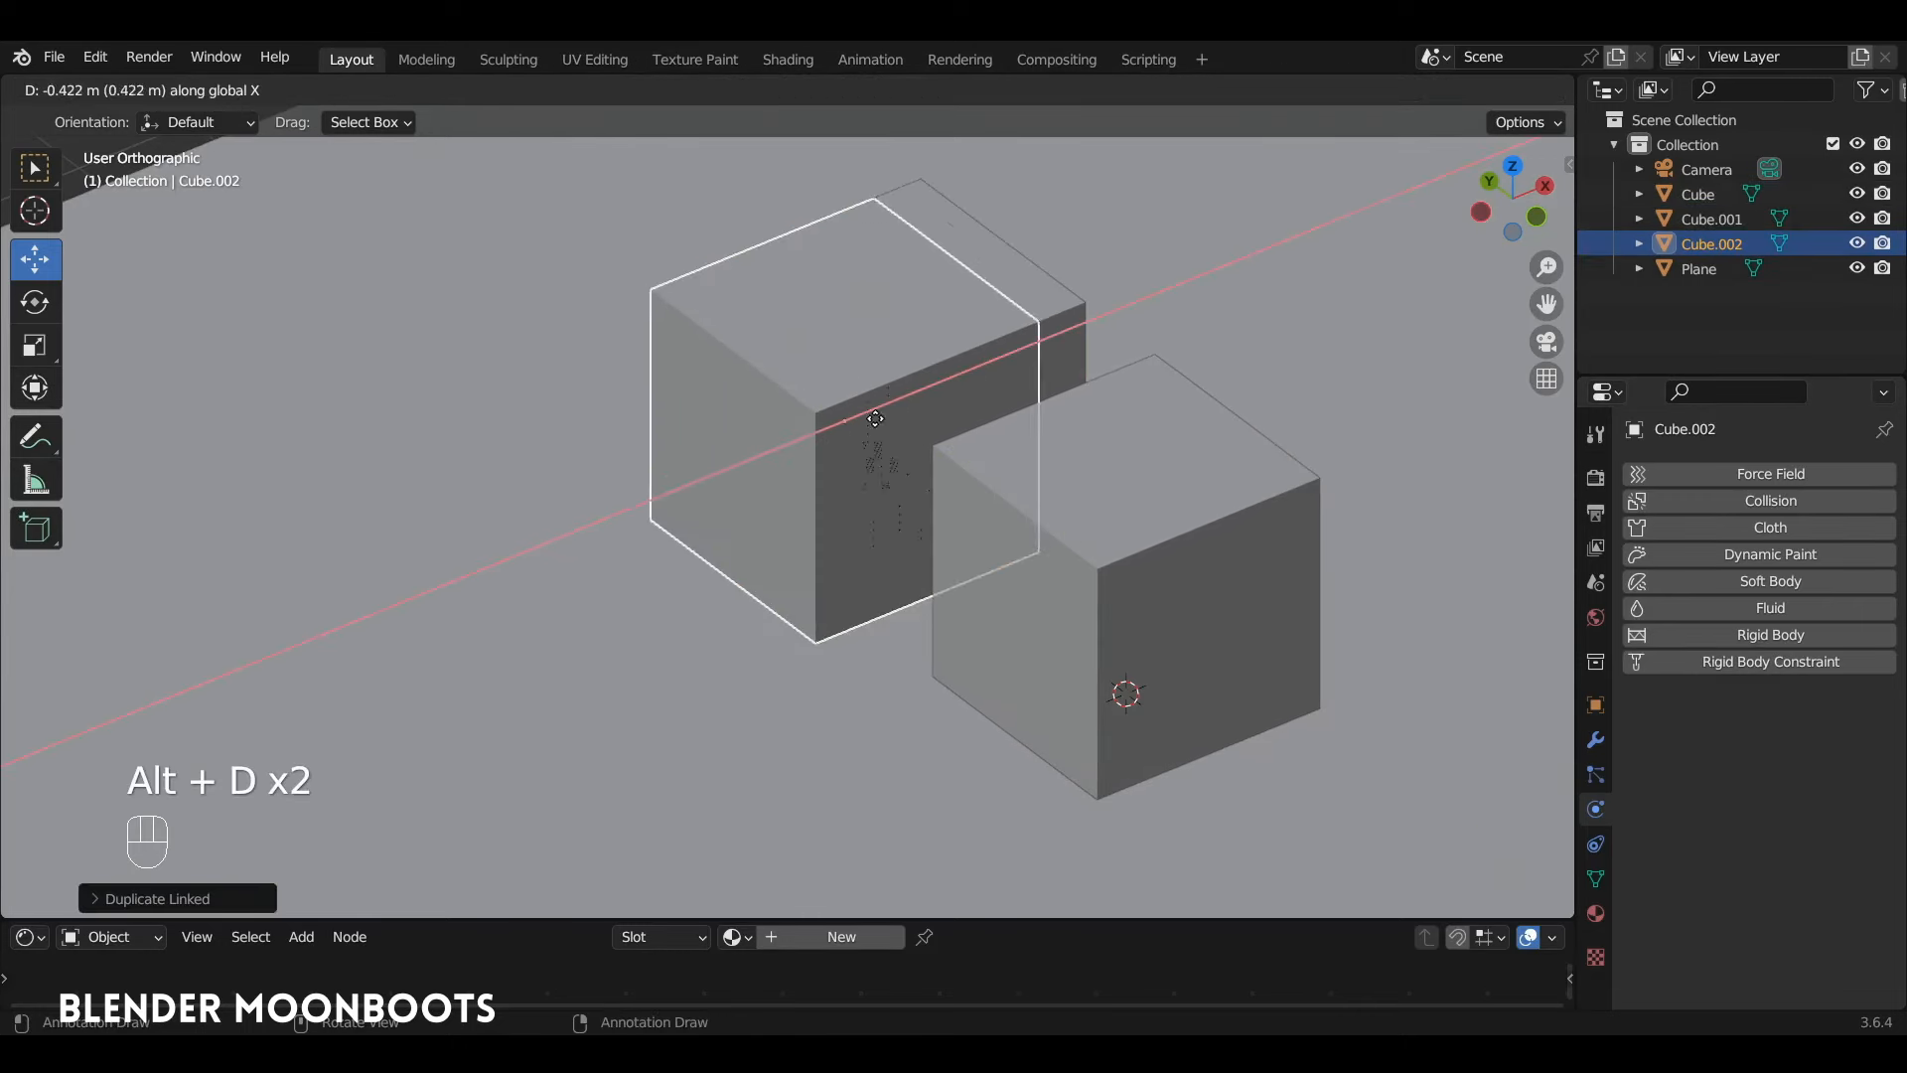
left_click(668, 608)
left_click(1093, 571)
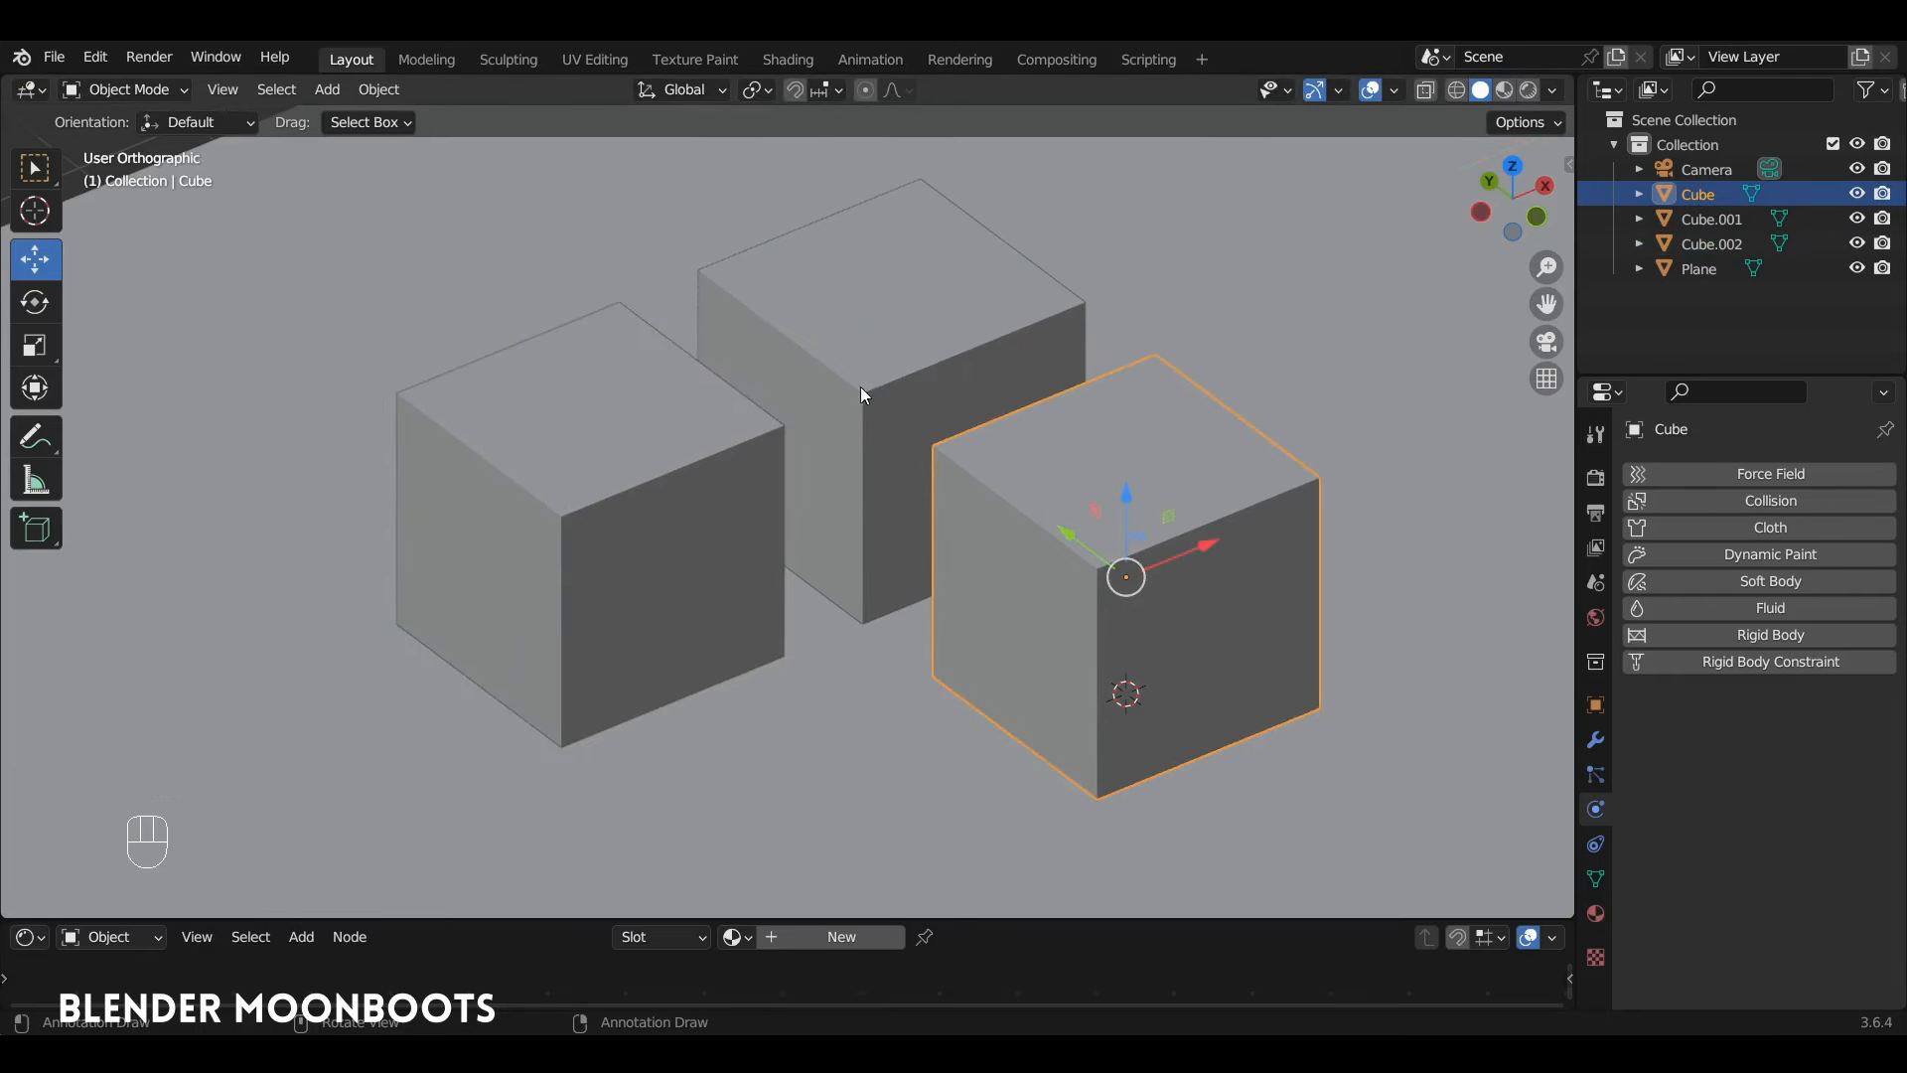
Add an active rigid body to the original cube and check whether its two linked duplicates have rigid body settings
left_click(1771, 634)
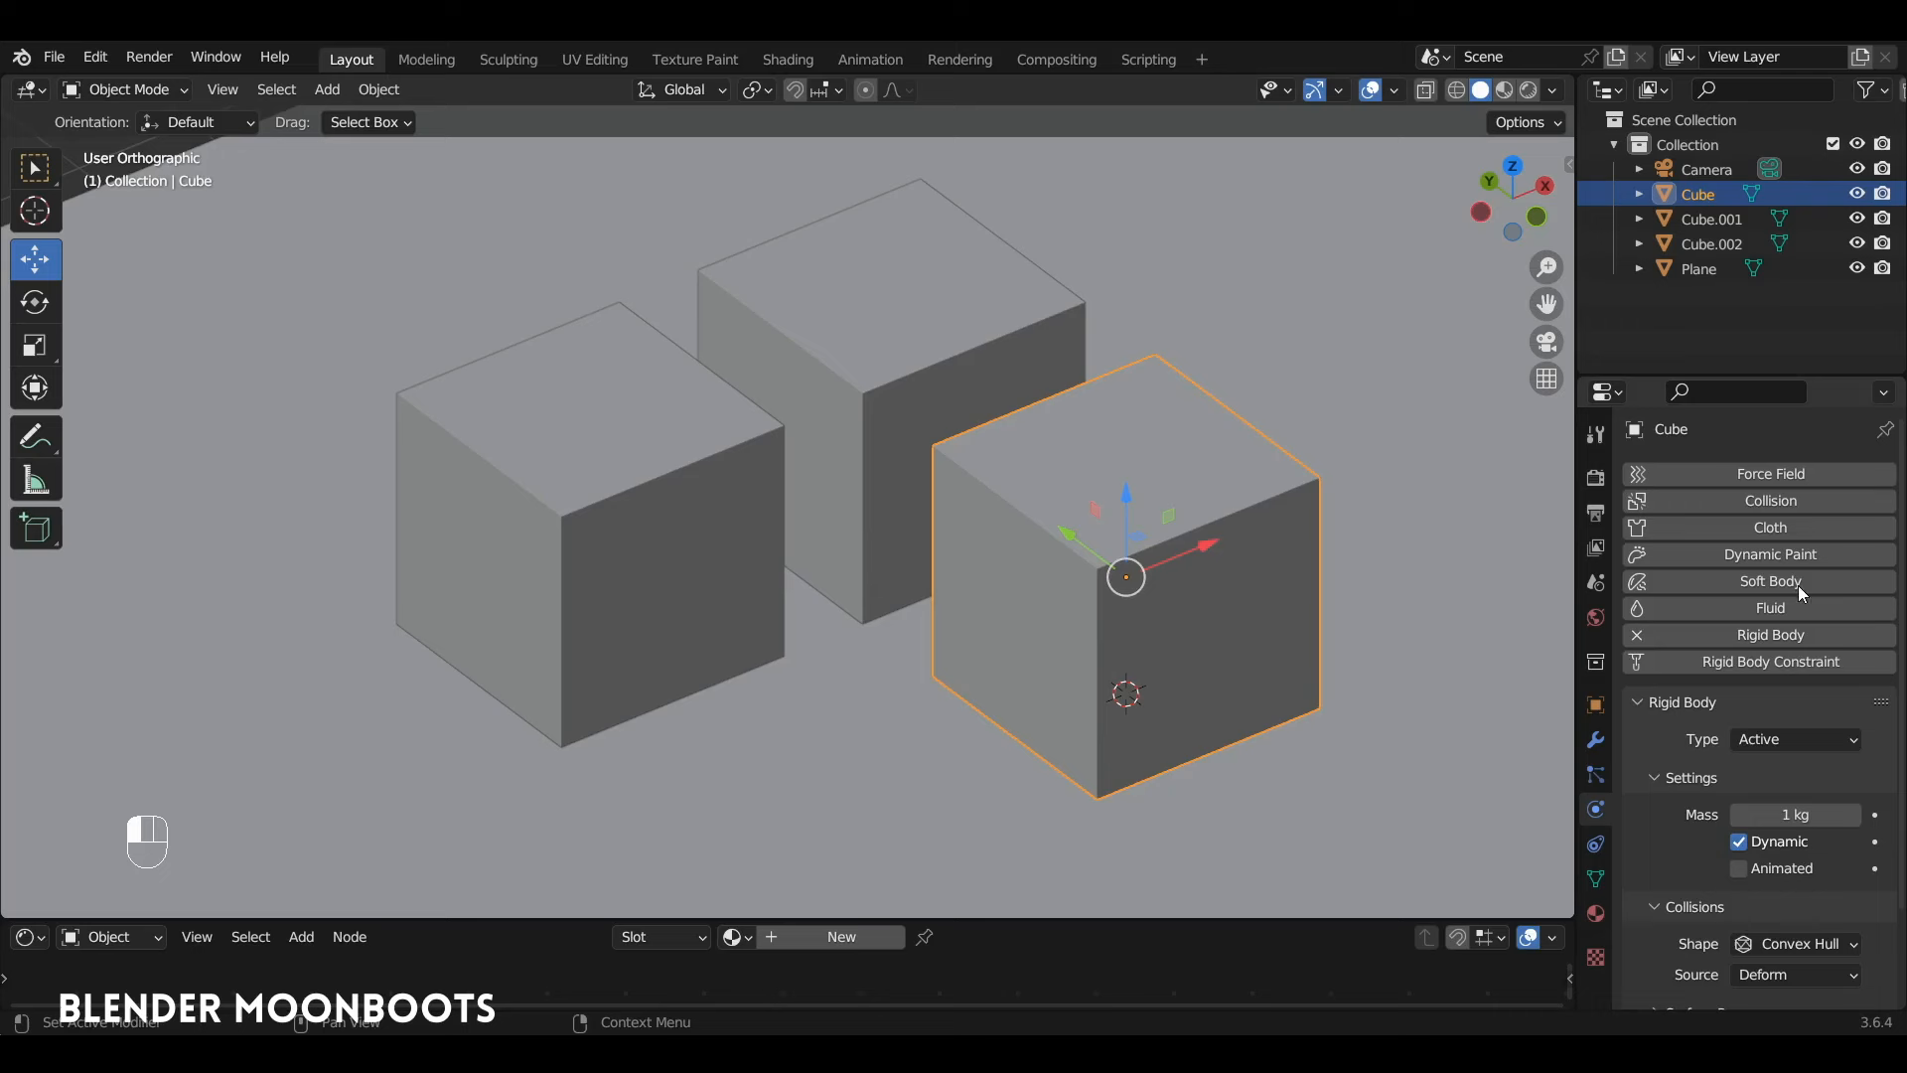
left_click(870, 385)
left_click(802, 457)
left_click(783, 441)
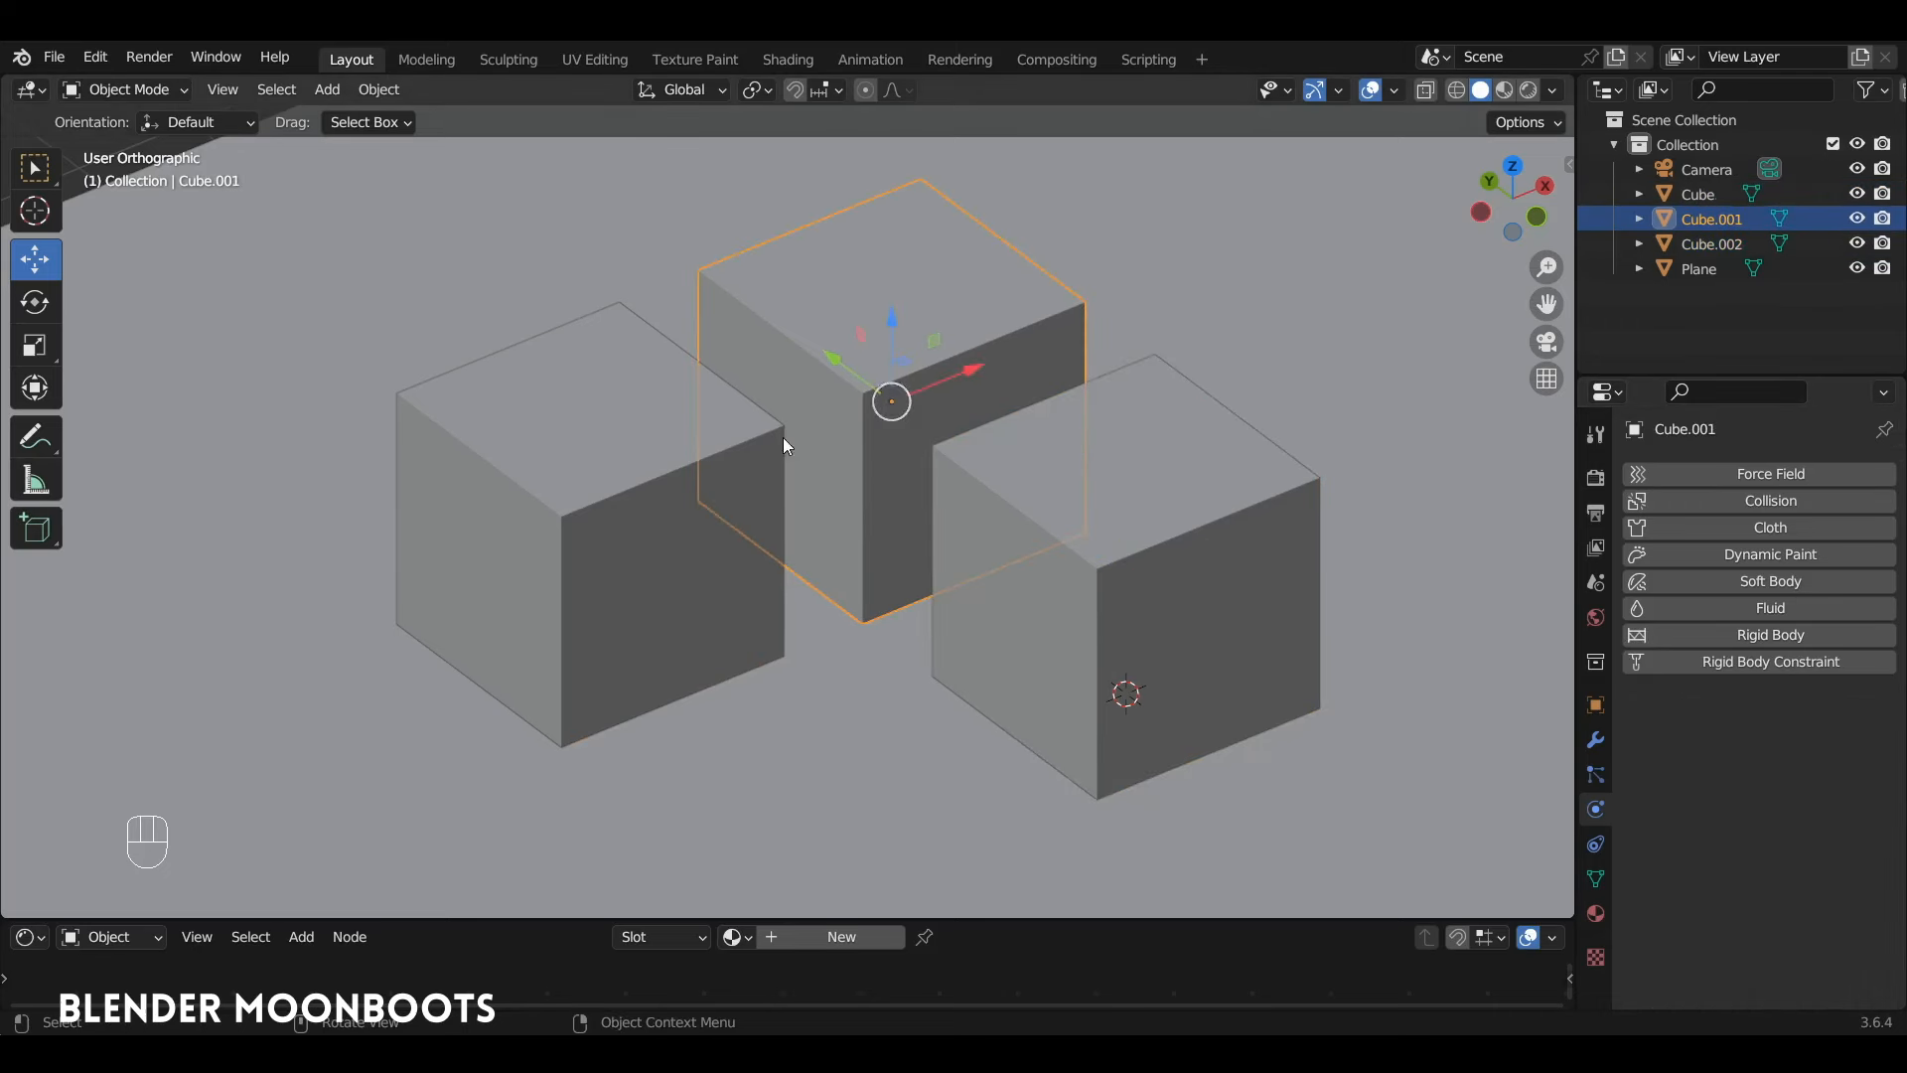
left_click(785, 441)
left_click(889, 383)
left_click(786, 438)
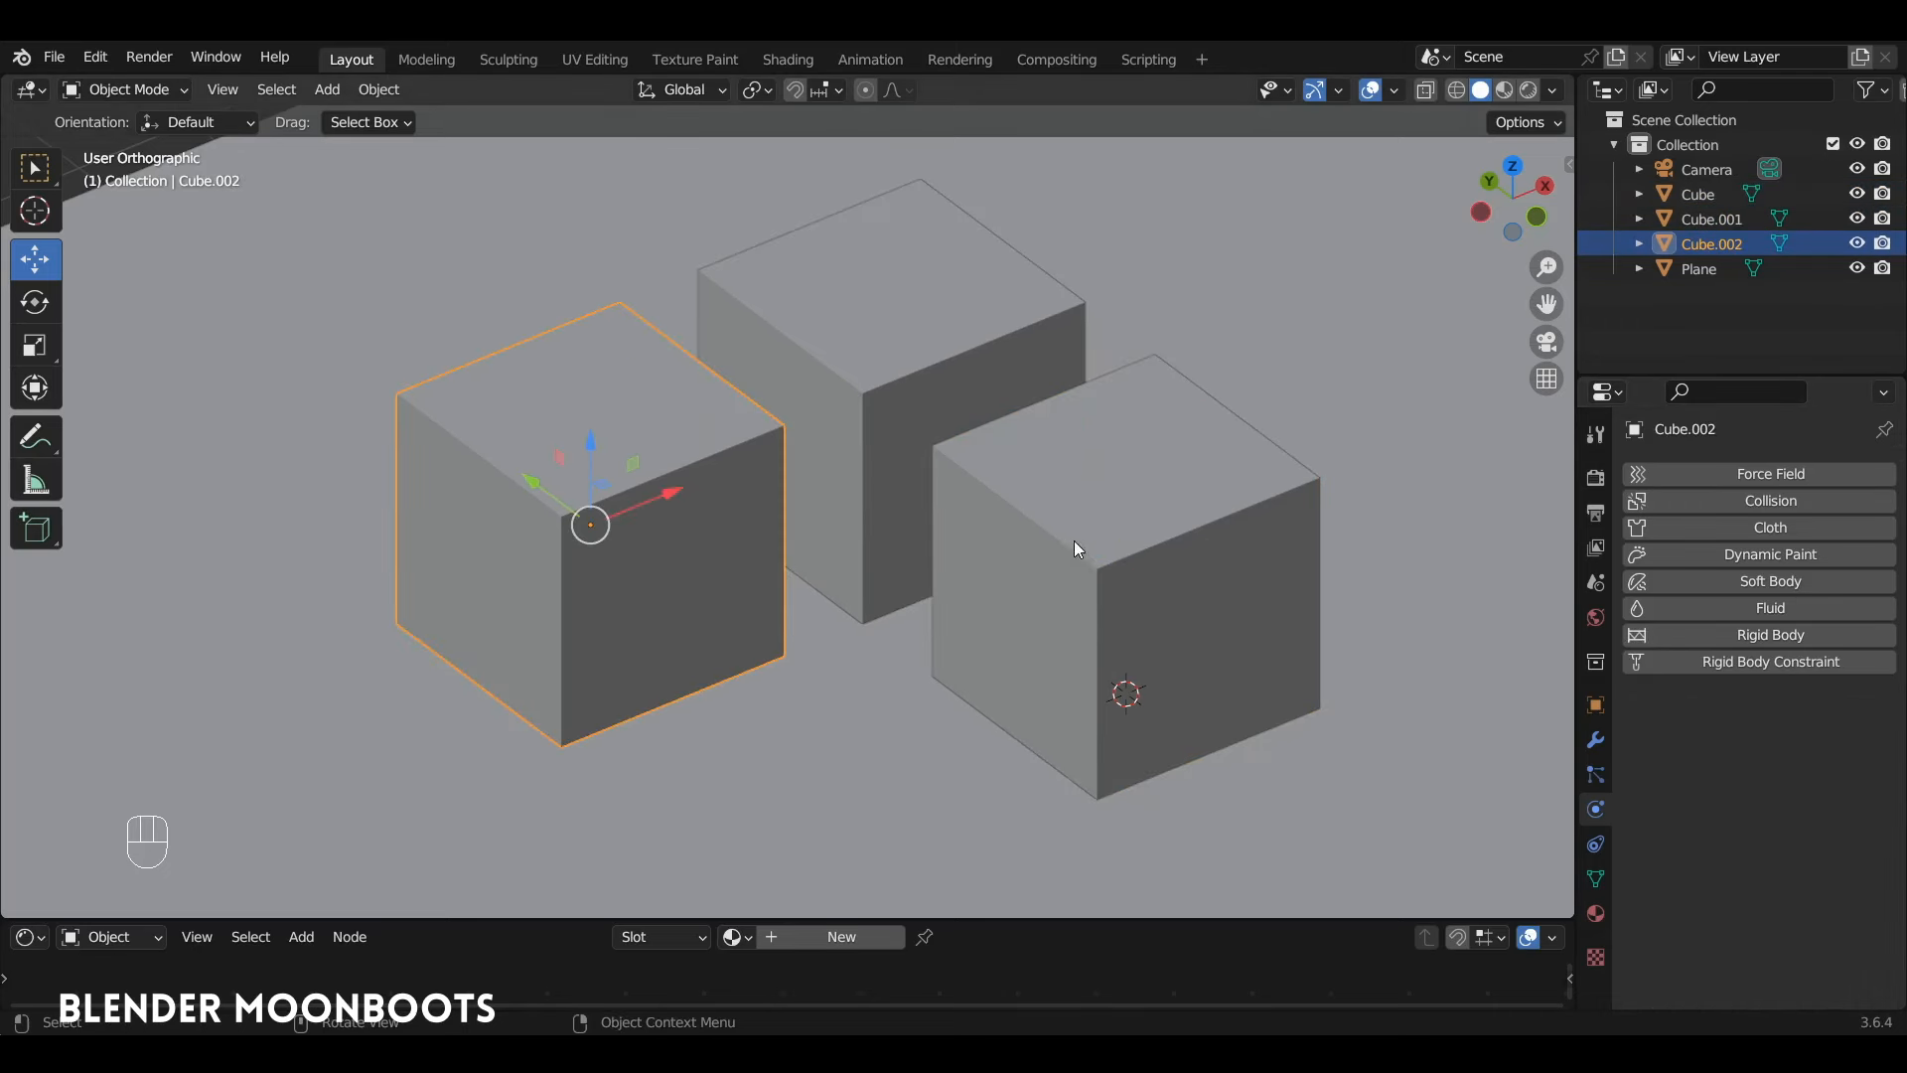
left_click(1130, 570)
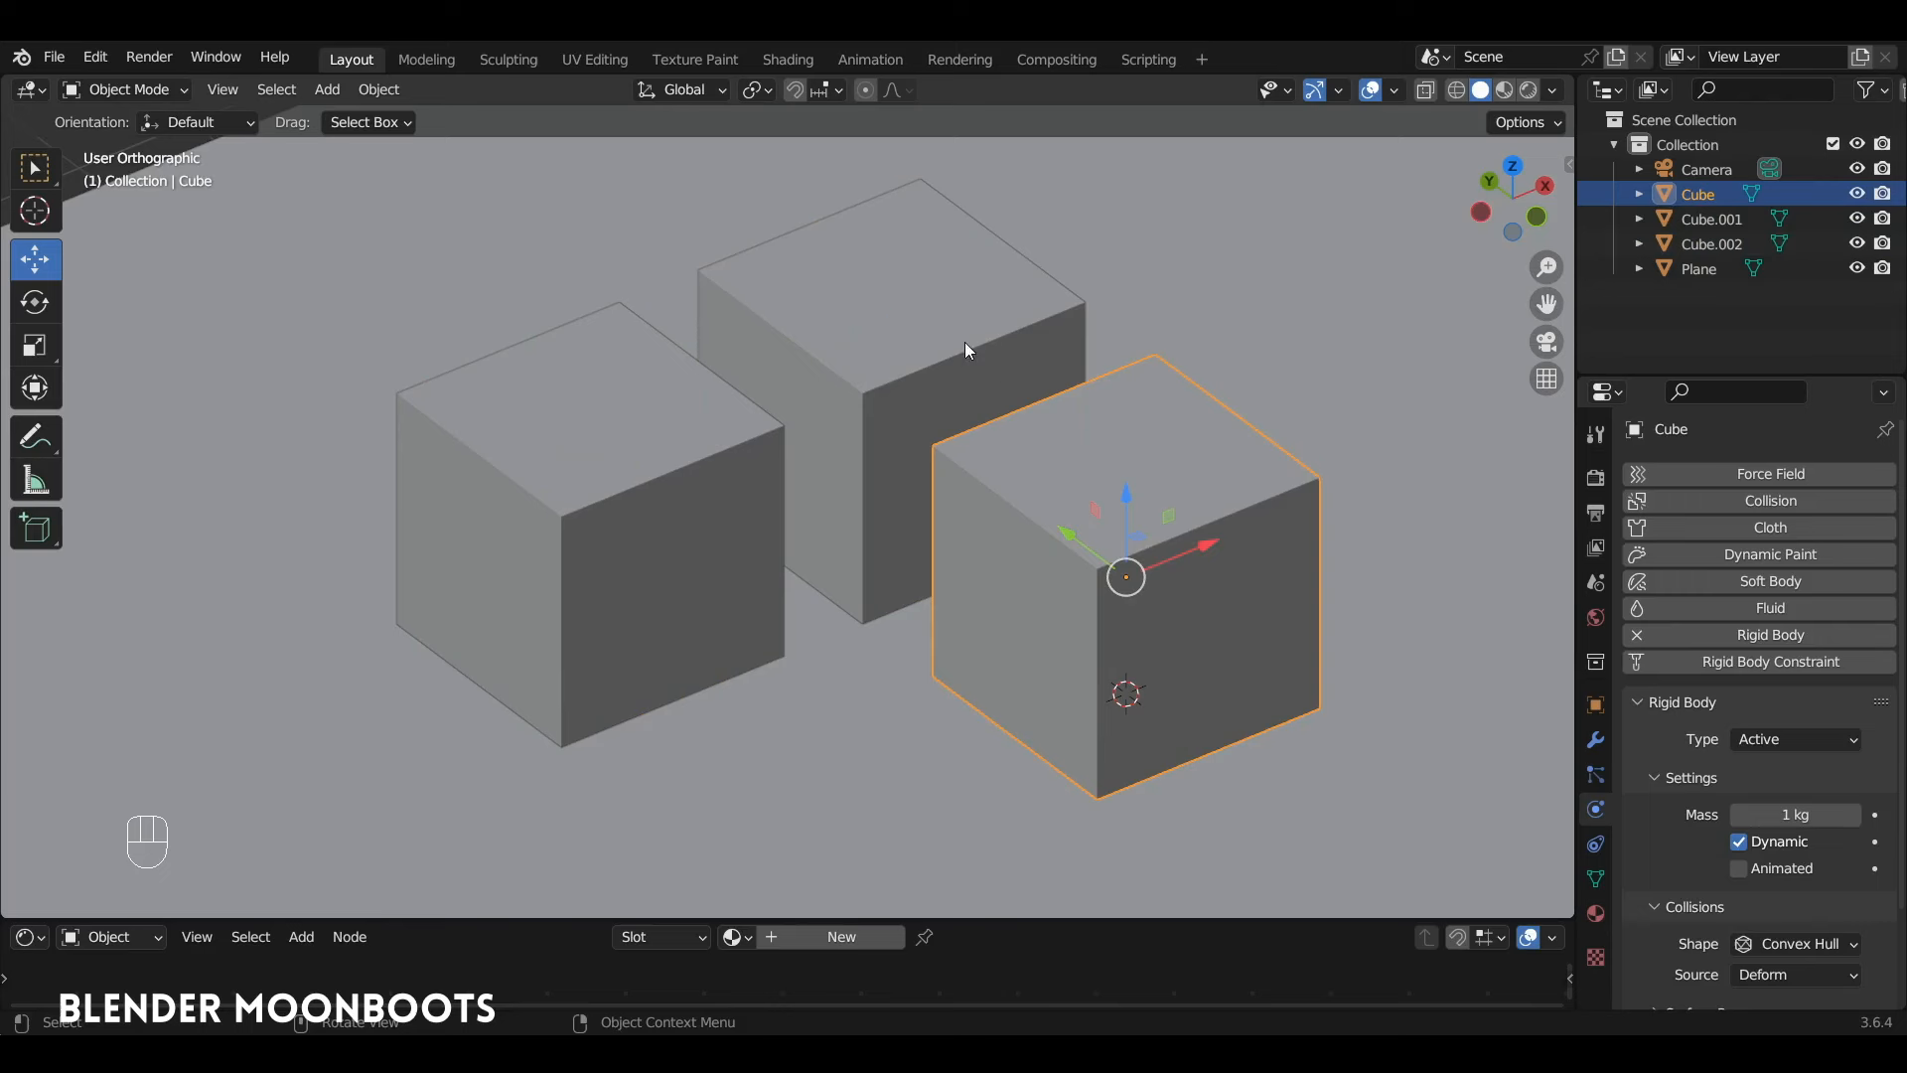
left_click(914, 338)
Copy the original cube's rigid body settings to both linked duplicates and check the physics settings of each cube
left_click(839, 471)
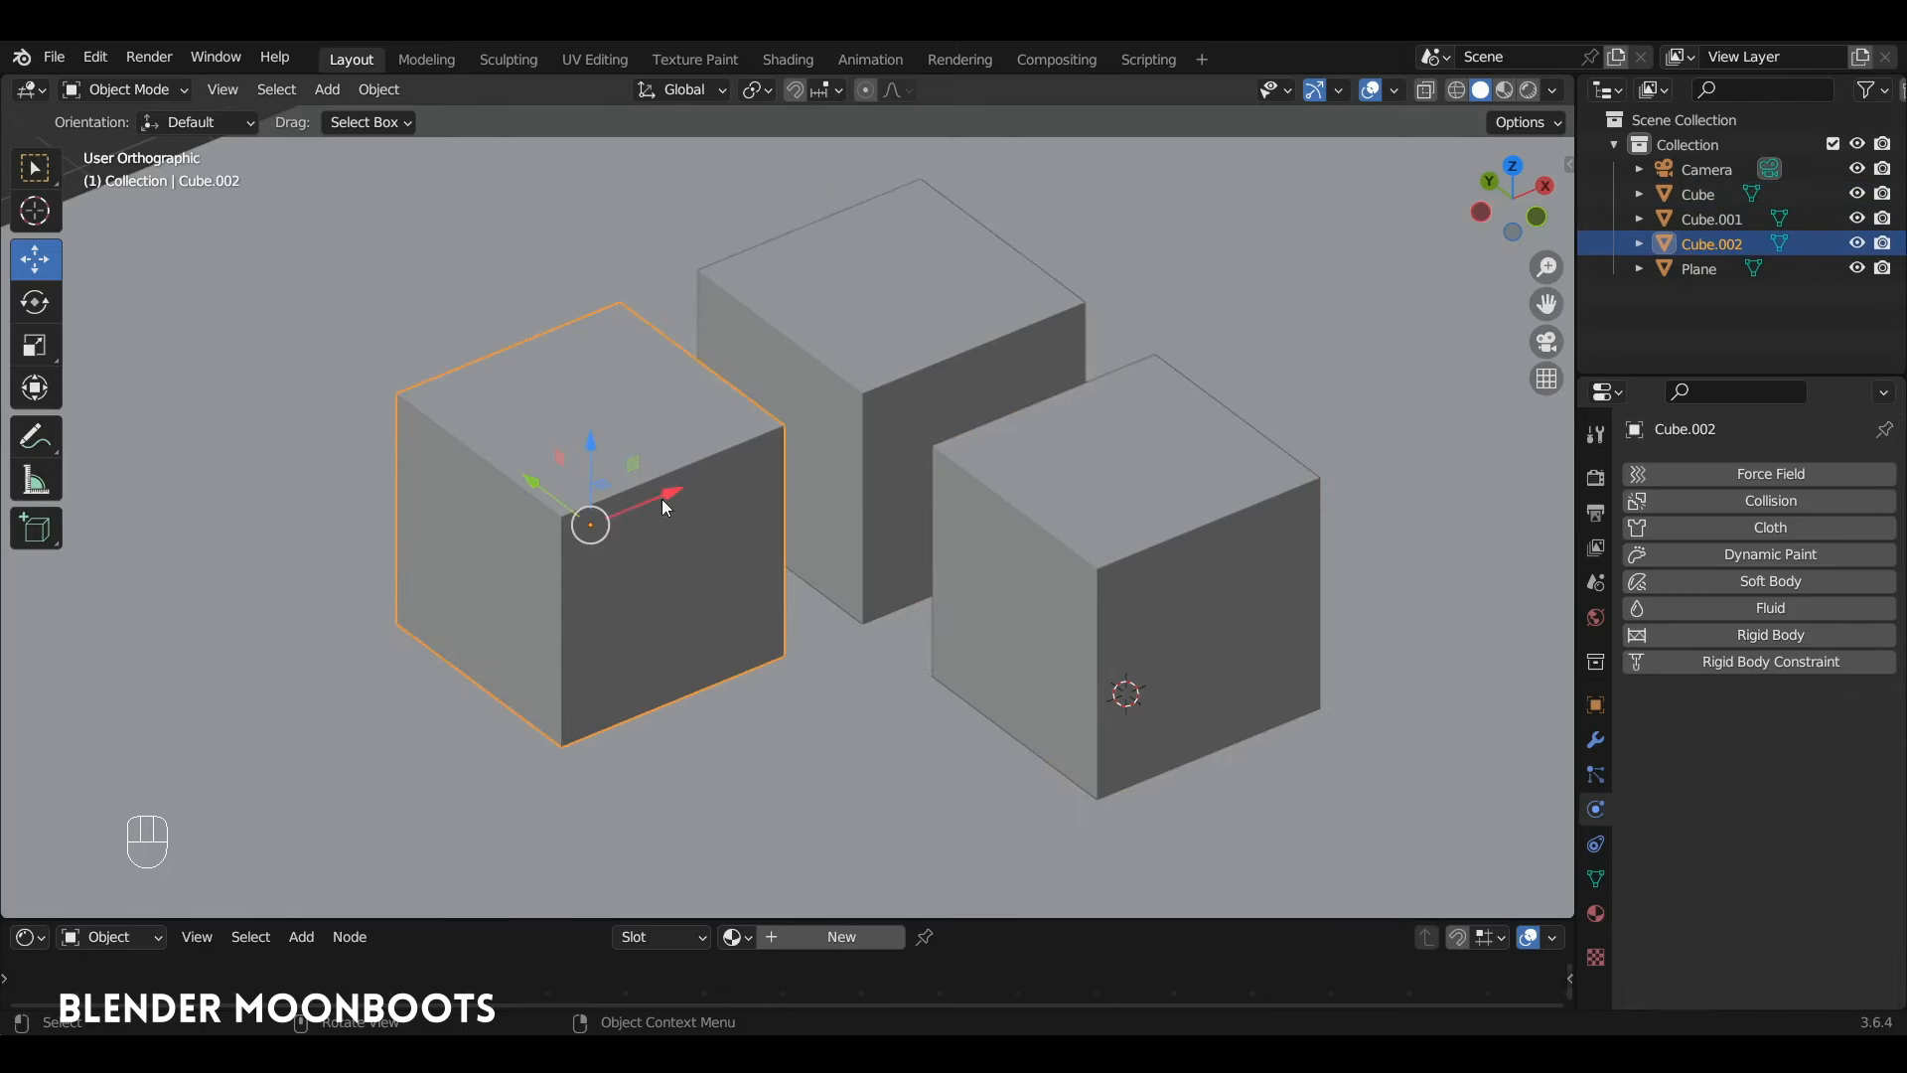
left_click(903, 343, "shift")
left_click(1122, 532, "shift")
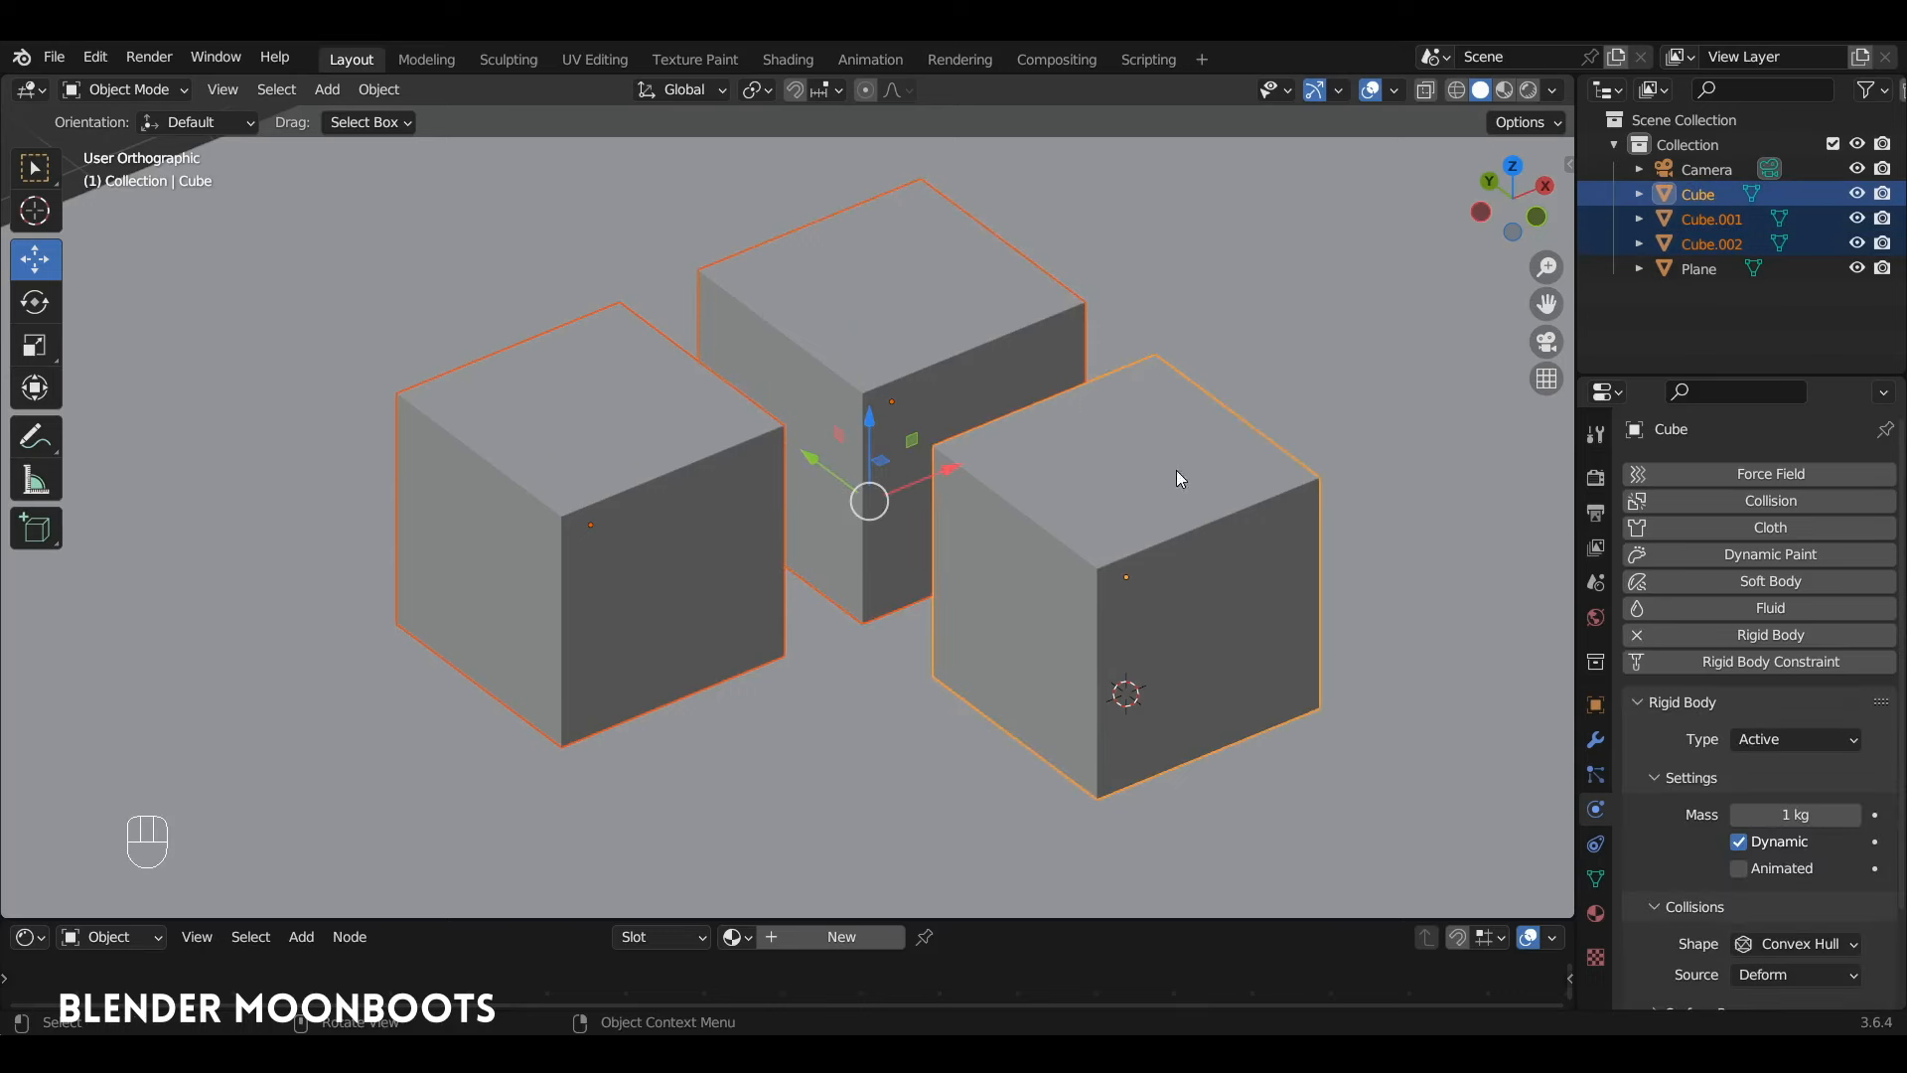
left_click(379, 92)
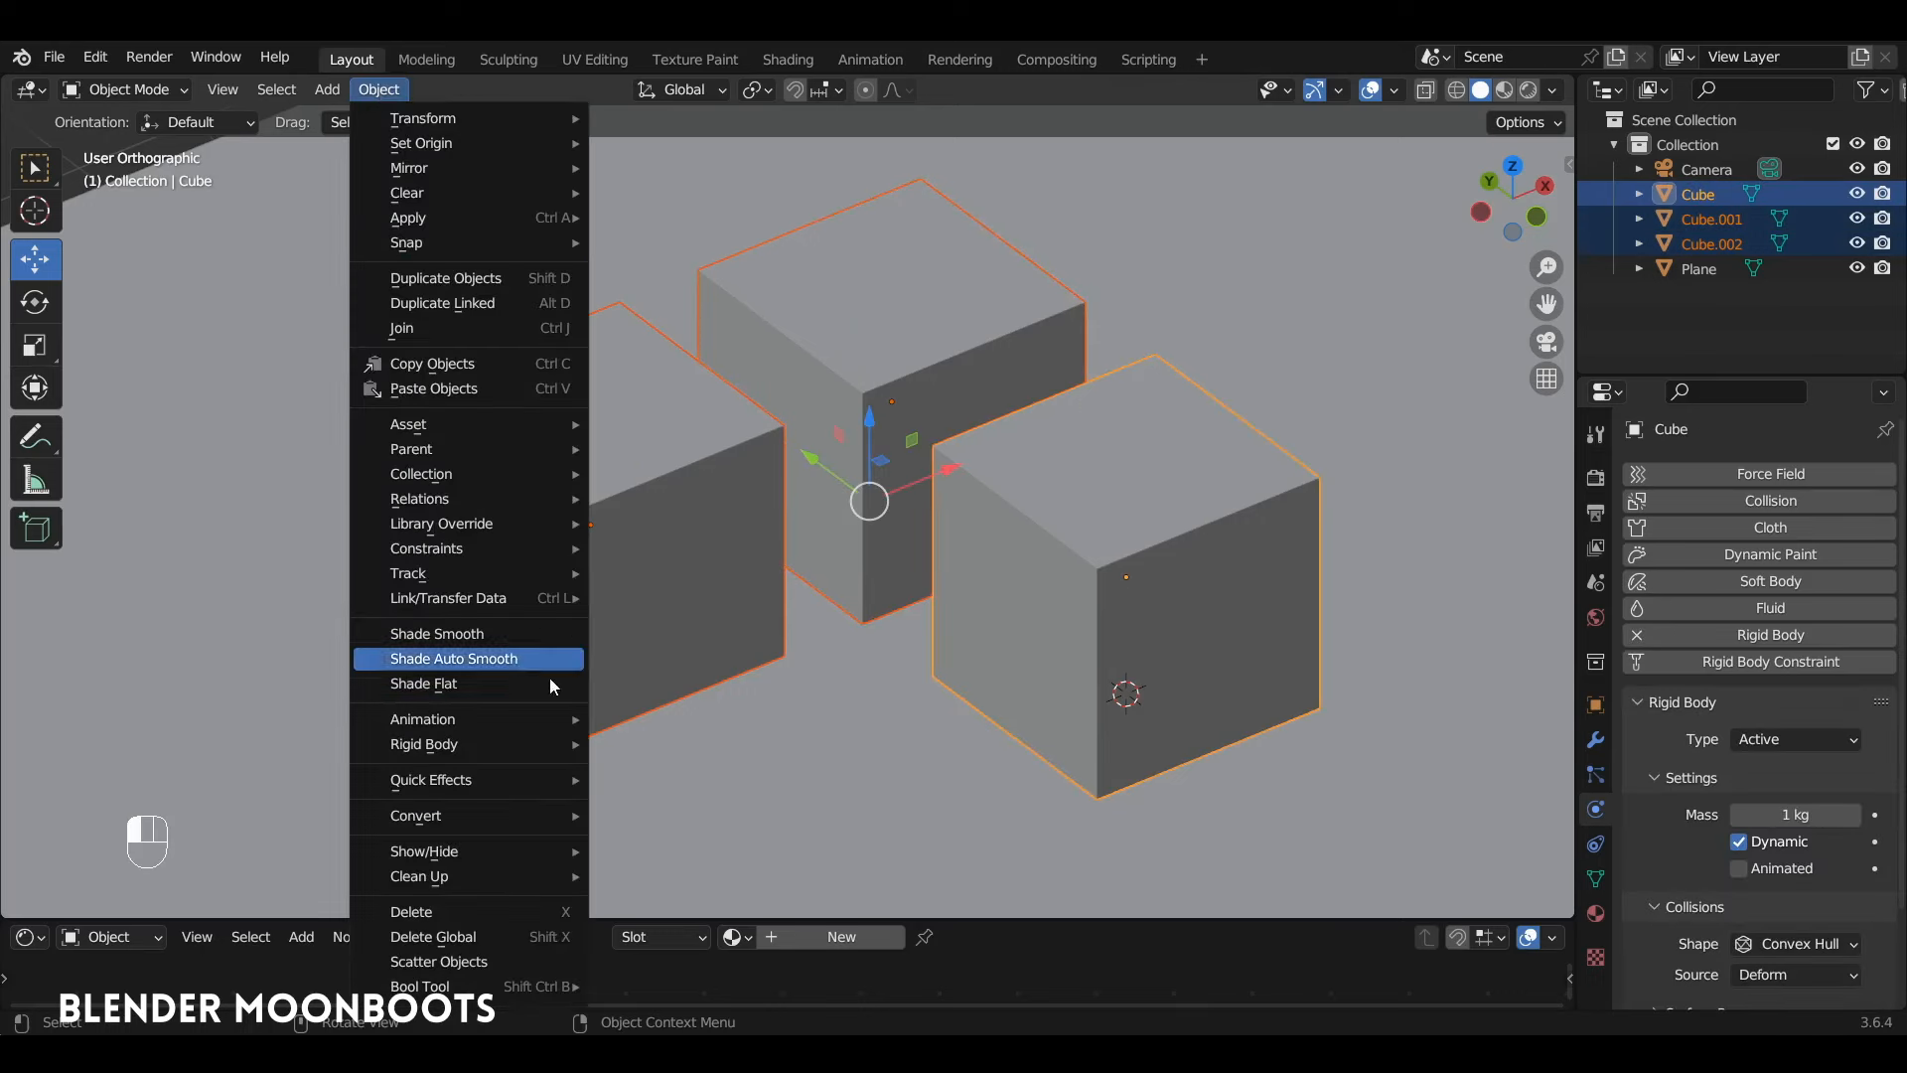
mouse_move(515, 749)
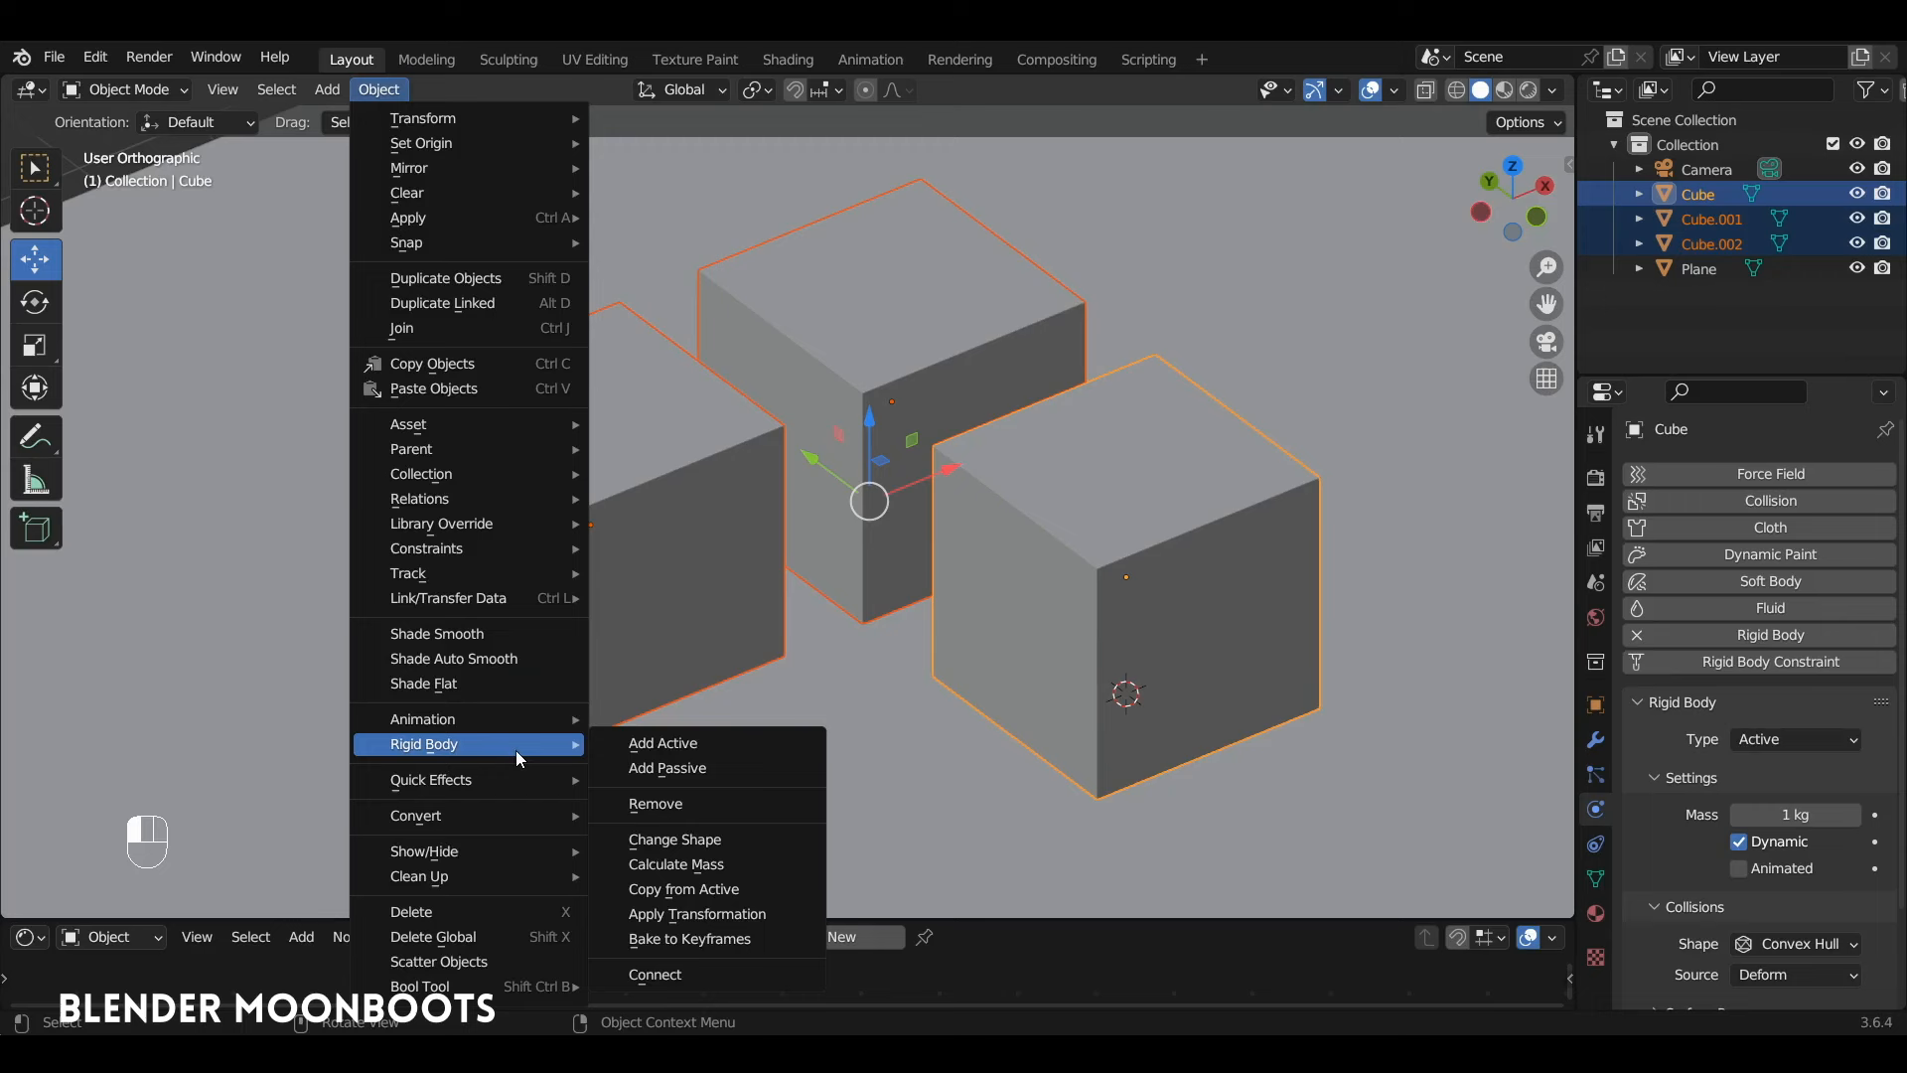
left_click(763, 888)
left_click(885, 376)
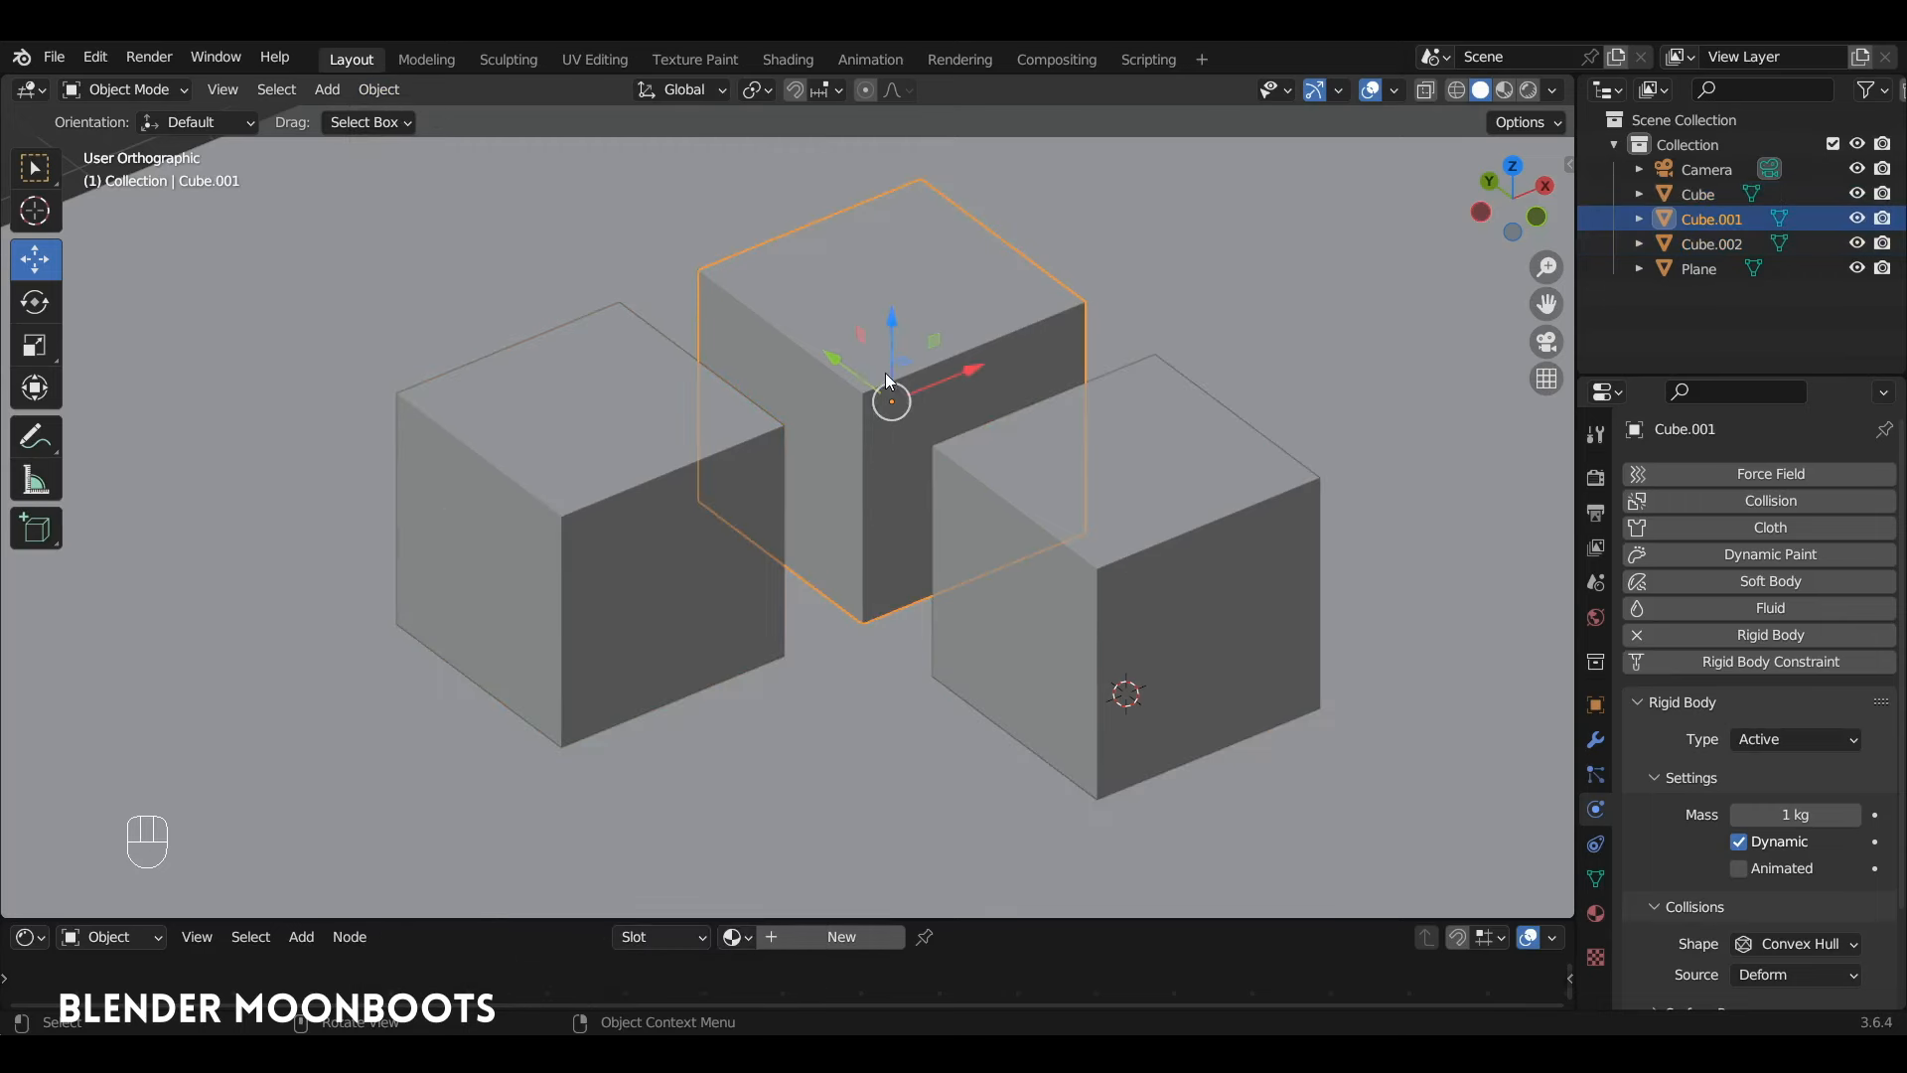
left_click(693, 522)
left_click(856, 398)
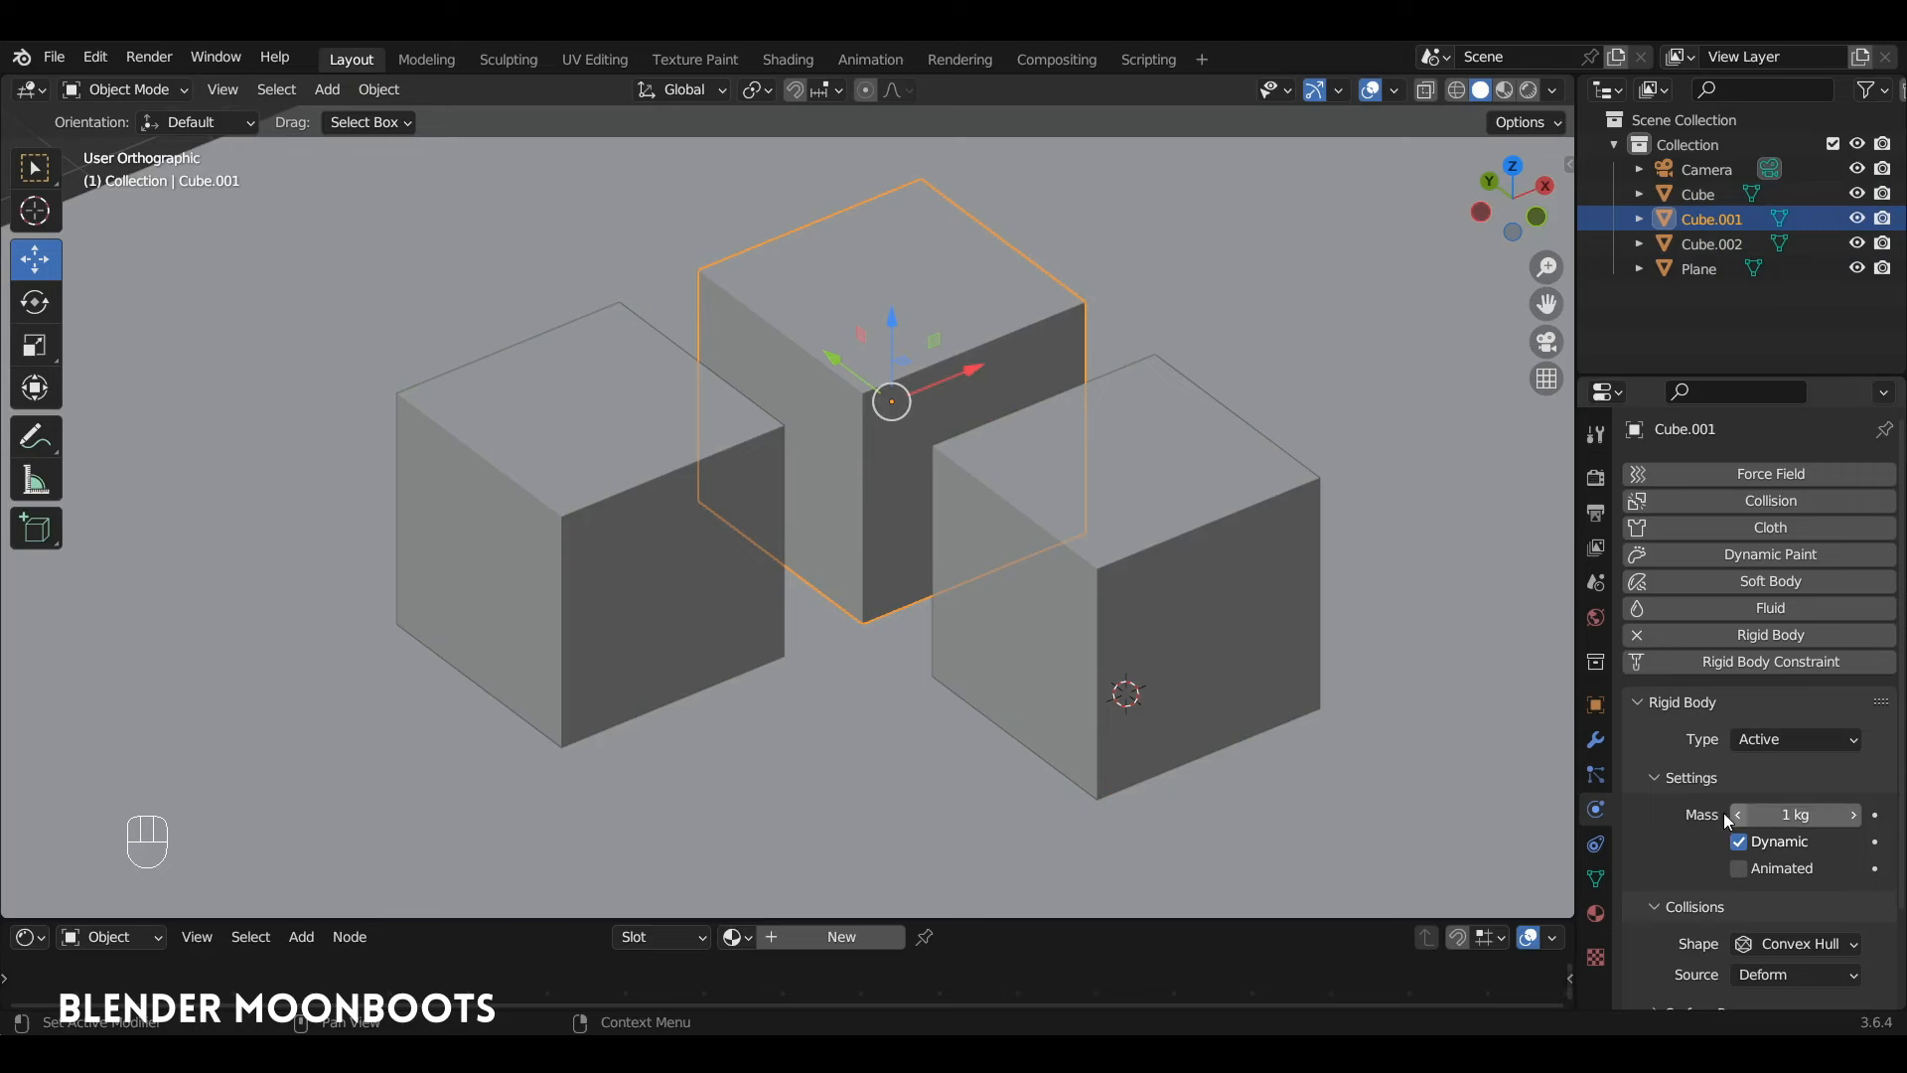
left_click(740, 543)
left_click(1122, 550)
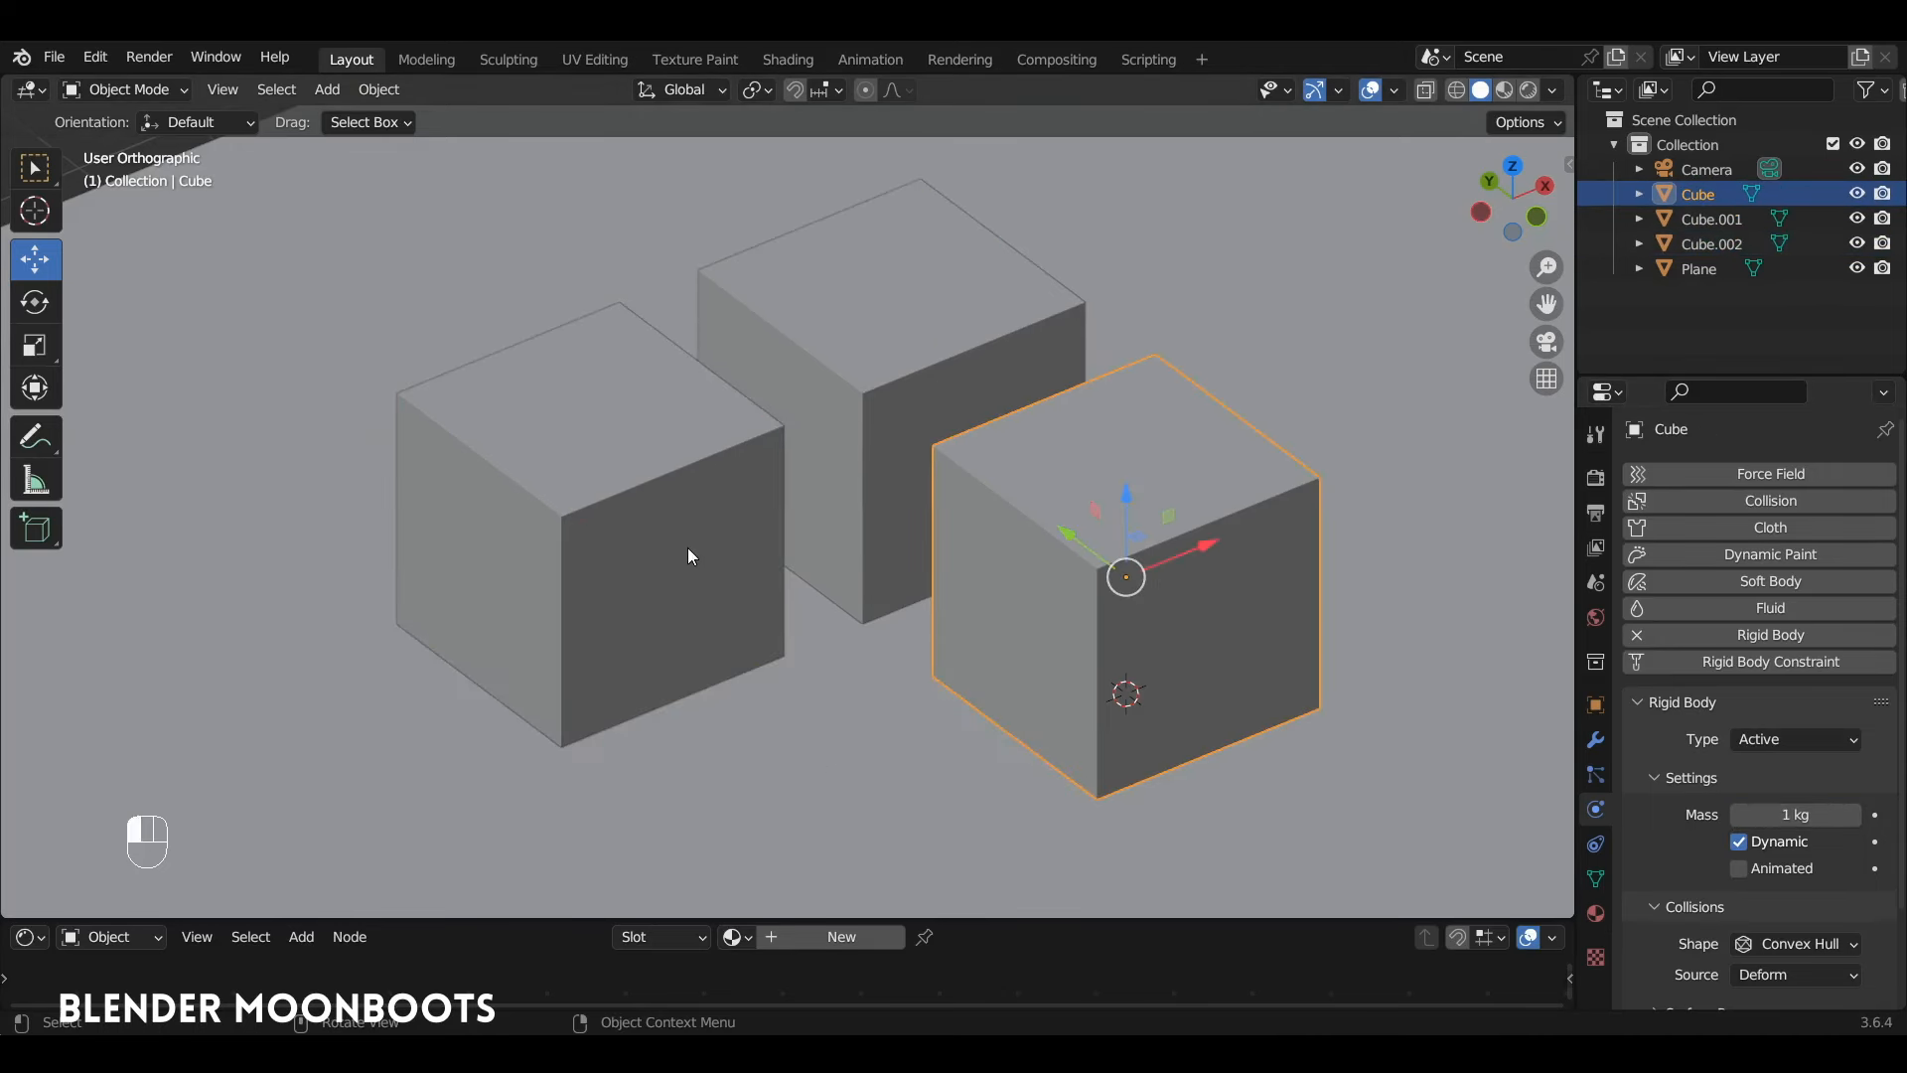
Set the rigid body mass of Cube.002 to 100 kg and compare it with the mass of the other two cubes
left_click(660, 529)
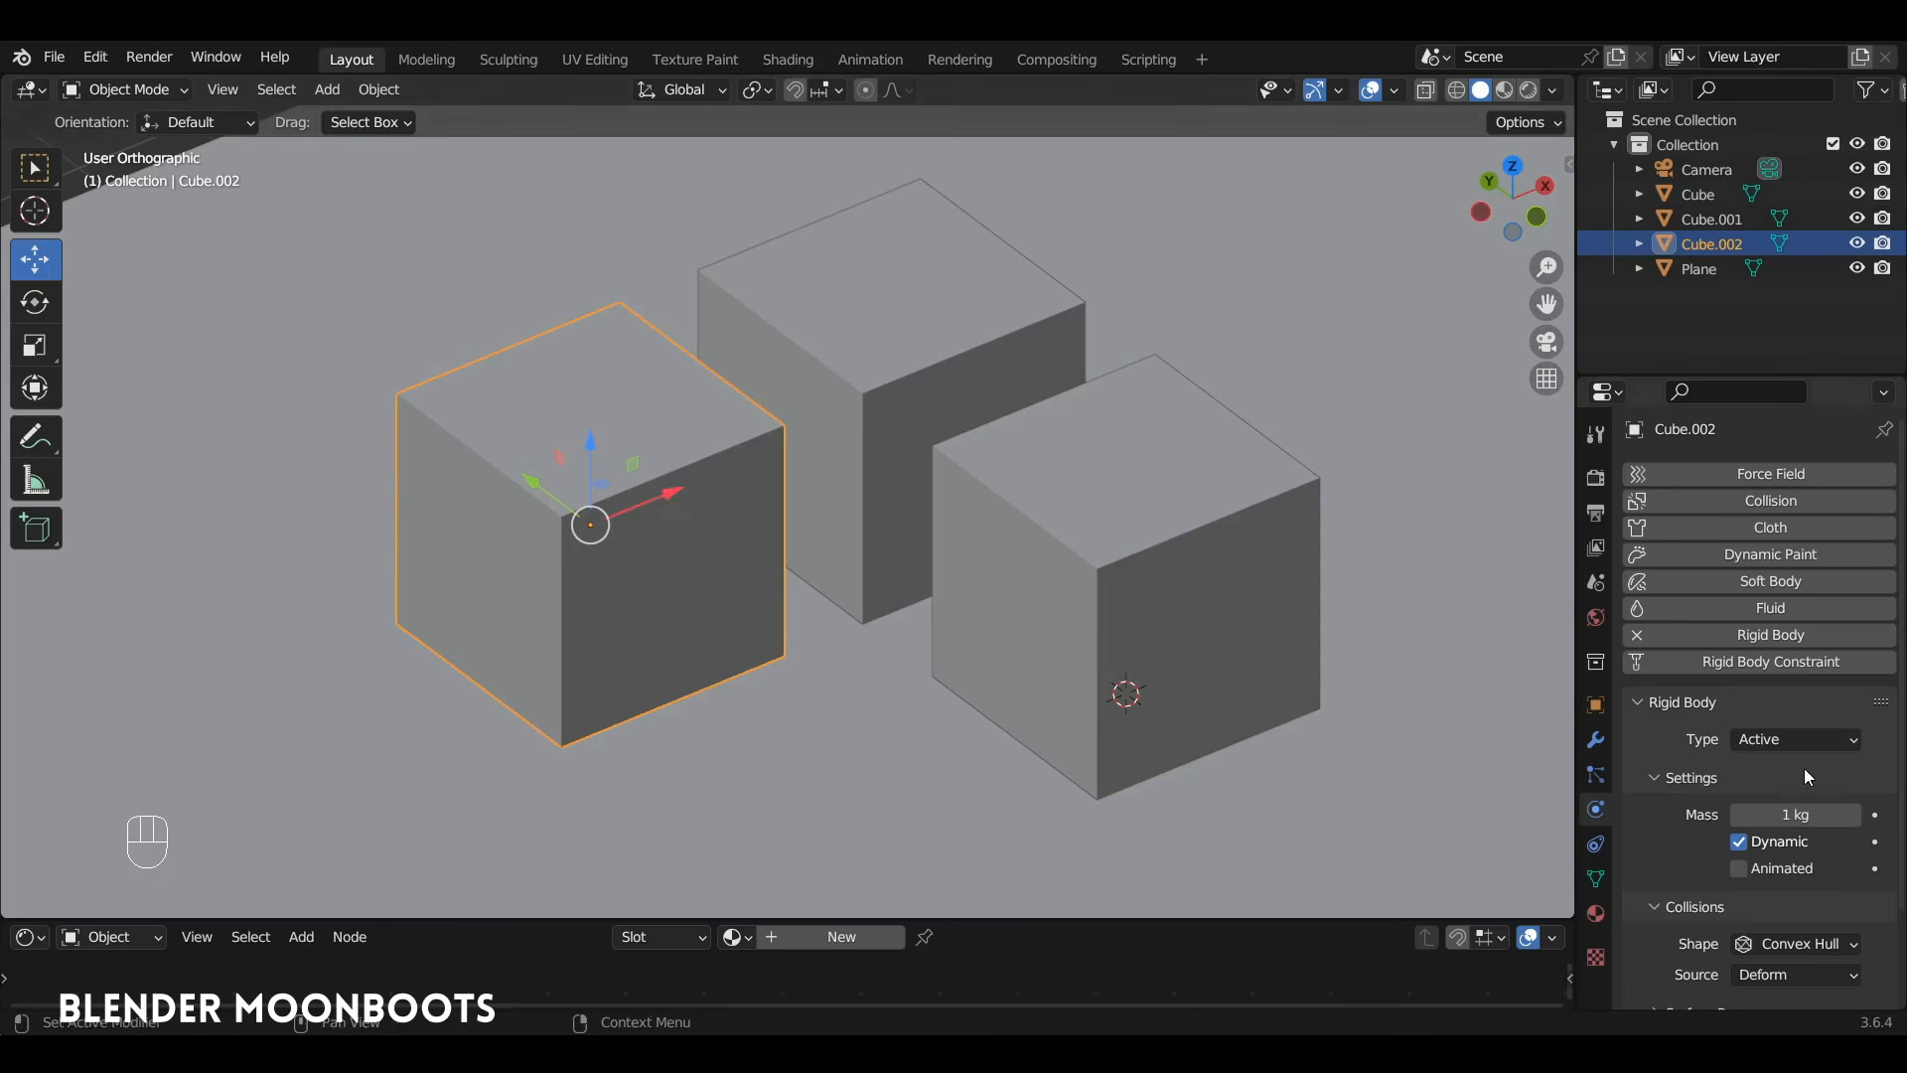
left_click(1795, 815)
type("100")
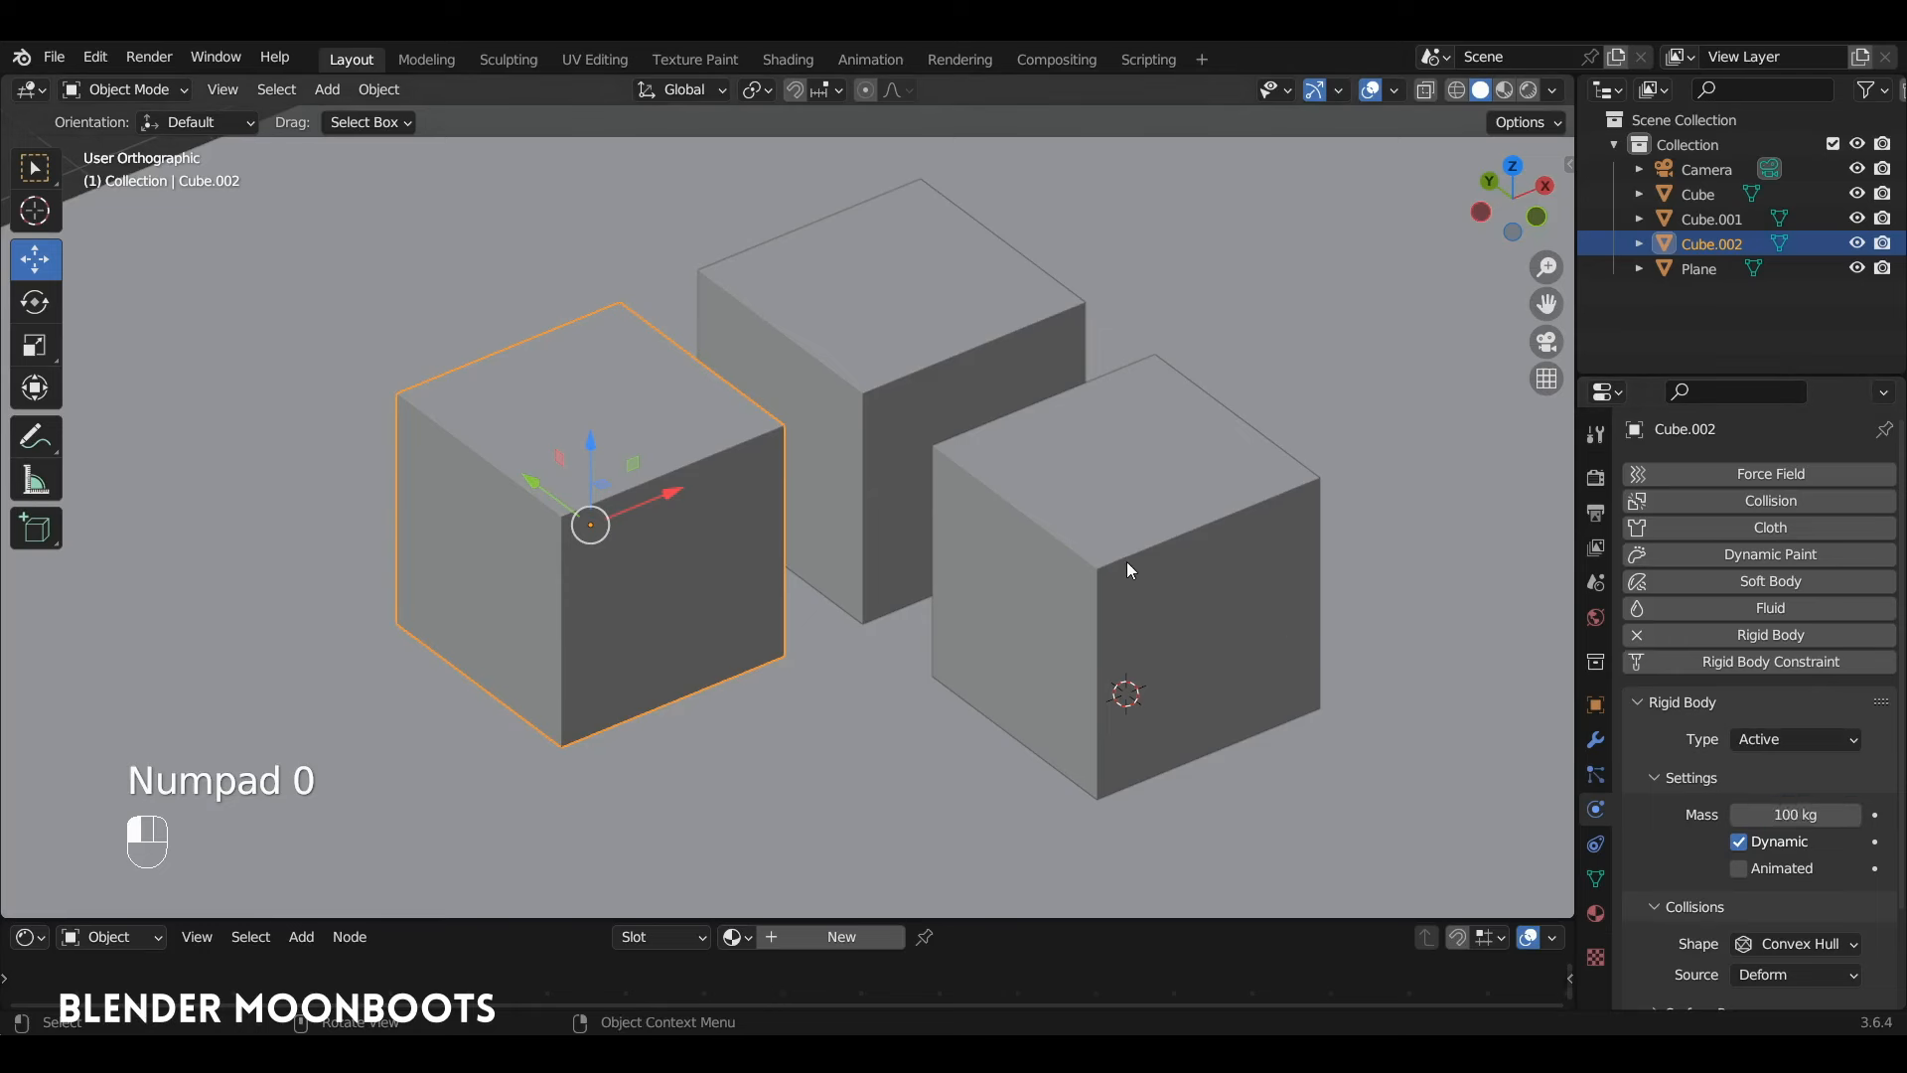
left_click(1129, 560)
left_click(892, 368)
left_click(1088, 556)
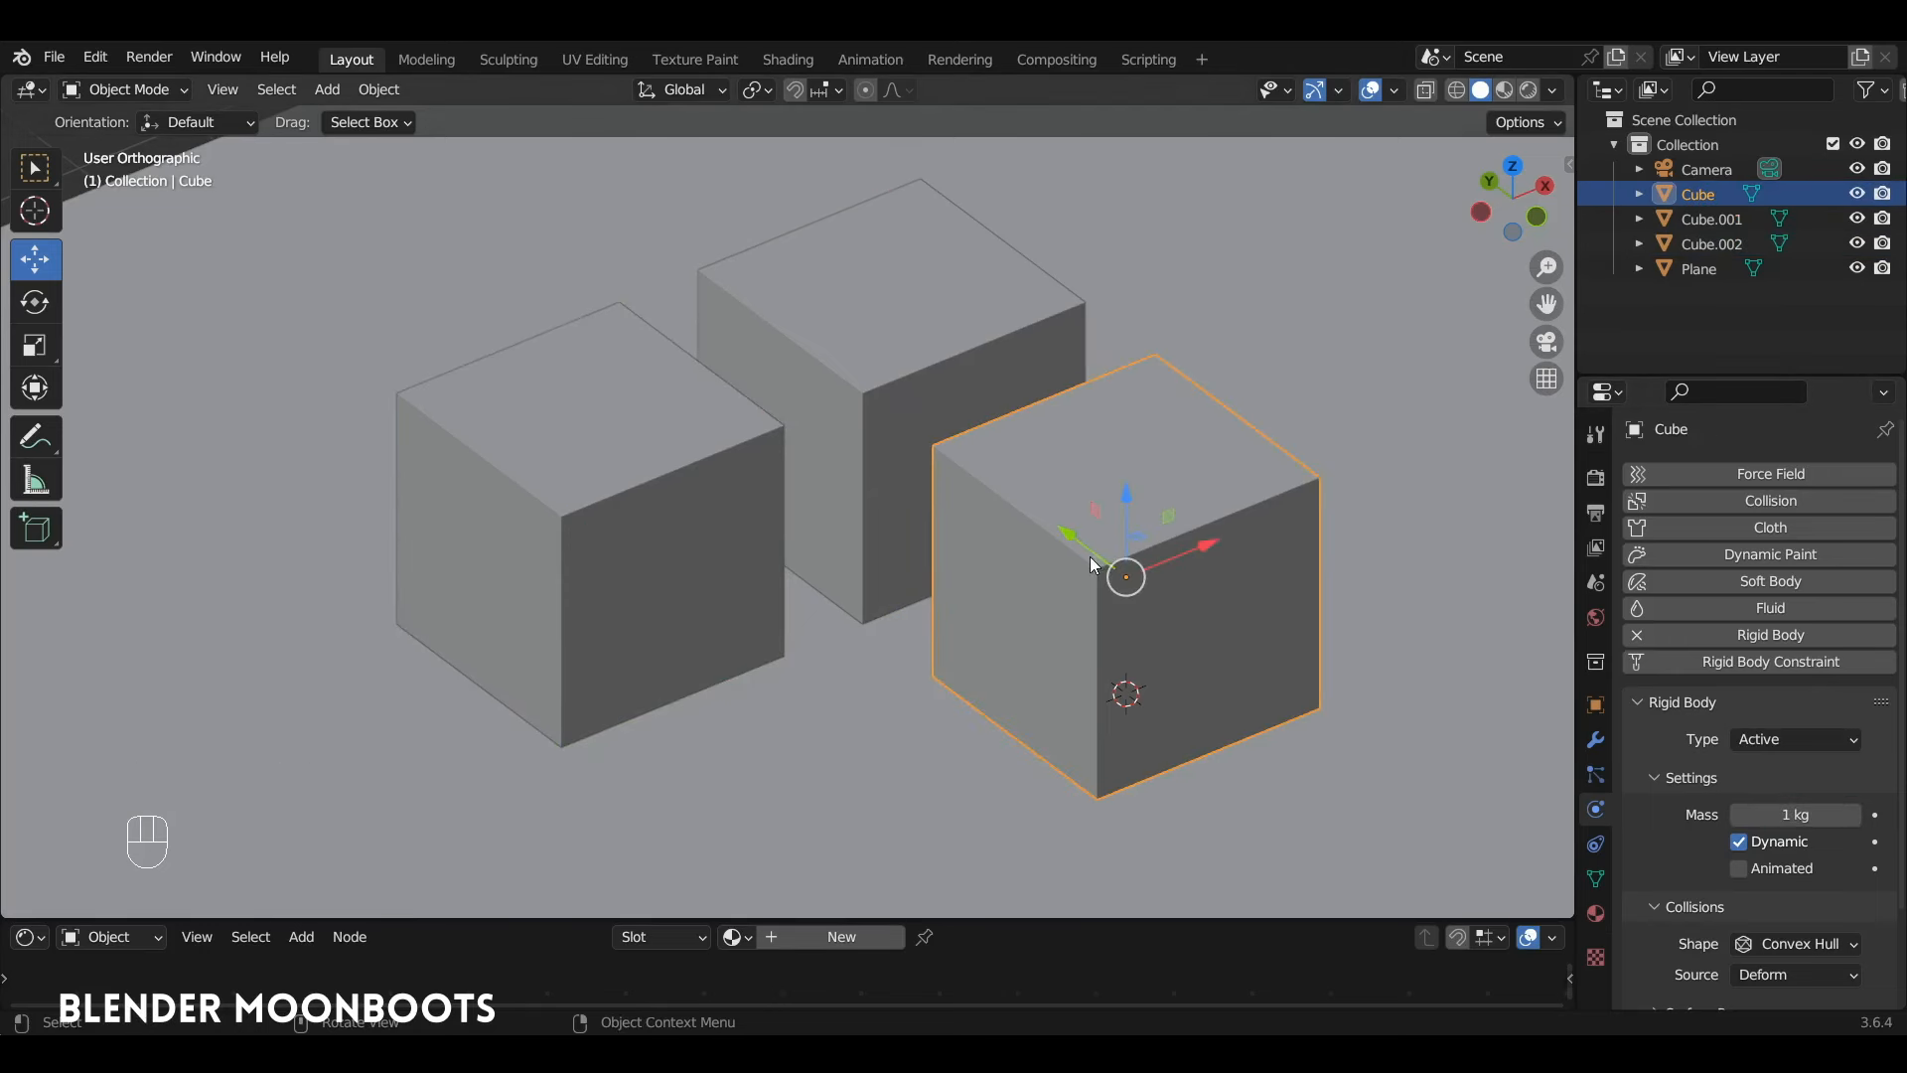
left_click(938, 383)
left_click(641, 558)
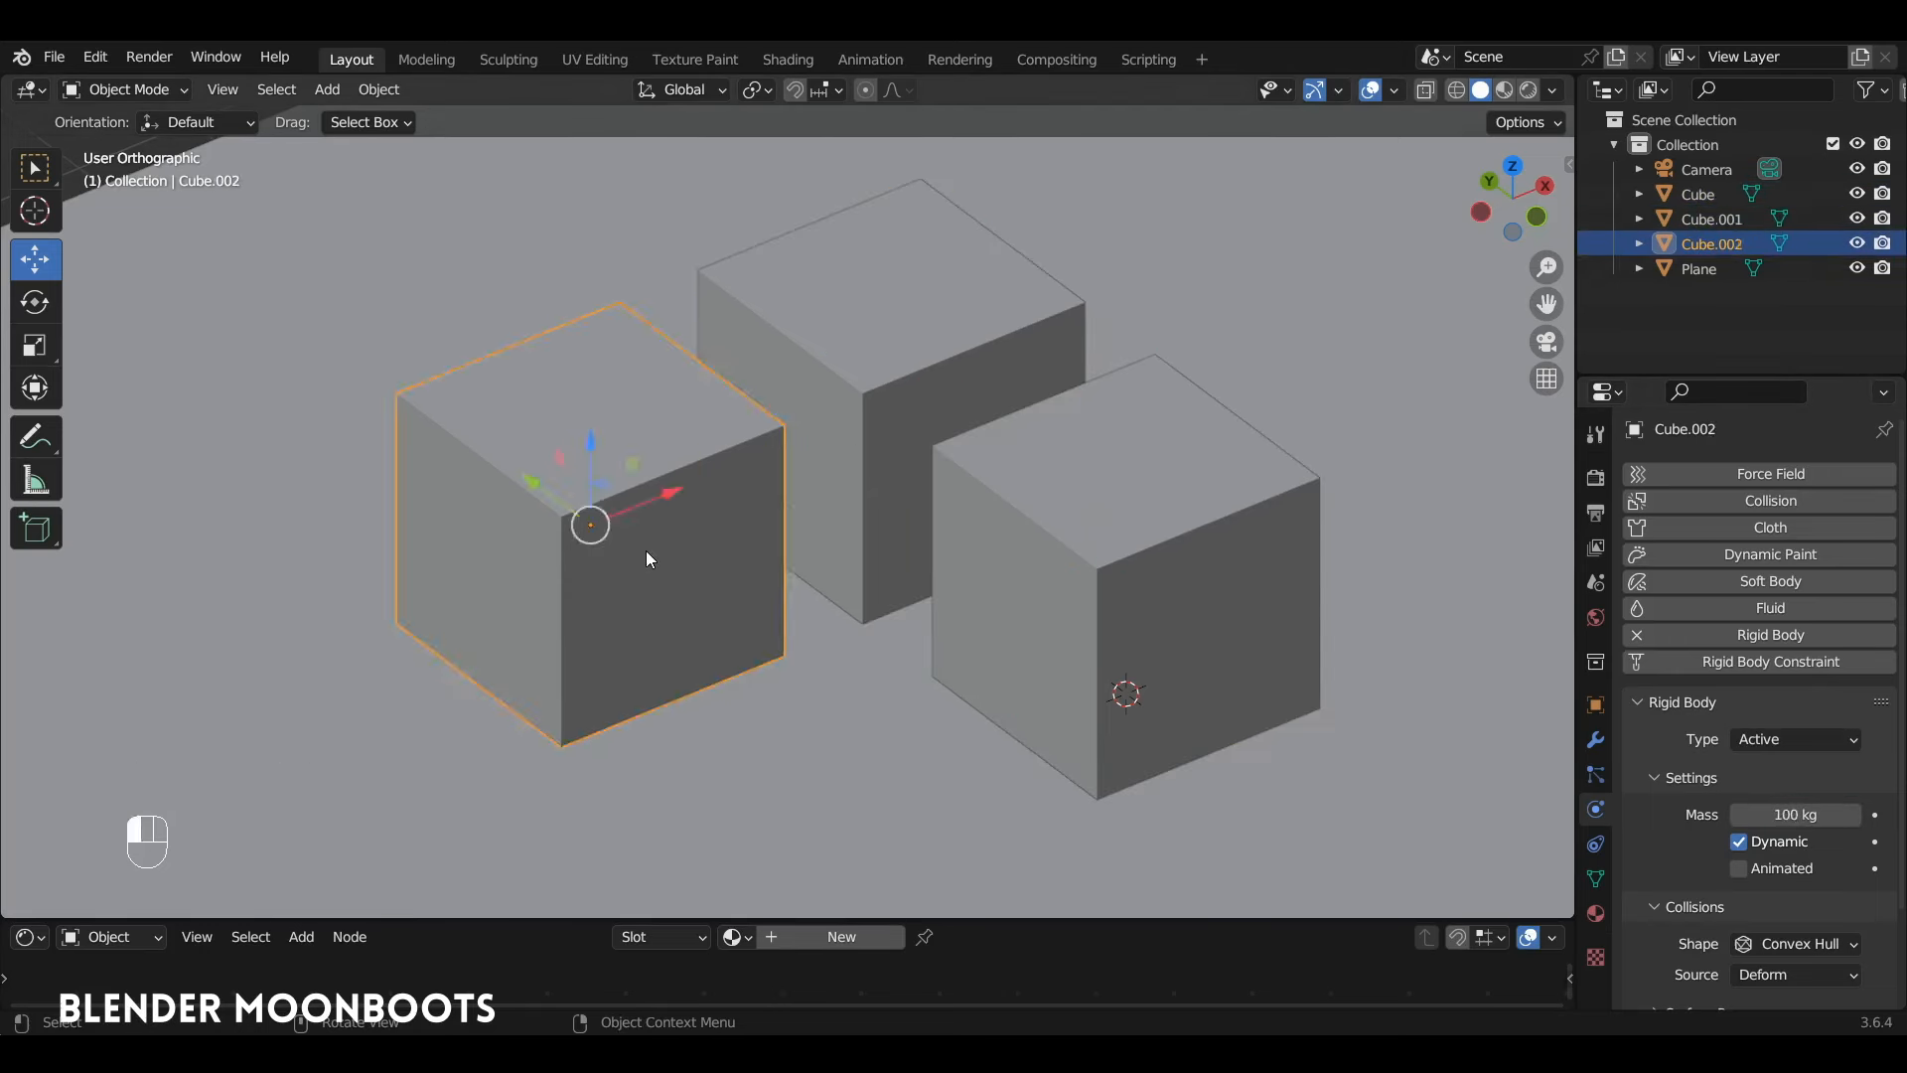
left_click(625, 546)
left_click(627, 547)
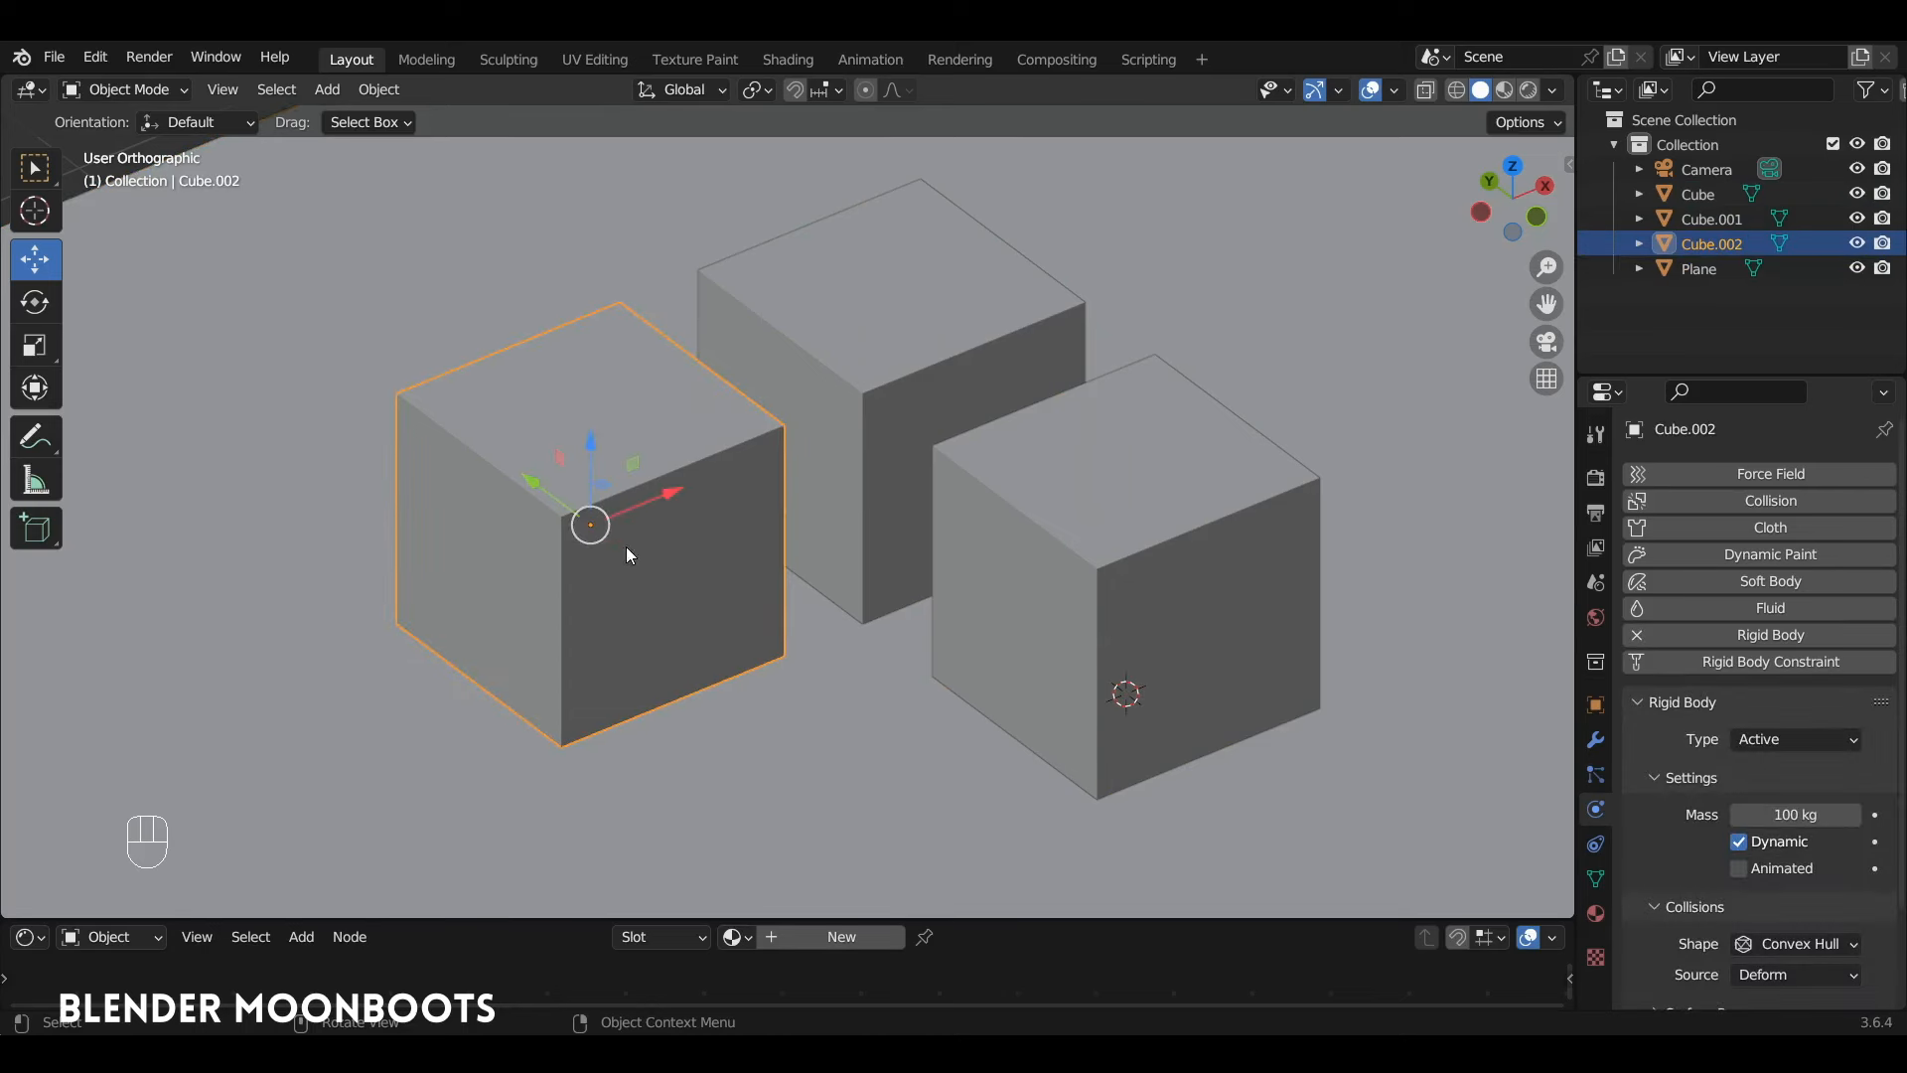
Copy the rigid body settings of Cube.002 to the other two cubes and check the mass on each cube
left_click(1111, 533)
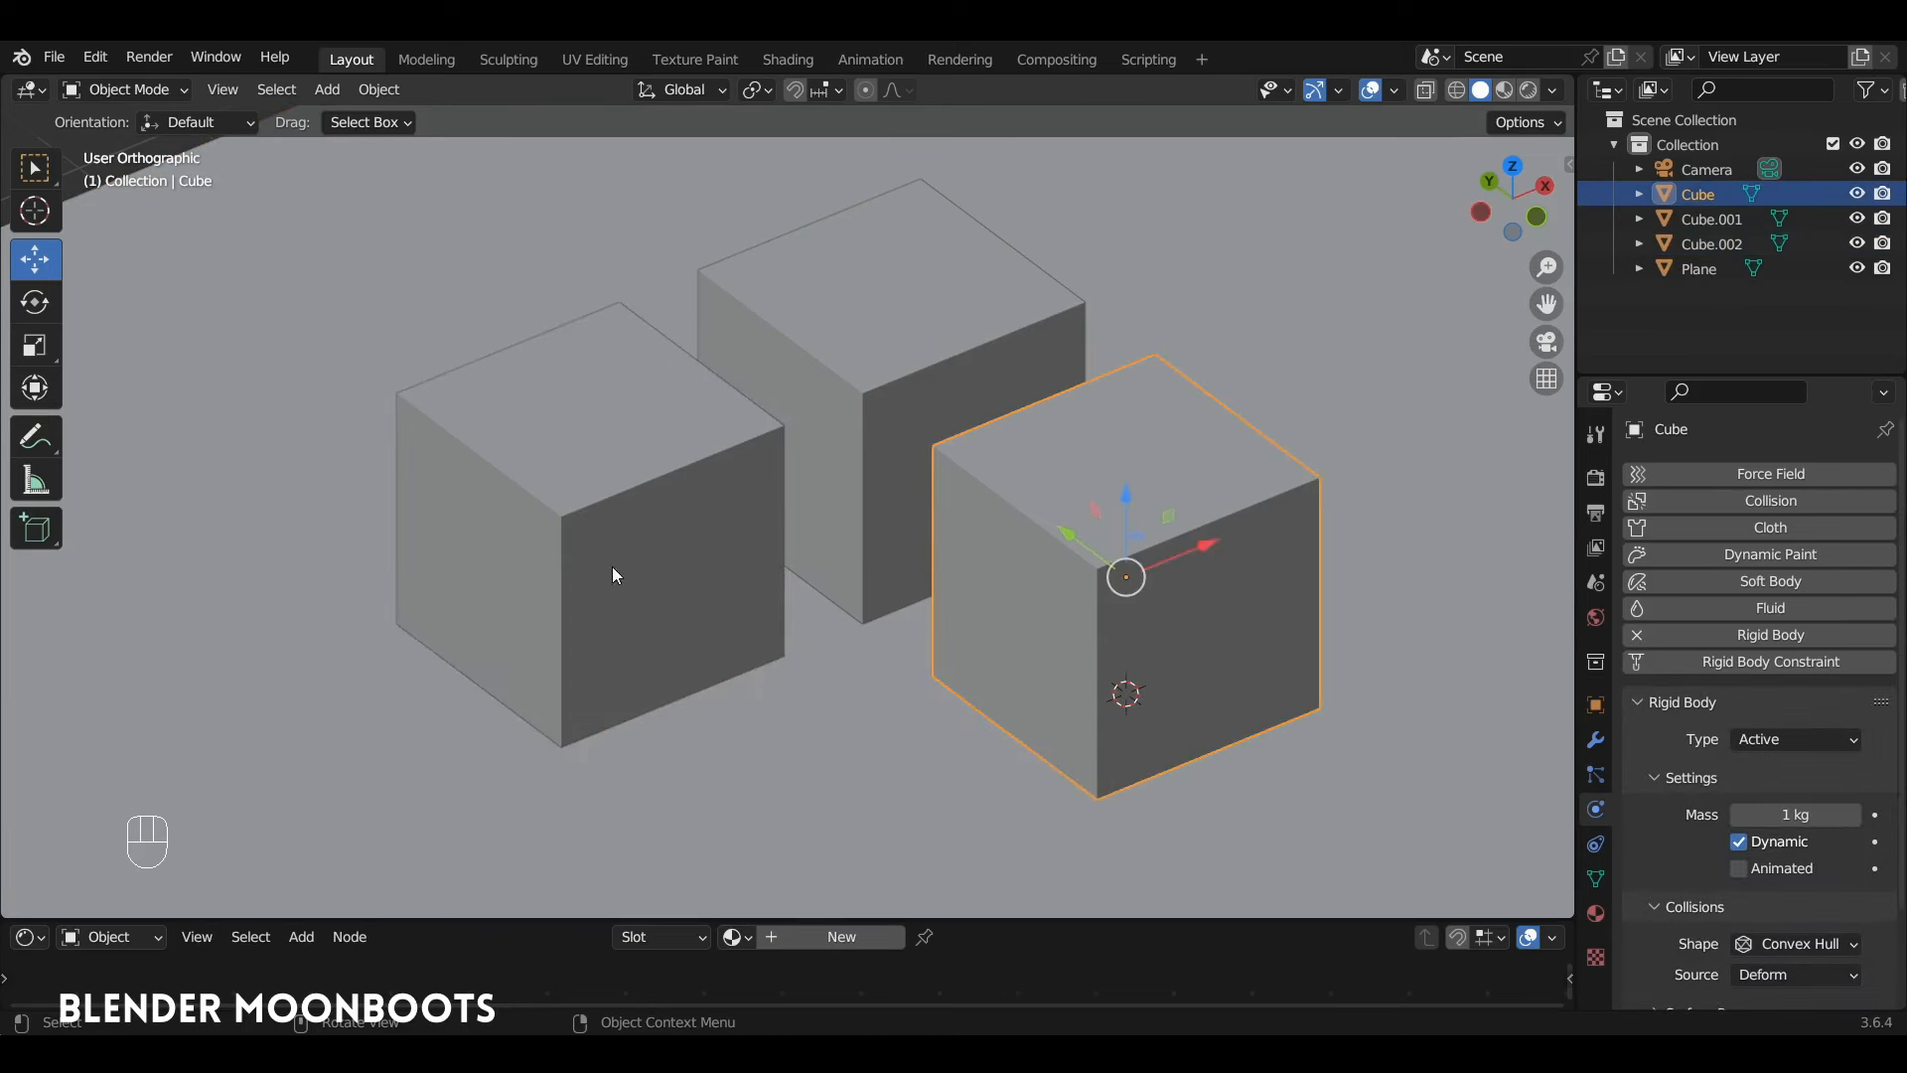
left_click(890, 372, "shift")
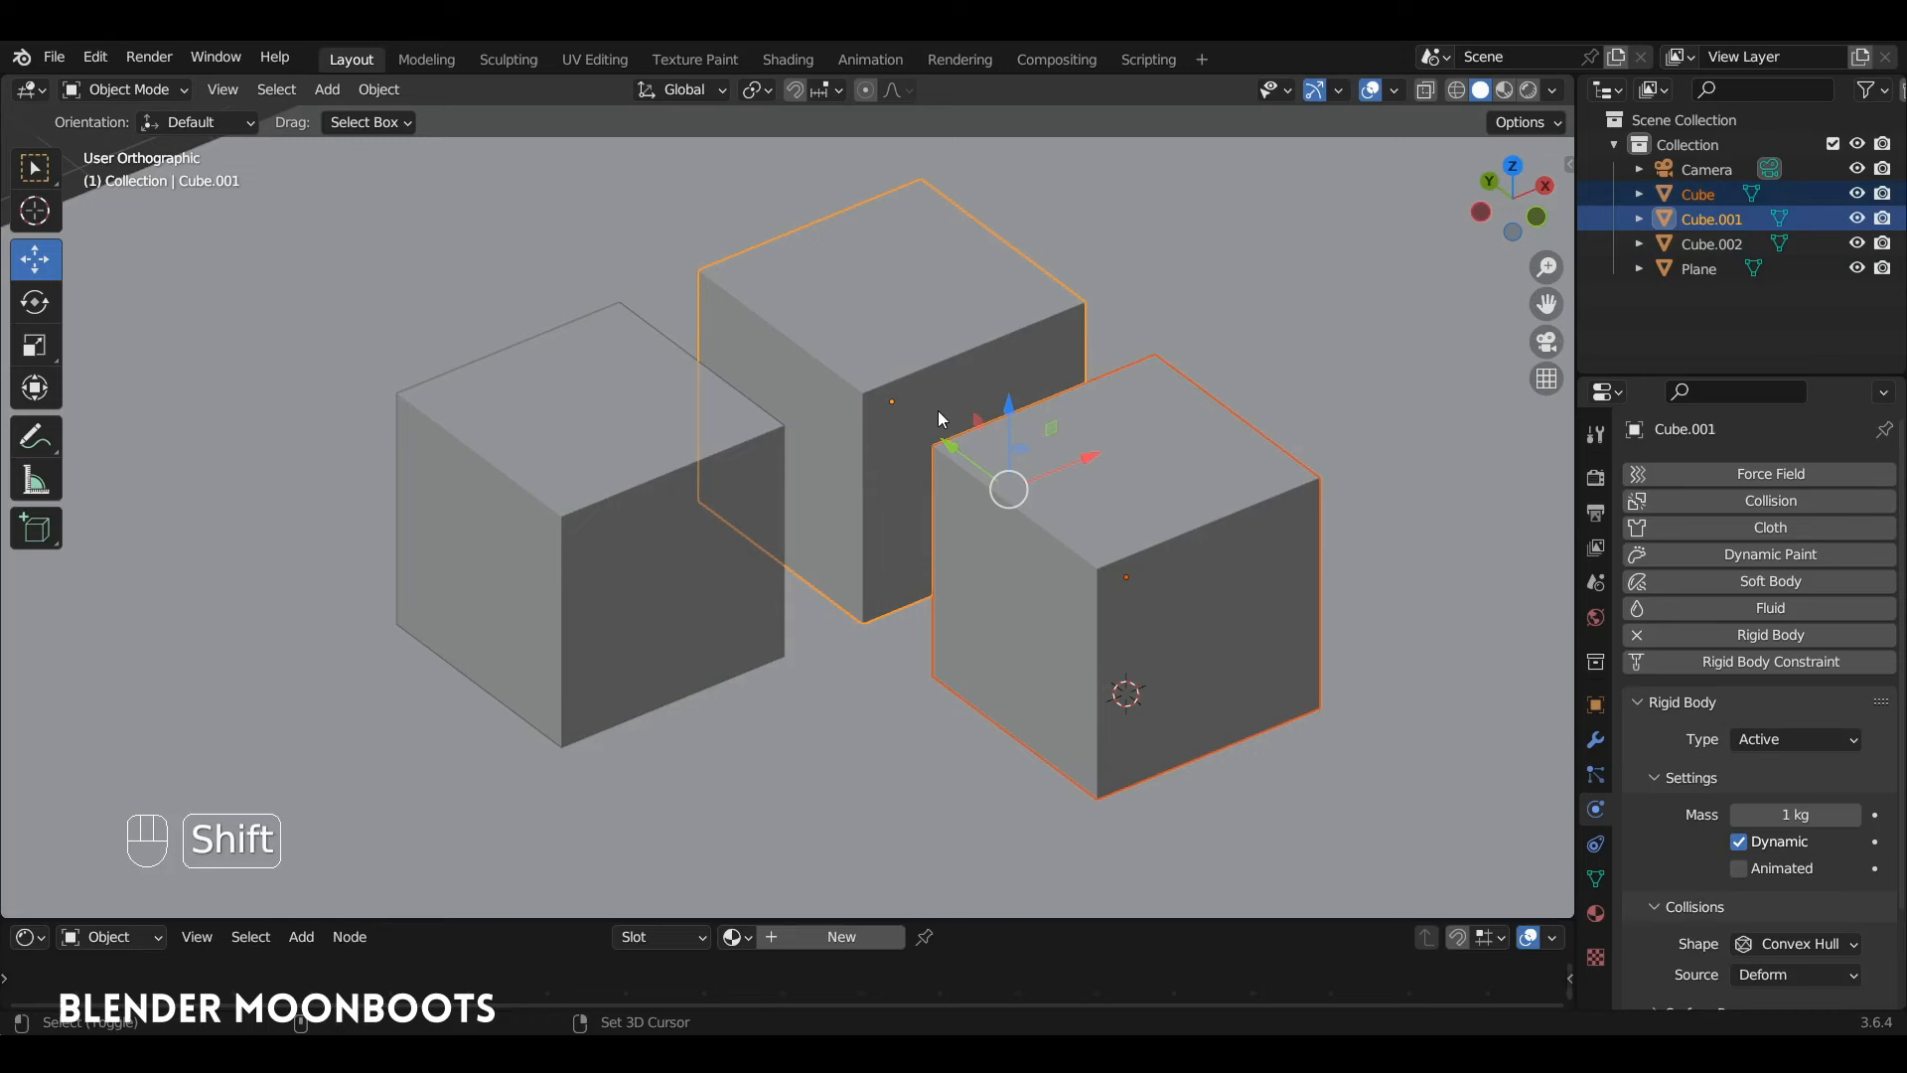
left_click(598, 545, "shift")
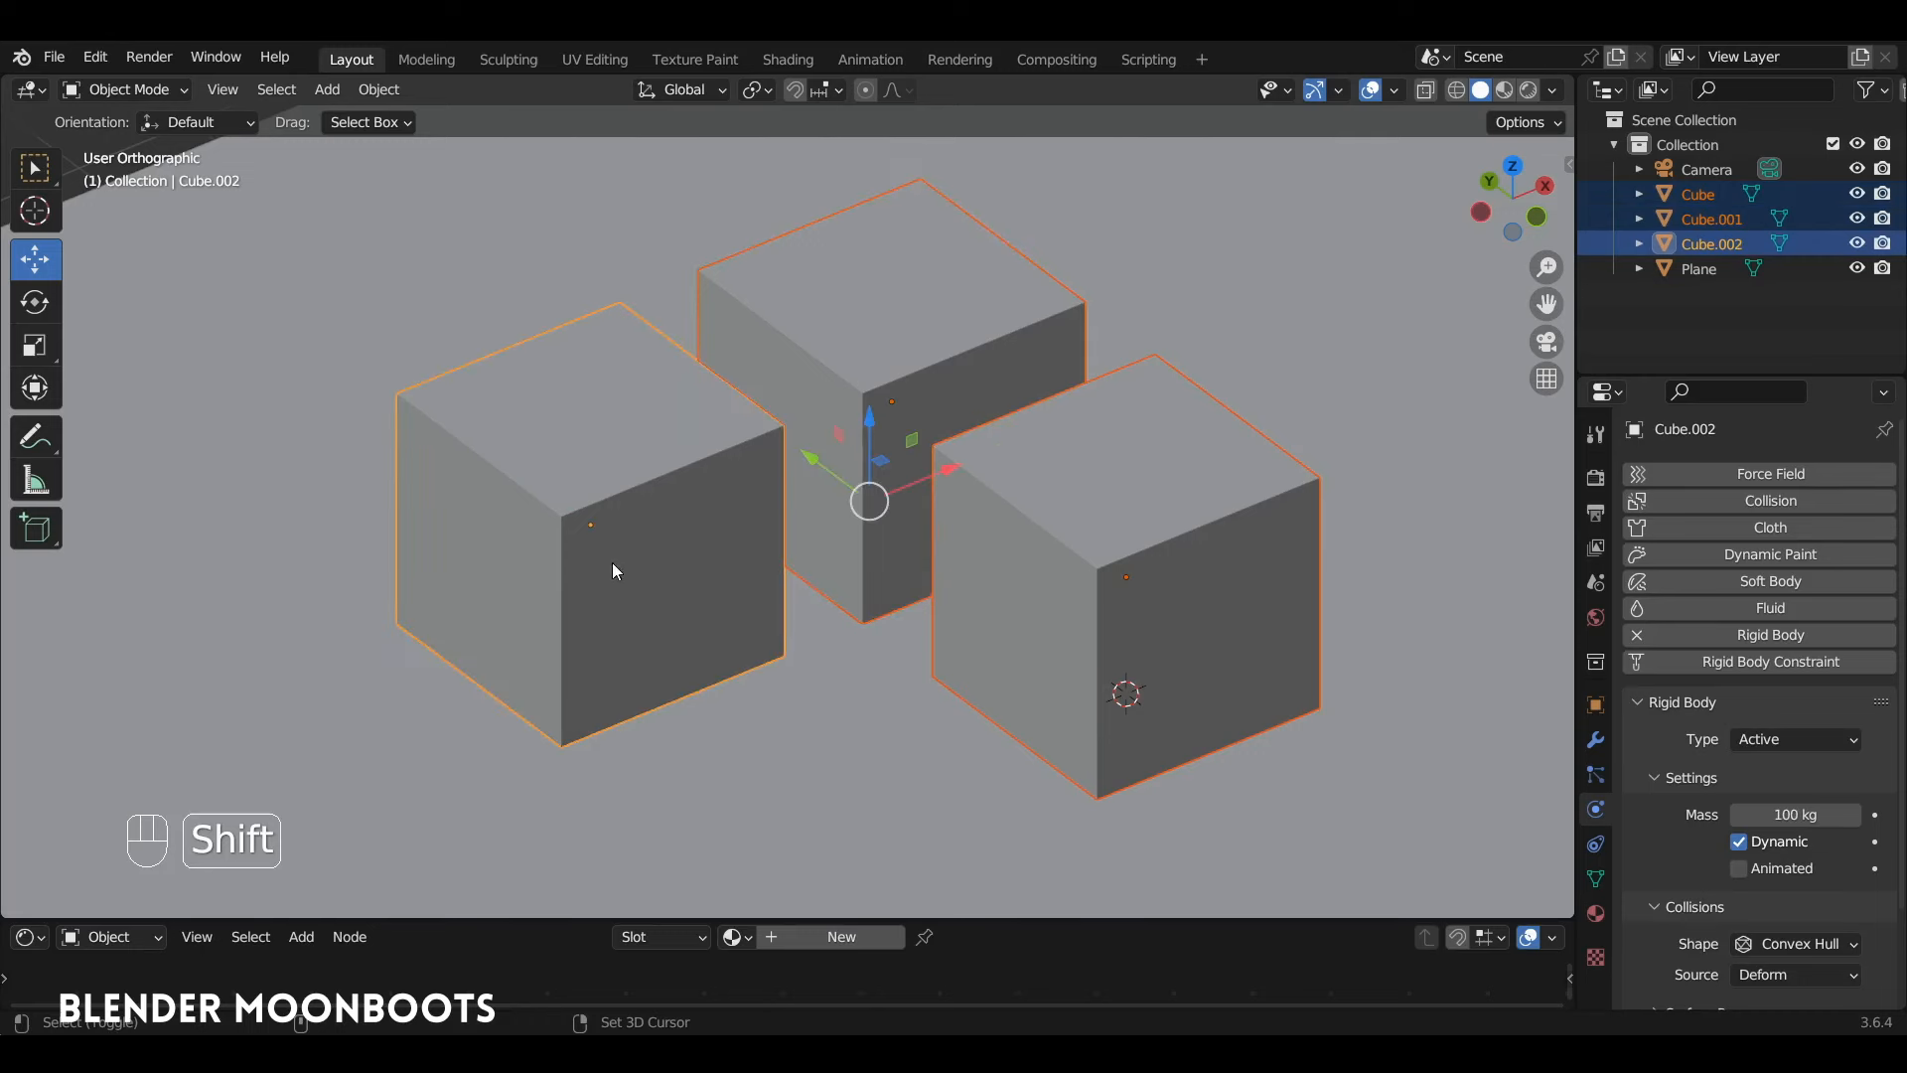
left_click(393, 91)
mouse_move(467, 744)
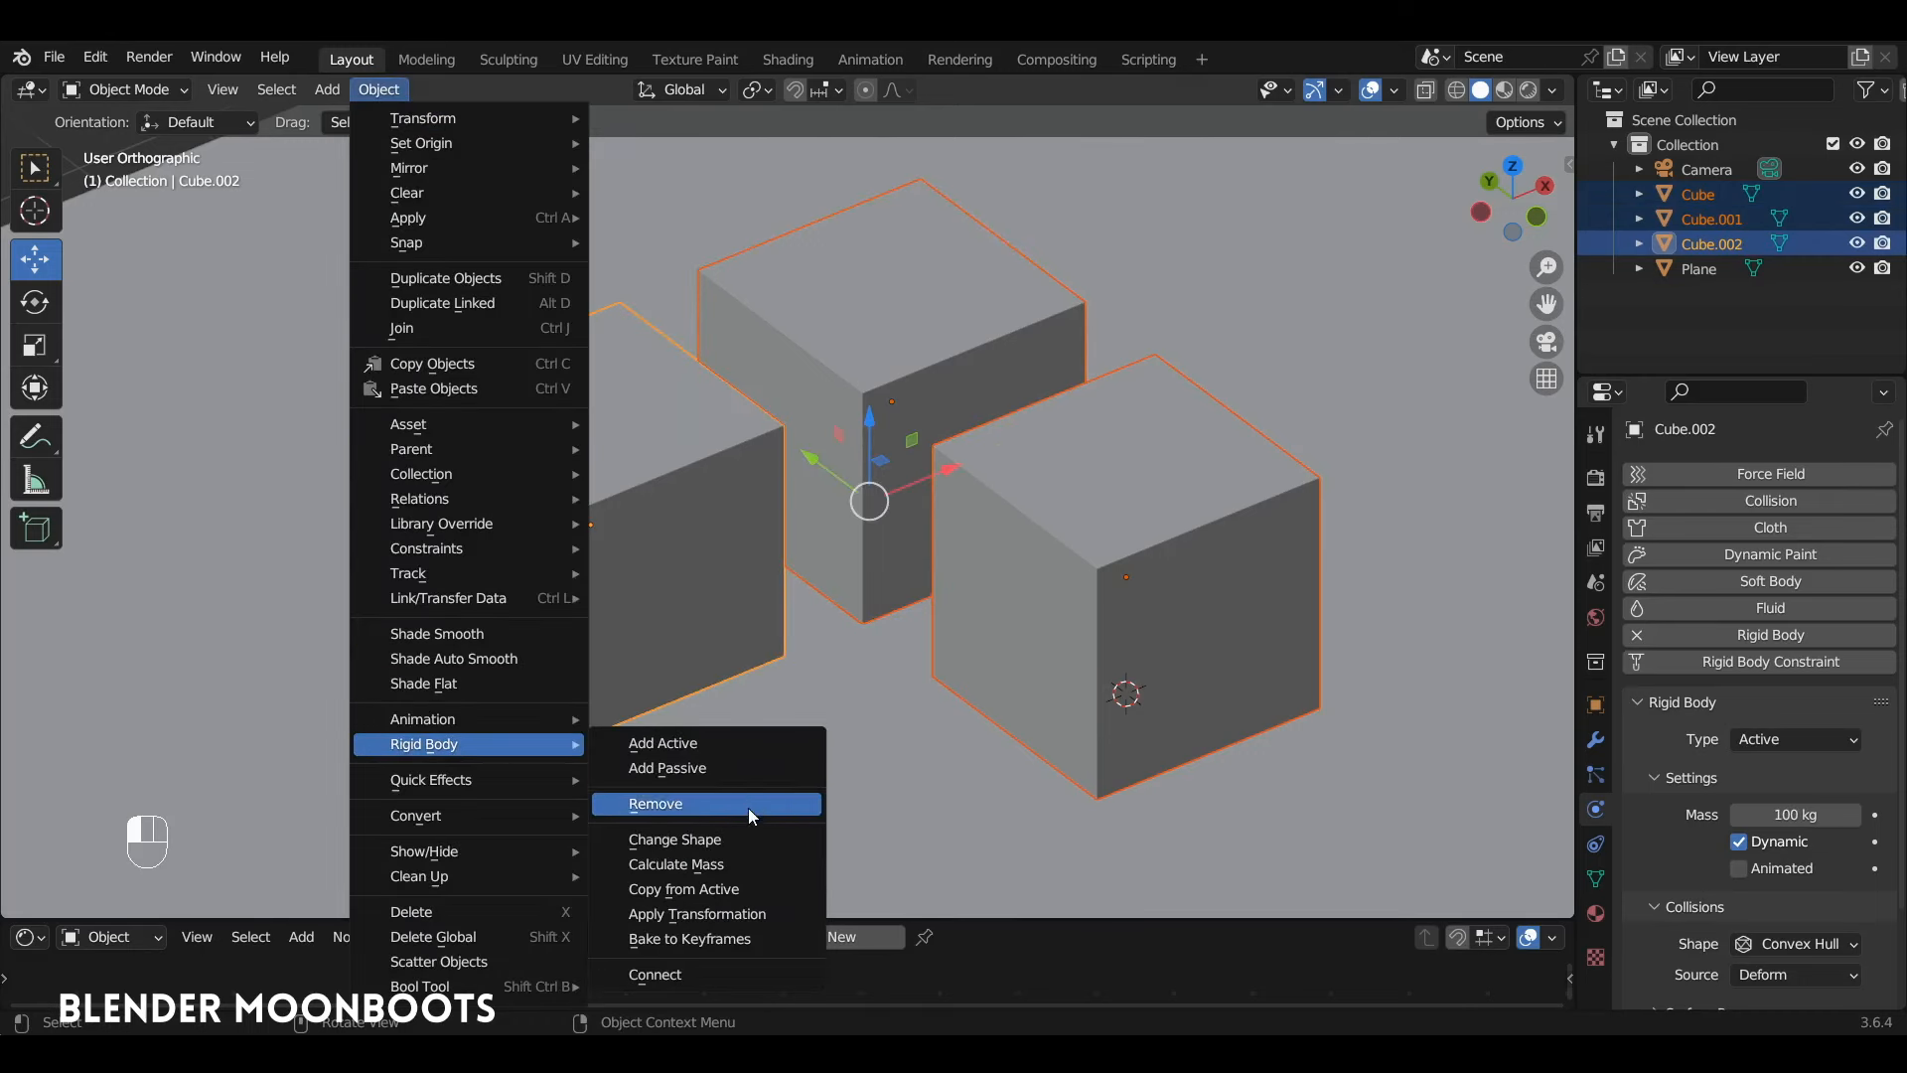
left_click(766, 890)
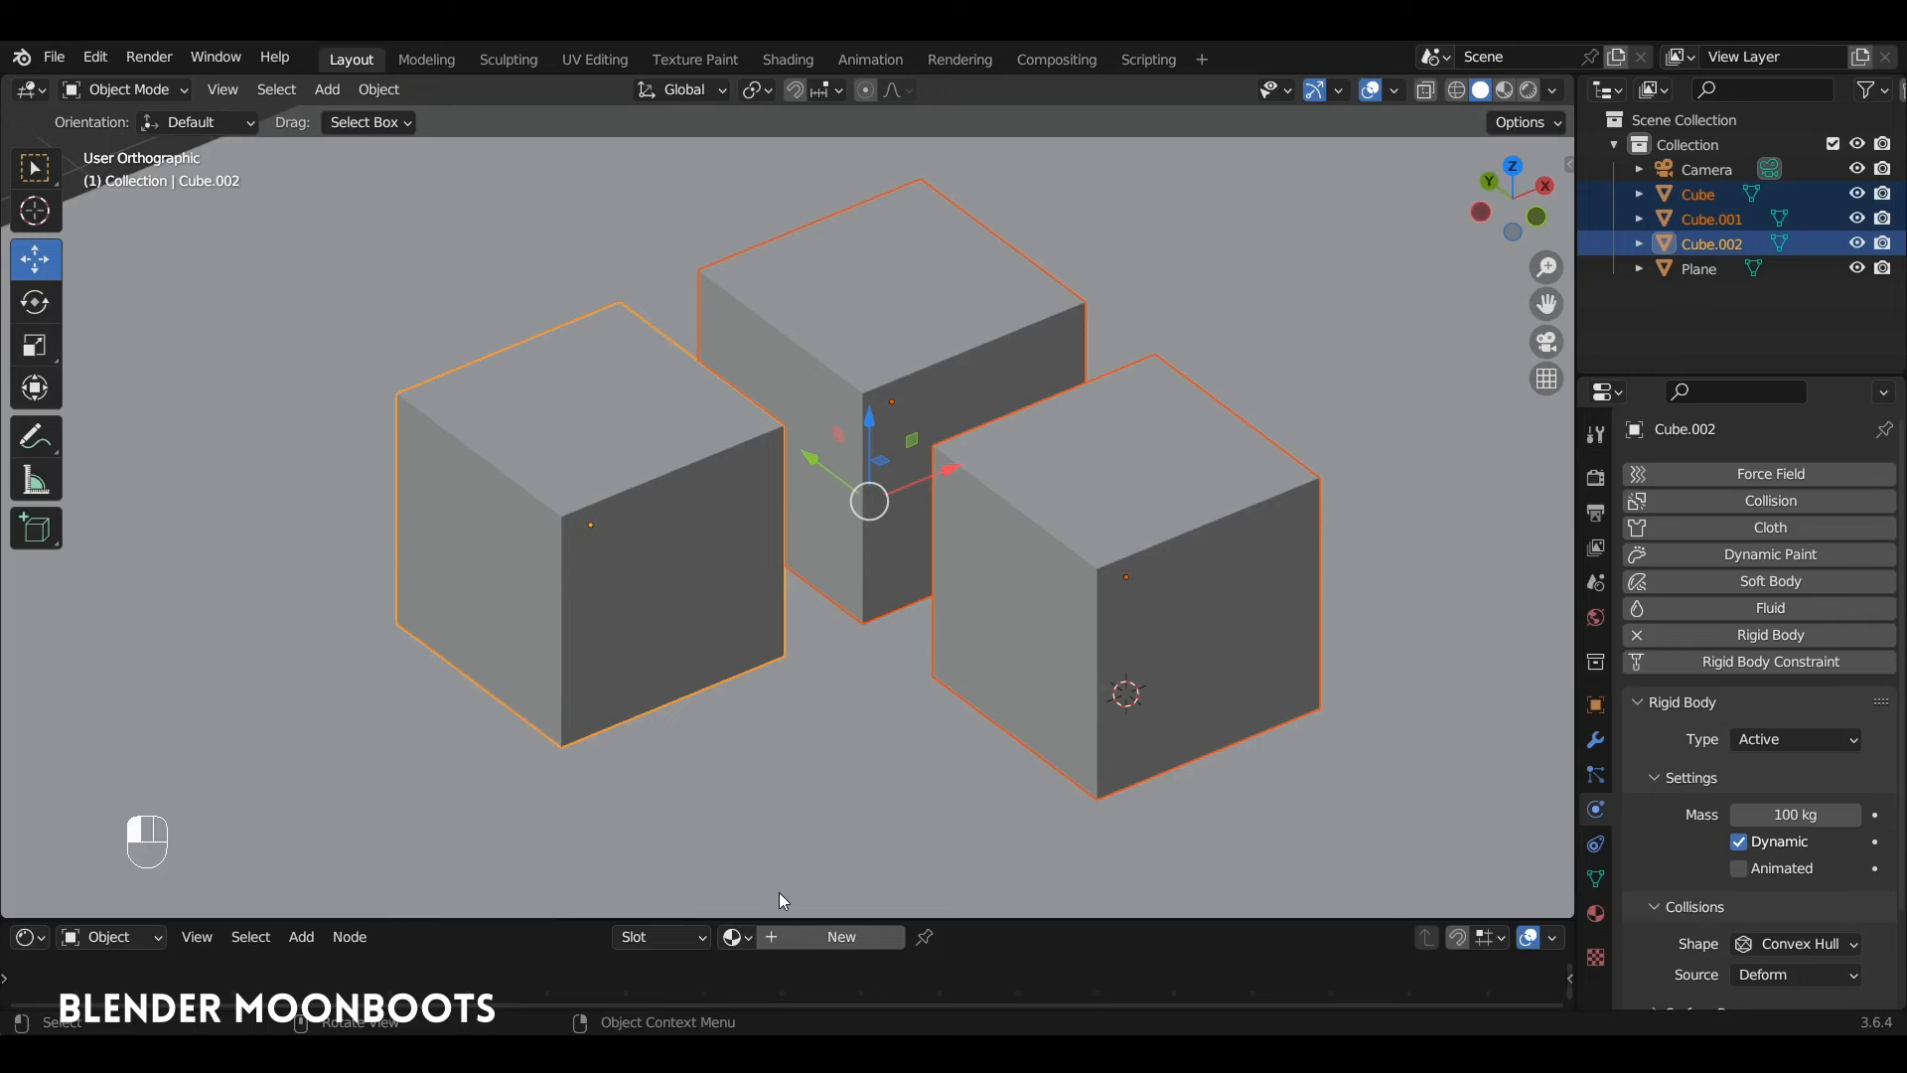
left_click(795, 407)
left_click(1078, 546)
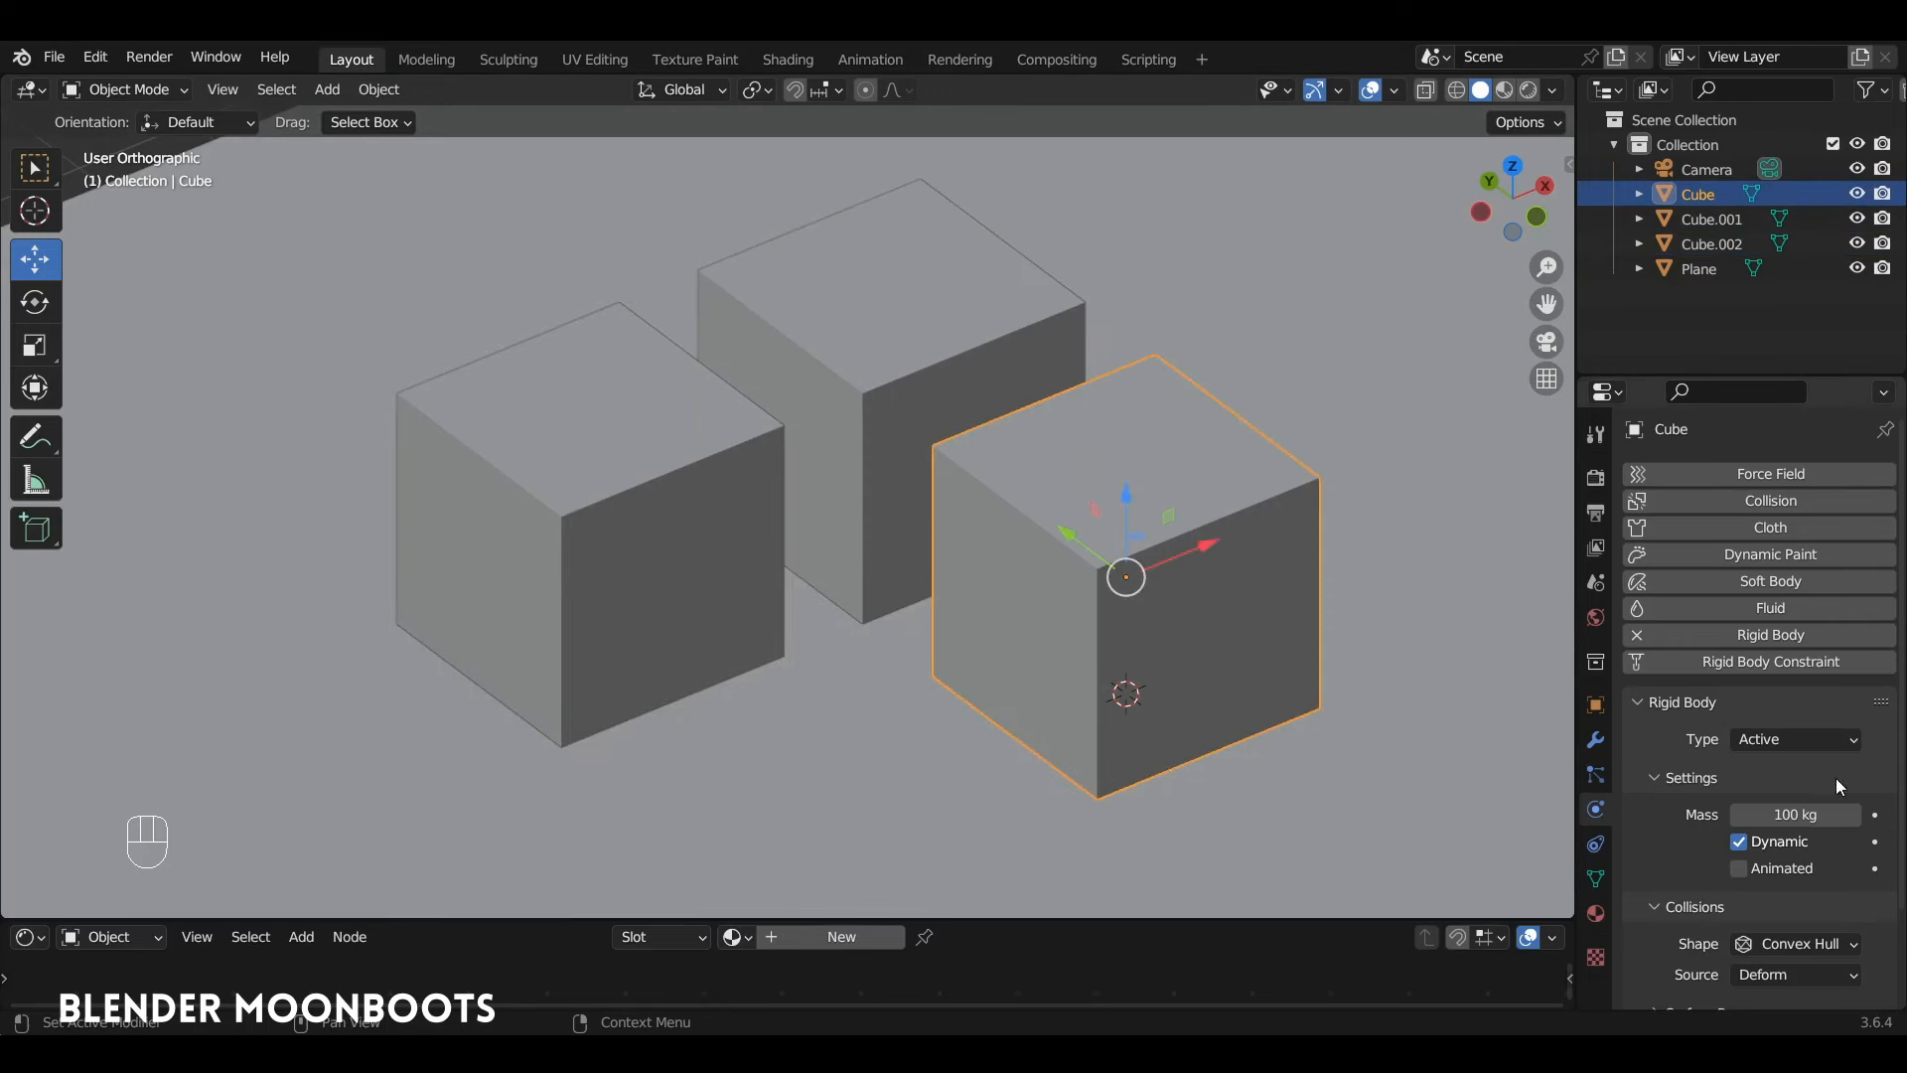
left_click(858, 415)
left_click(770, 476)
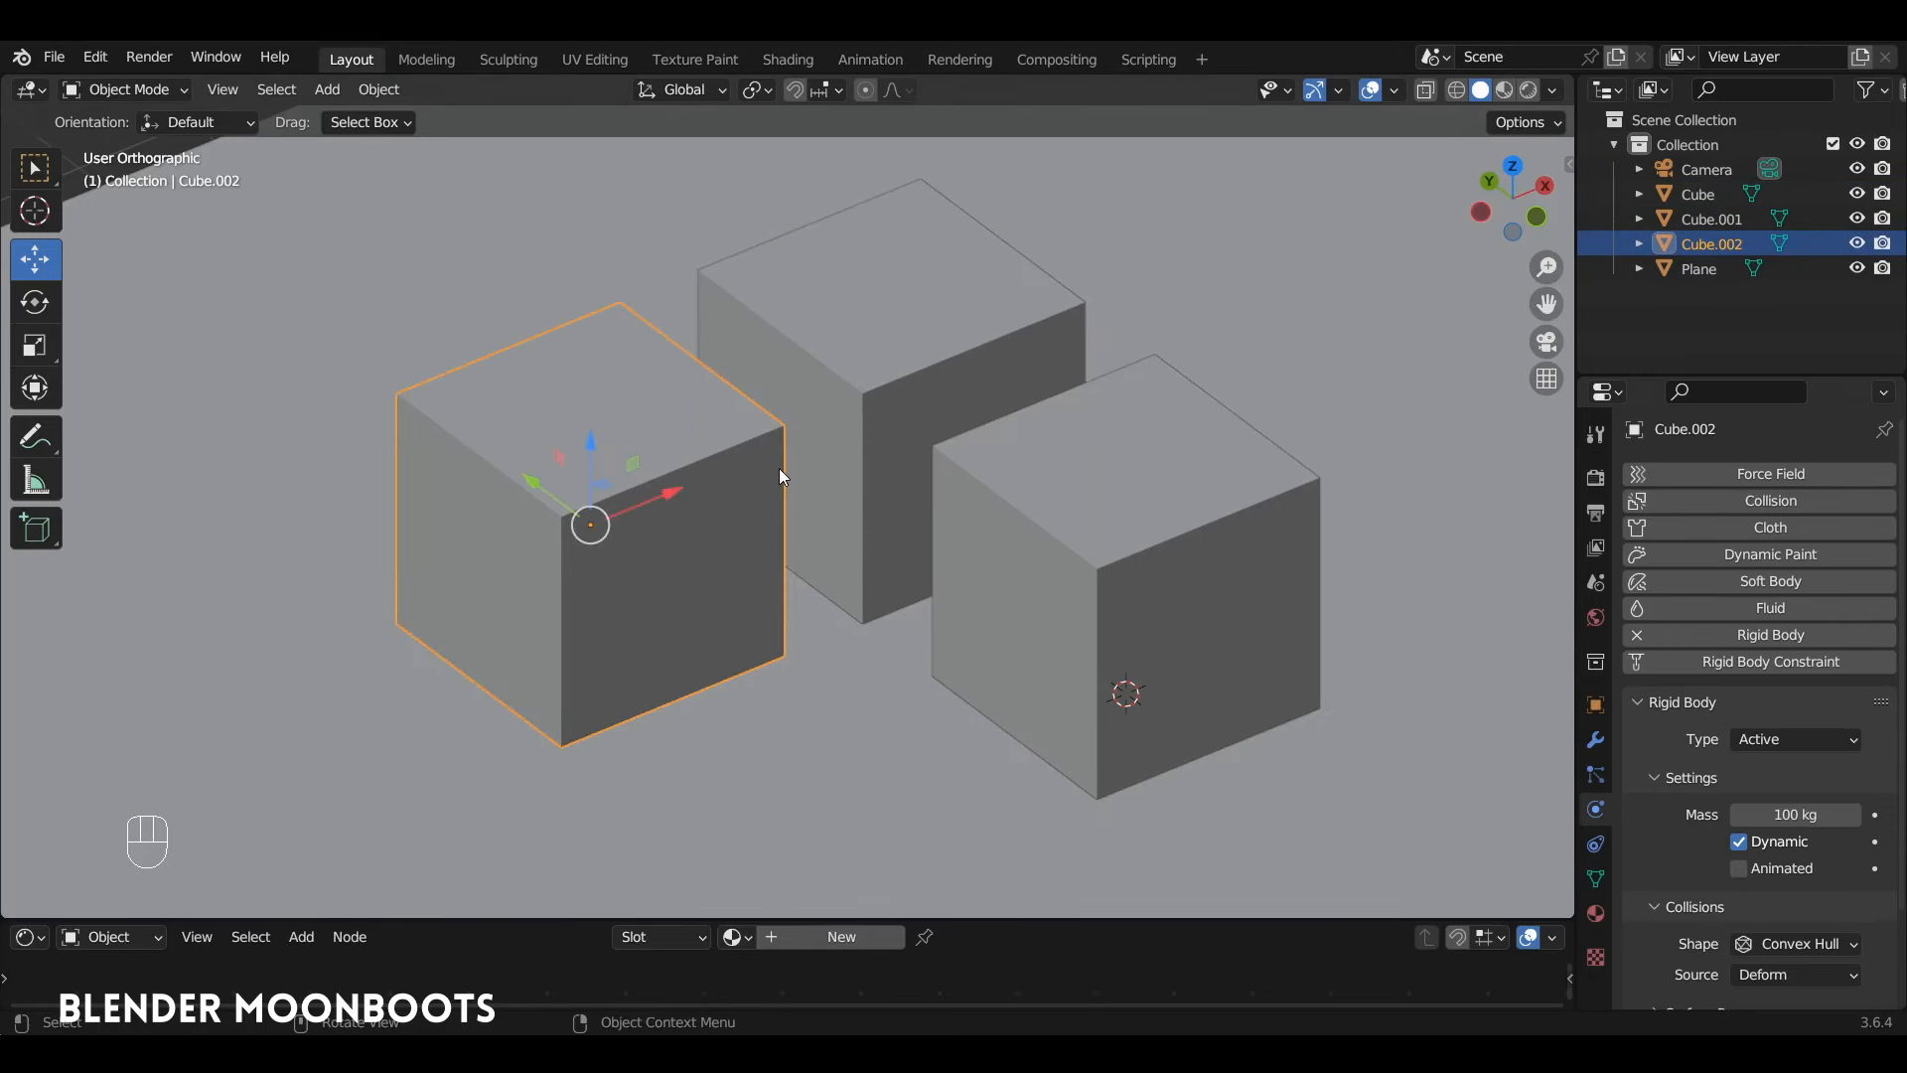
Play the tube scene's suction animation with all the scattered cubes, and scrub the timeline back to frame 11
key("space")
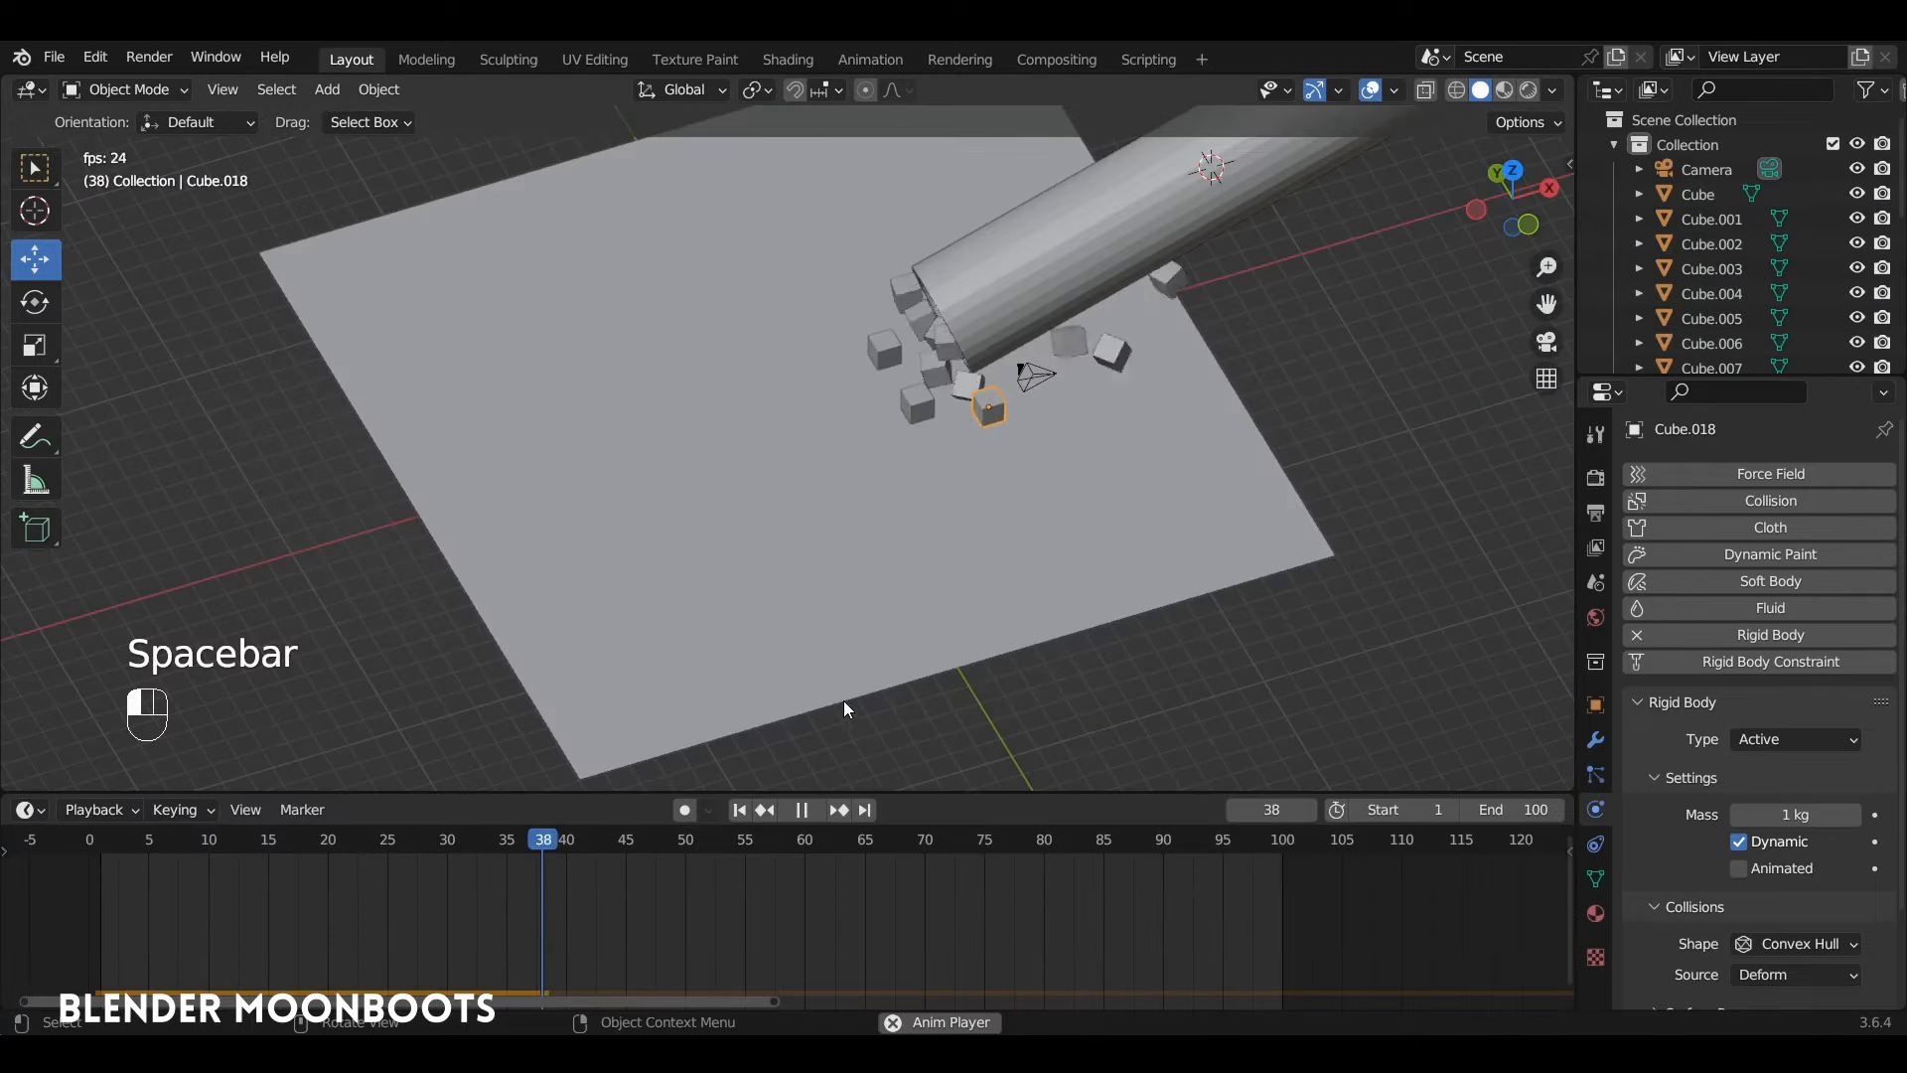
key("space")
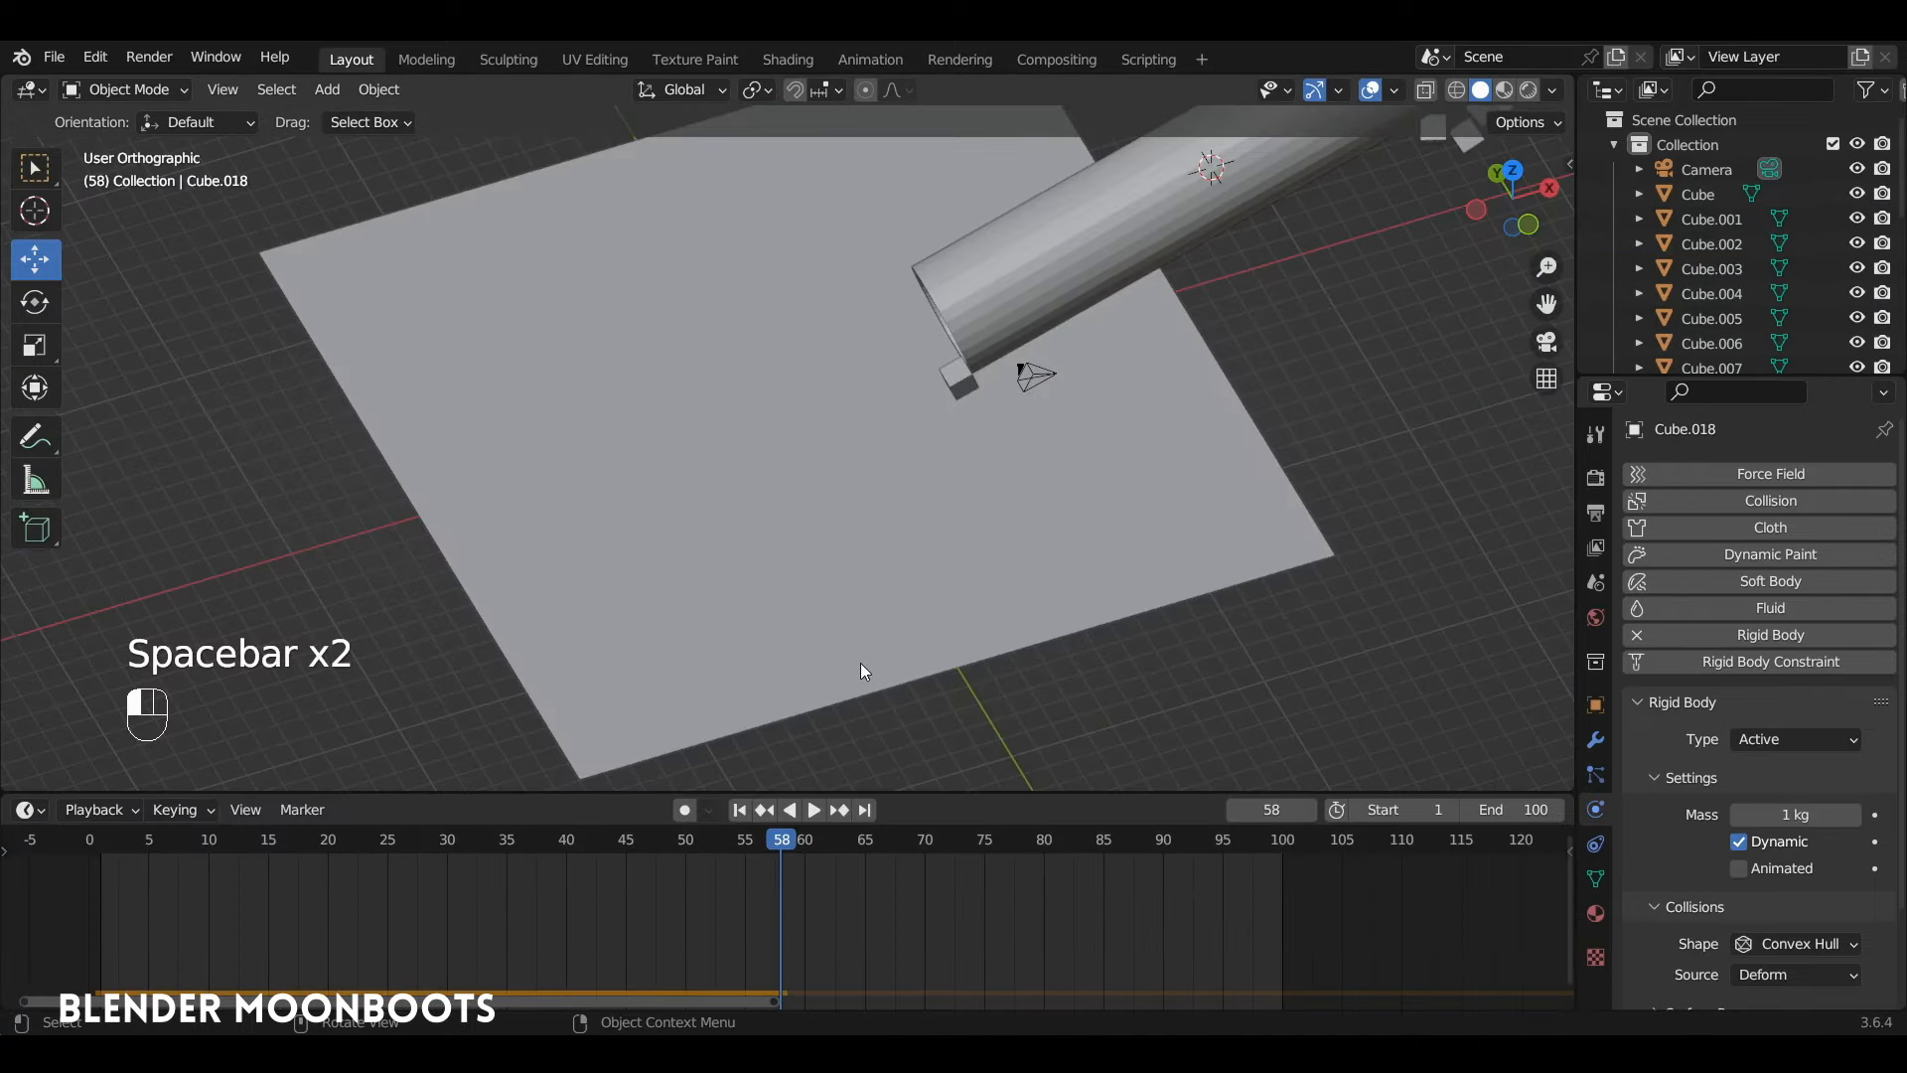
middle_click_drag(860, 663, 800, 635, "alt")
left_click_drag(646, 836, 603, 874)
middle_click_drag(695, 785, 721, 771, "alt")
left_click_drag(602, 845, 219, 929)
key("space")
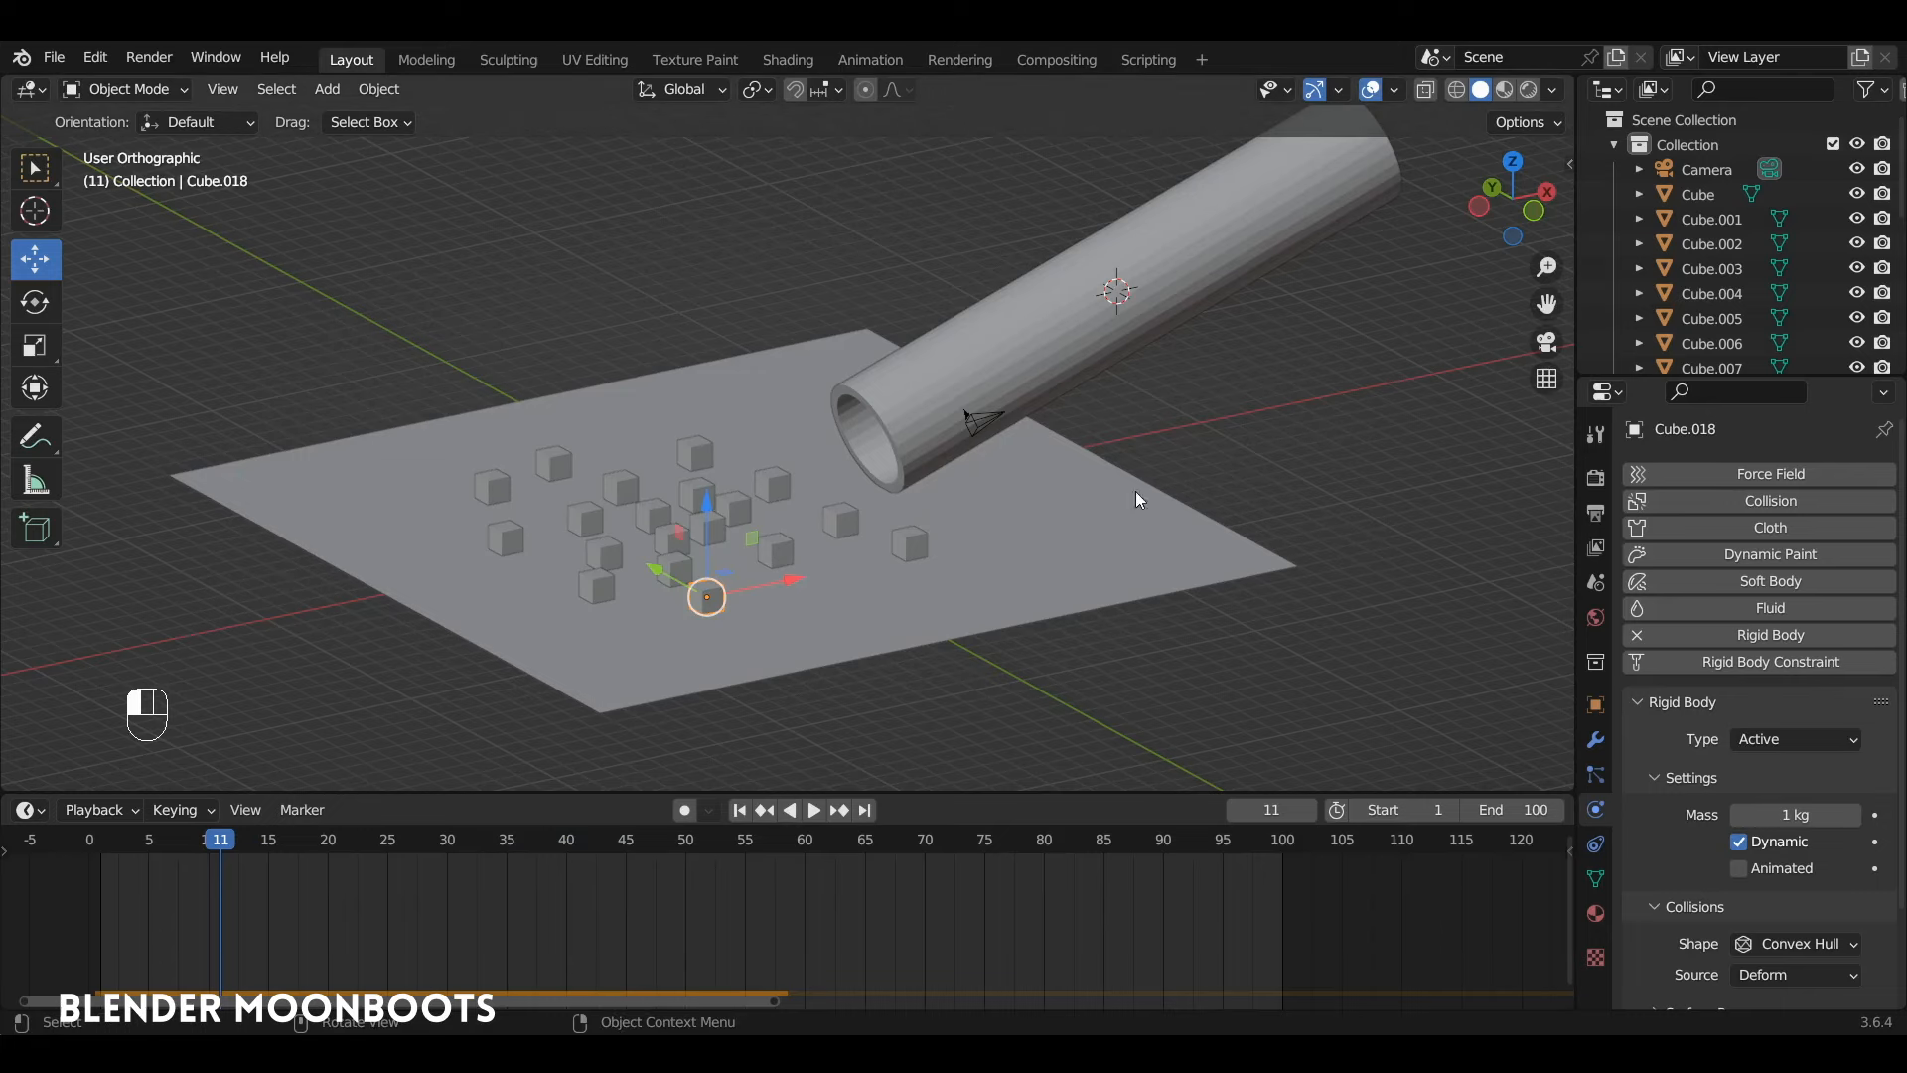
Add a mesh circle with 32 vertices and a 1 m radius, and move it along X to just in front of the tube's opening
left_click_drag(1135, 491, 937, 536, "alt")
key("KP_1")
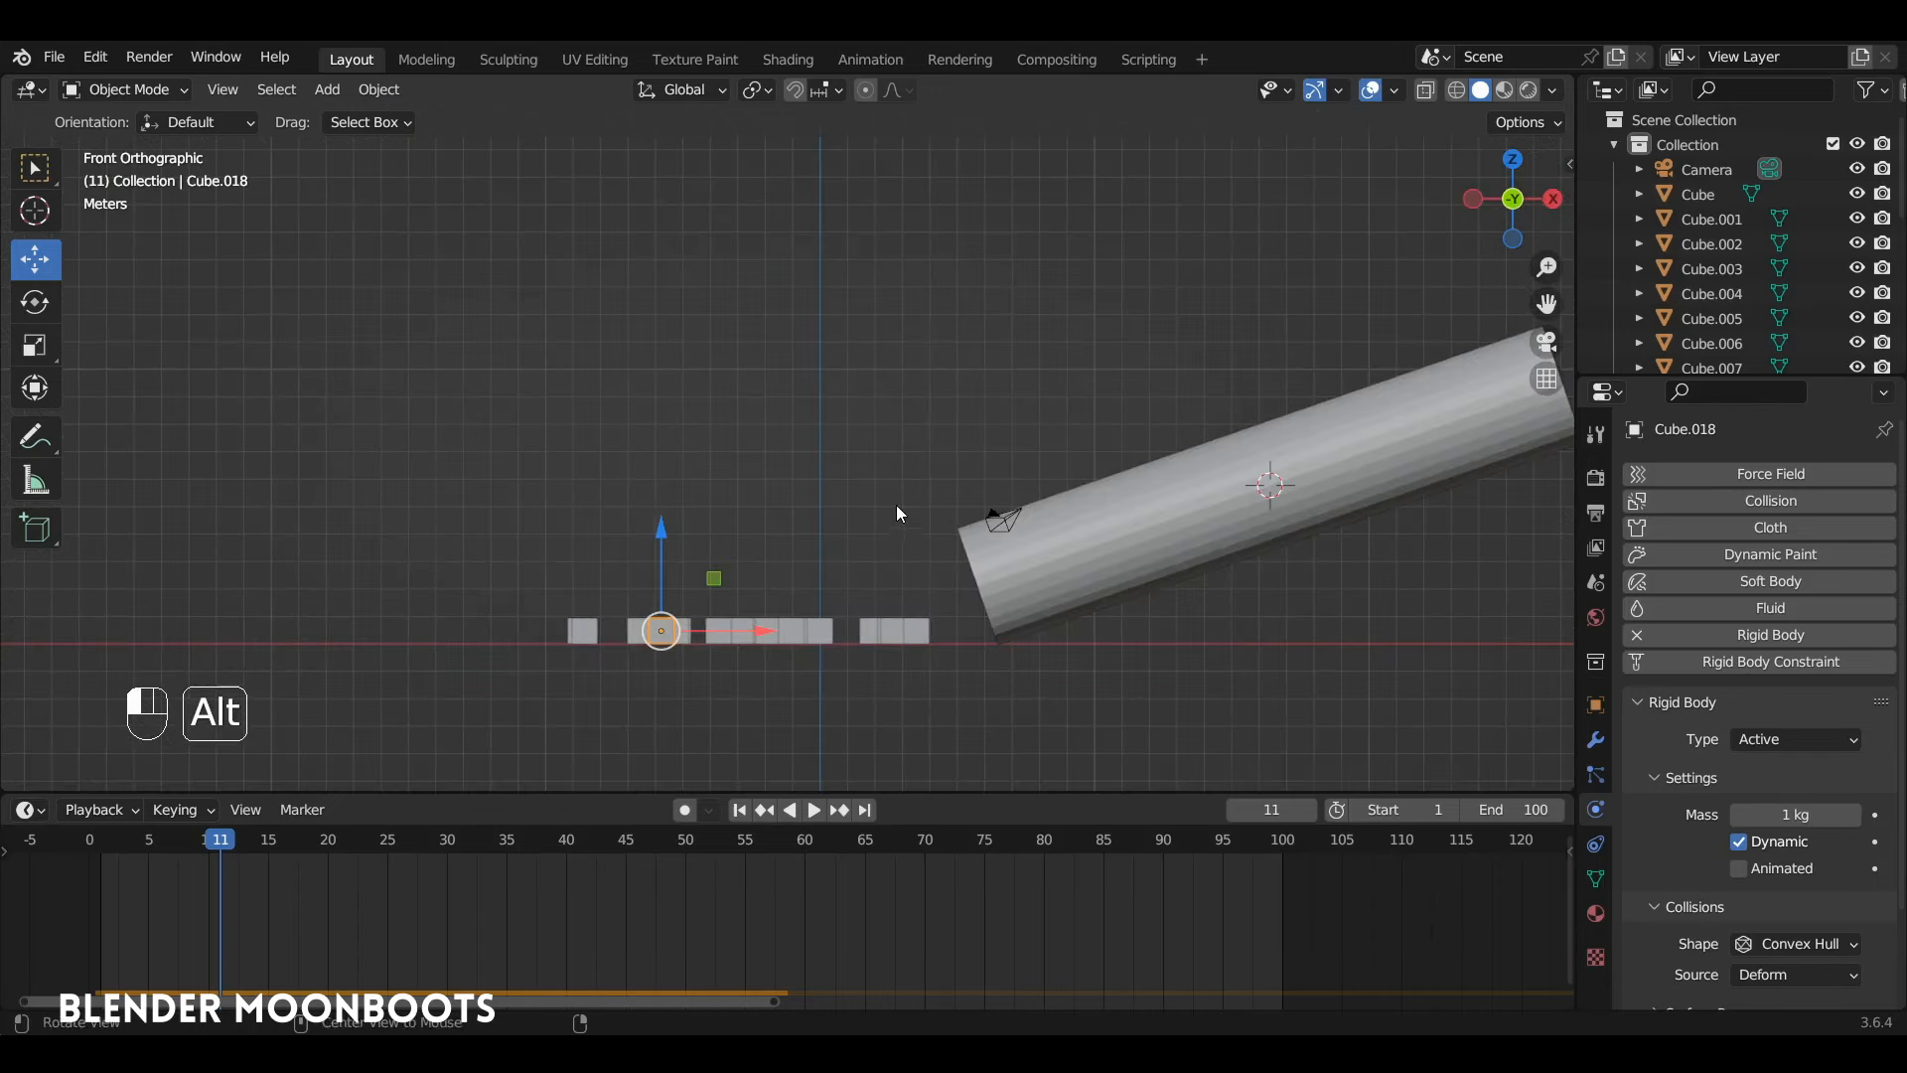
left_click_drag(896, 505, 888, 503, "alt")
key("shift+a")
mouse_move(820, 106)
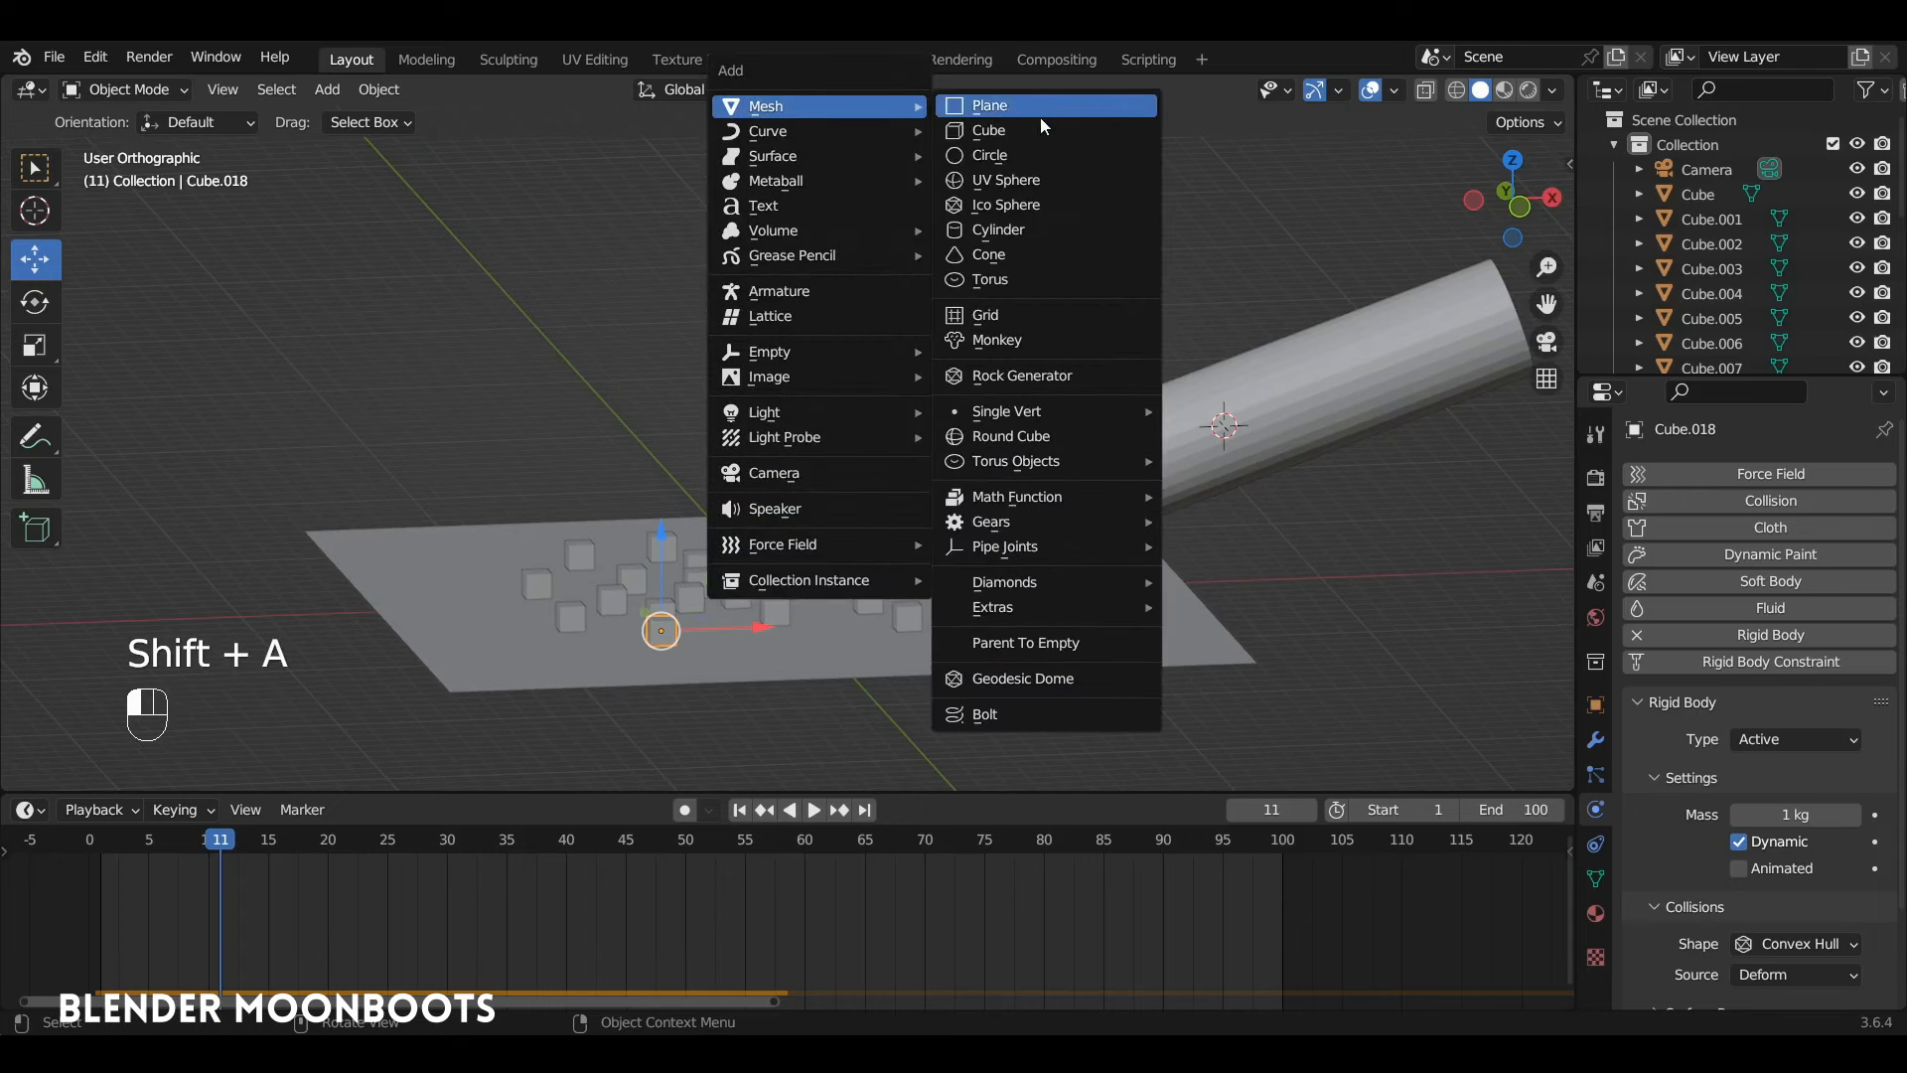
left_click(1065, 157)
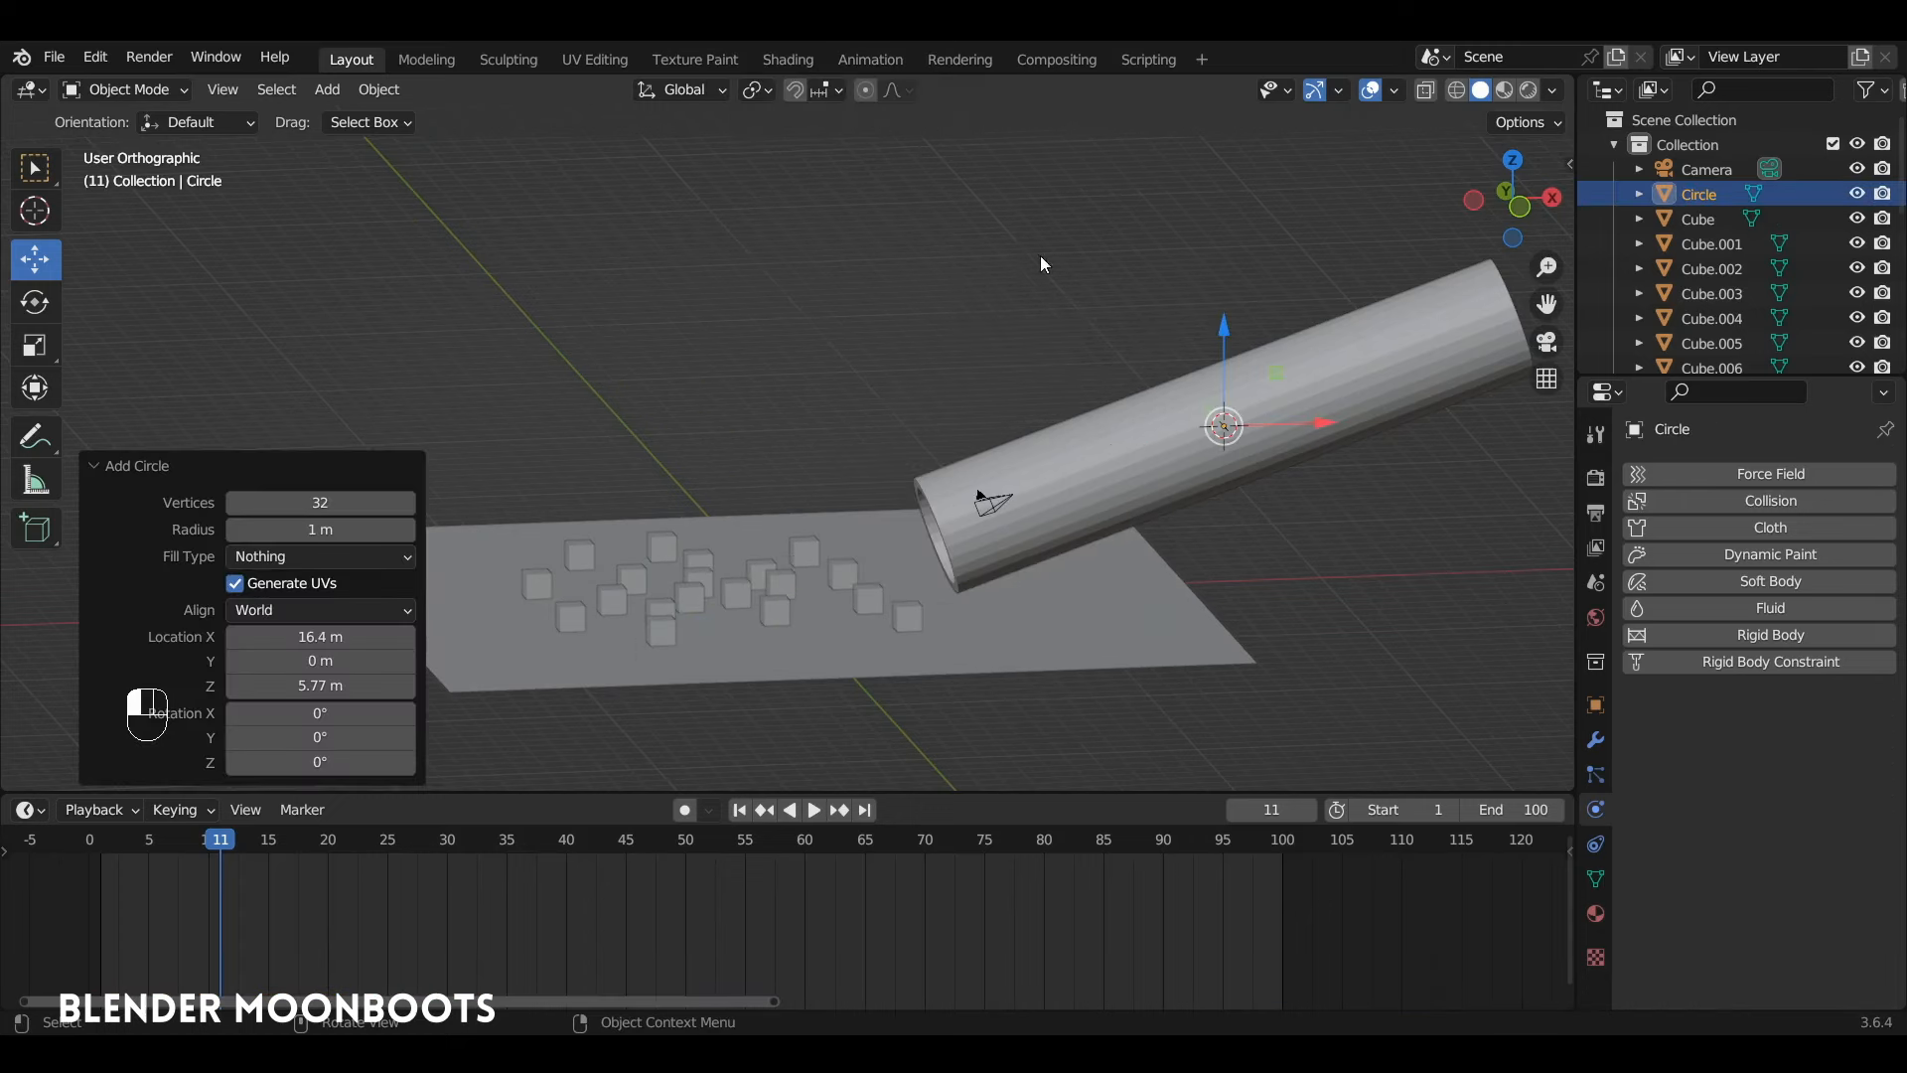
left_click_drag(1313, 419, 1006, 380)
Rotate the circle's vertices 90° about the Y axis in Edit Mode
key("Tab")
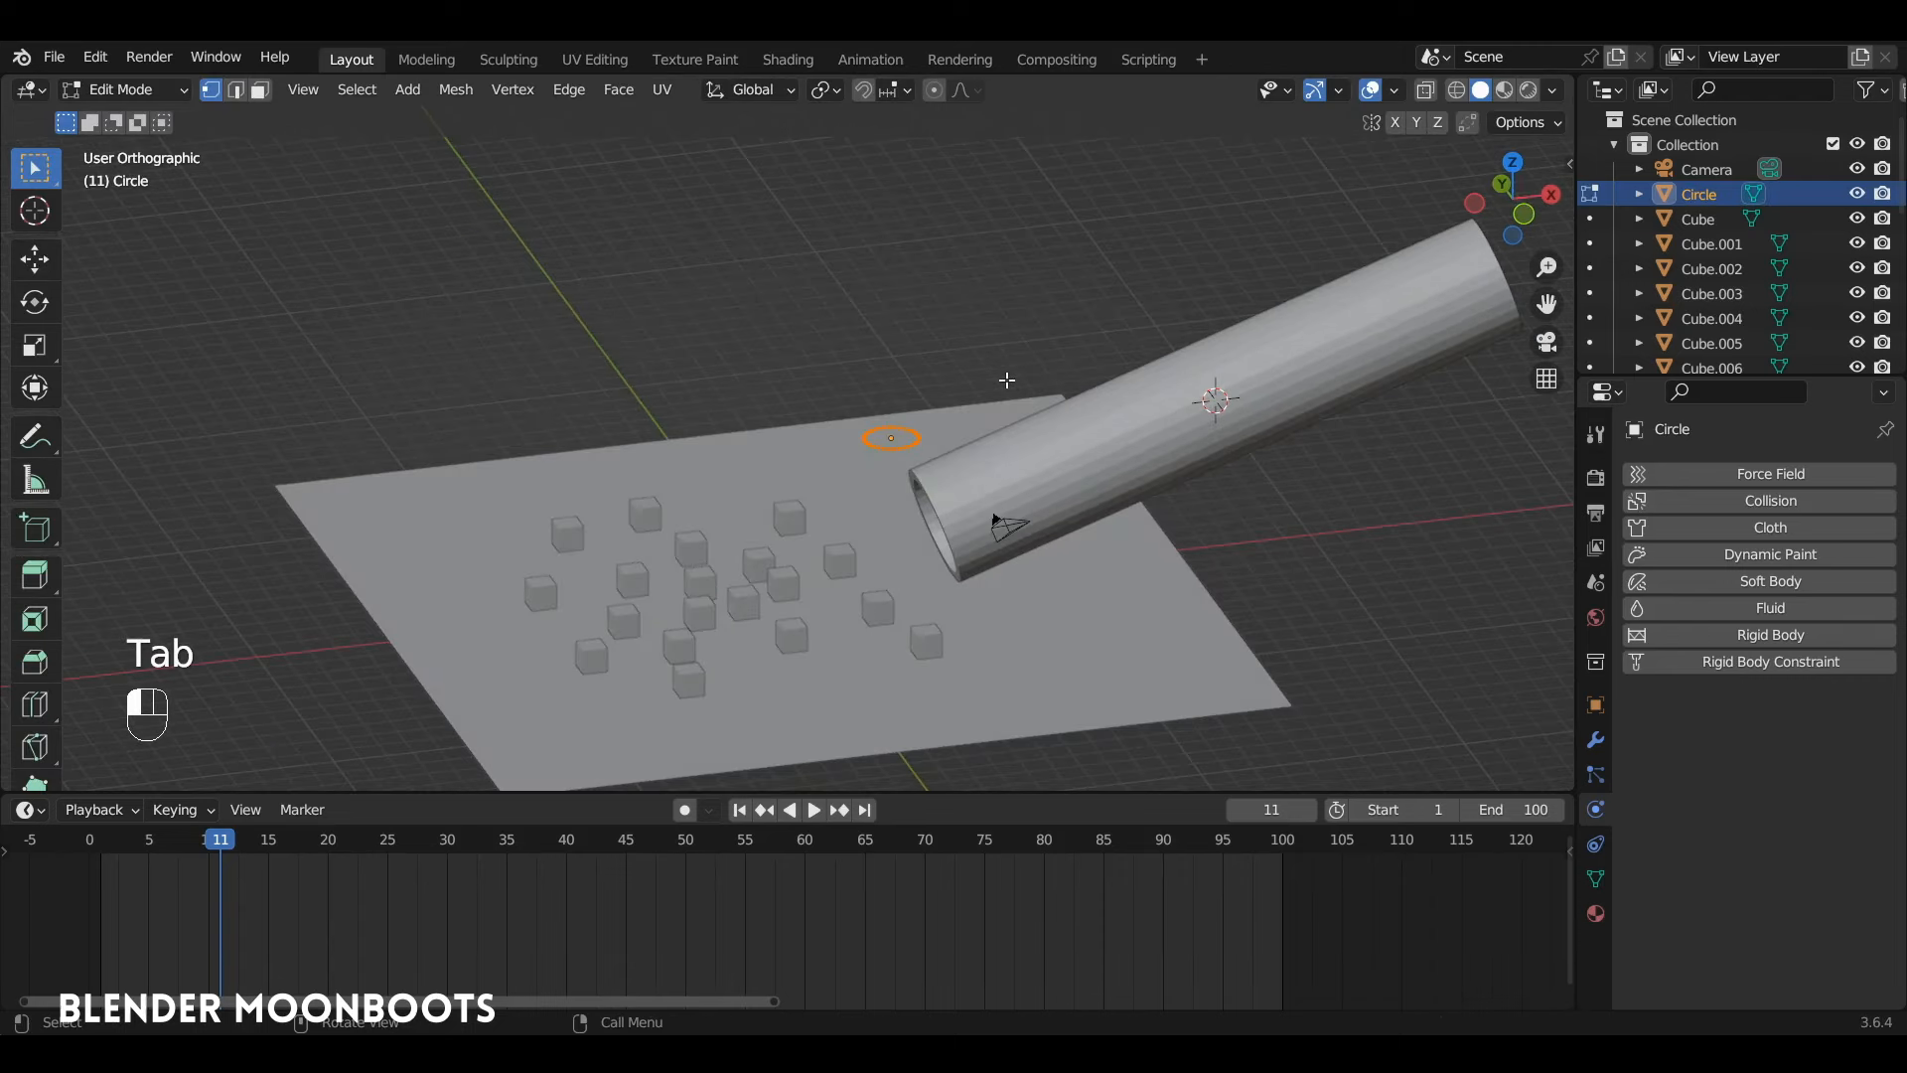
key("r")
key("y")
left_click(1004, 378)
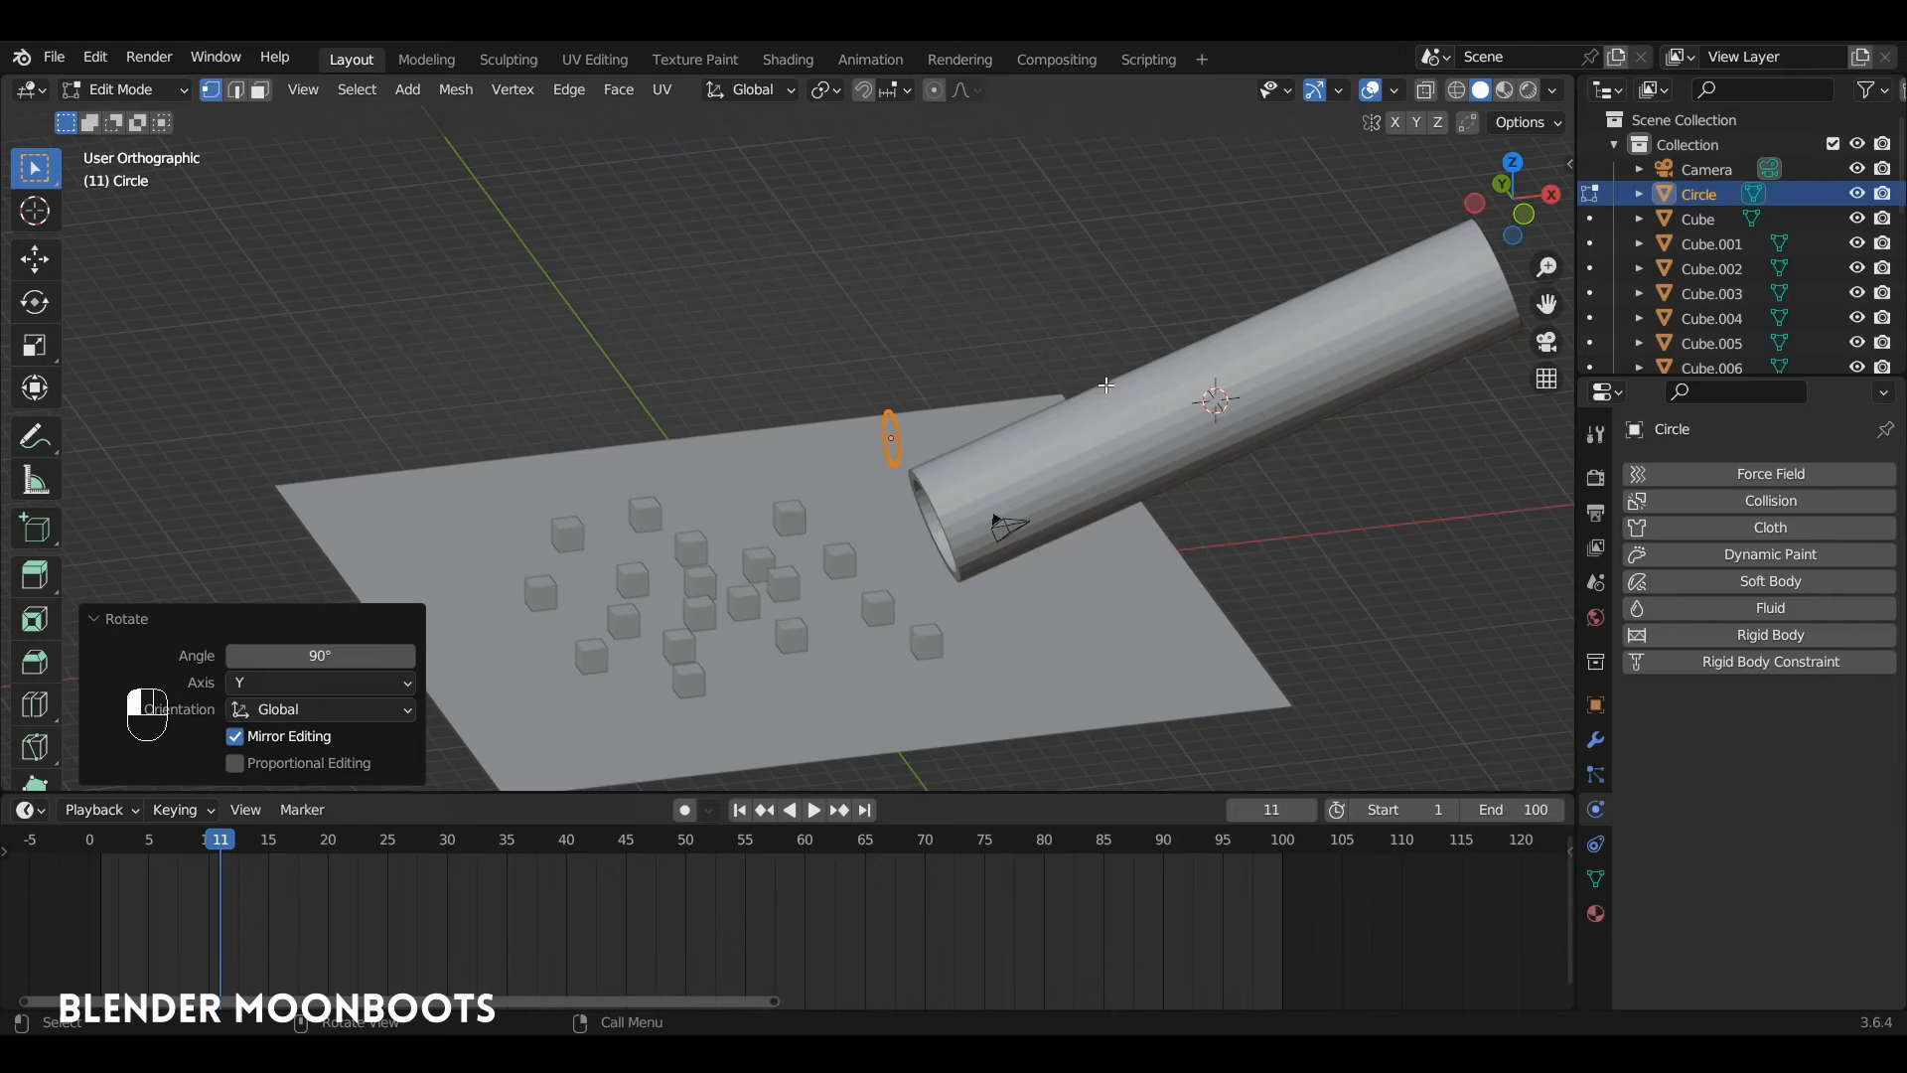
Extrude the circle about 6.4 m along negative X and scale the new end loop up into a wide funnel mouth
key("e")
key("x")
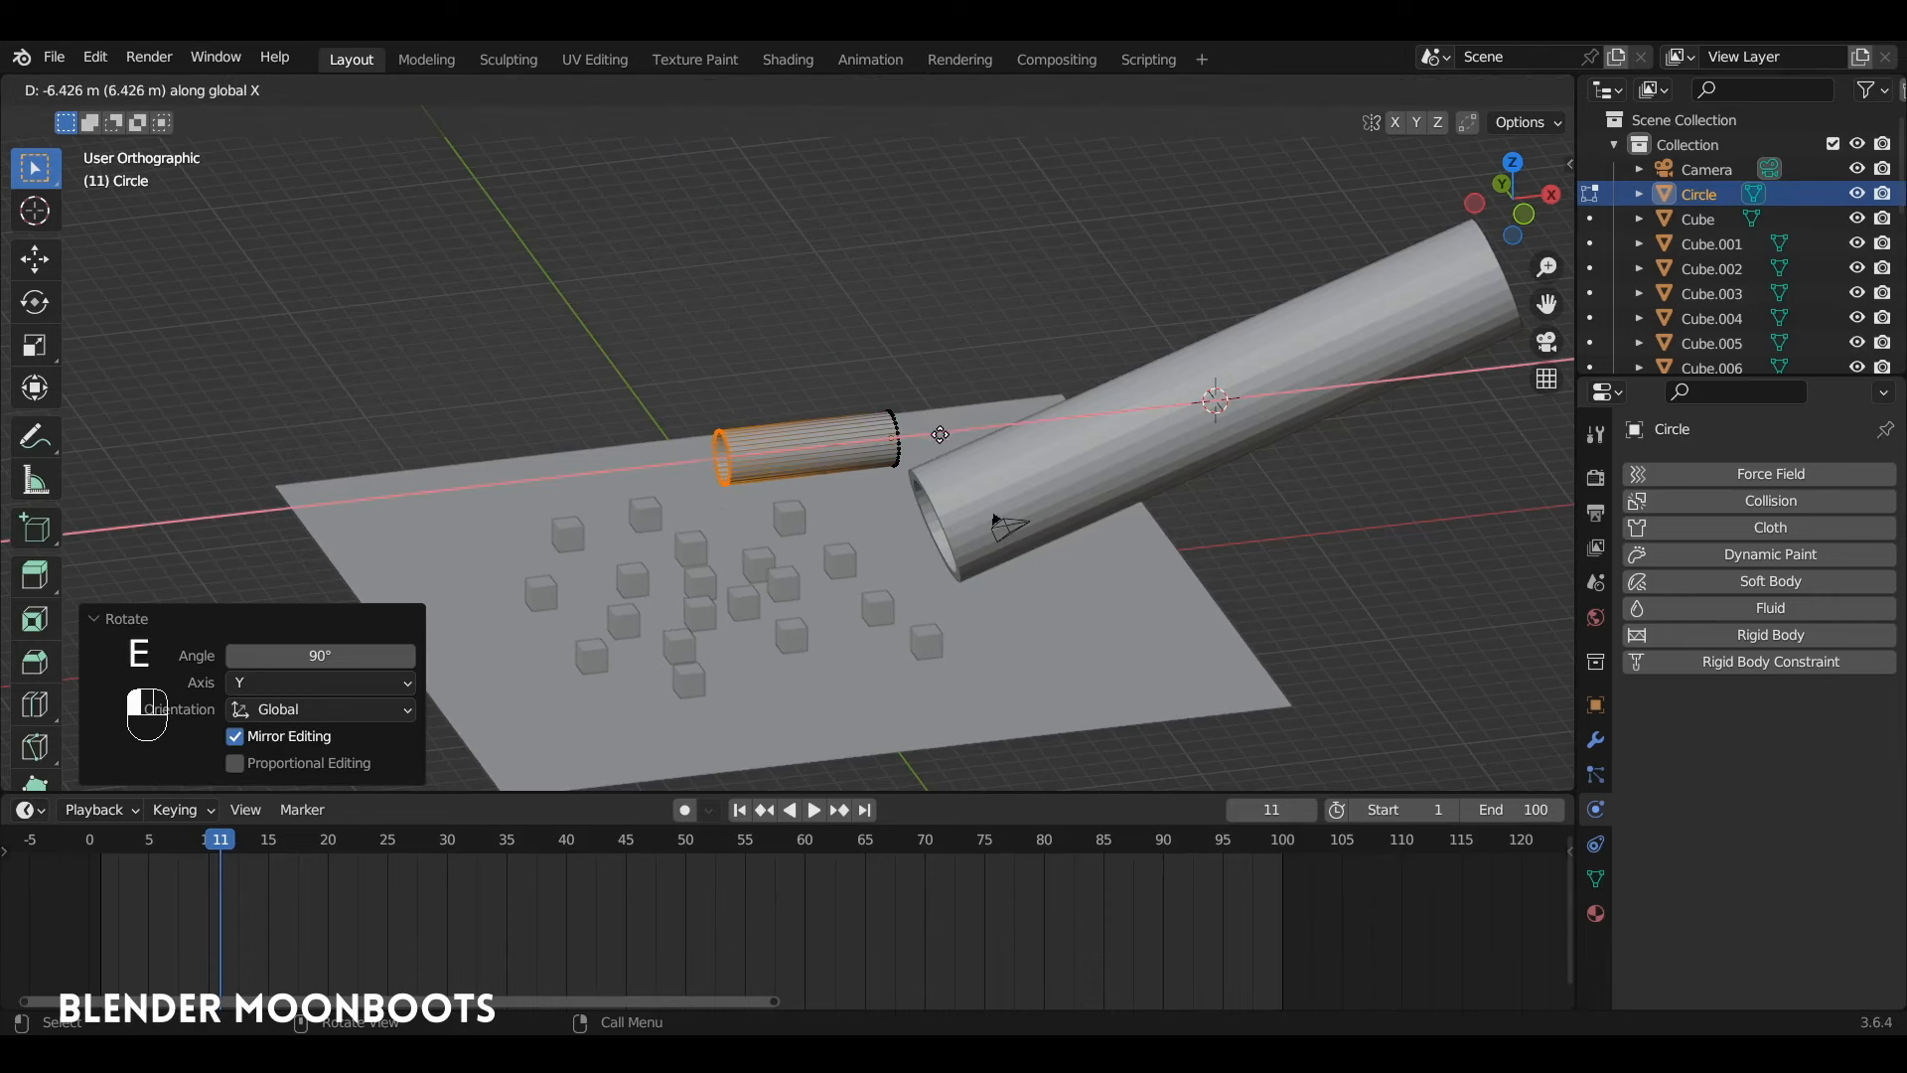
left_click(939, 434)
key("s")
left_click(981, 270)
key("s")
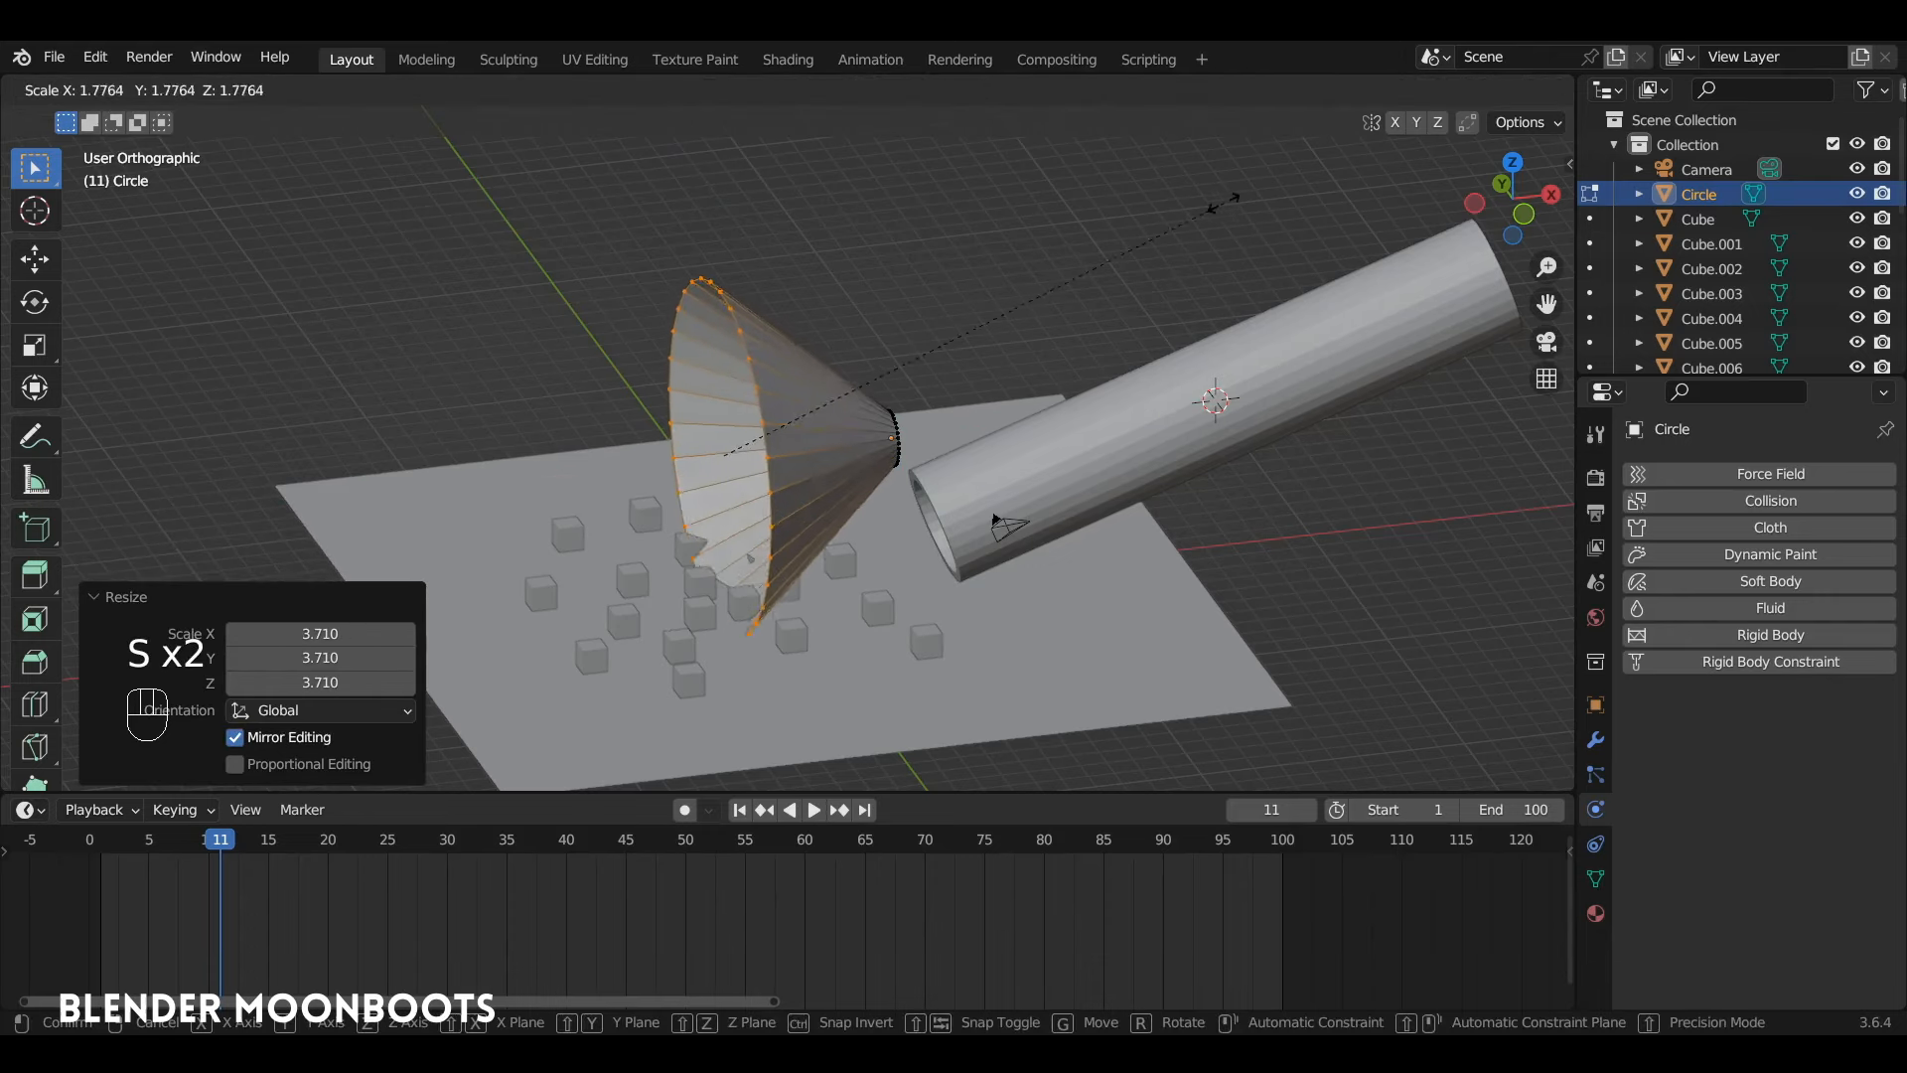
left_click(1116, 281)
Scale up the vertex loop at the funnel's narrow end so it matches the width of the tube's opening
left_click(898, 422, "alt")
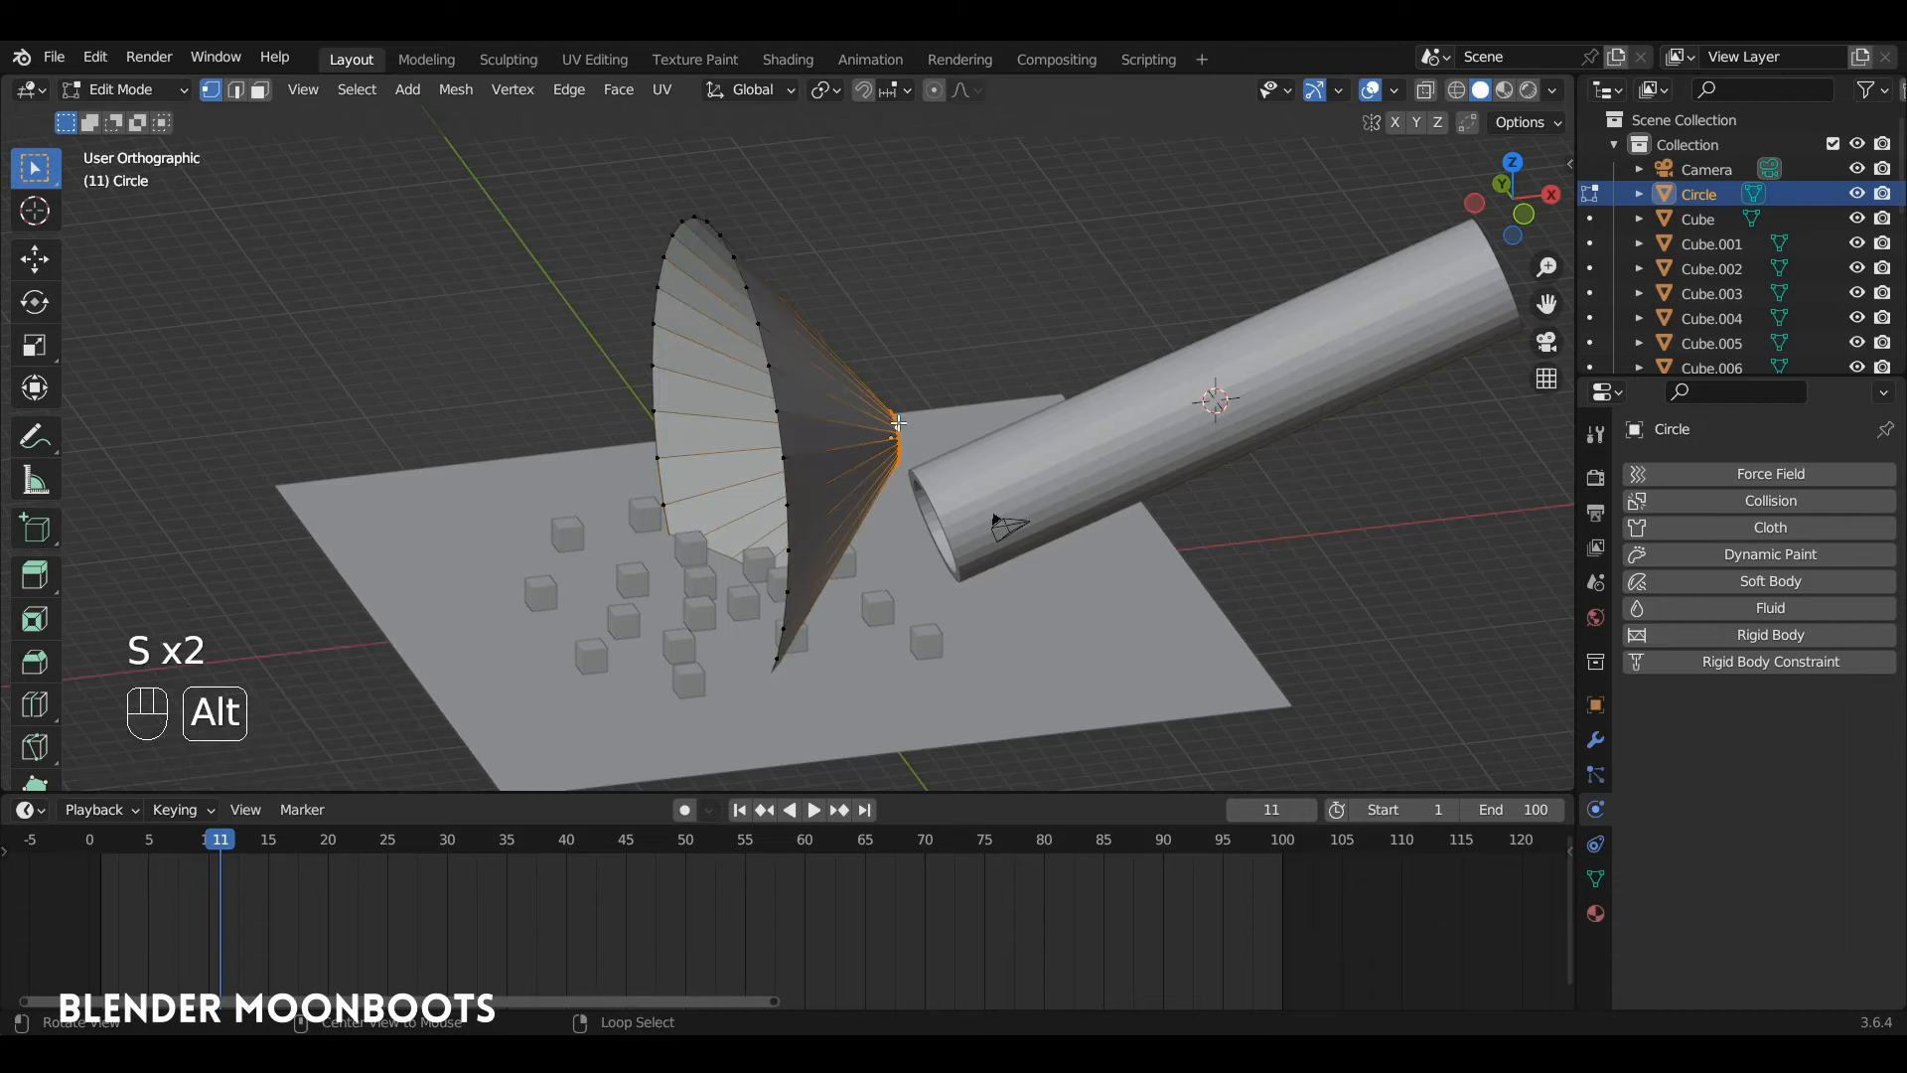
middle_click_drag(899, 423, 953, 377)
key("s")
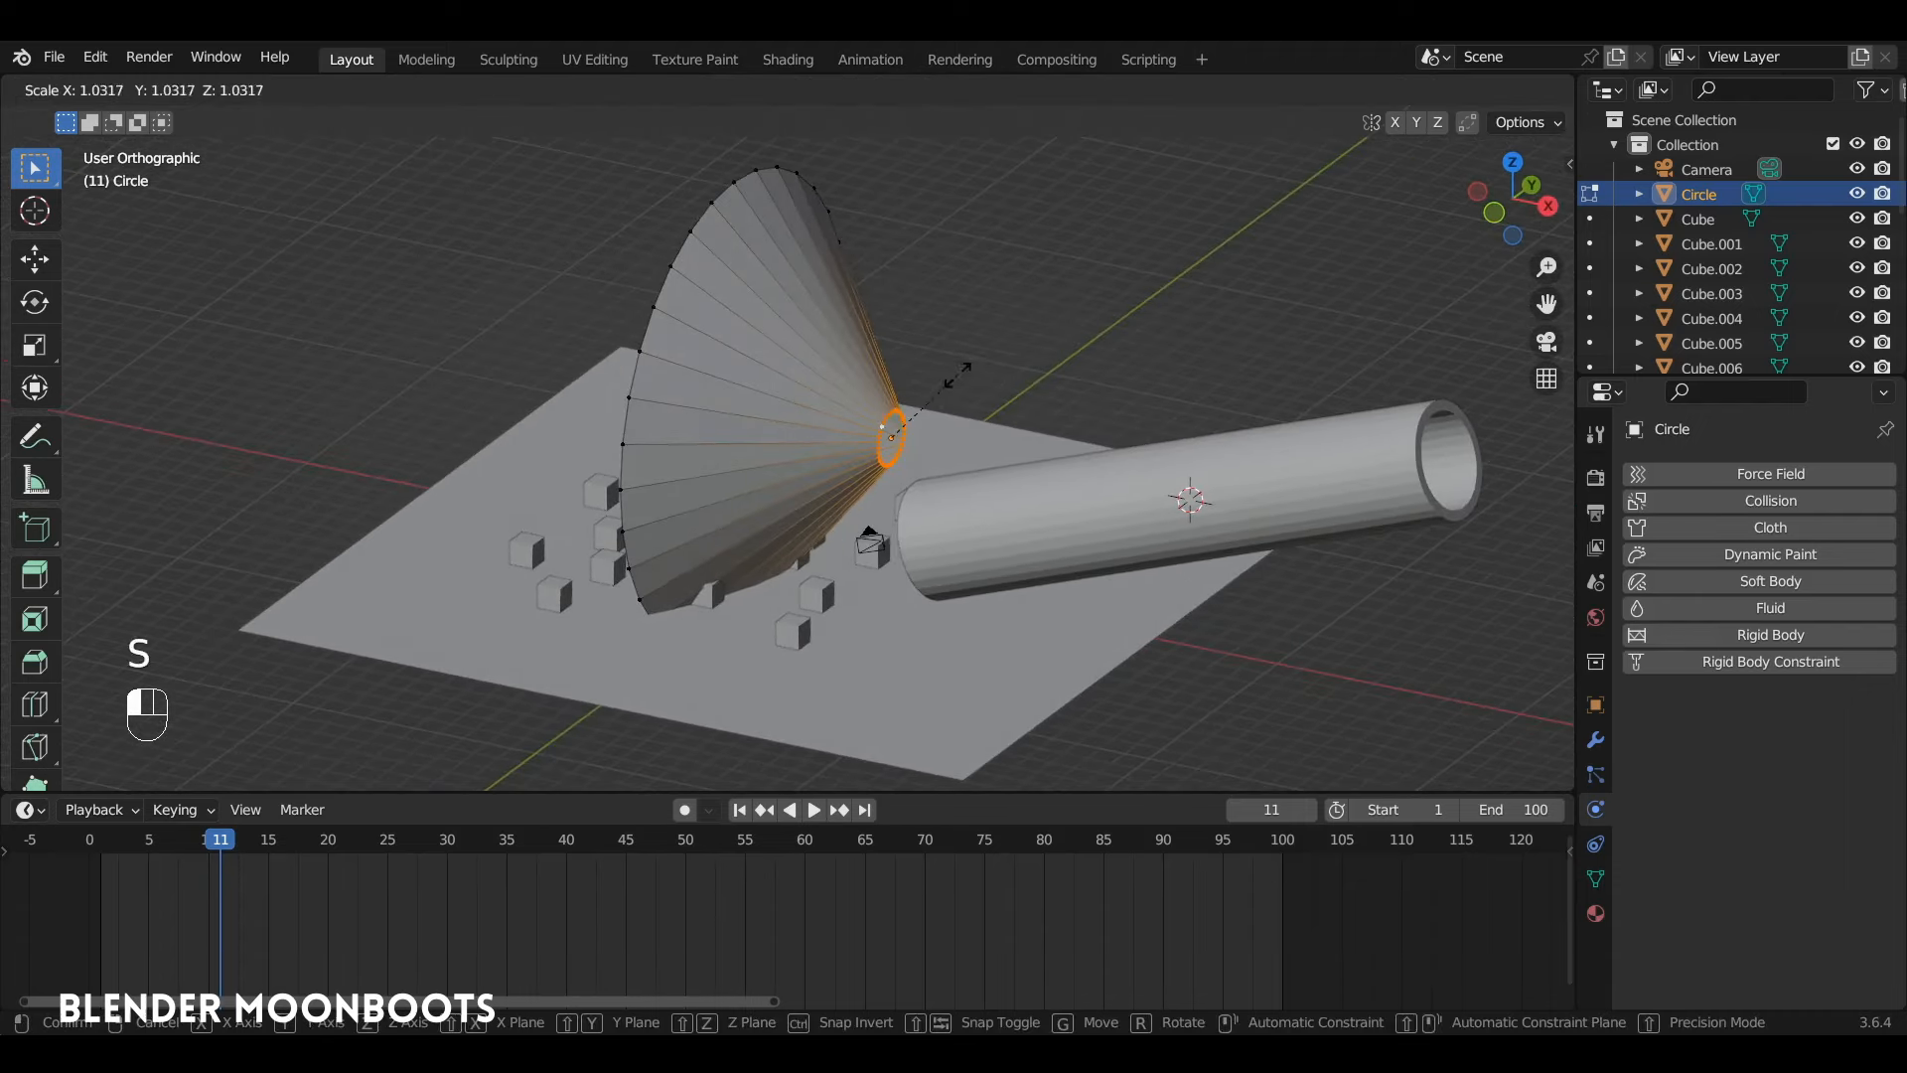
left_click(1022, 348)
left_click_drag(1022, 348, 1083, 385, "alt")
key("s")
left_click(1089, 304)
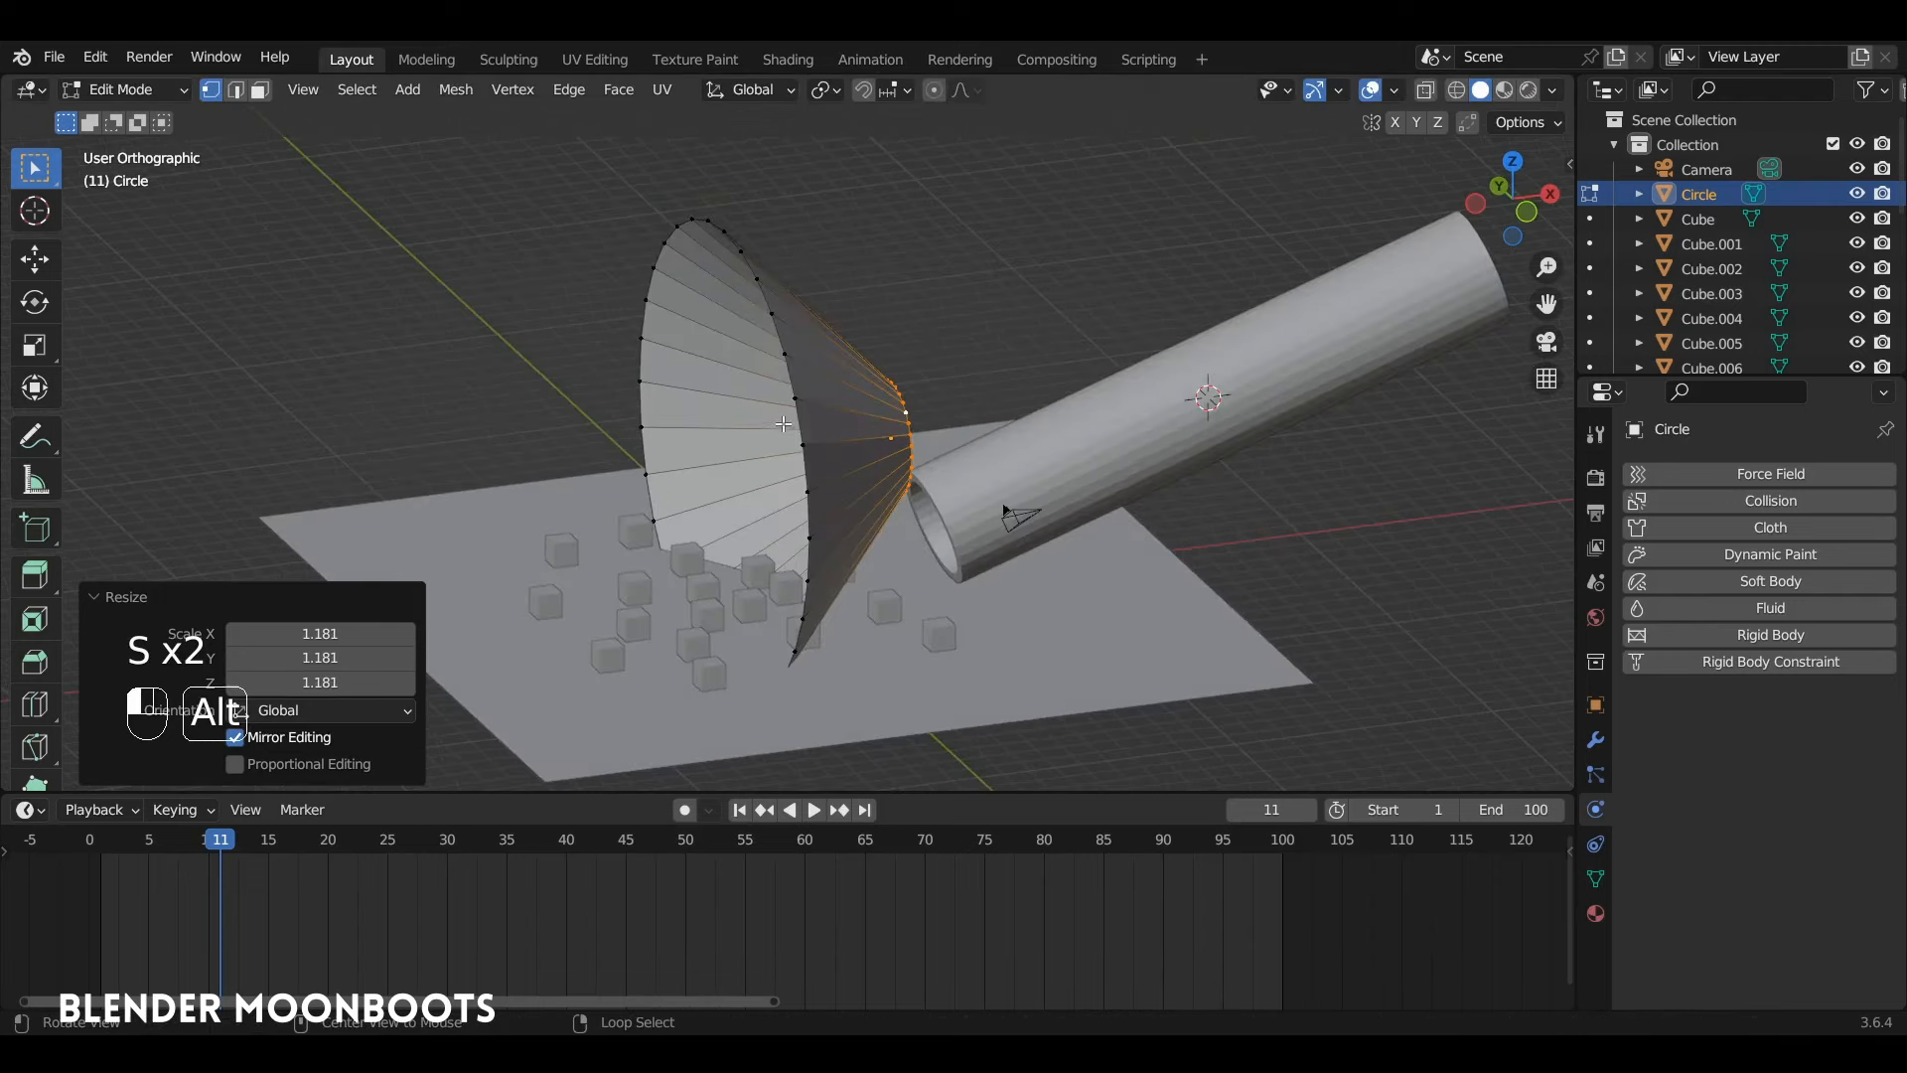
Scale the funnel's wide mouth loop up further and return to Object Mode
key("s")
left_click(933, 425)
key("Tab")
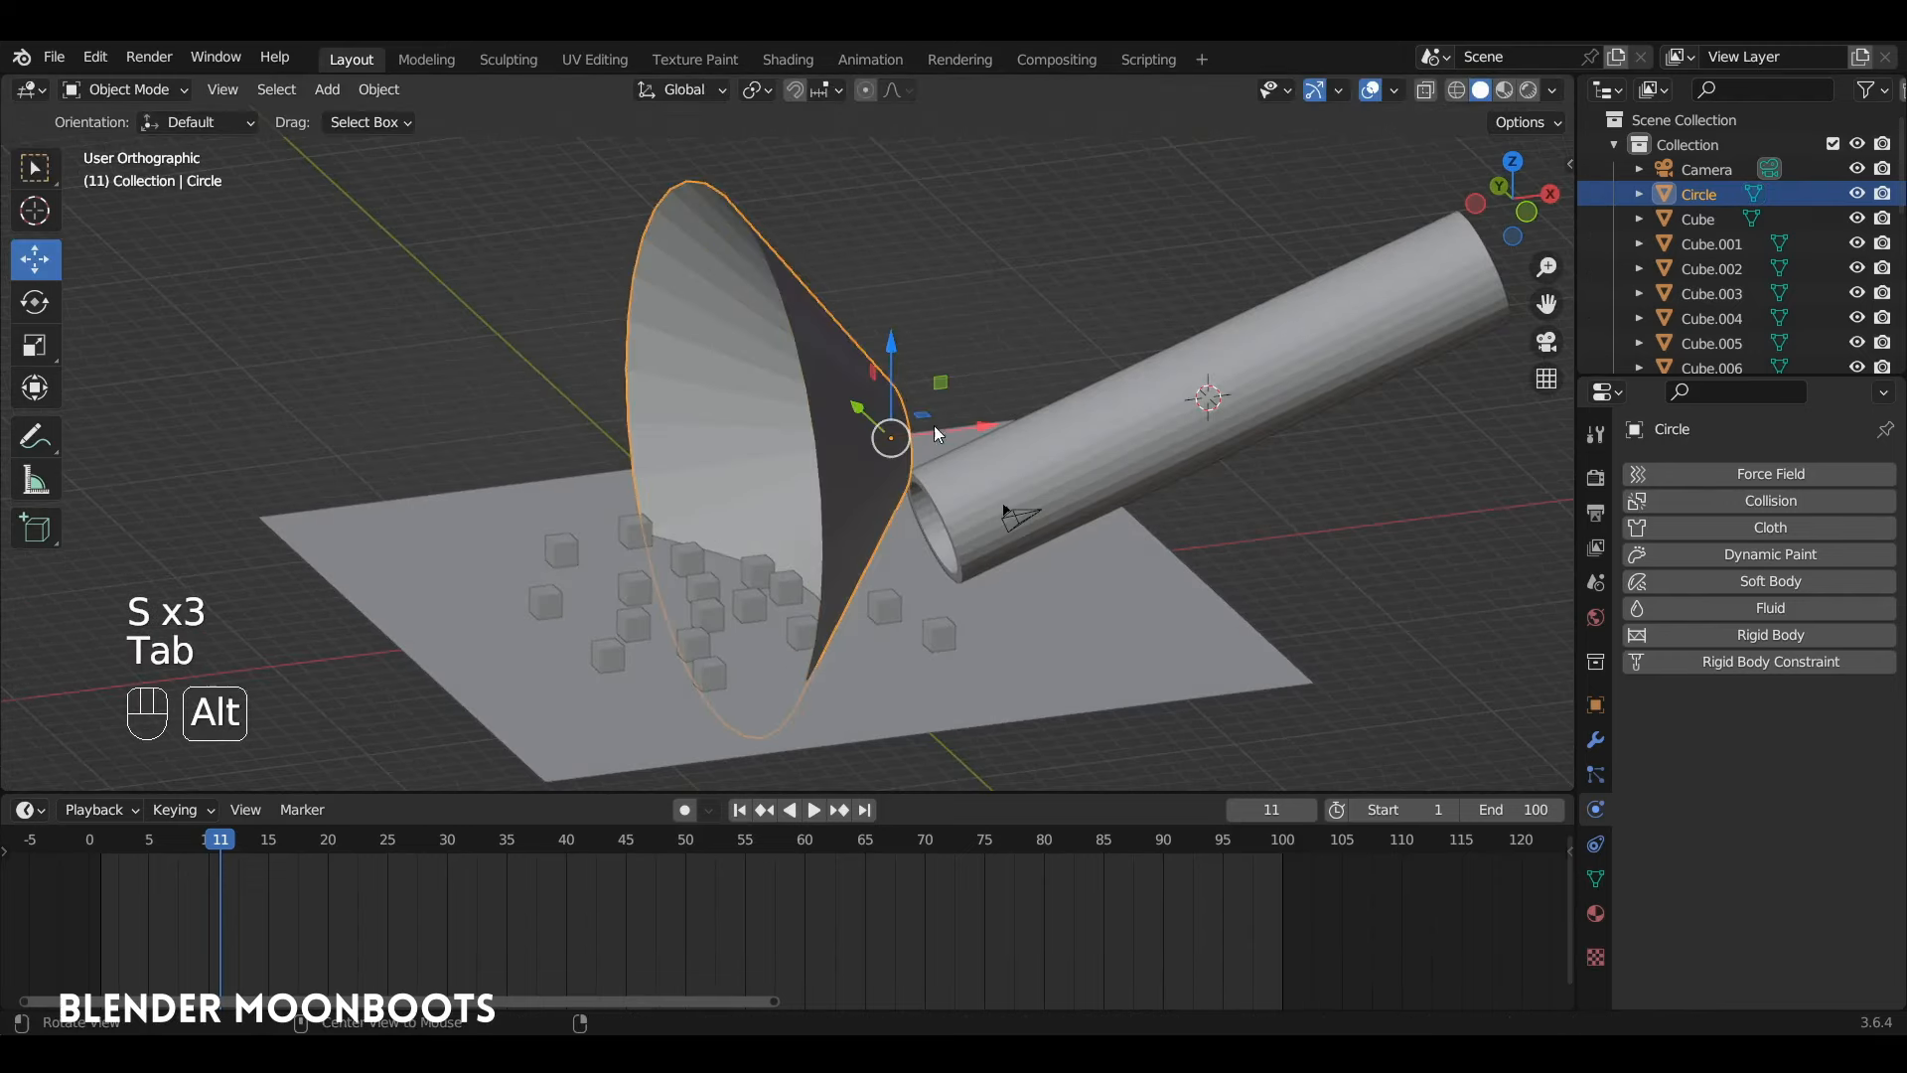
In front view, move the funnel about 0.8 m along X and -4.0 m along Z to the tube's lower opening
left_click_drag(934, 425, 854, 409, "alt")
key("KP_1")
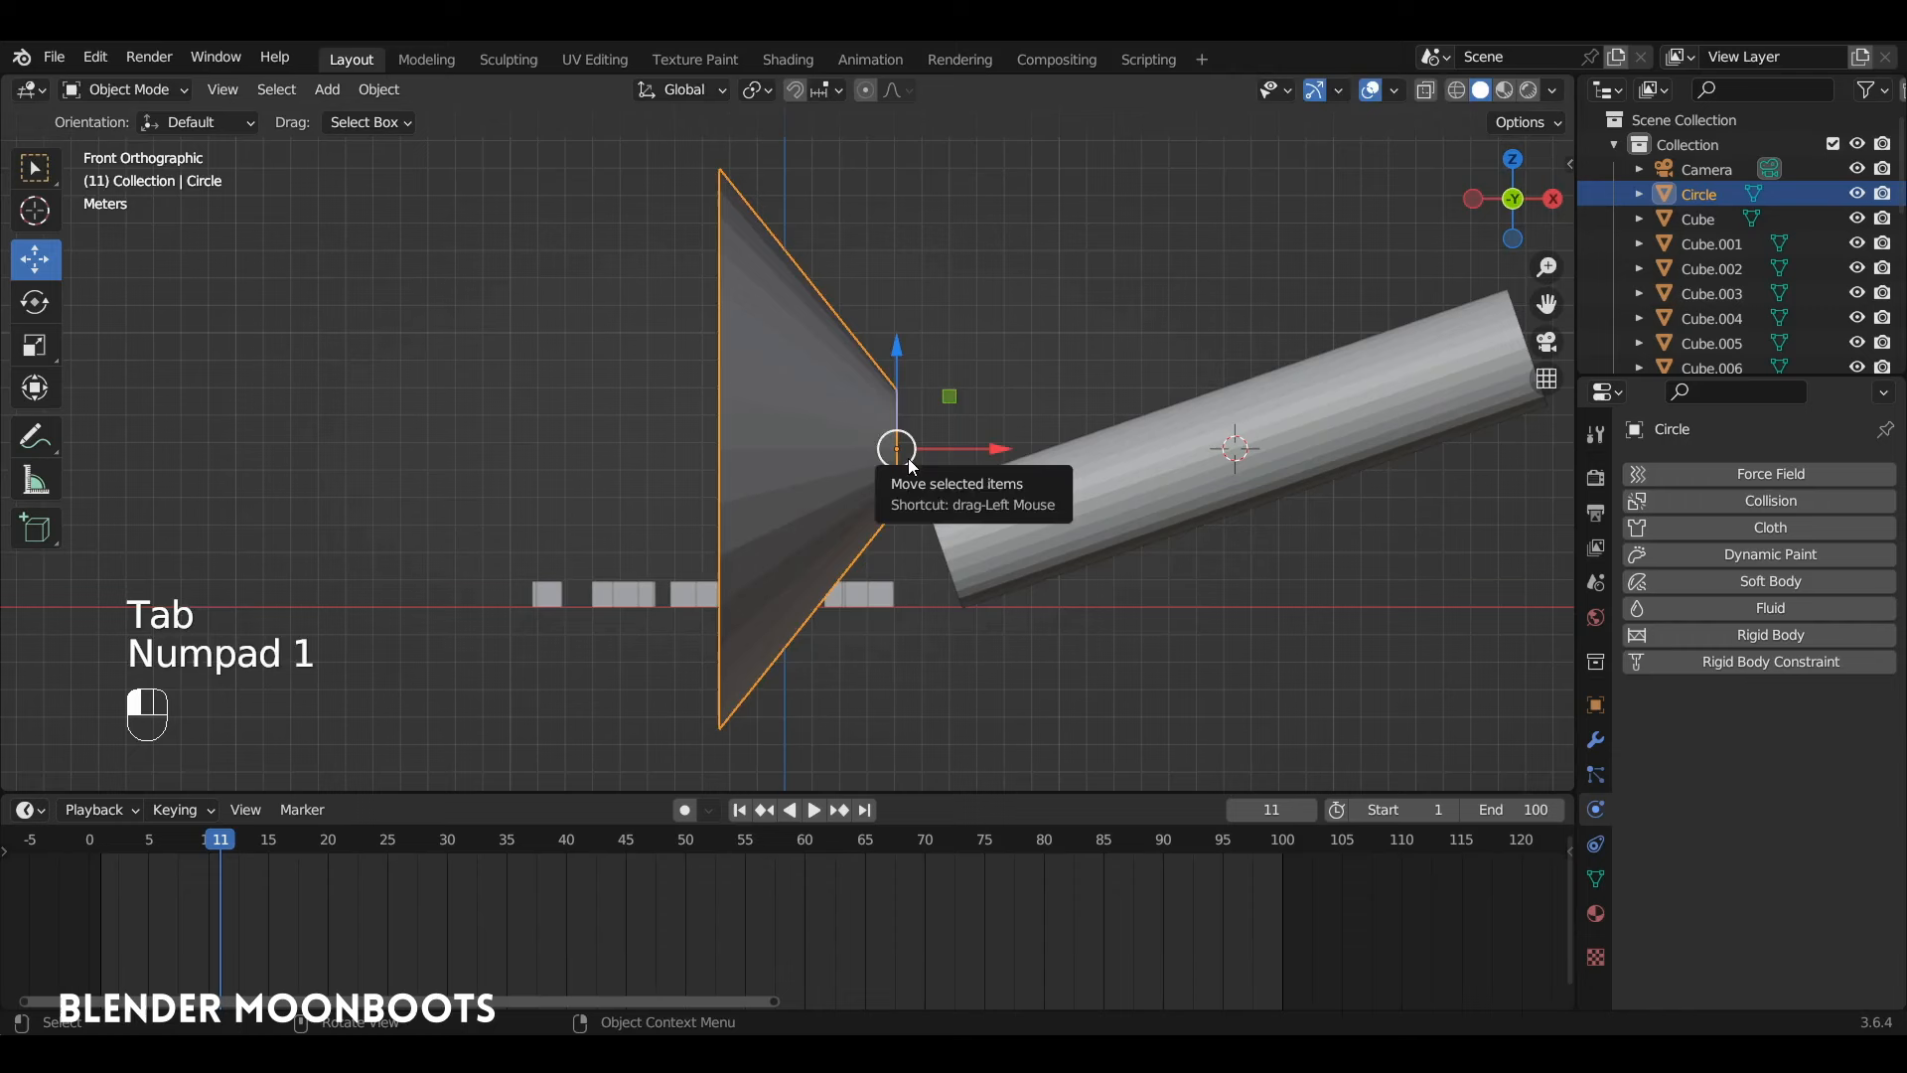
key("g")
left_click(922, 566)
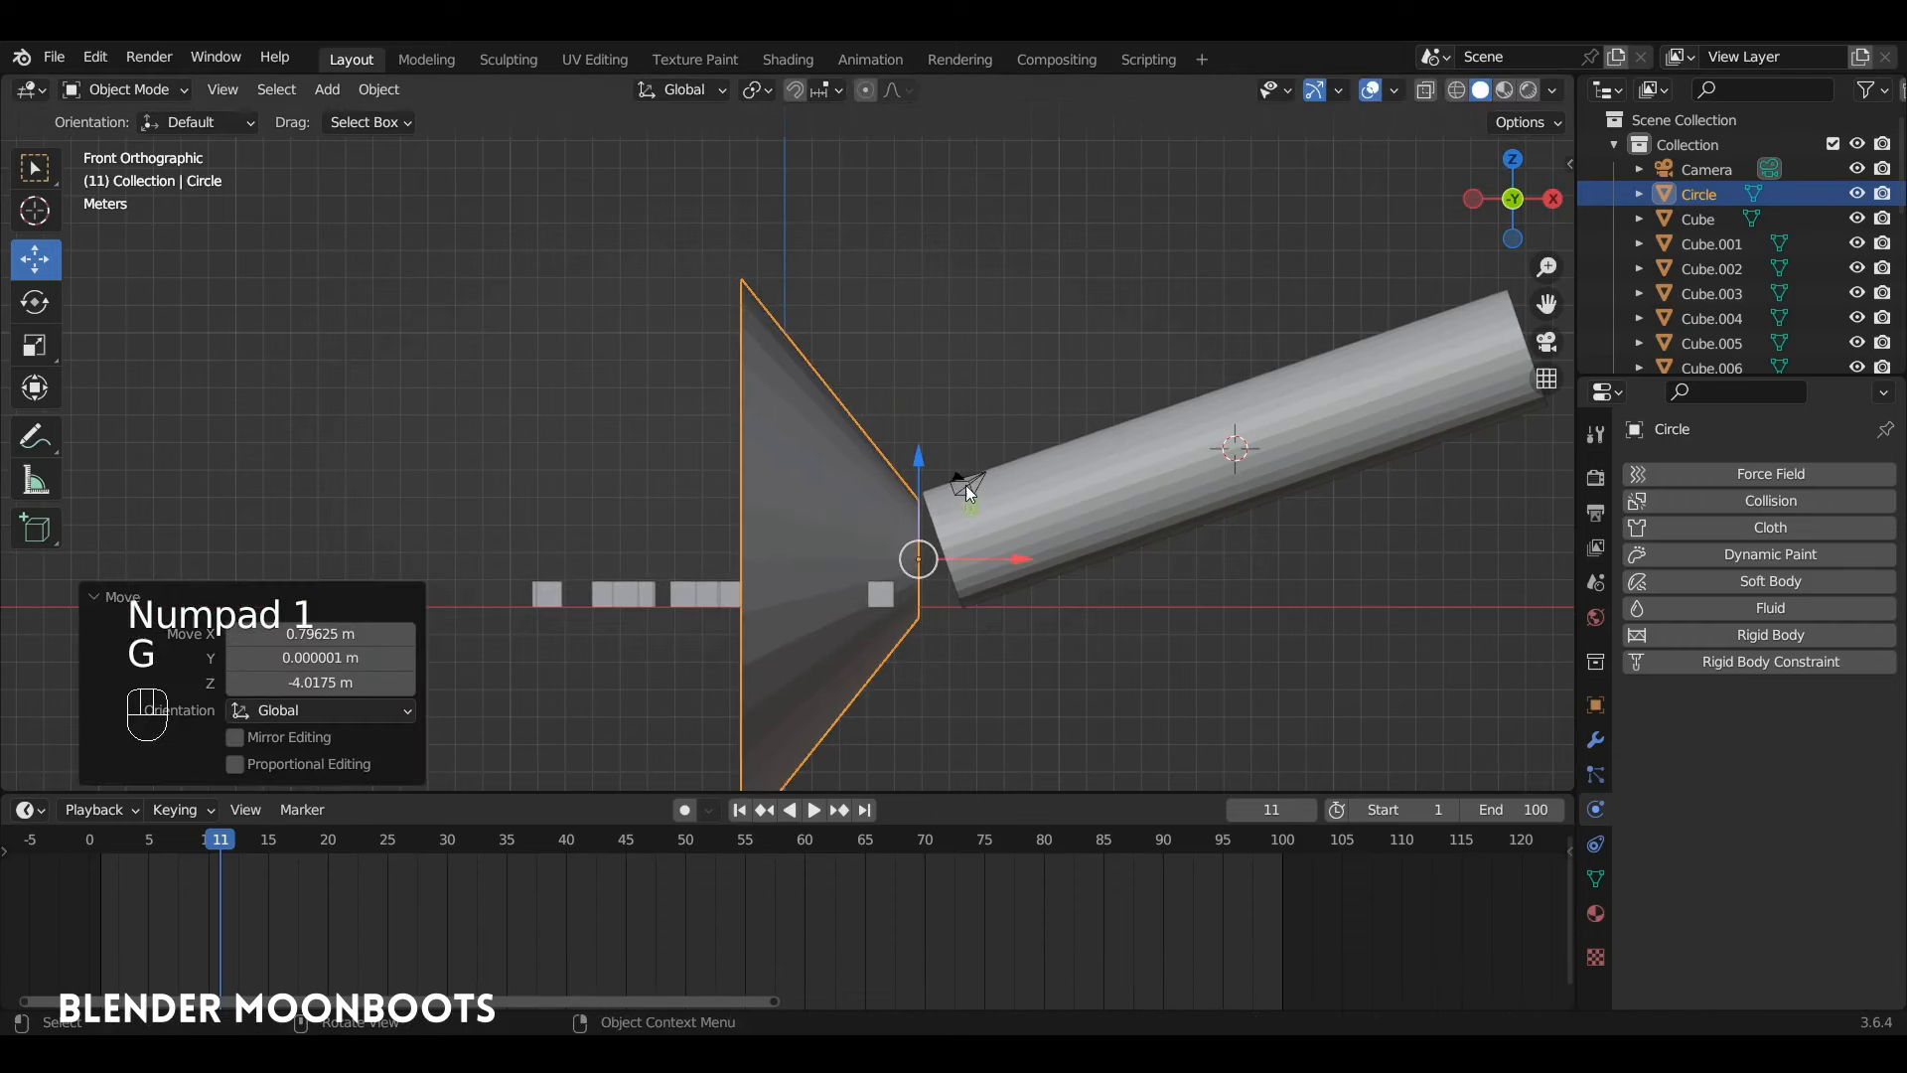
Rotate the funnel -20° to match the tube's tilt and shift it about 0.76 m in X and 0.51 m in Z onto the opening
key("r")
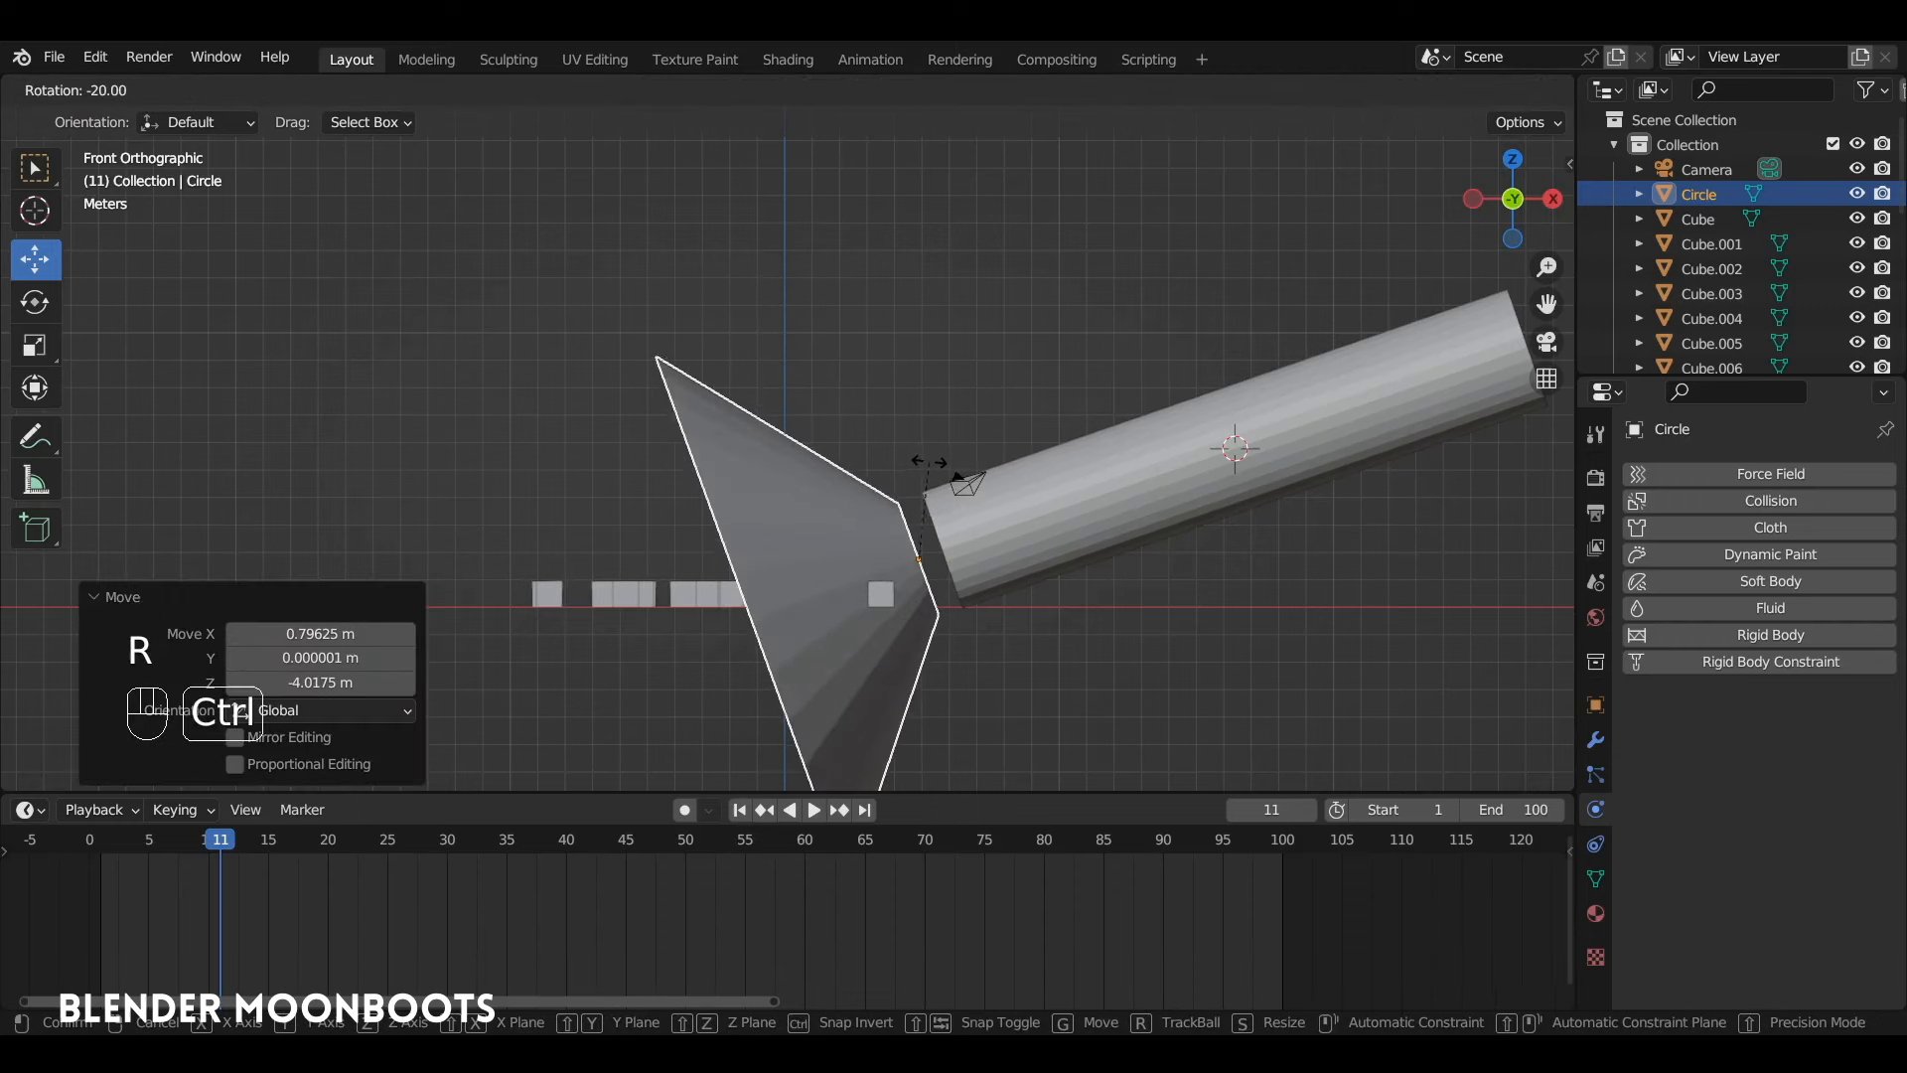
left_click(930, 462)
left_click_drag(940, 521, 960, 530)
left_click_drag(969, 526, 1144, 512, "alt")
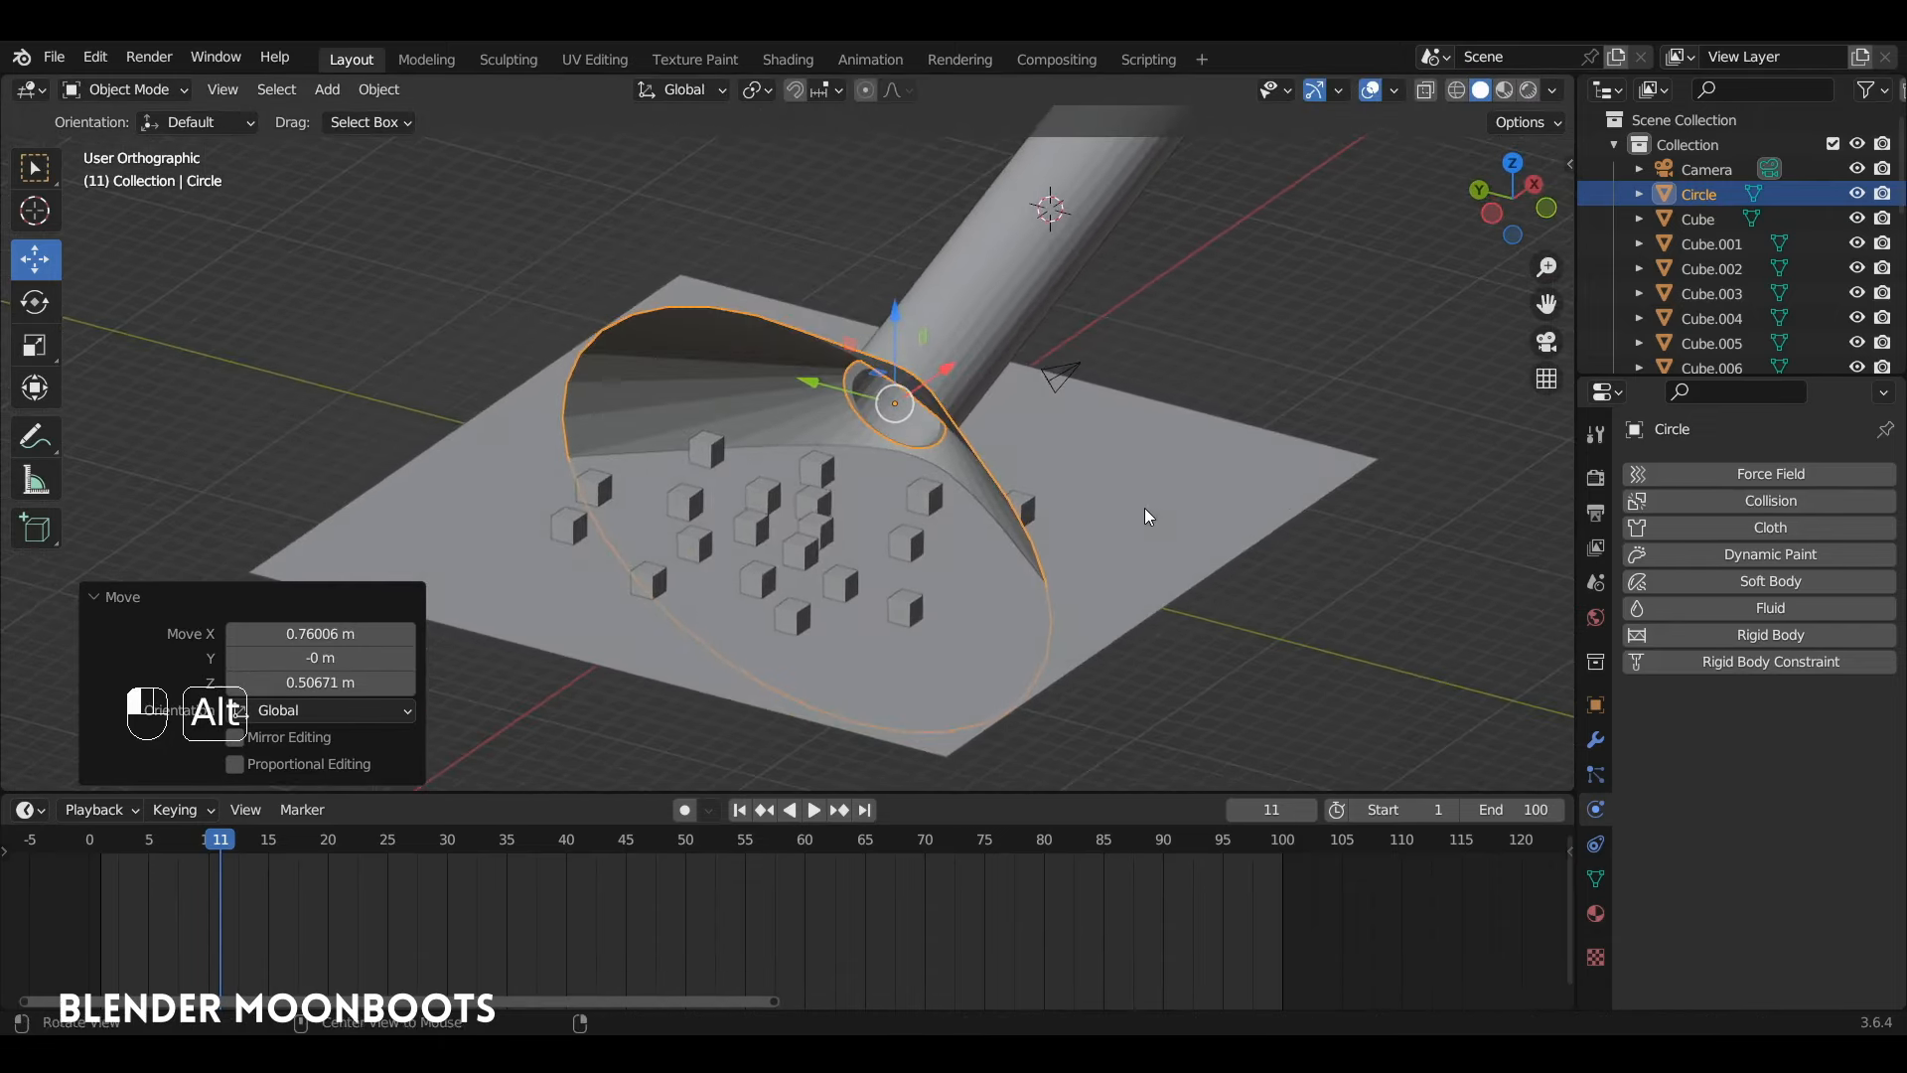
Make the funnel a Passive rigid body with a Mesh collision shape
left_click(1751, 641)
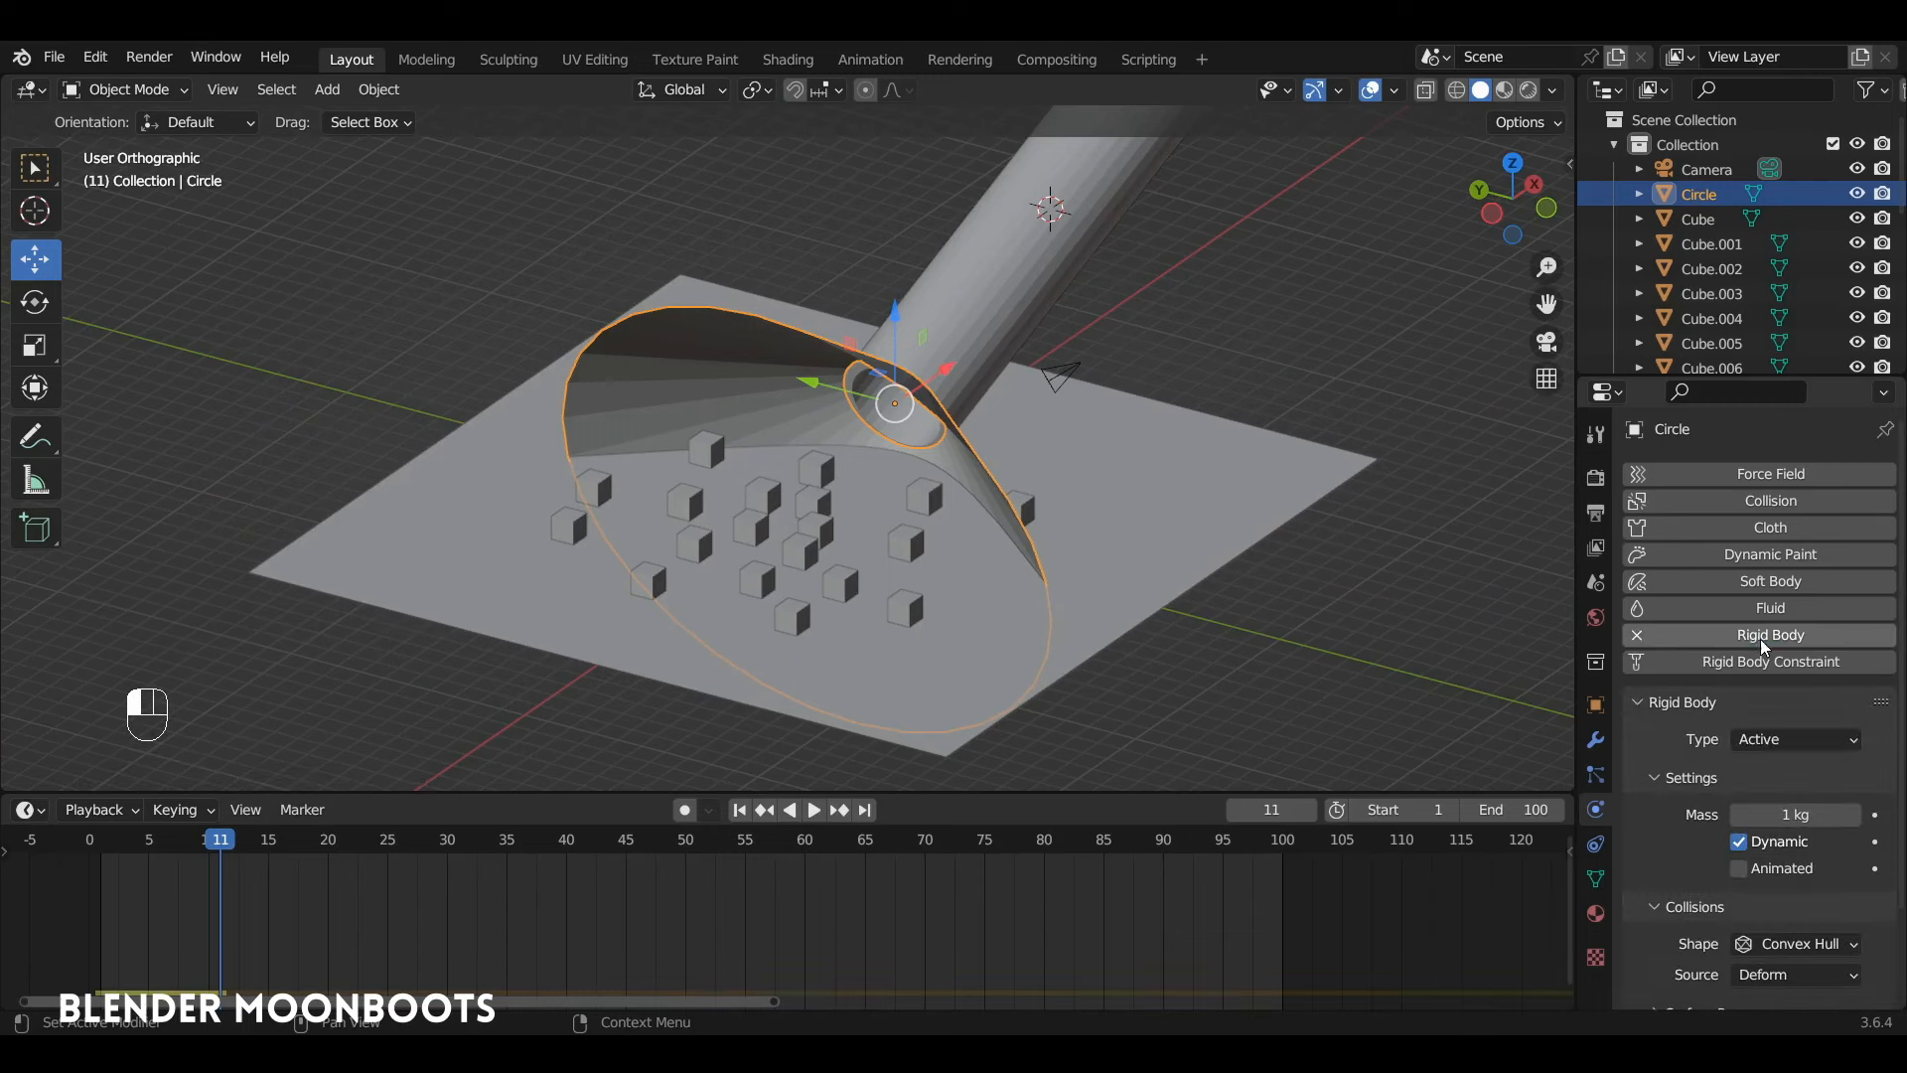
left_click(1778, 747)
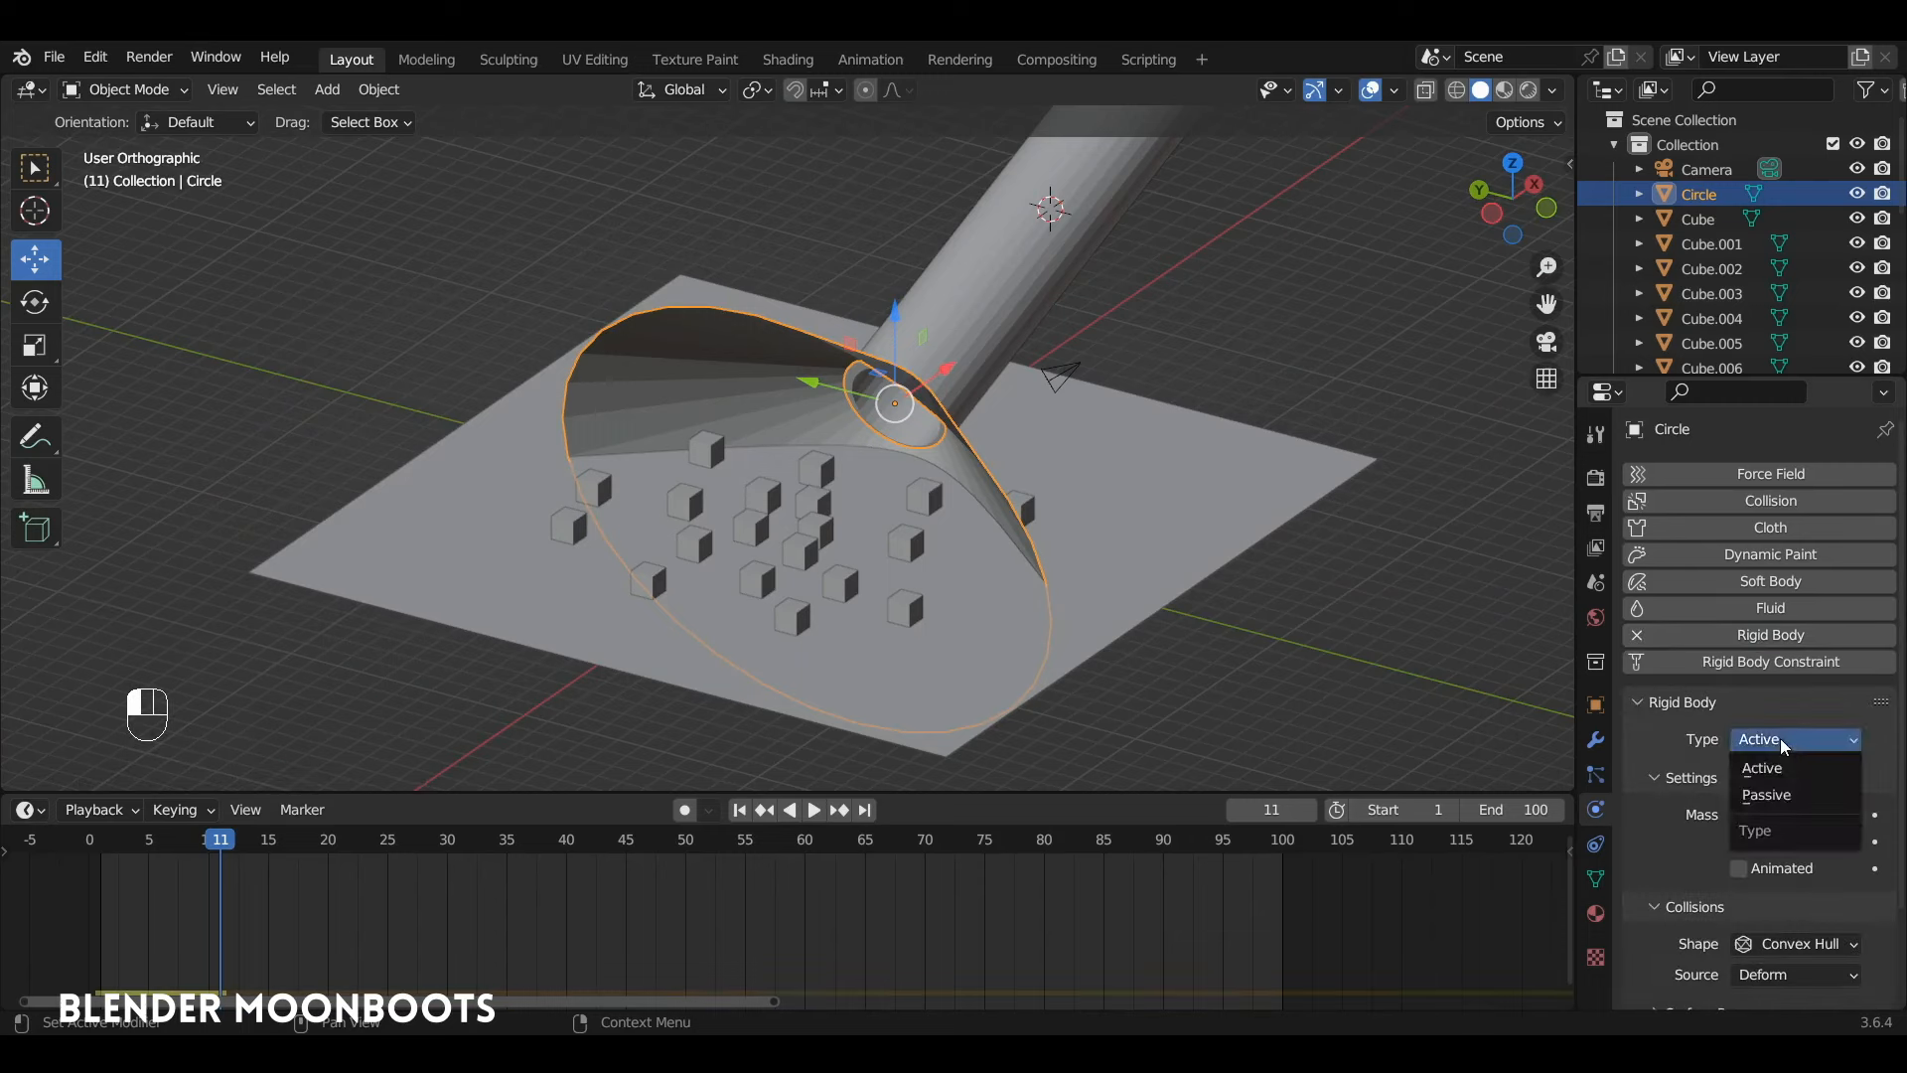
left_click(1793, 789)
scroll(1791, 779, "down", 1)
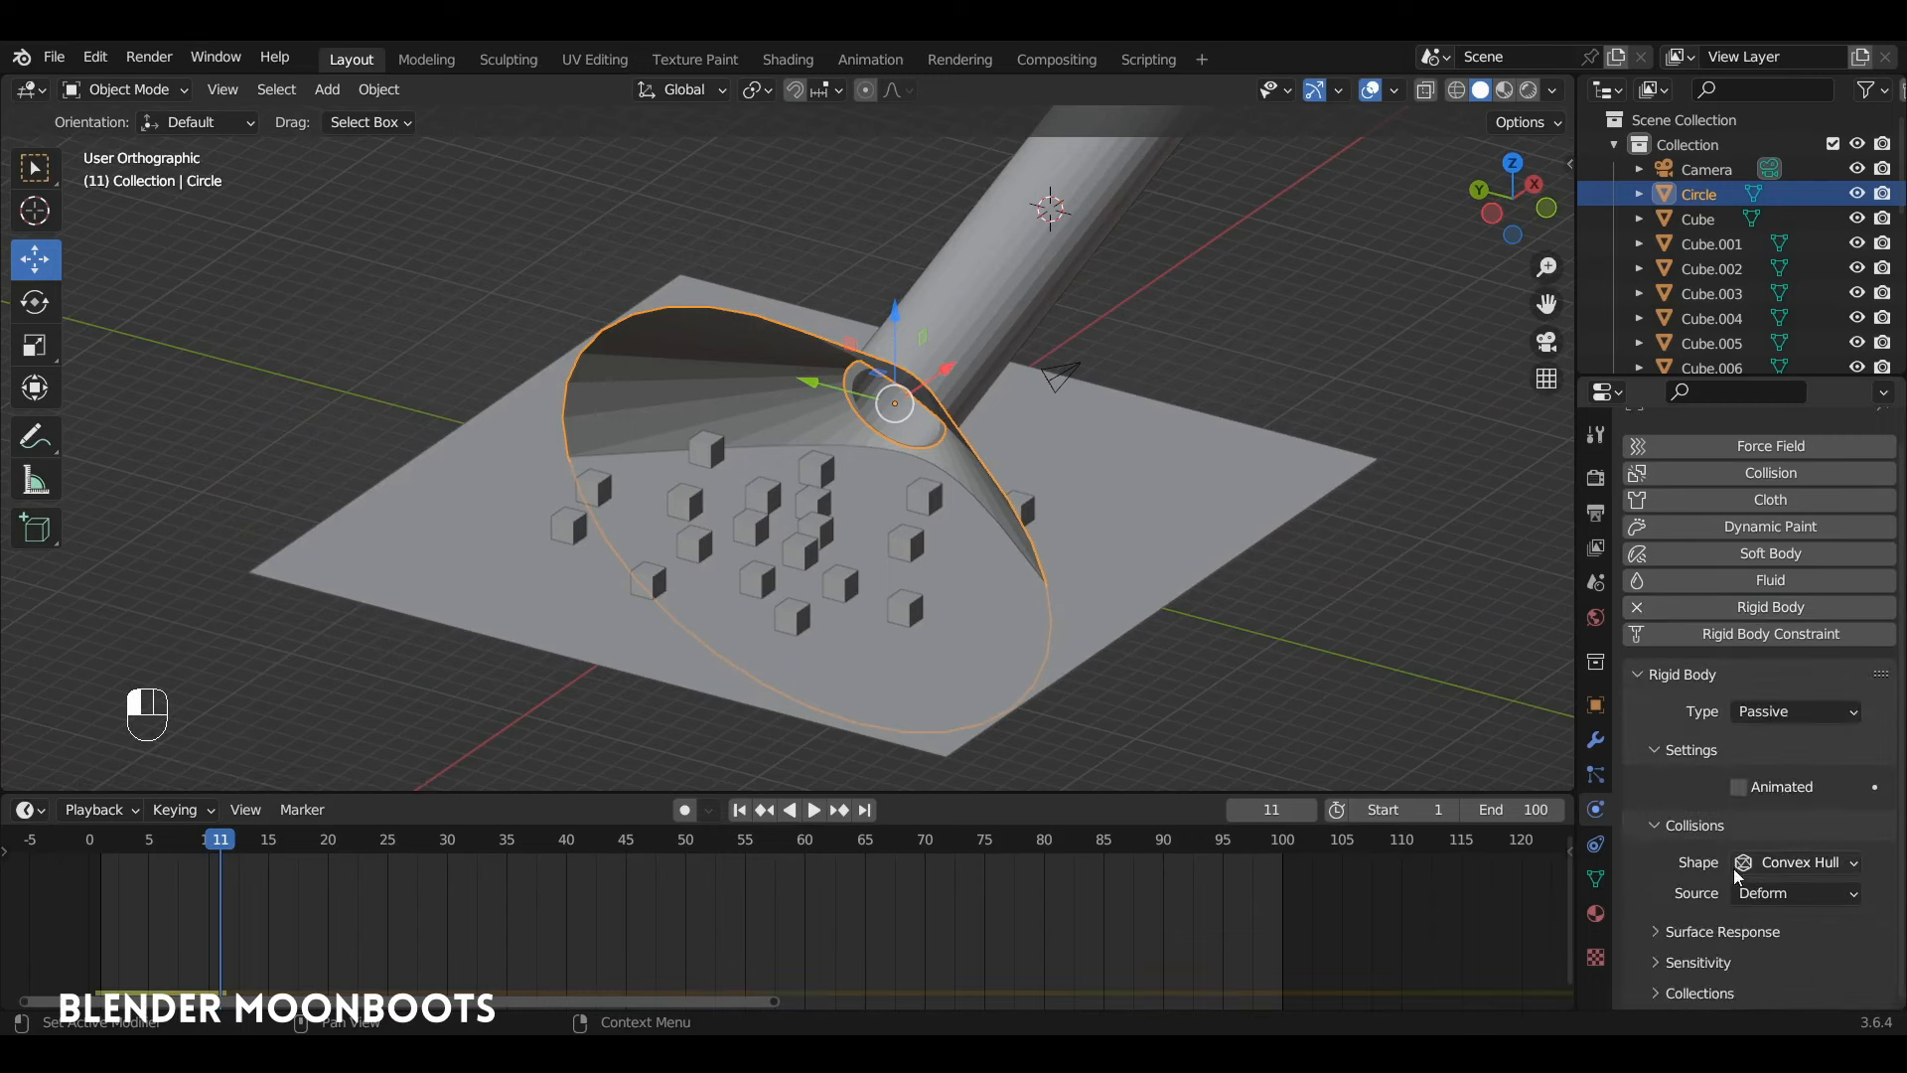
left_click(1780, 860)
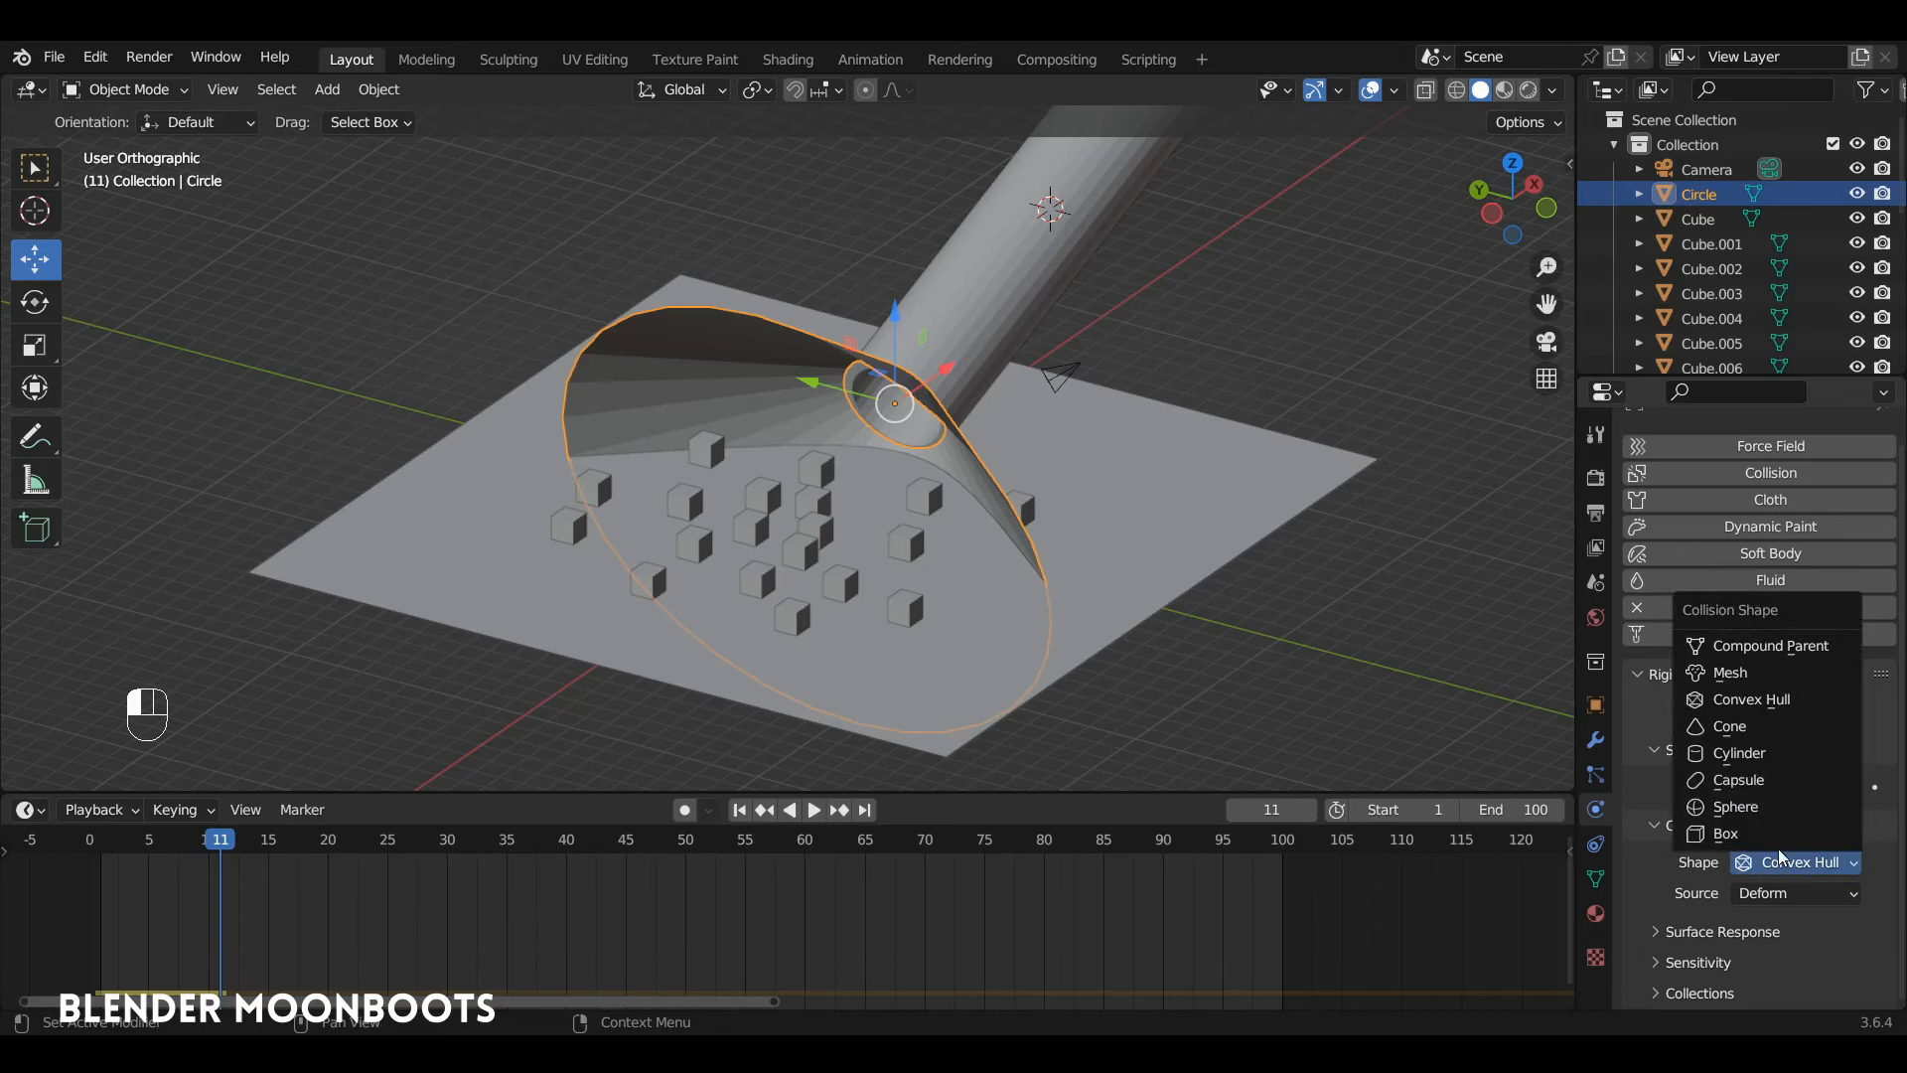
left_click(1778, 676)
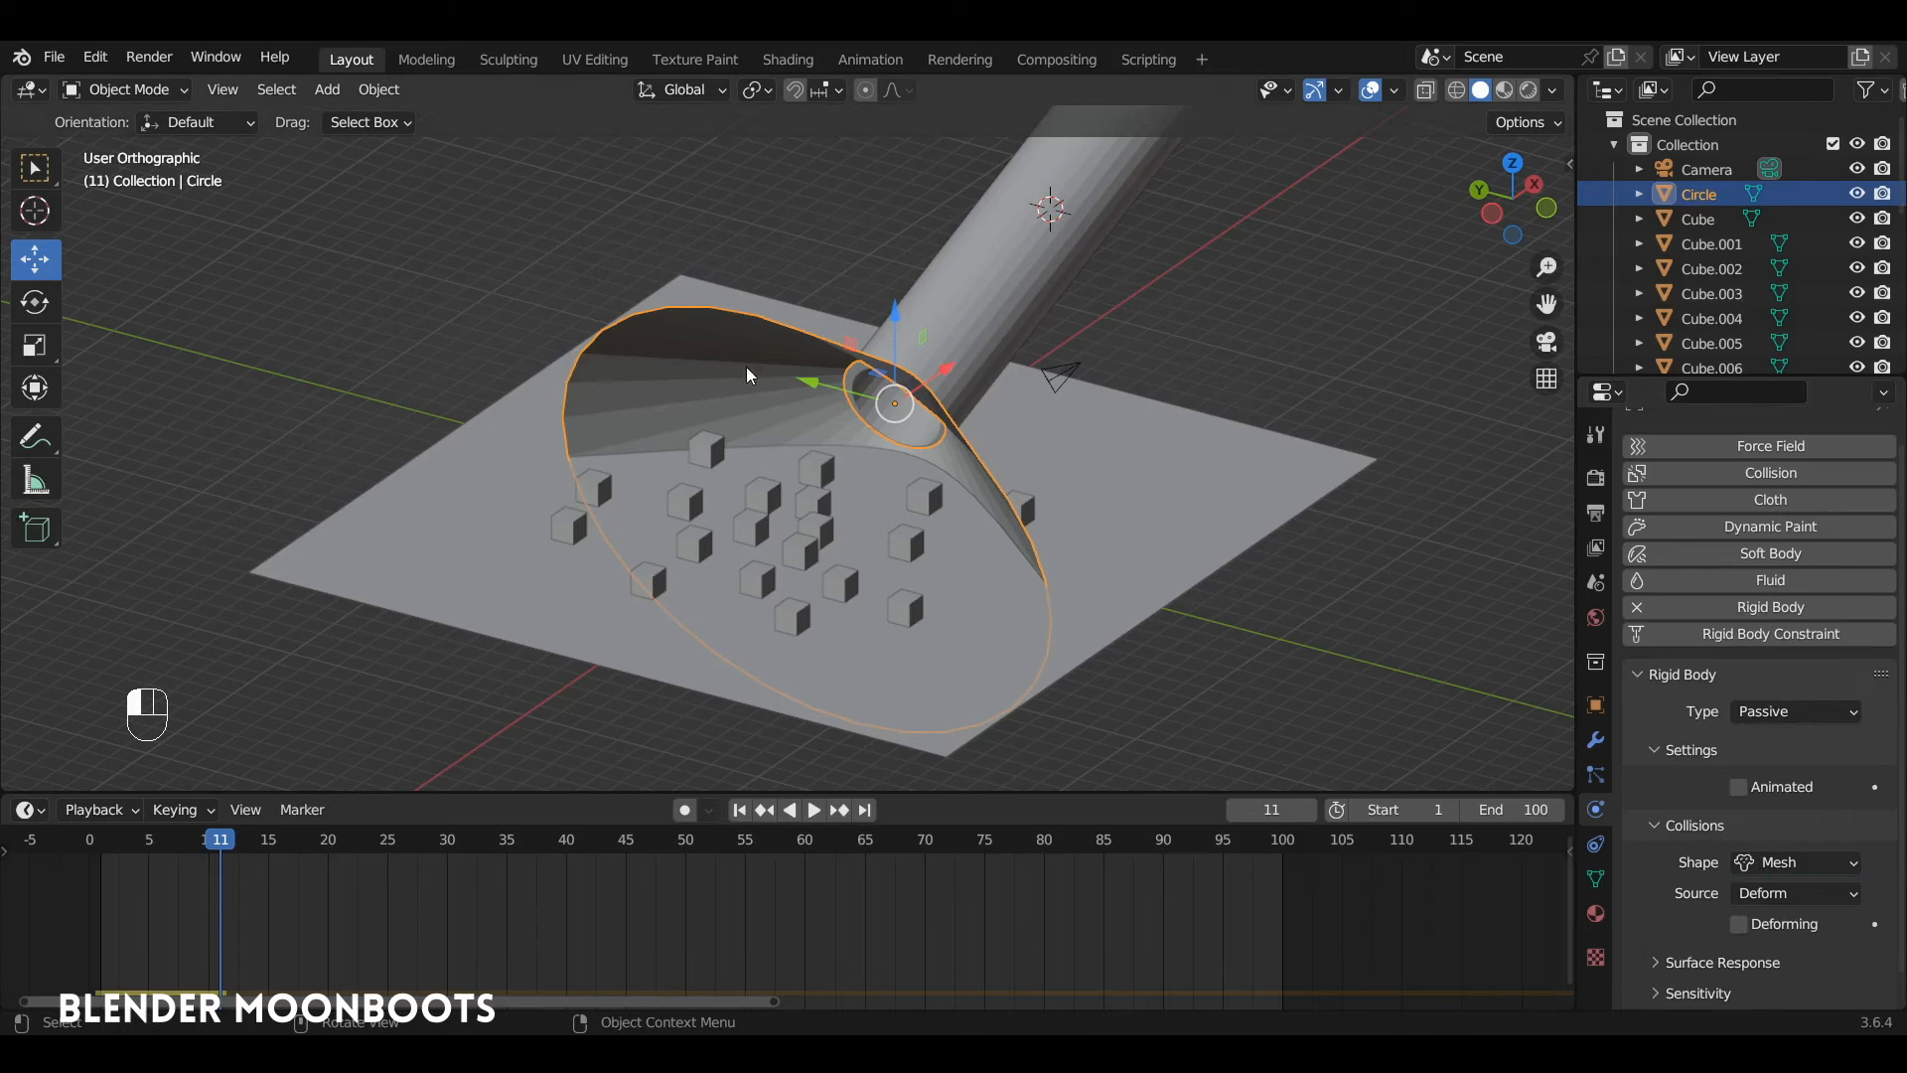
Hide the funnel from renders in its object visibility settings
left_click_drag(915, 499, 751, 419, "alt")
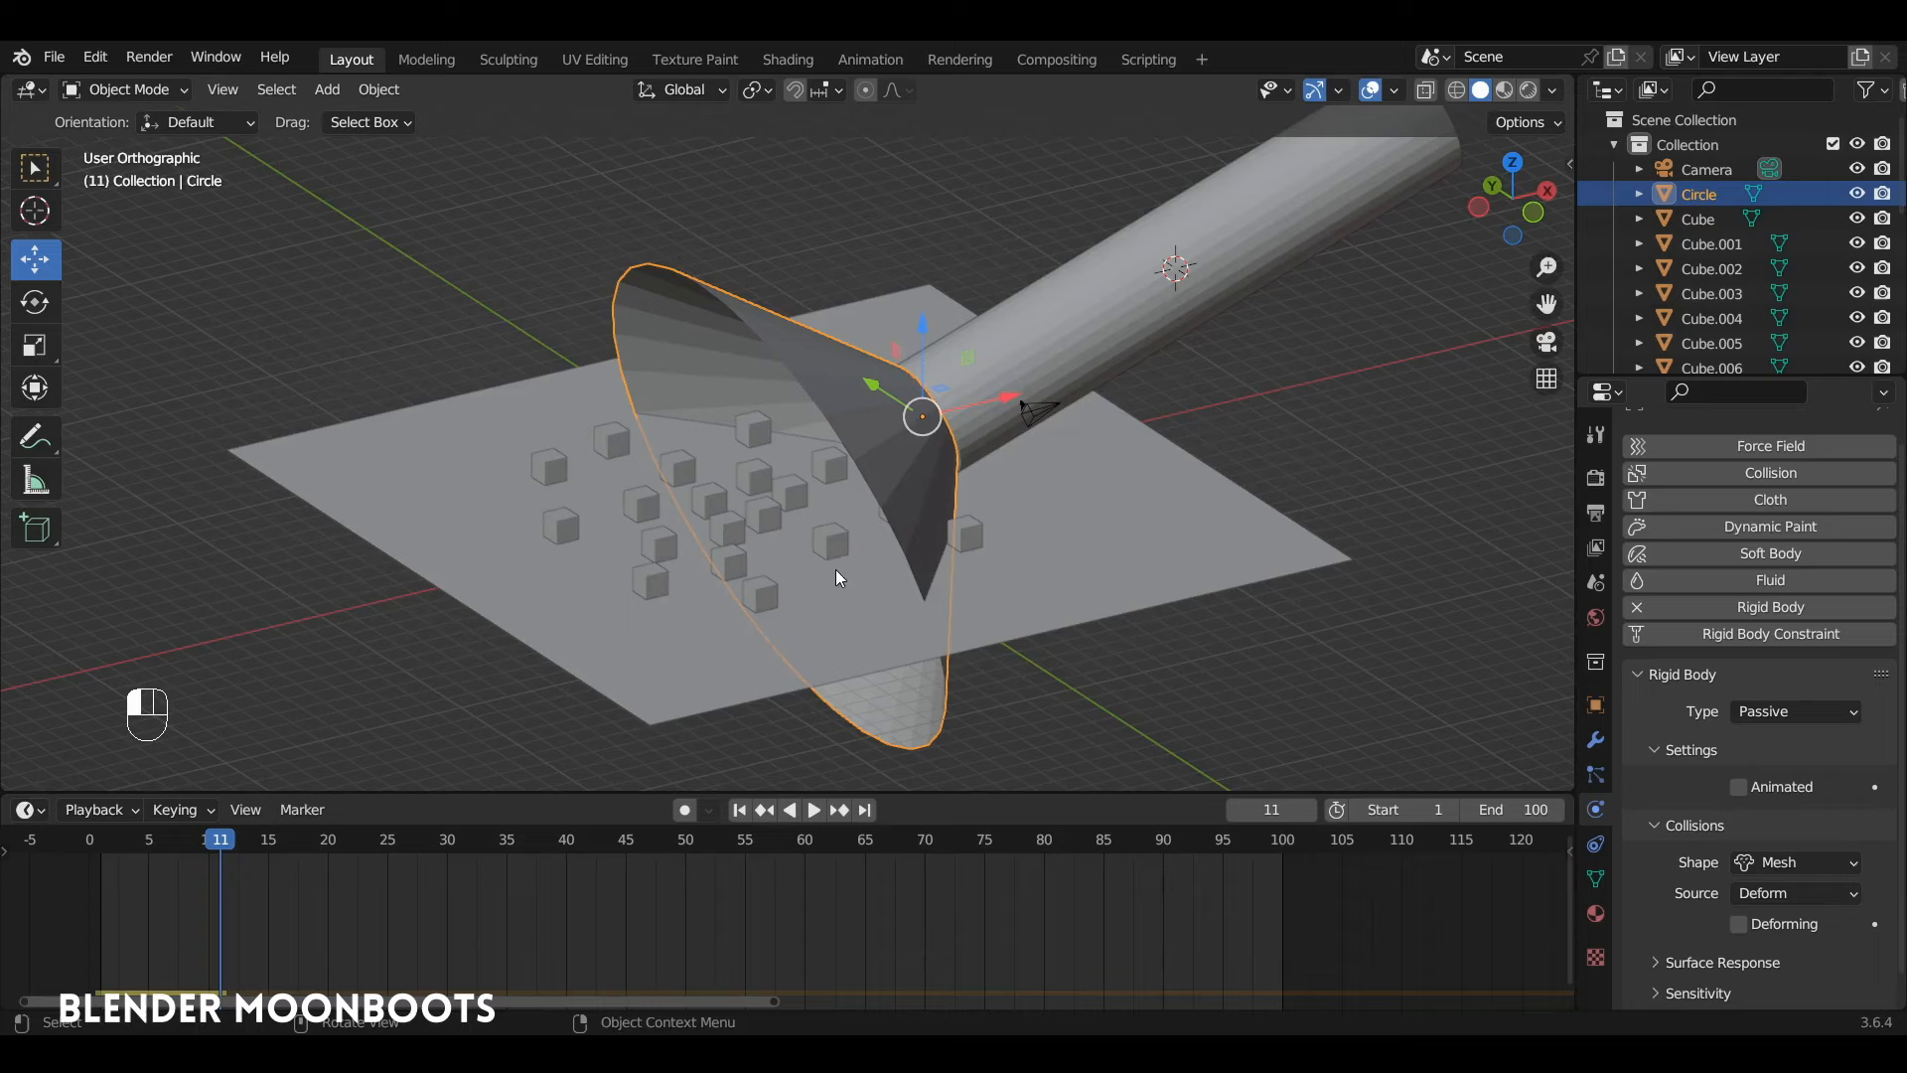
left_click_drag(836, 569, 1072, 605, "alt")
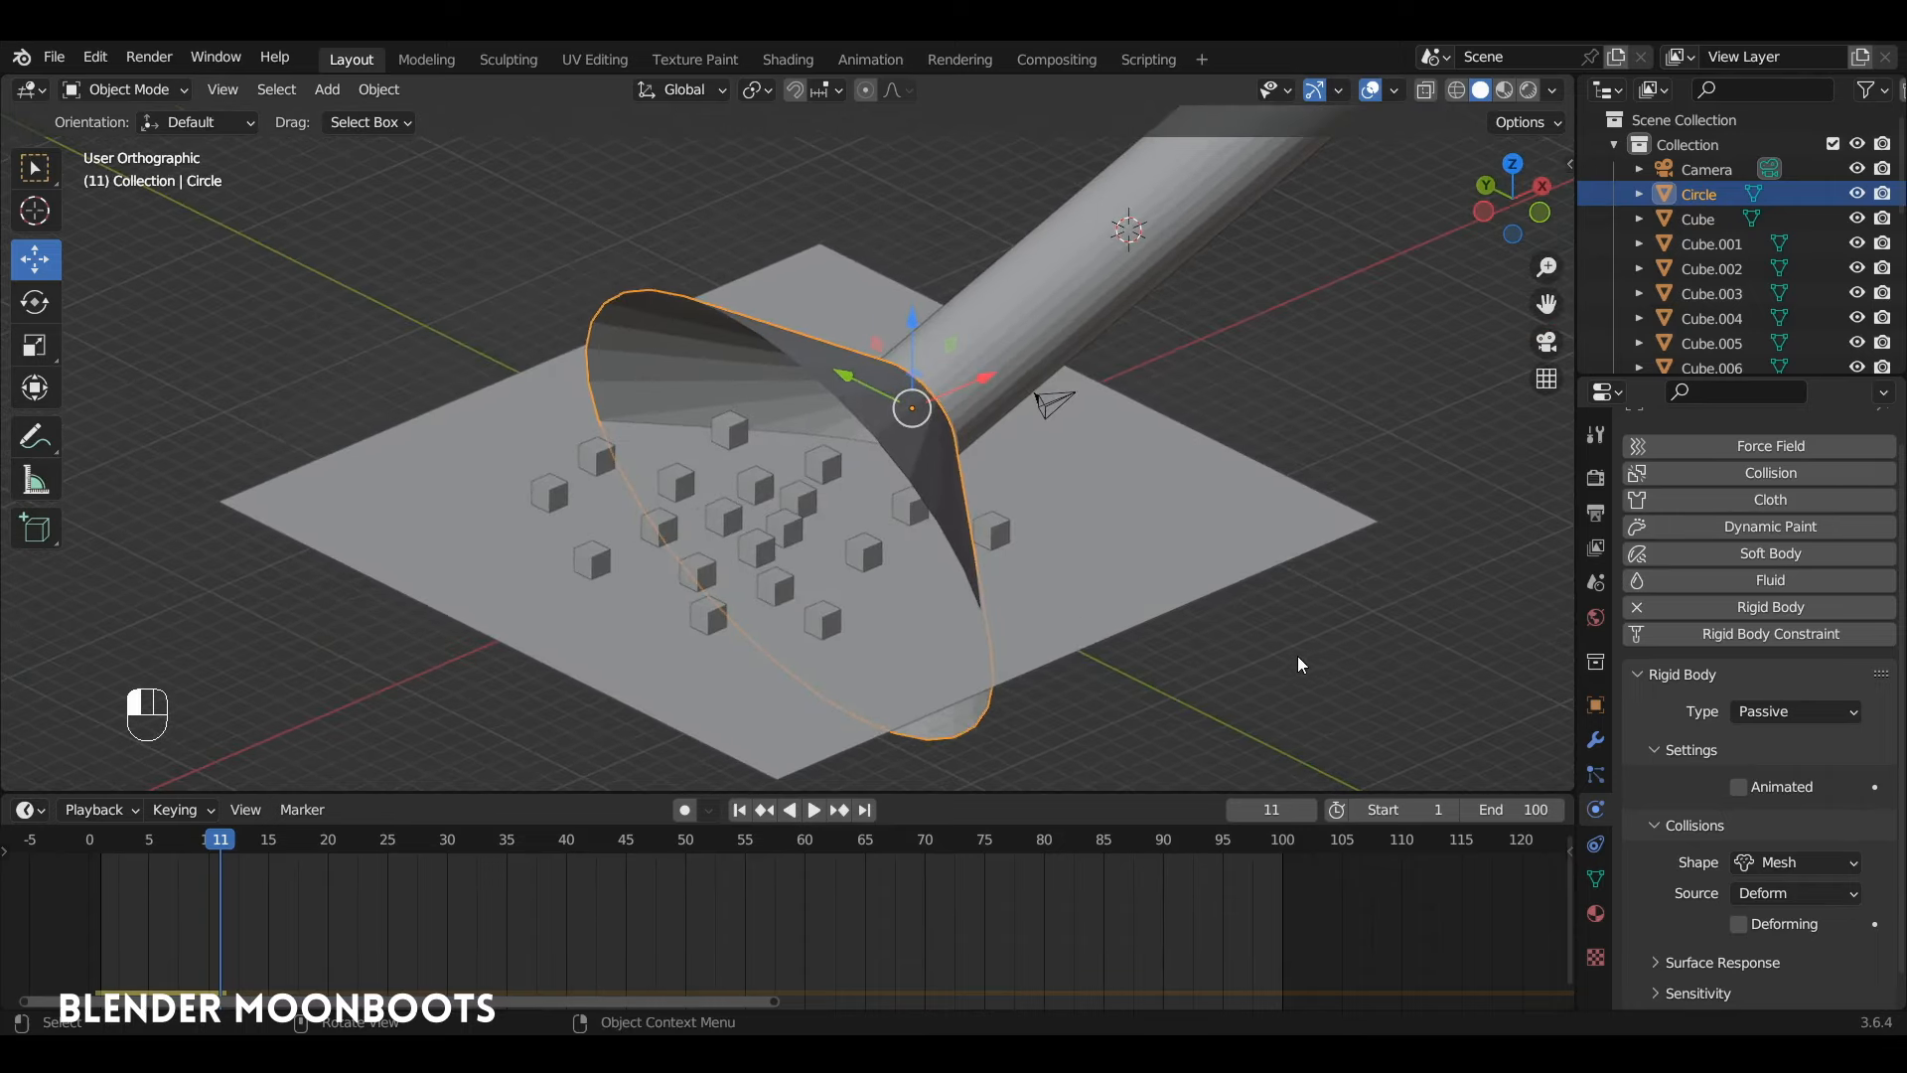
left_click(1608, 706)
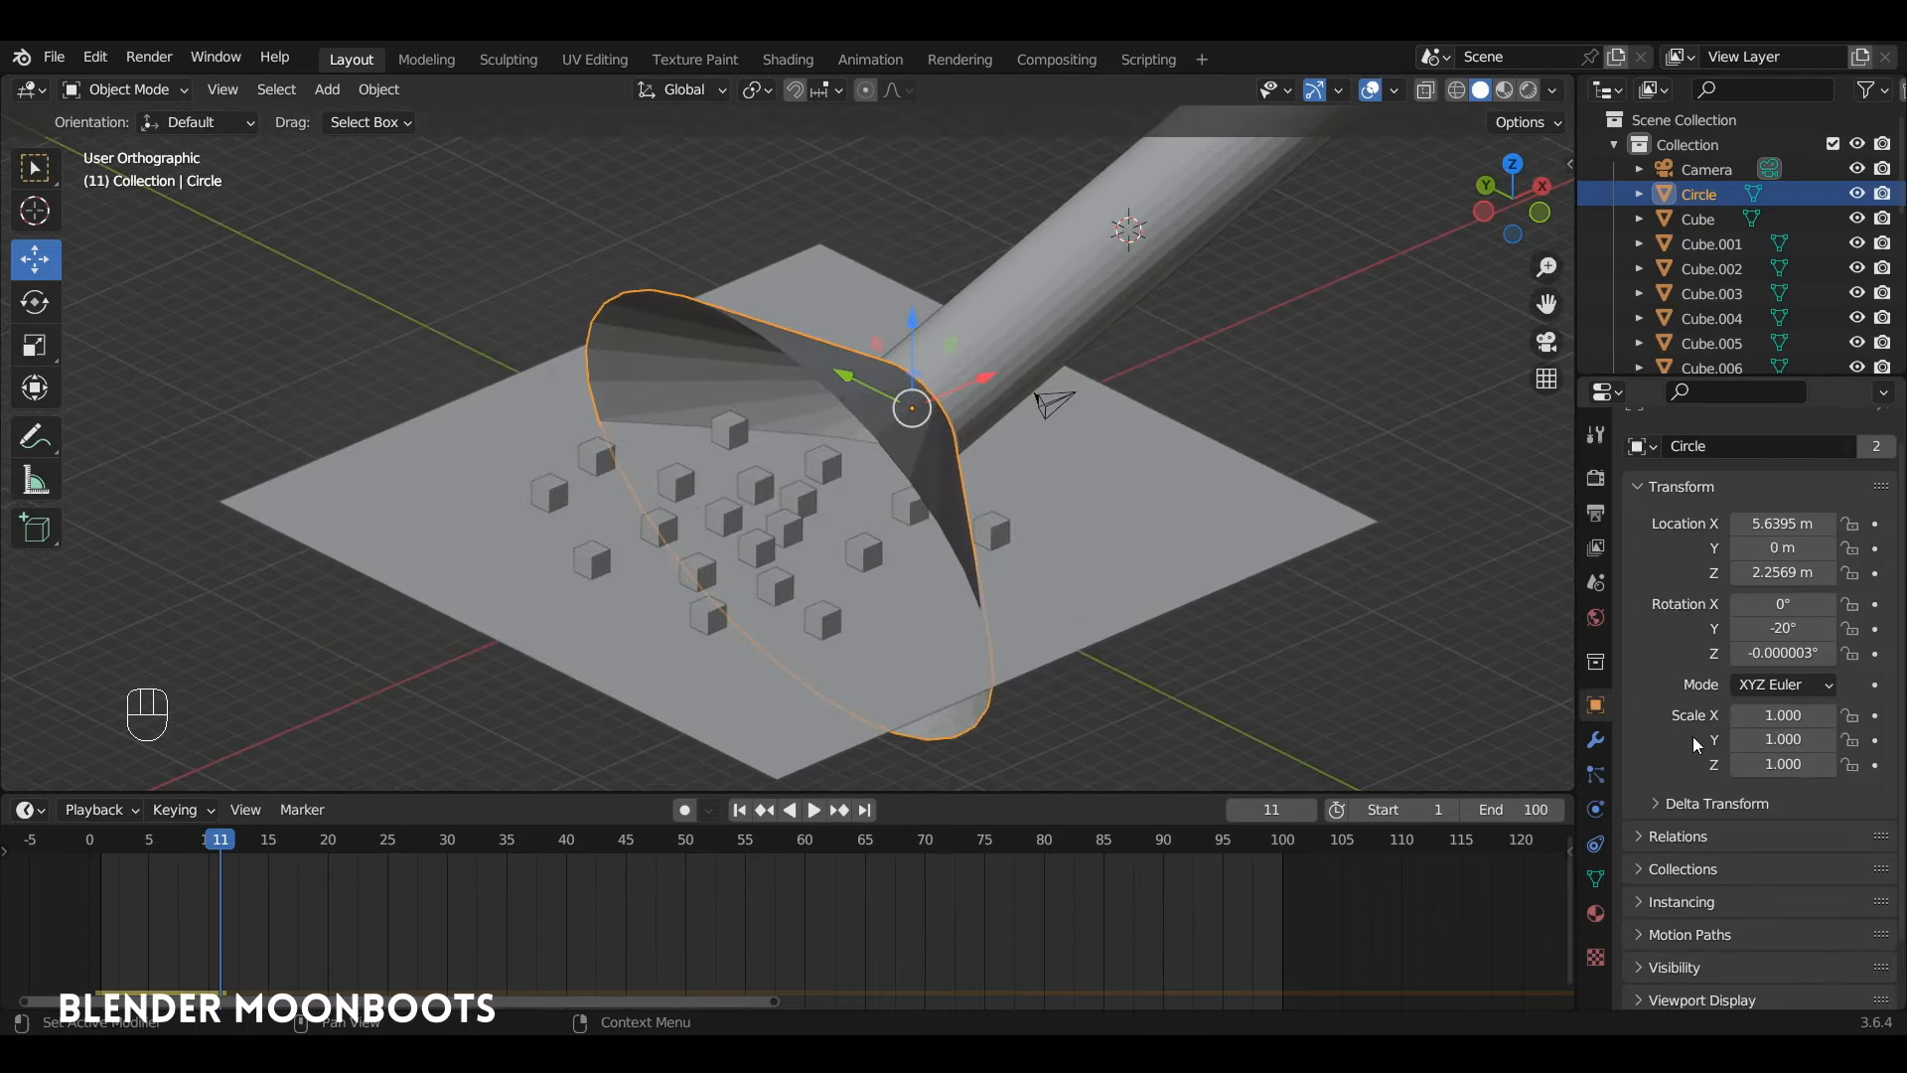
scroll(1696, 791, "down", 2)
left_click(1634, 895)
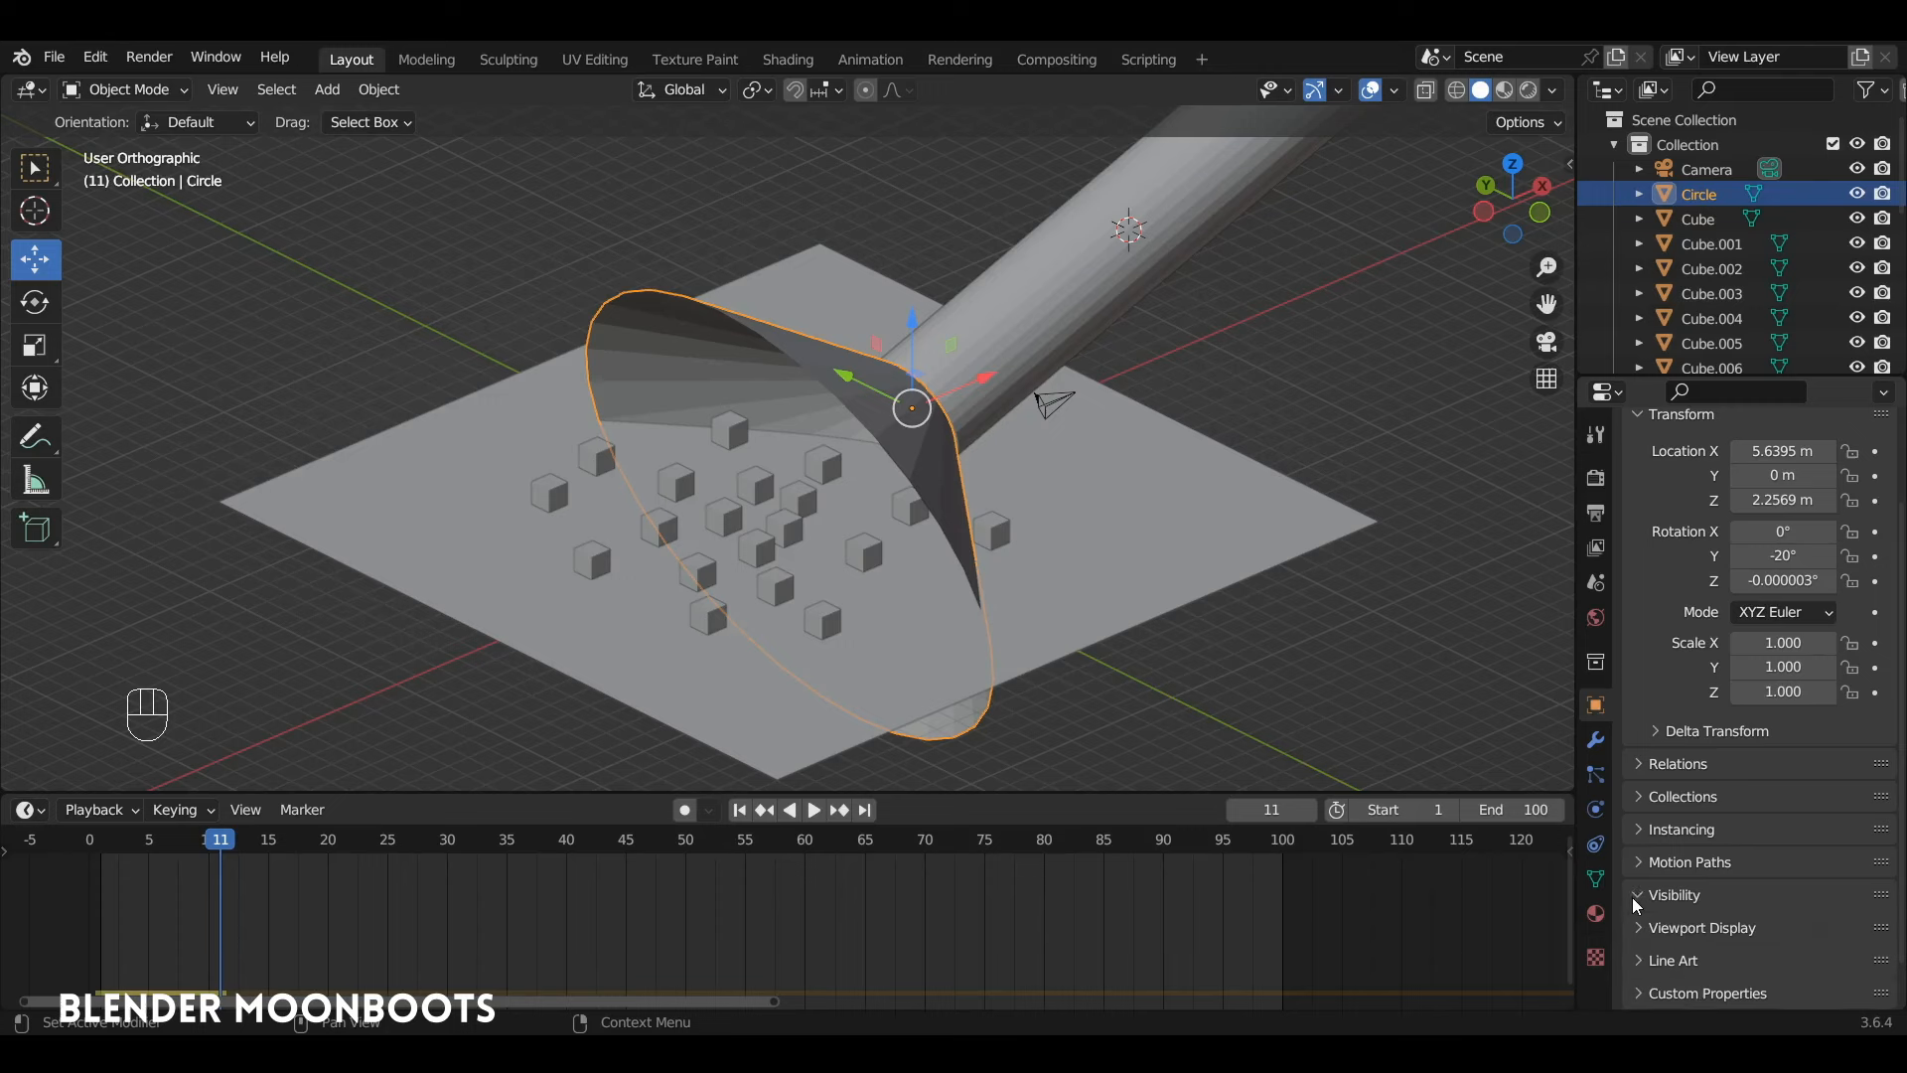
scroll(1657, 892, "down", 4)
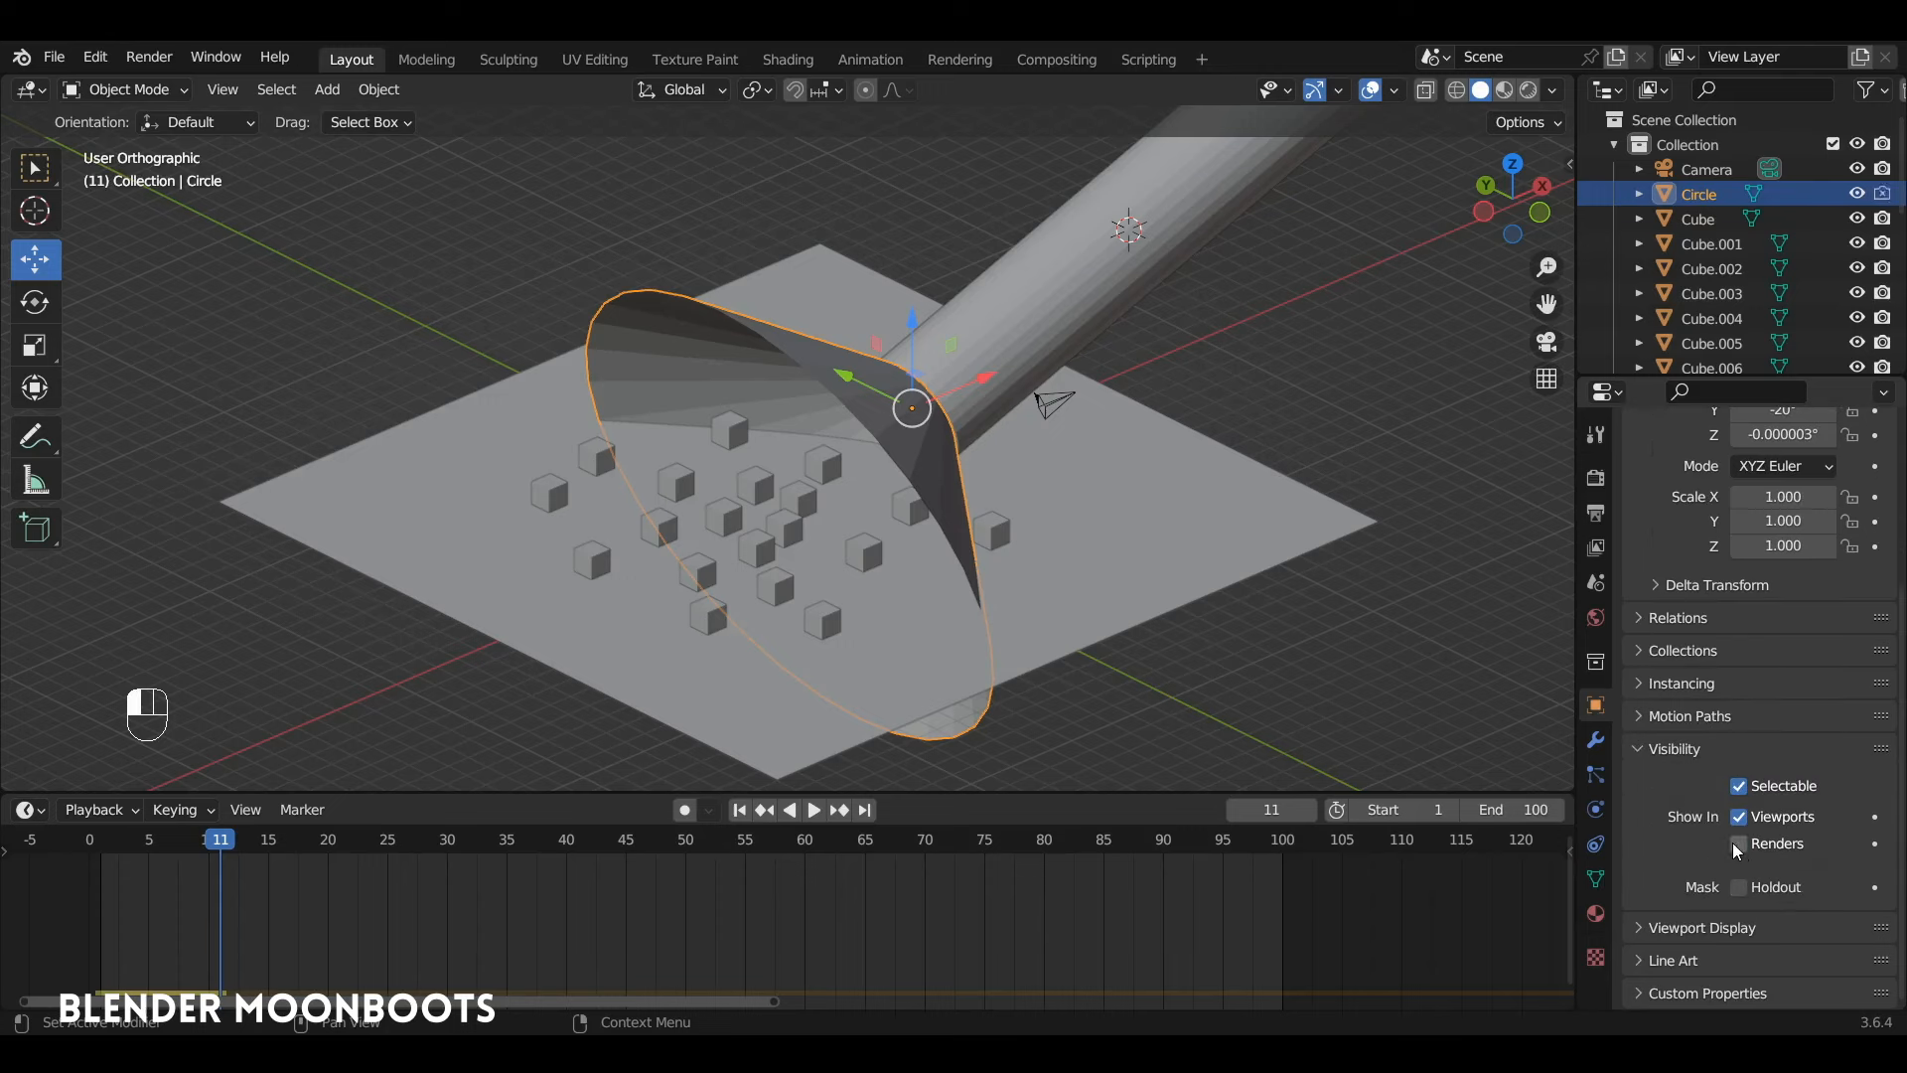
Set the funnel's viewport display to Wire
left_click(1649, 928)
scroll(1688, 908, "down", 8)
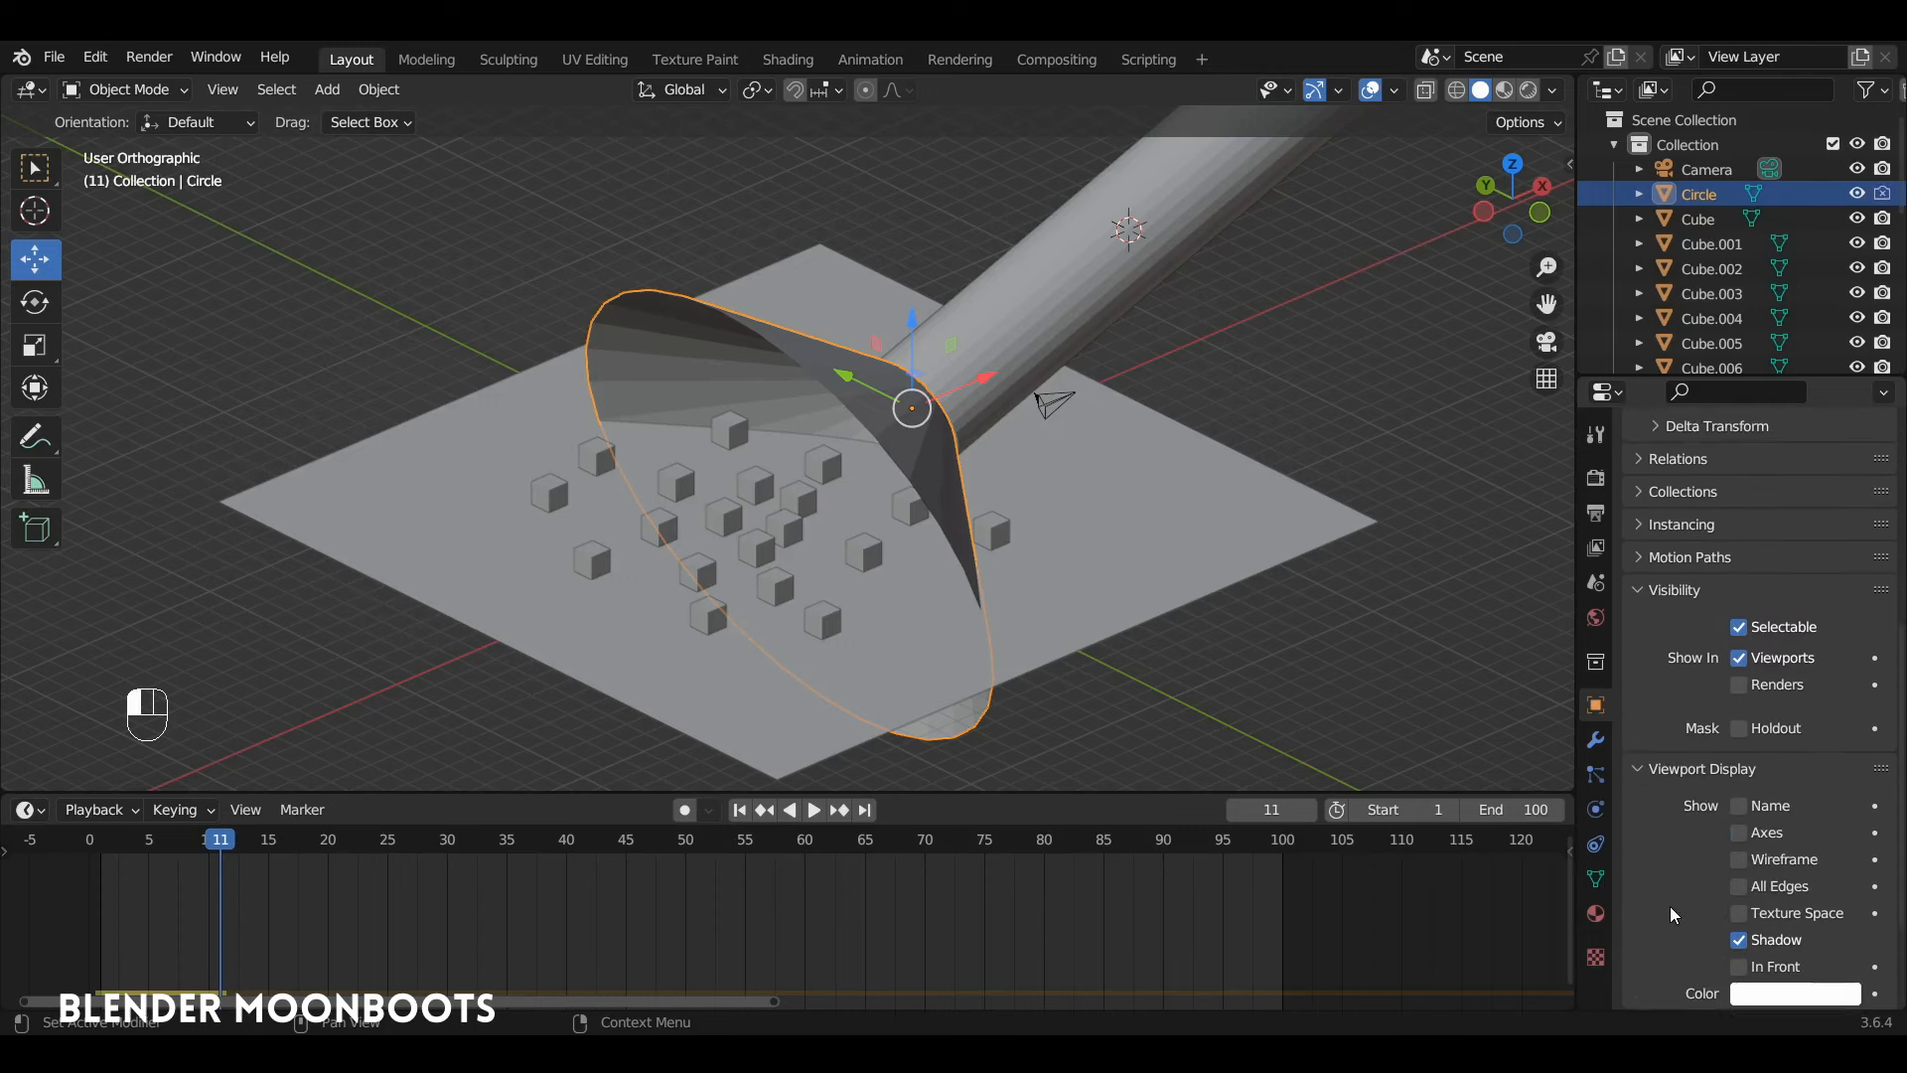
left_click(1764, 893)
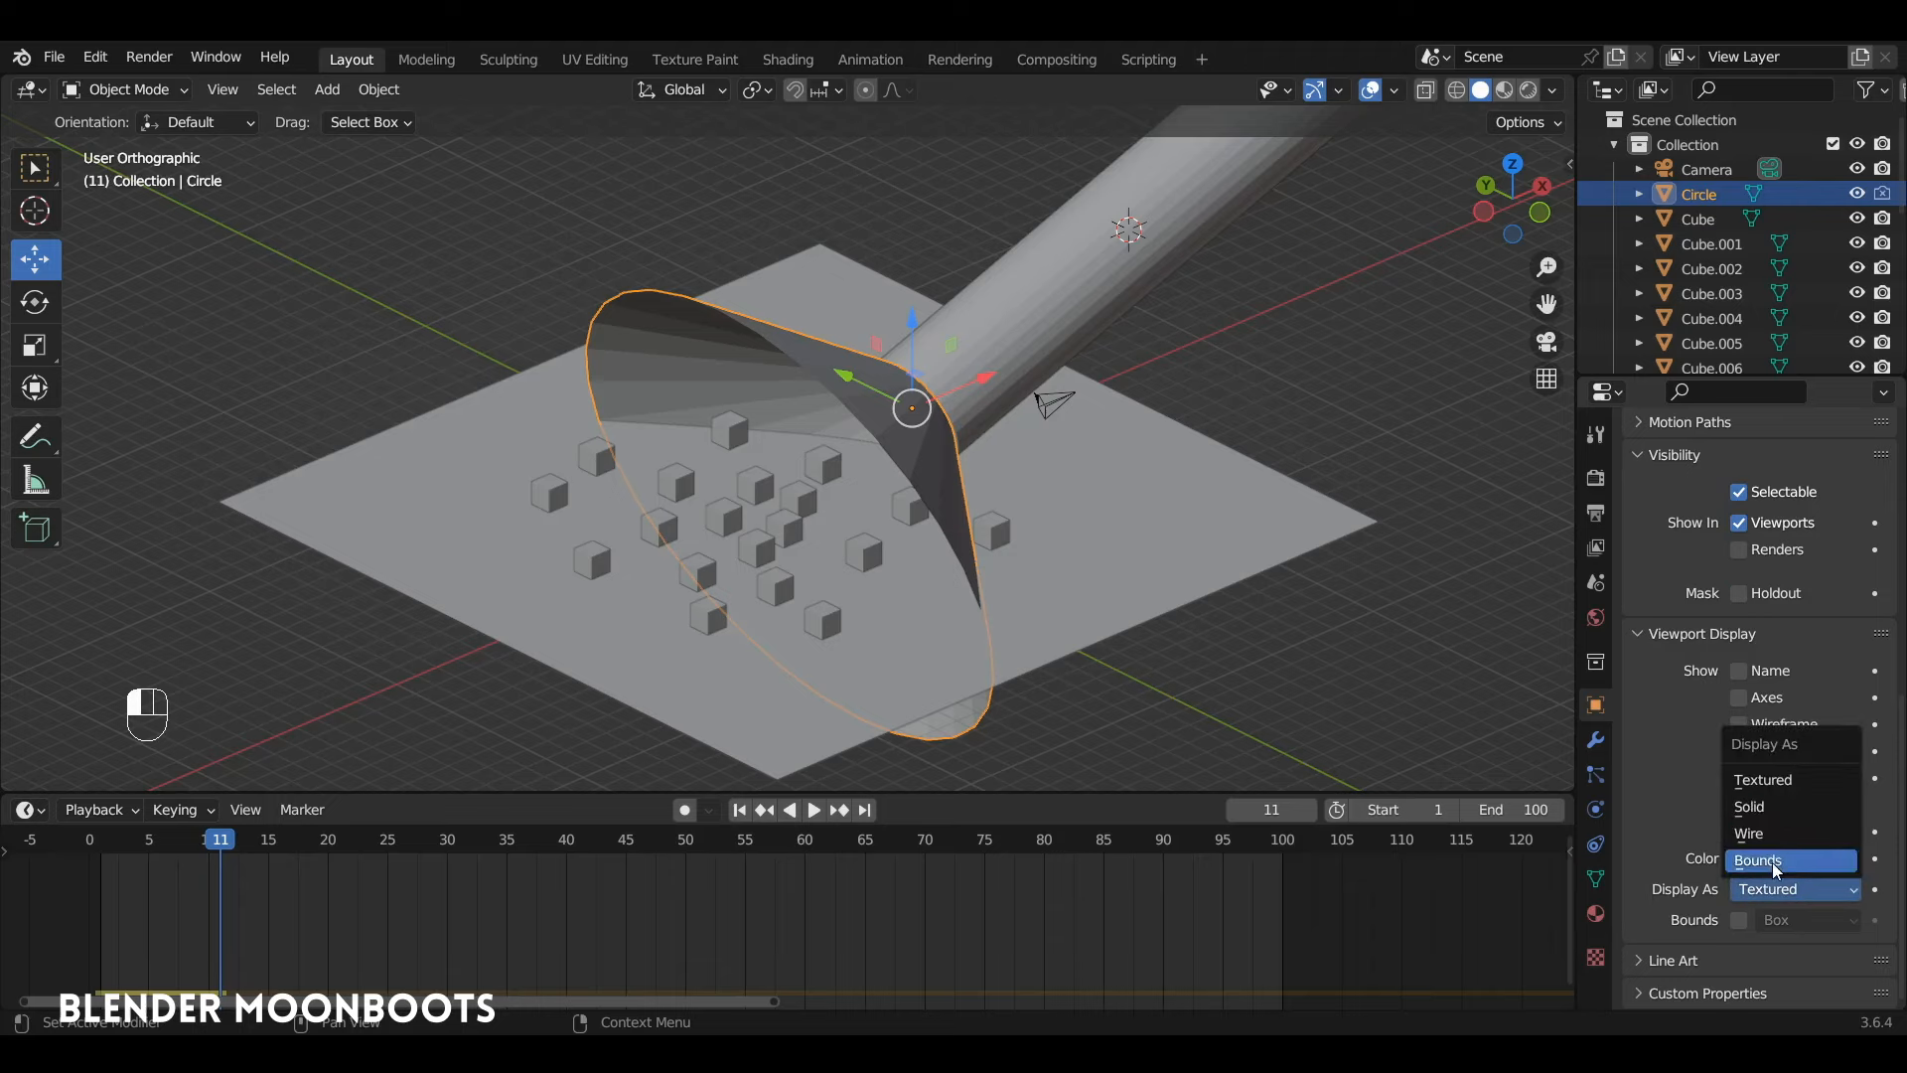
left_click(1789, 835)
Play and scrub the simulation from frame 1 to check how the funnel guides the cubes into the tube
mouse_move(894, 463)
left_mouse_down("alt")
mouse_move(944, 469)
mouse_move(914, 459)
left_mouse_up("alt")
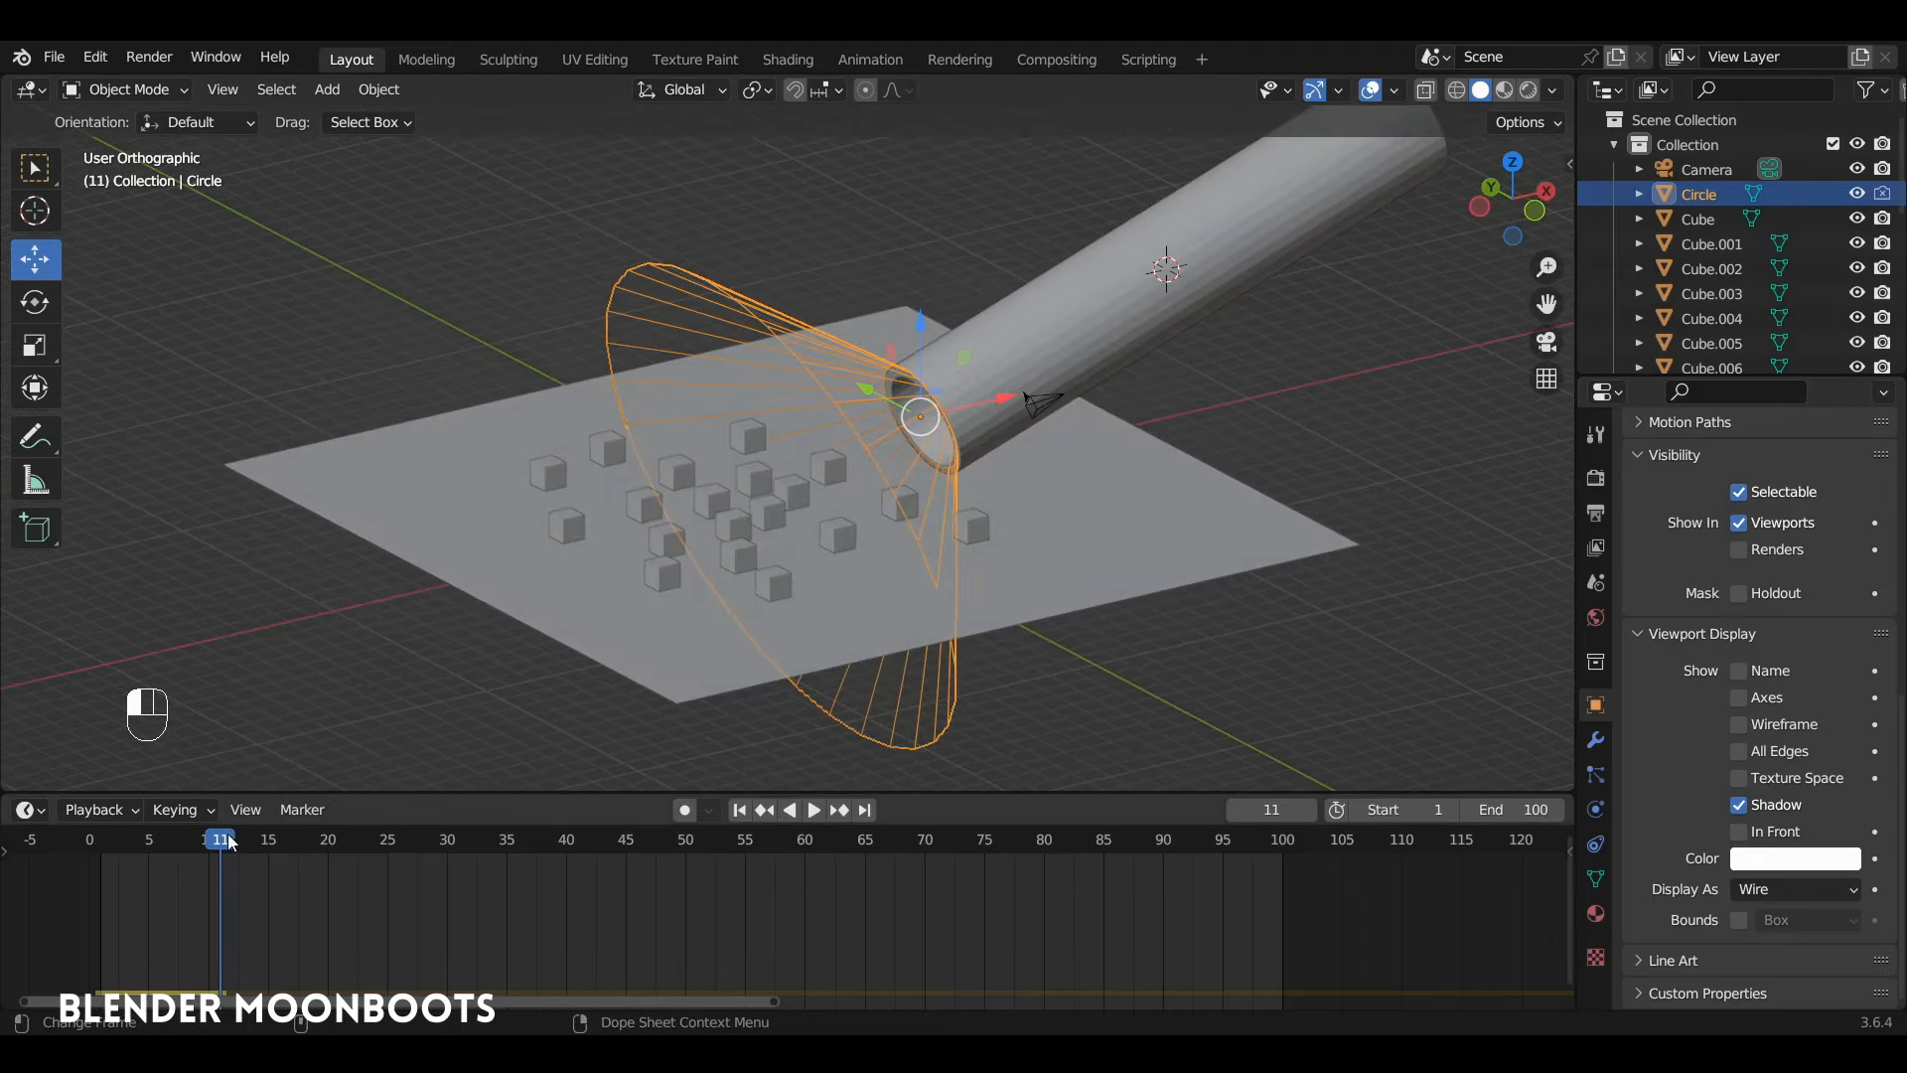
left_click(99, 862)
key("space")
key("space")
left_click_drag(435, 898, 103, 868)
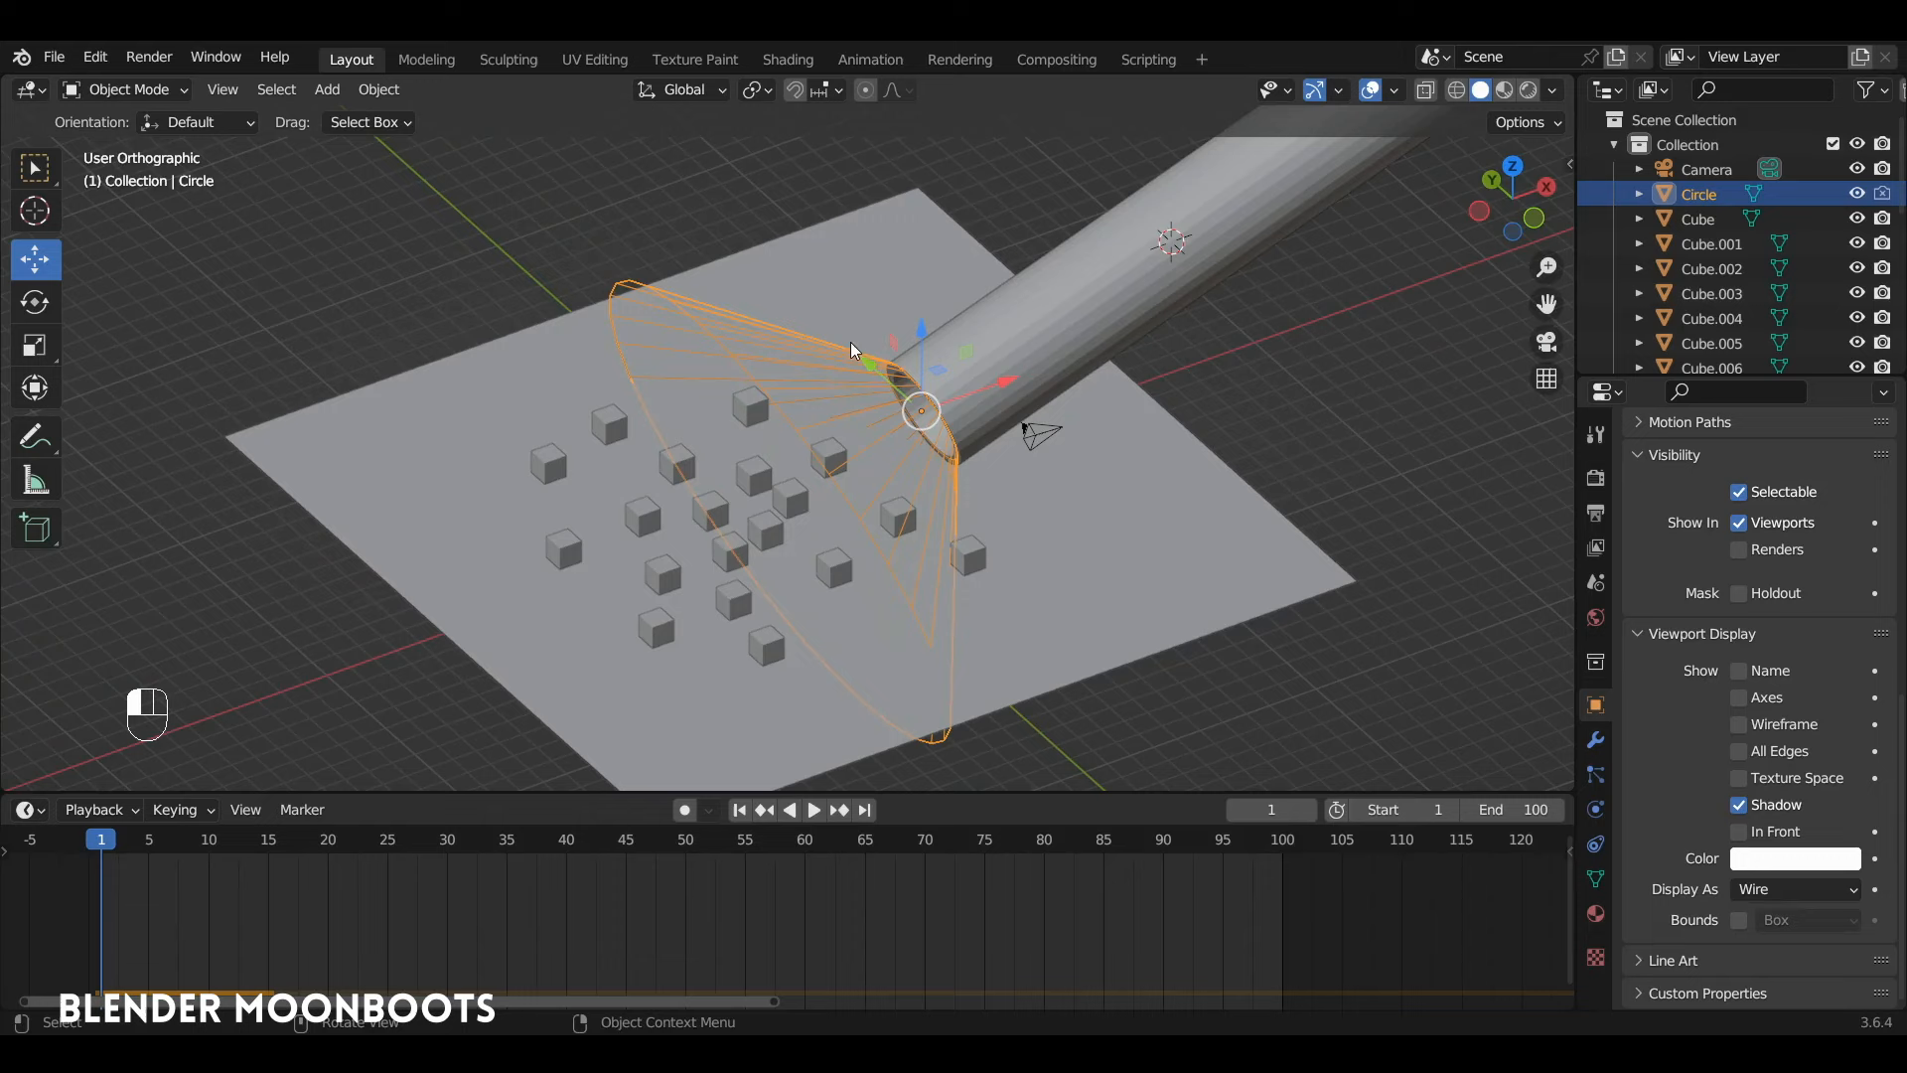
key("space")
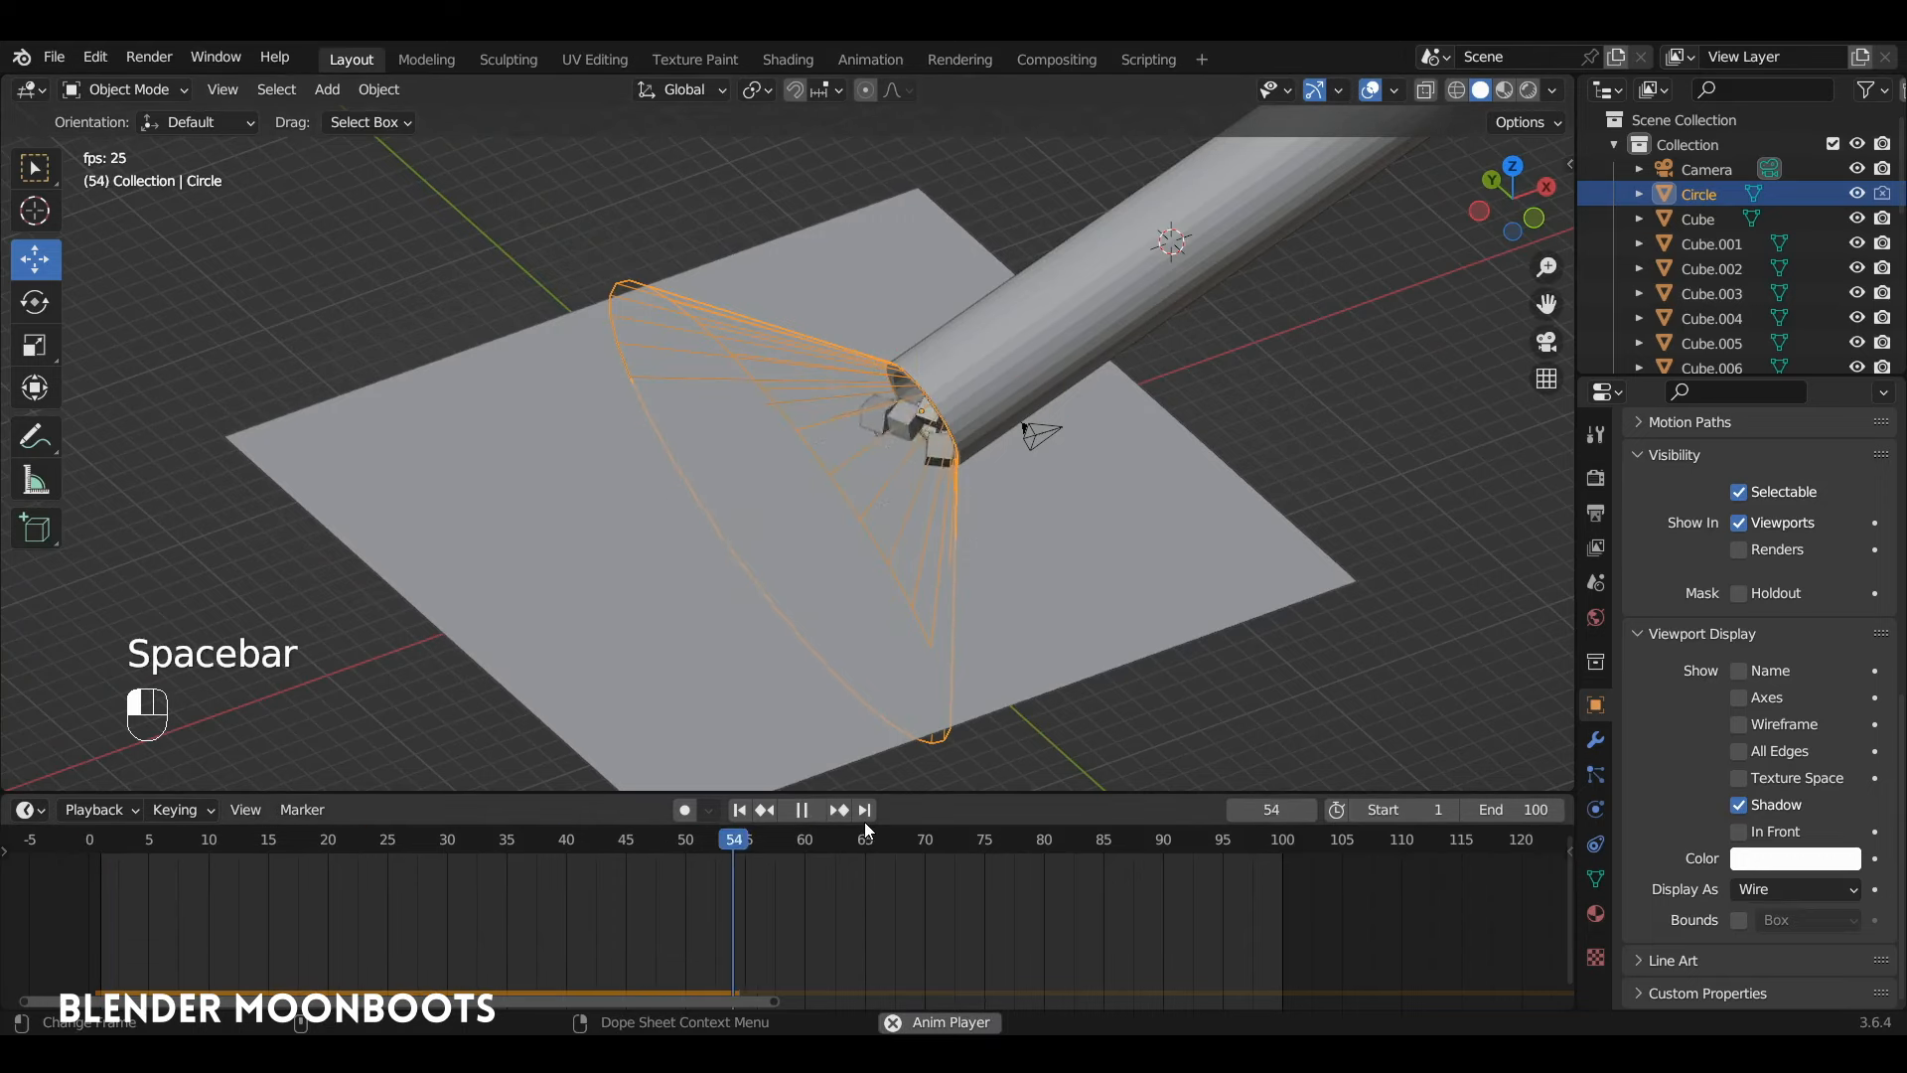
key("space")
left_click_drag(353, 842, 603, 798)
left_click_drag(363, 859, 97, 891)
key("space")
Move the stray cube behind the funnel about -14.1 m along X and shift it along Y to join the other cubes
left_click(970, 555)
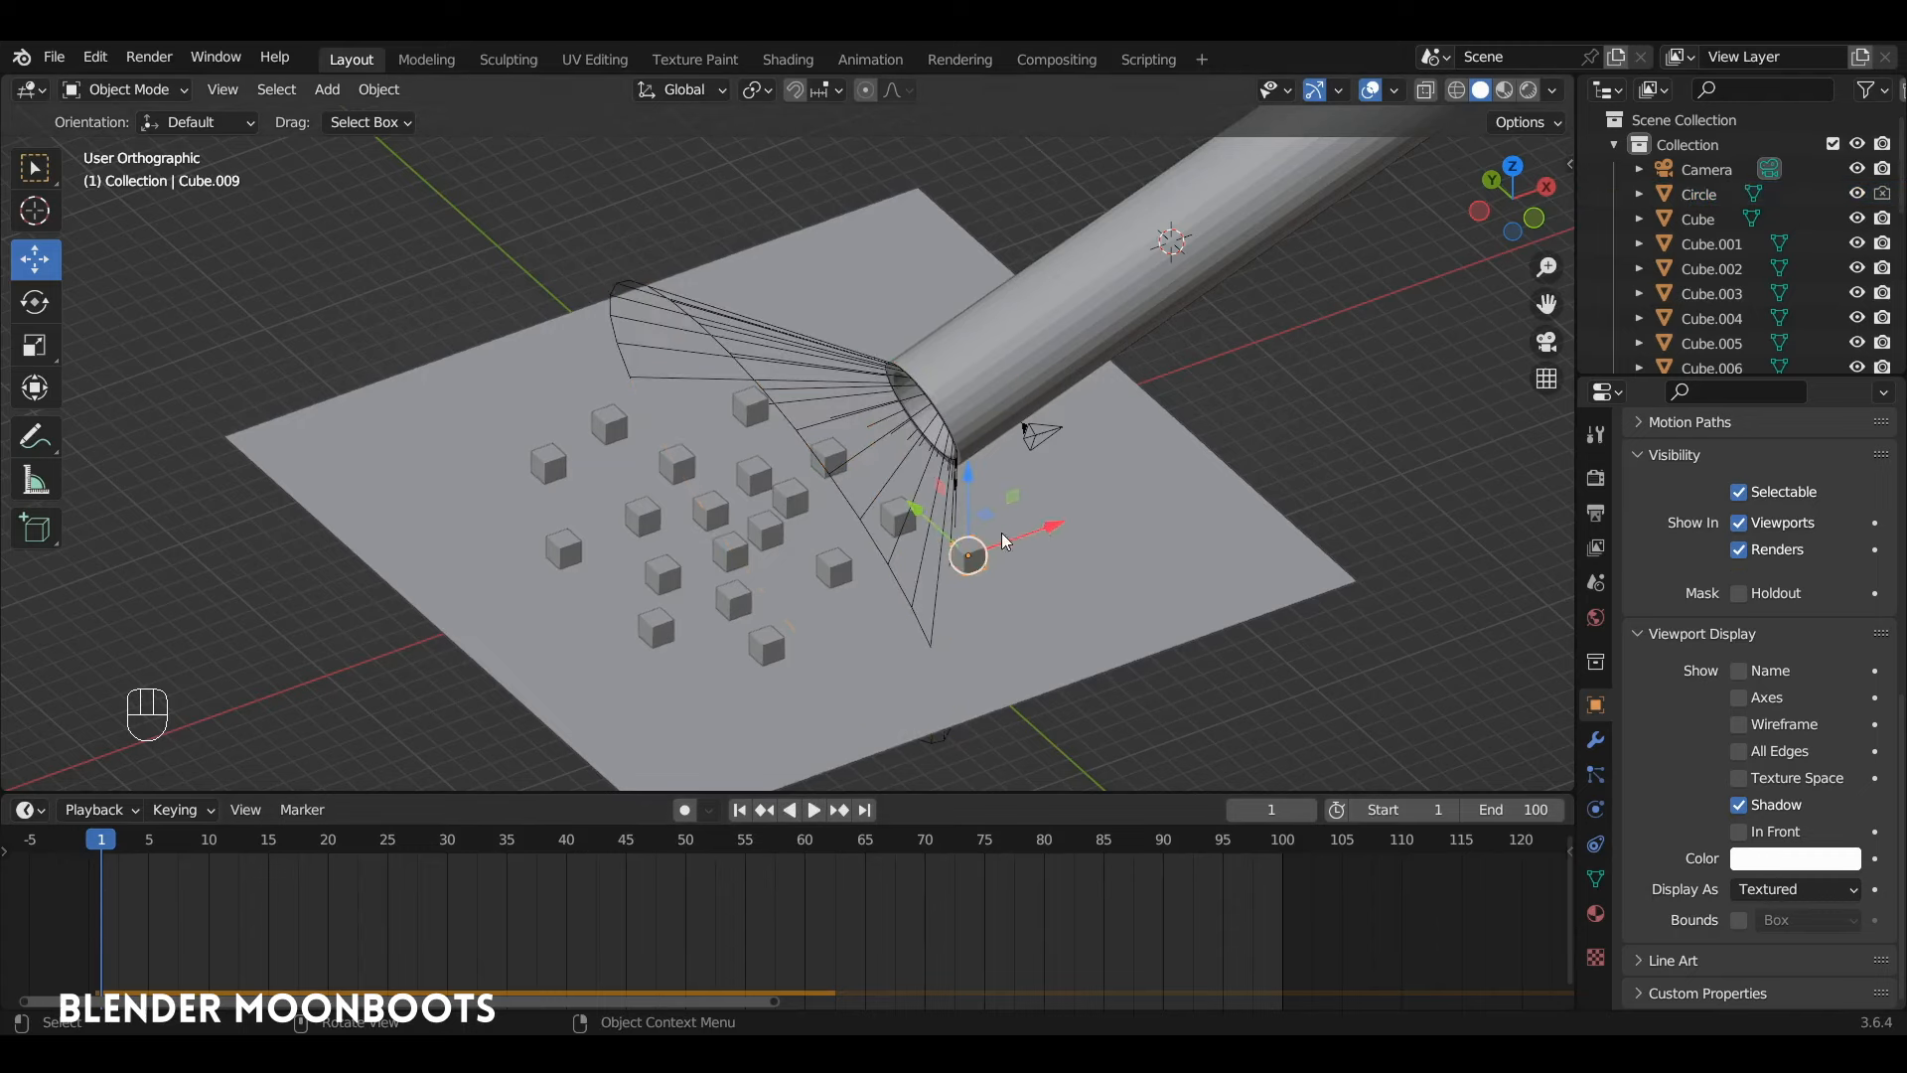
key("g")
key("x")
left_click_drag(778, 672, 719, 693)
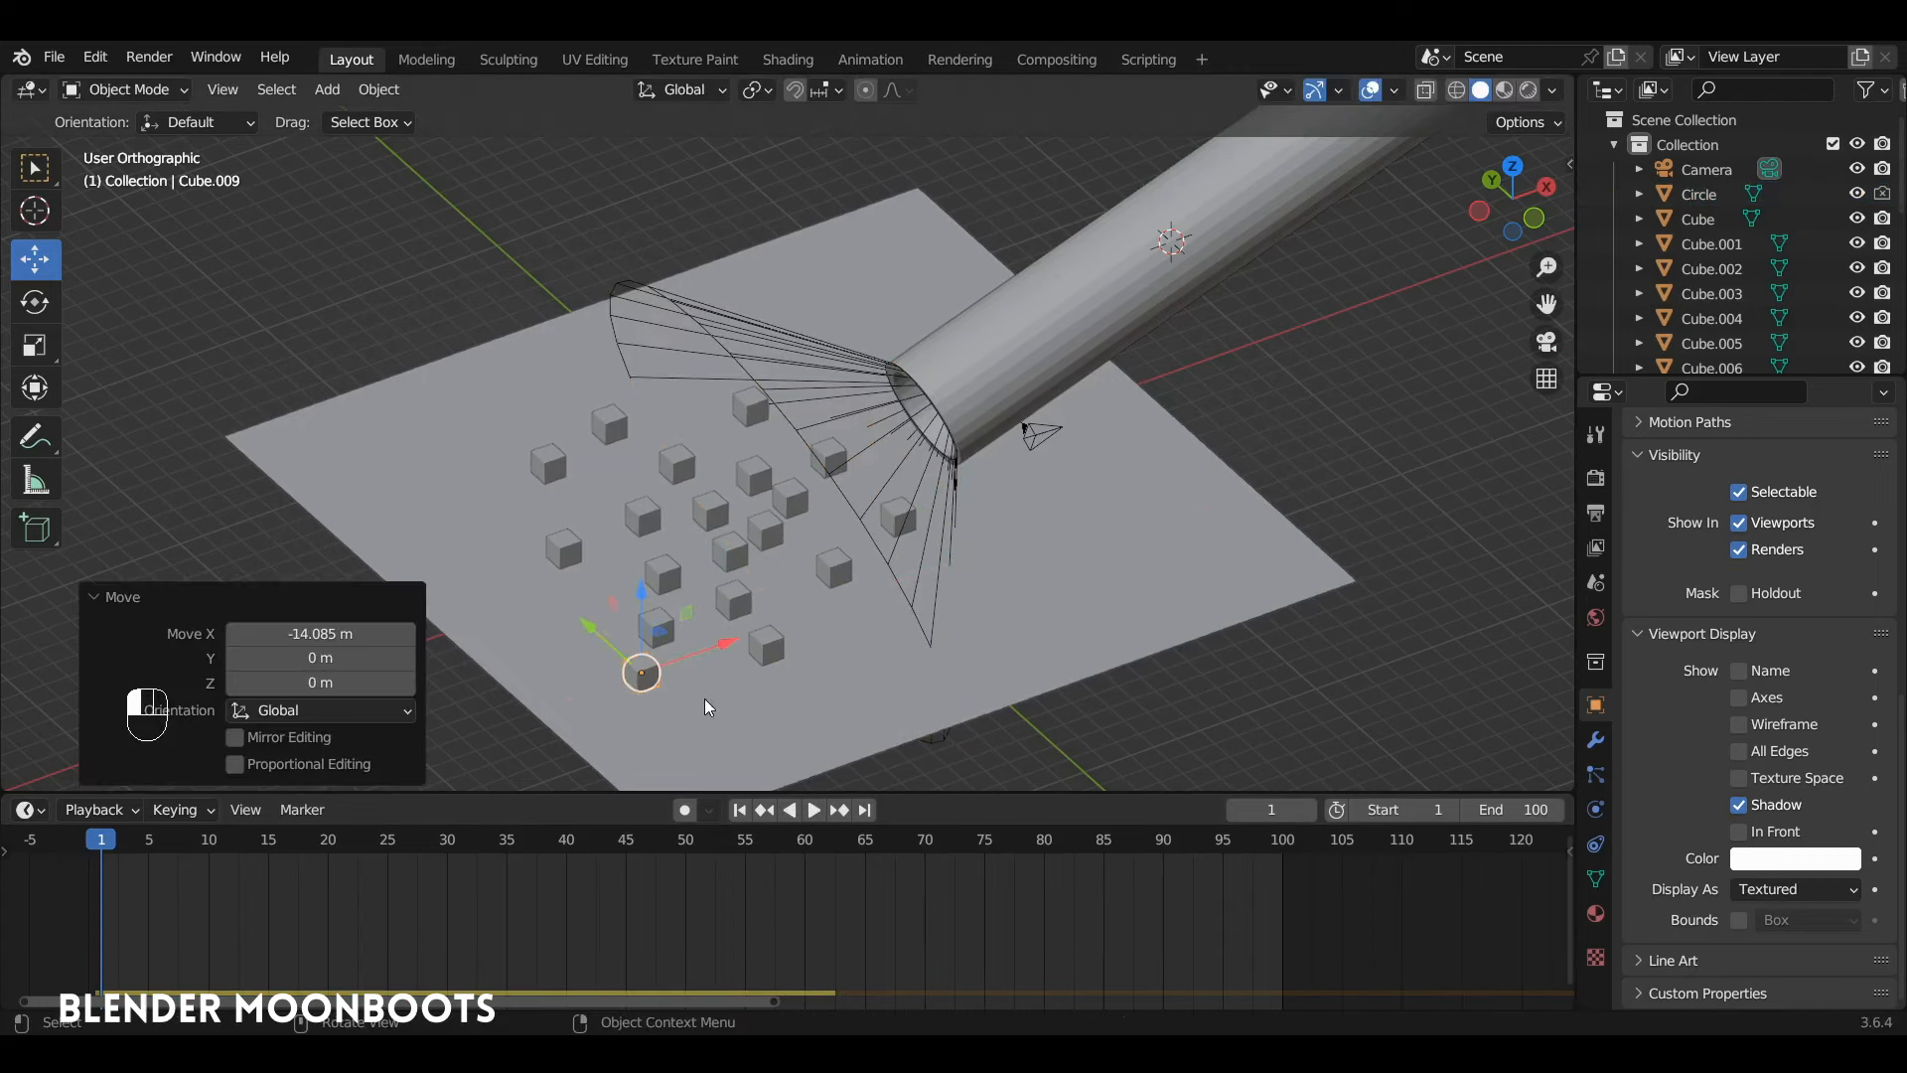
left_click_drag(592, 621, 520, 556)
Play the simulation again and examine the tube's opening up close as the cubes are sucked in
key("space")
left_click_drag(834, 605, 943, 526, "alt")
left_click_drag(943, 527, 993, 477, "alt+shift")
mouse_move(993, 477)
left_mouse_down("alt")
mouse_move(1033, 456)
mouse_move(1022, 481)
left_mouse_up("alt")
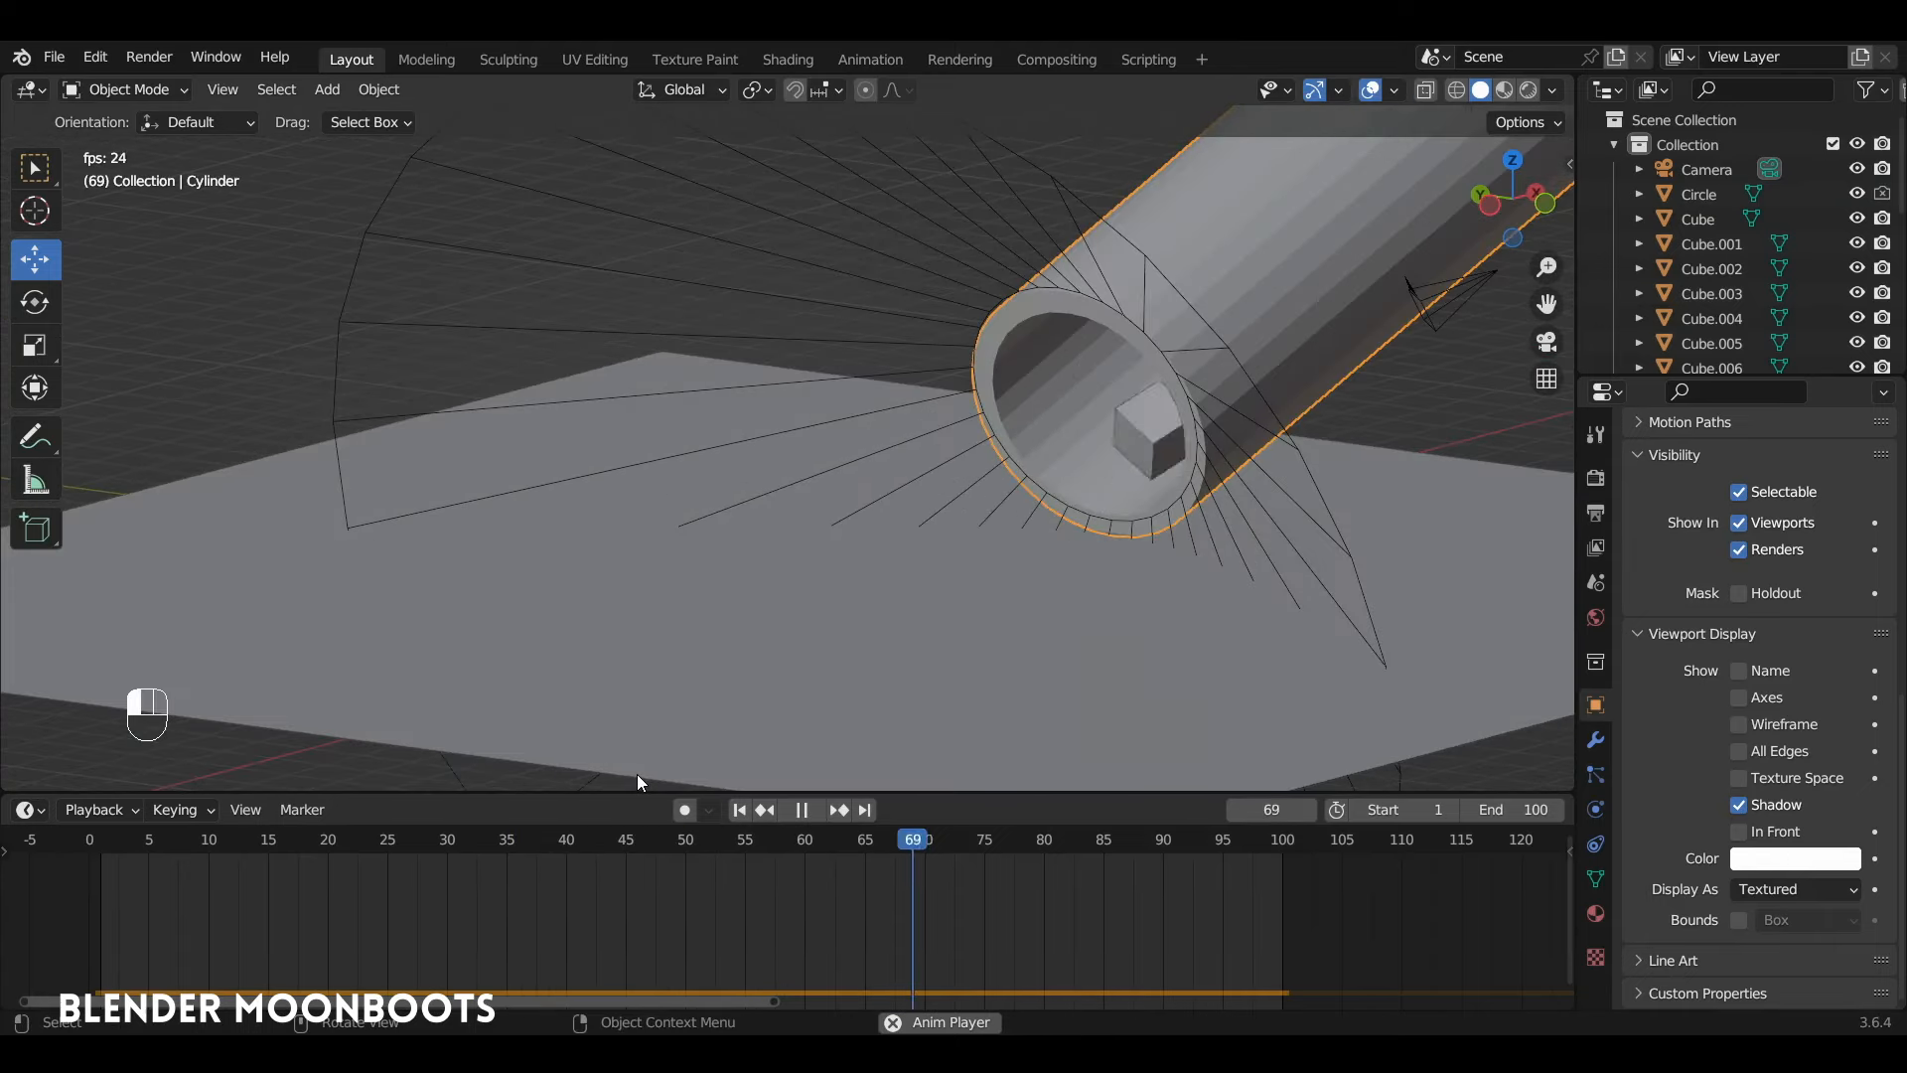
key("space")
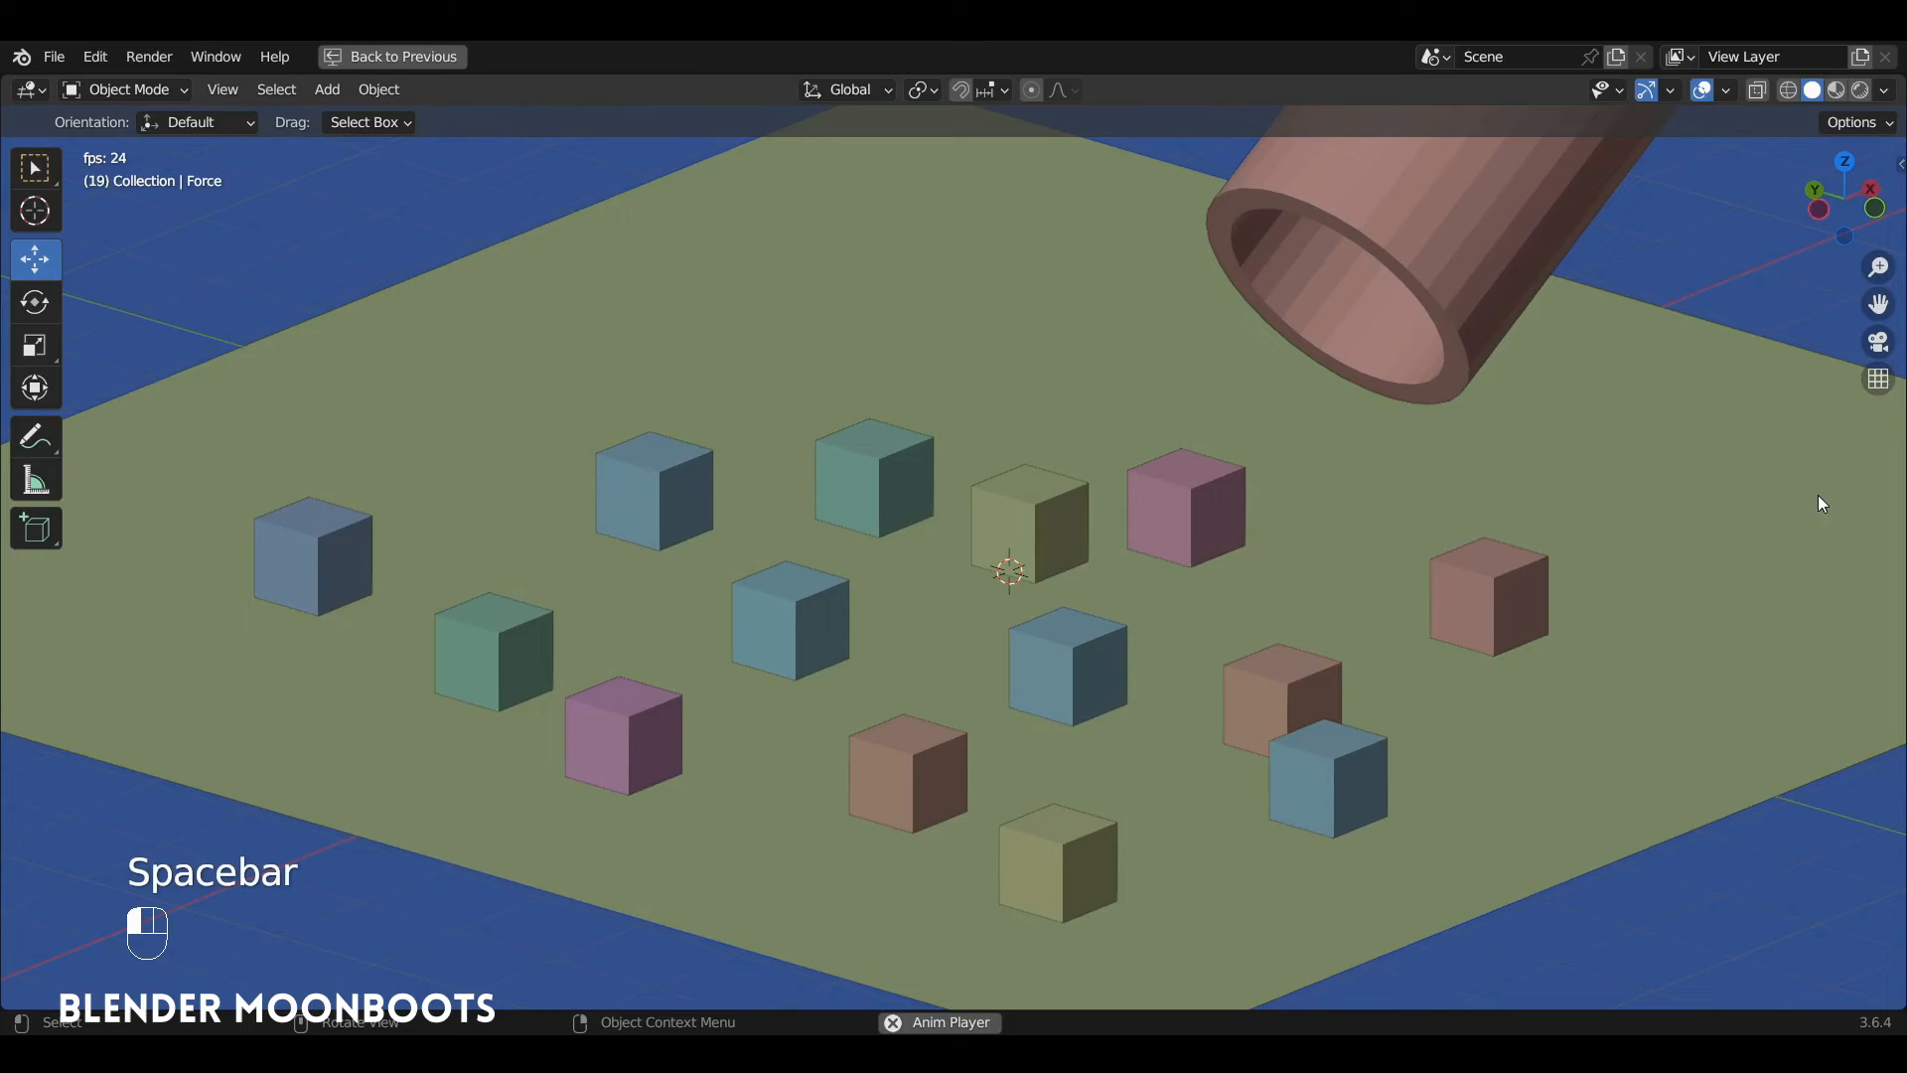